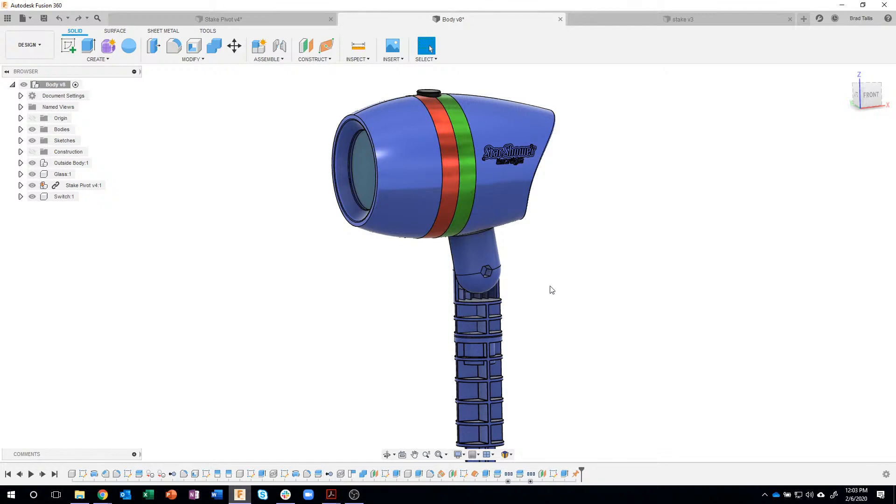
Create a new empty design
scroll(550, 288, up, 5)
shift+middle_drag(490, 298, 496, 279)
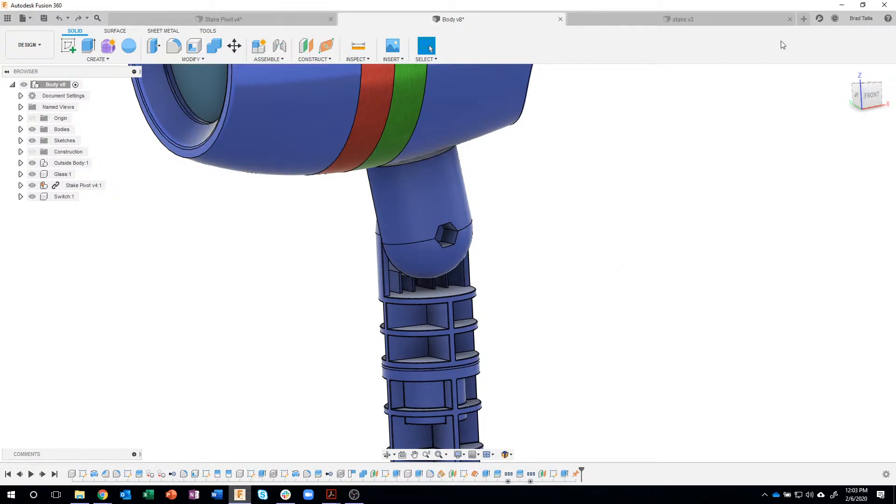
click(804, 19)
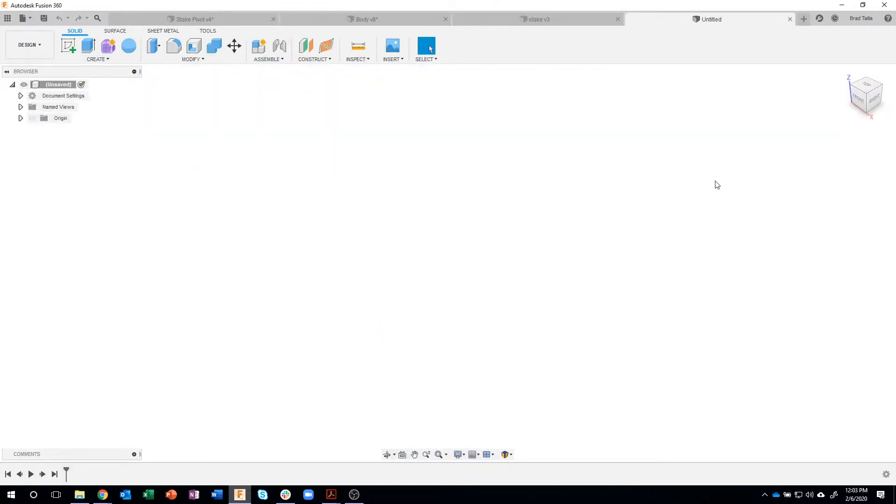
Examine the stake's views and dimensions in Stake Drawing.pdf in Adobe Acrobat, and return to Fusion 360
mouse_move(329, 491)
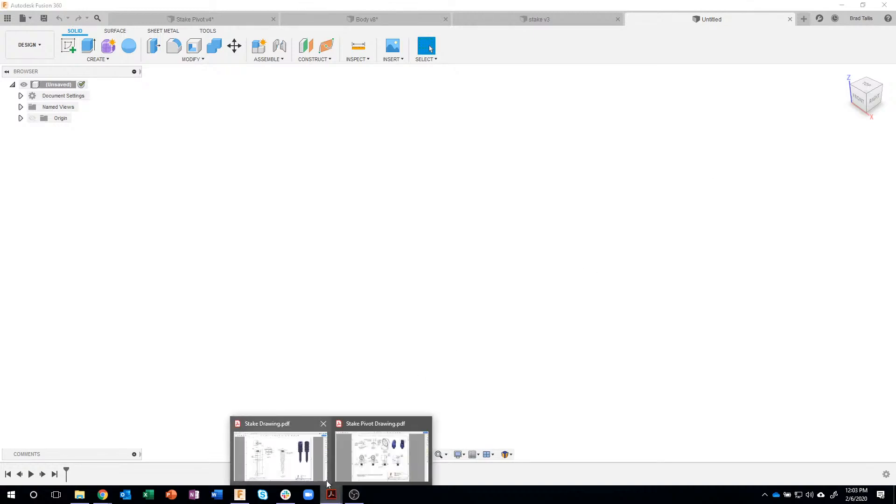
click(307, 467)
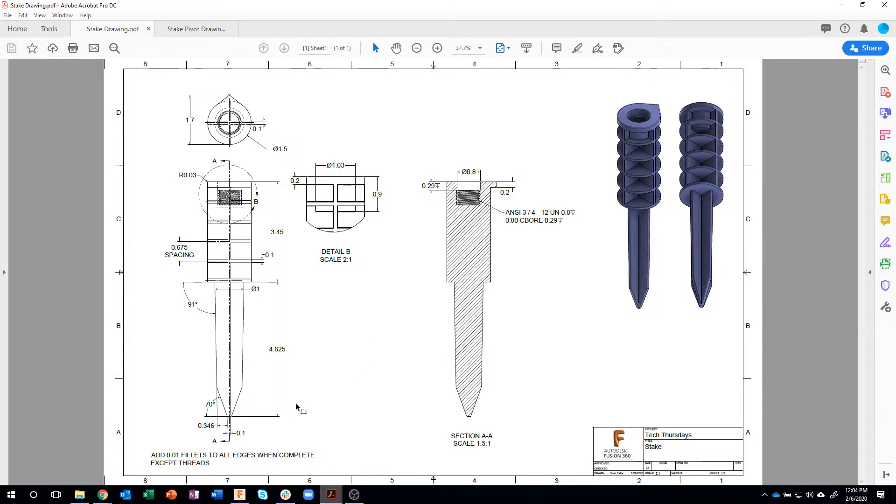
click(239, 494)
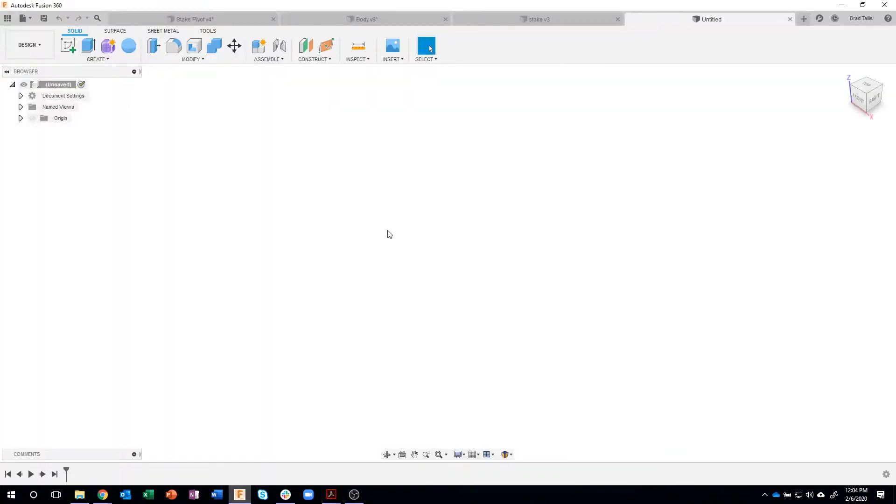
Show the document's units and create an empty, activated component named Stake
click(20, 95)
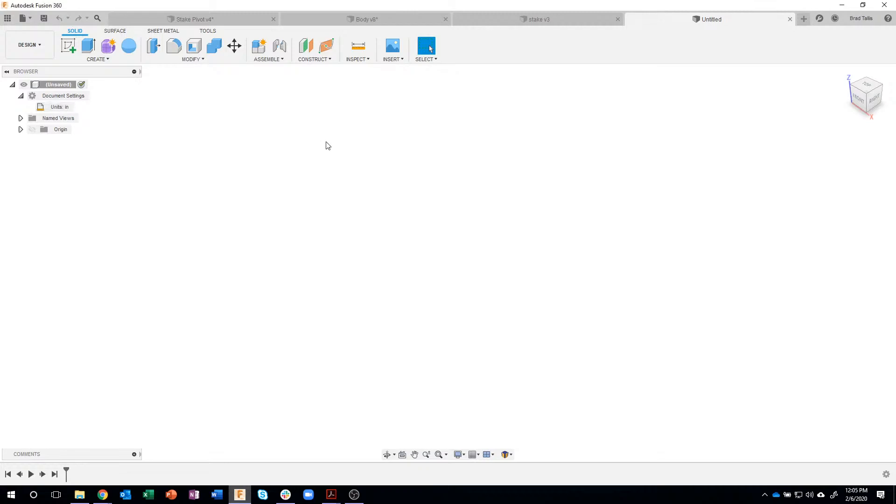
click(260, 51)
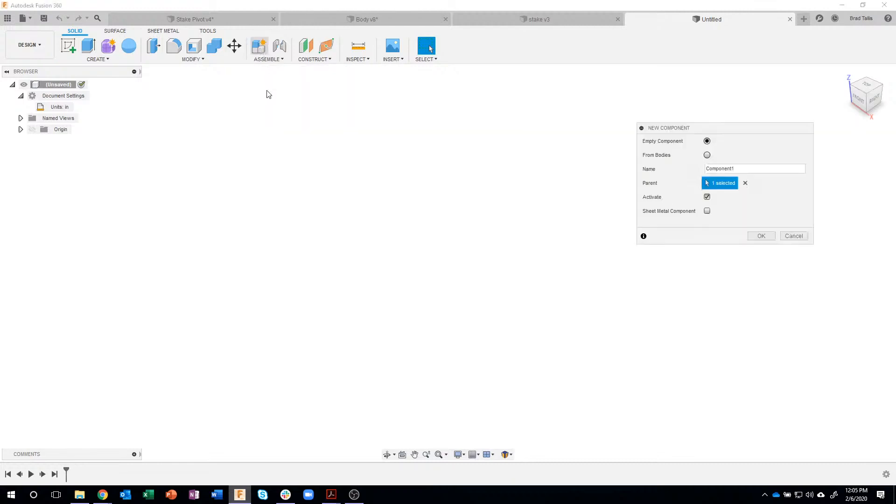
drag(714, 133, 714, 117)
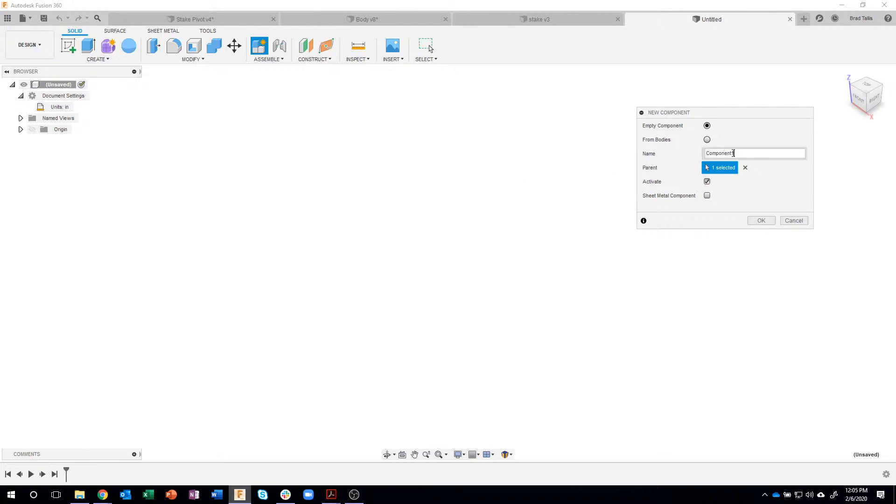
double_click(733, 153)
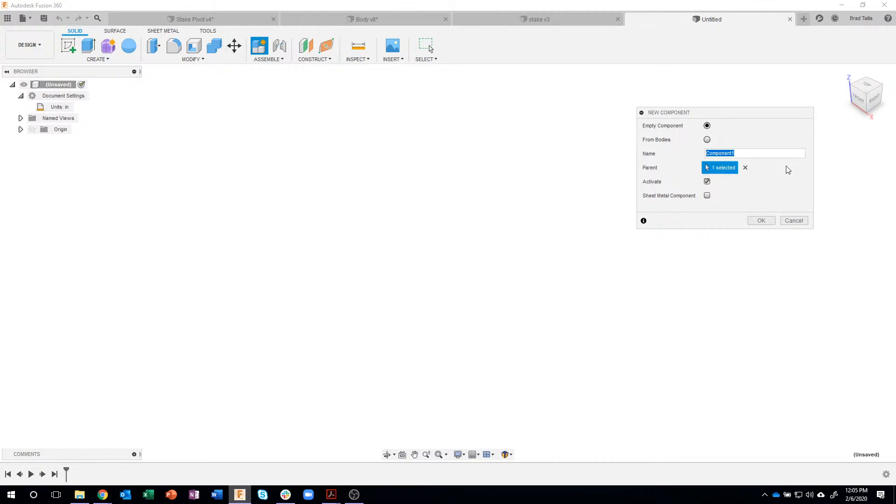
text(Stake)
click(761, 220)
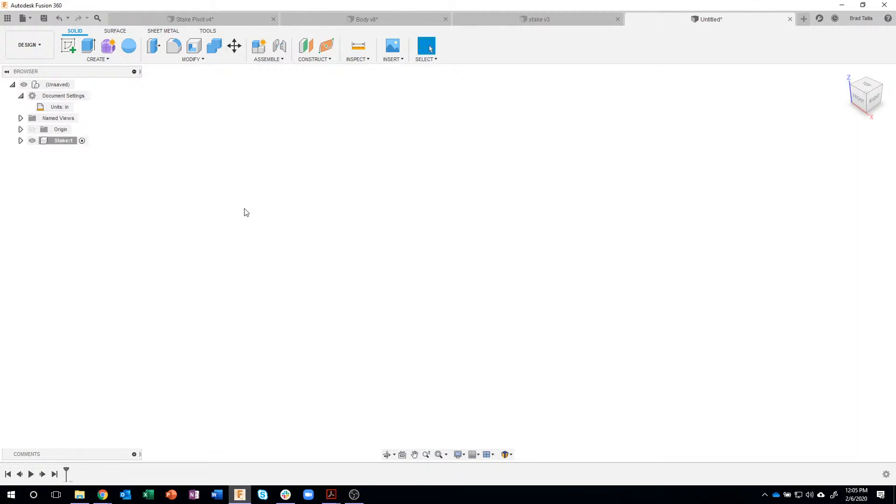
Save the design as Stake_Part in the current project
click(44, 21)
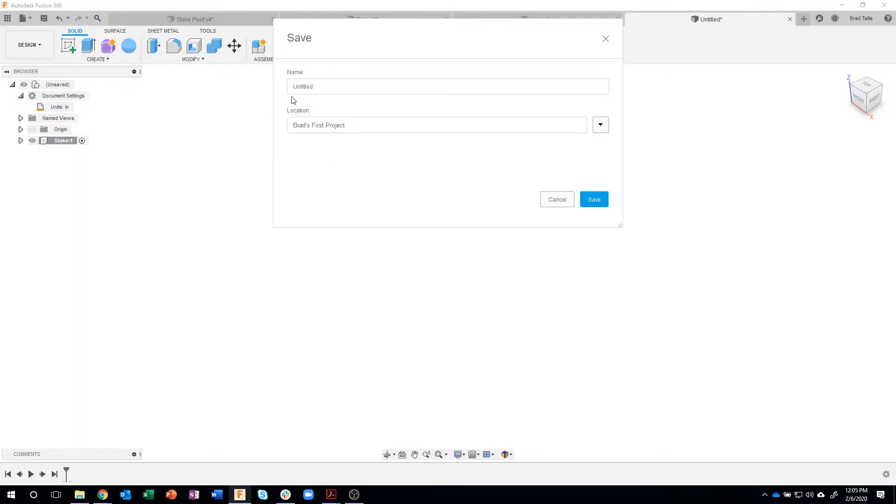
drag(321, 87, 285, 89)
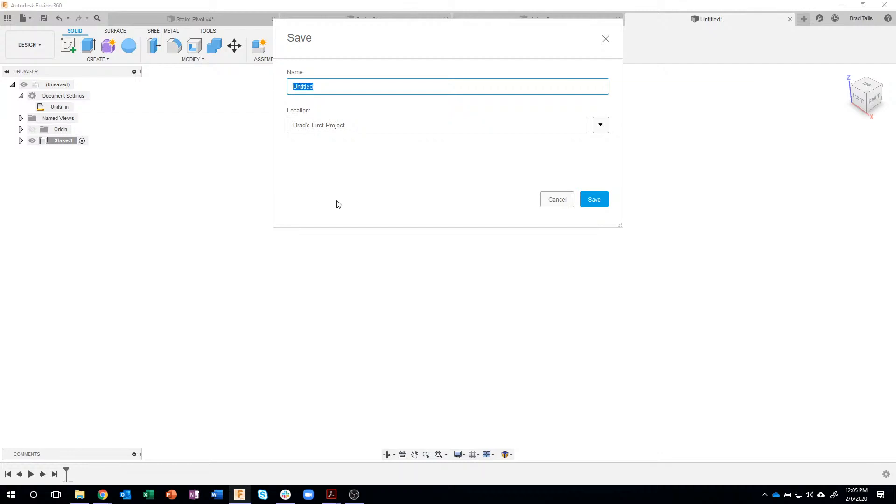
text(Stake_Part)
click(599, 195)
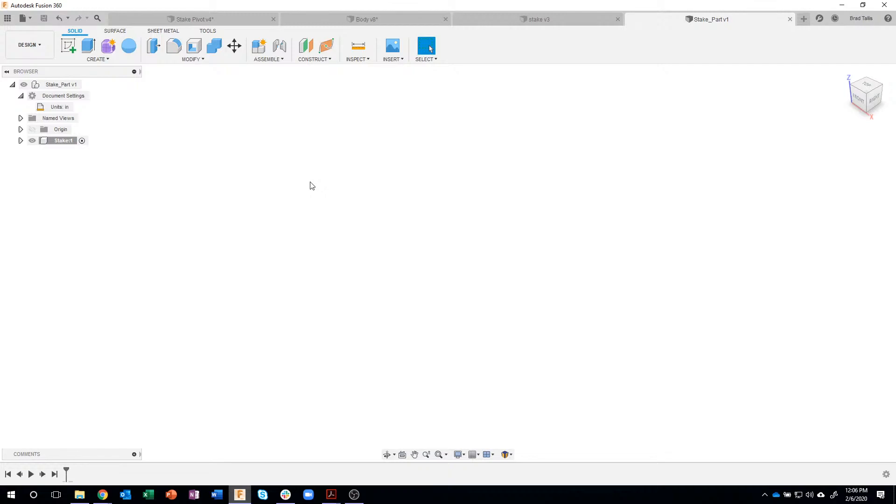
Sketch a 1.5 in diameter circle centred on the origin on the horizontal XY plane
click(71, 49)
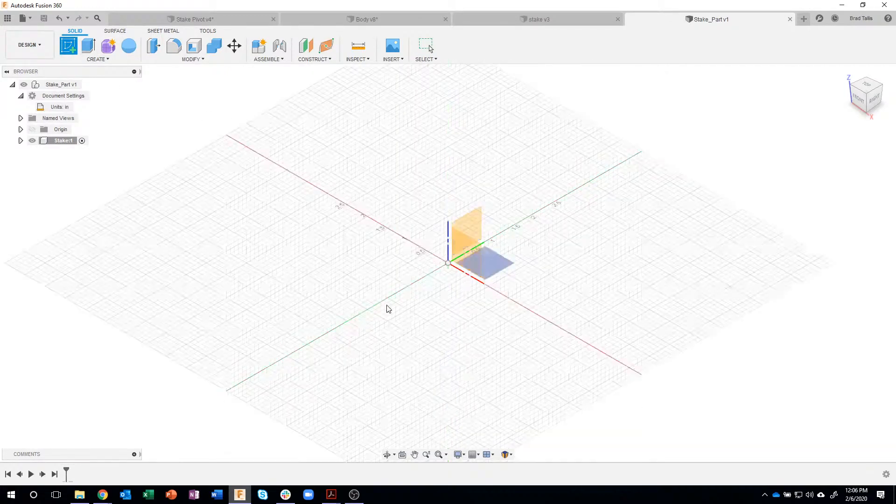
click(499, 265)
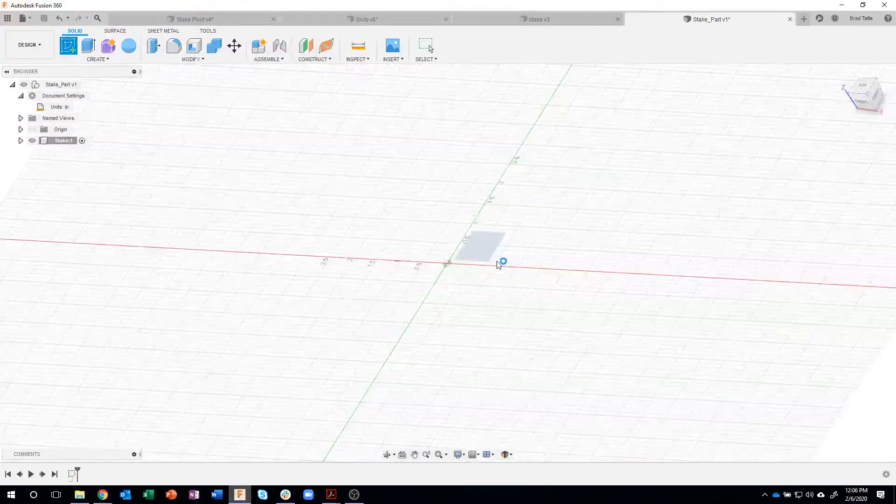
middle_drag(495, 247, 492, 201)
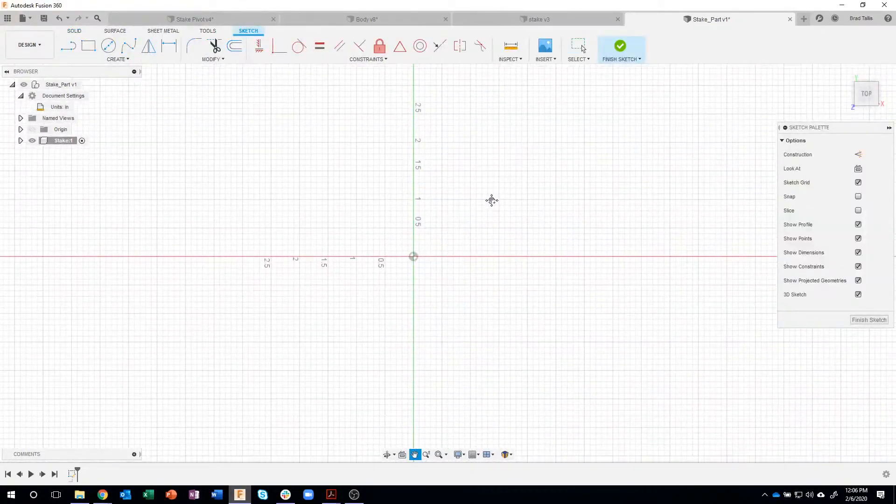
click(109, 46)
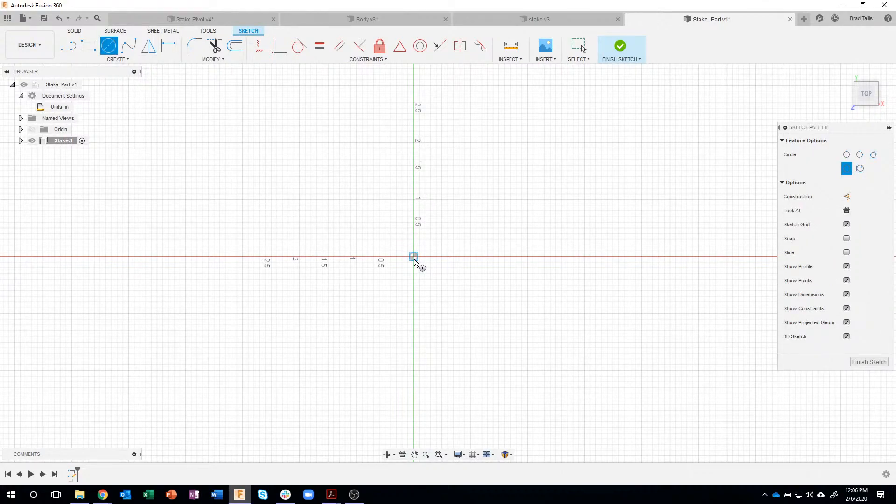
click(413, 257)
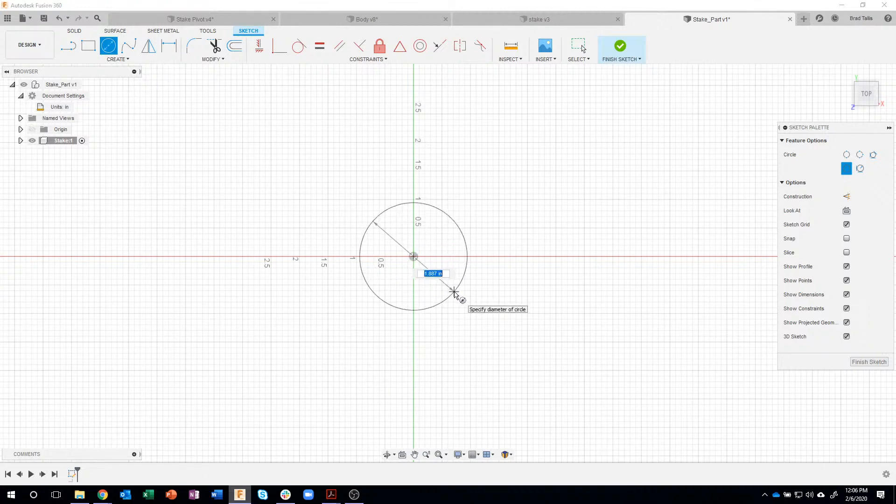
text(1.5)
key(Tab)
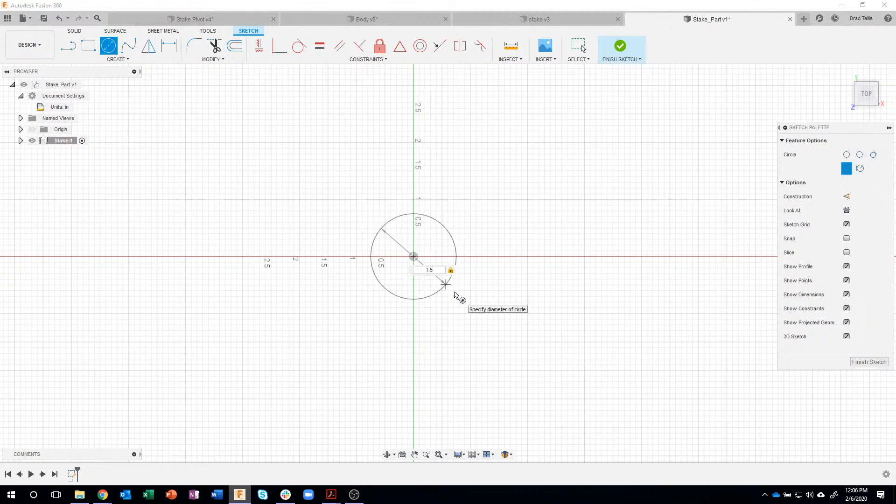
key(Return)
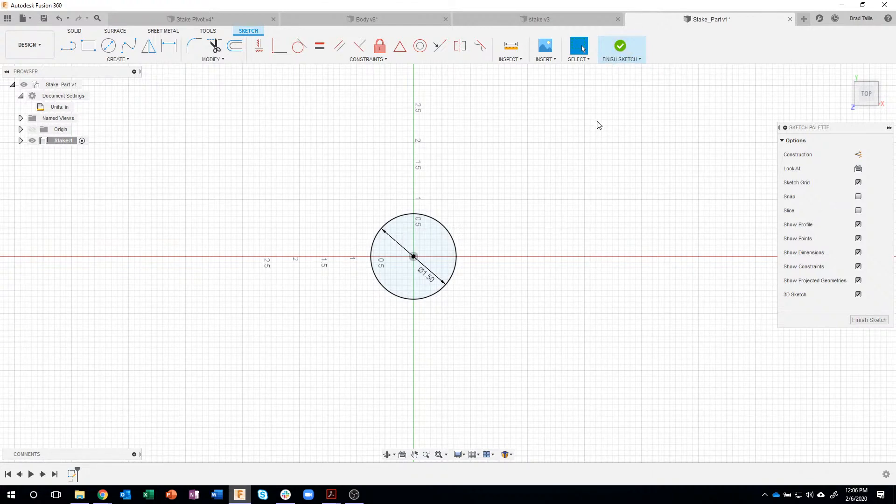
Extrude the circular profile upward 0.1 in as a new body
mouse_move(584, 146)
shift+middle_down()
mouse_move(540, 210)
mouse_move(431, 252)
shift+middle_up()
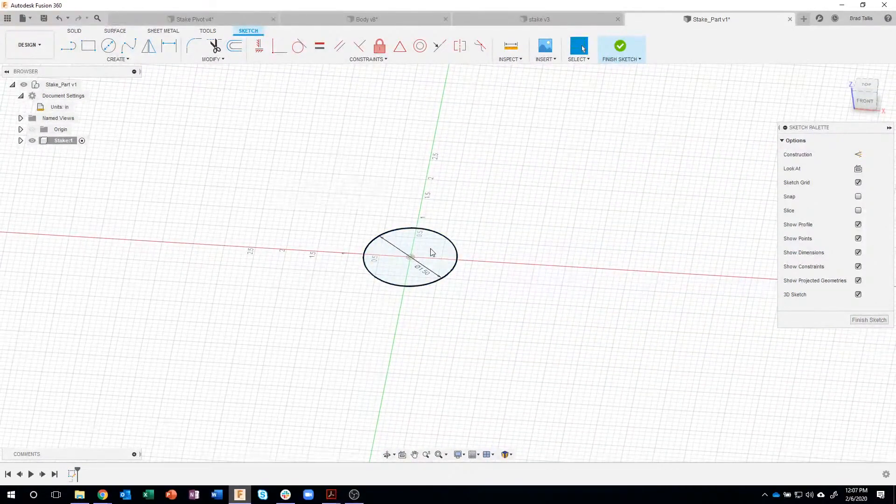
click(430, 248)
right_click(430, 248)
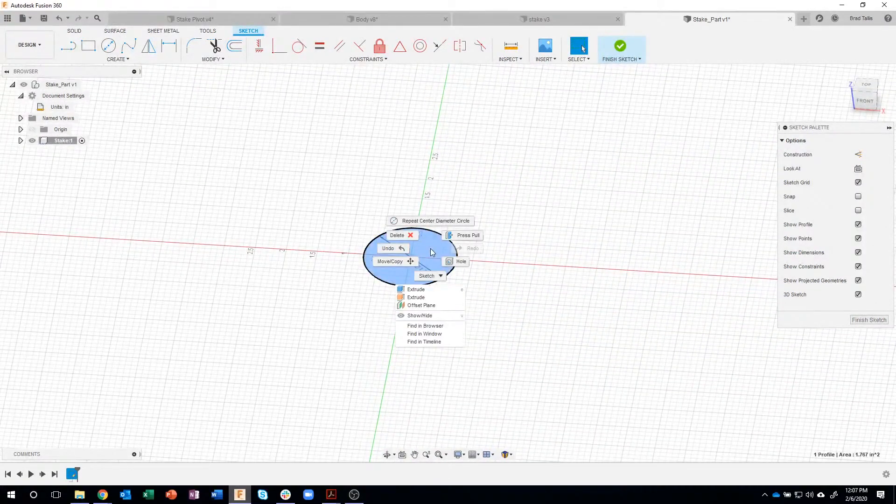
click(435, 289)
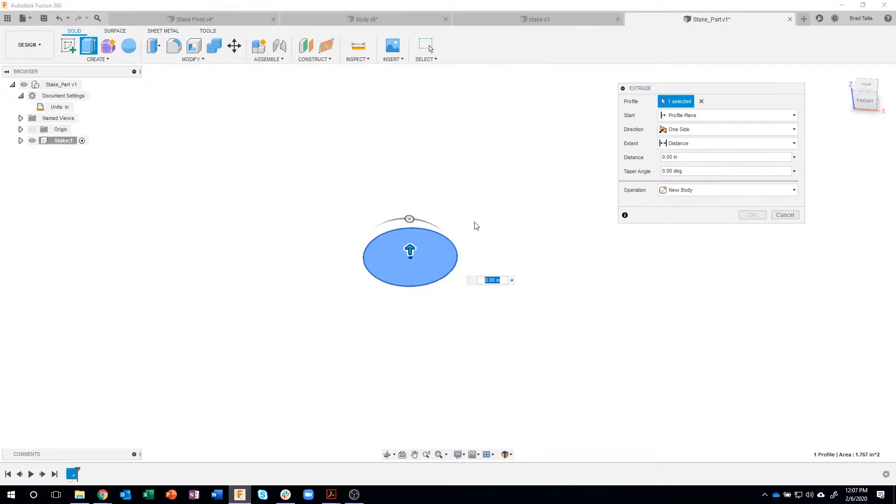
mouse_move(410, 250)
mouse_down()
mouse_move(414, 226)
mouse_move(411, 235)
mouse_up()
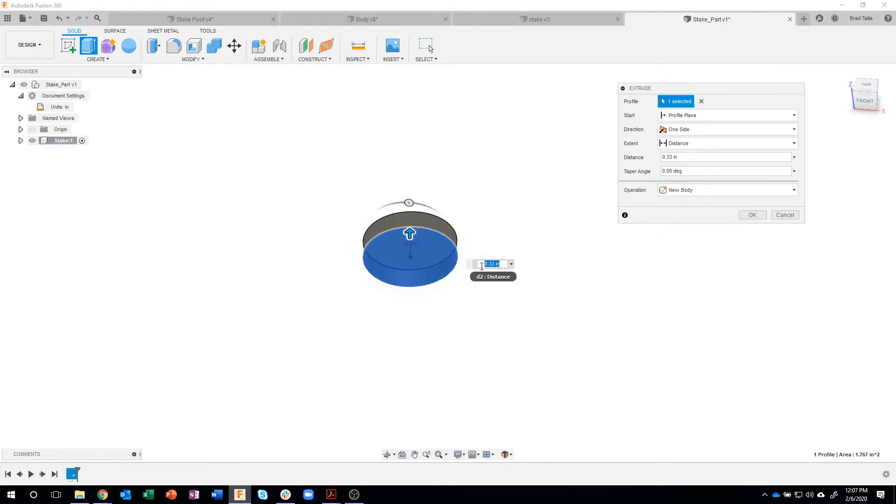
key(BackSpace)
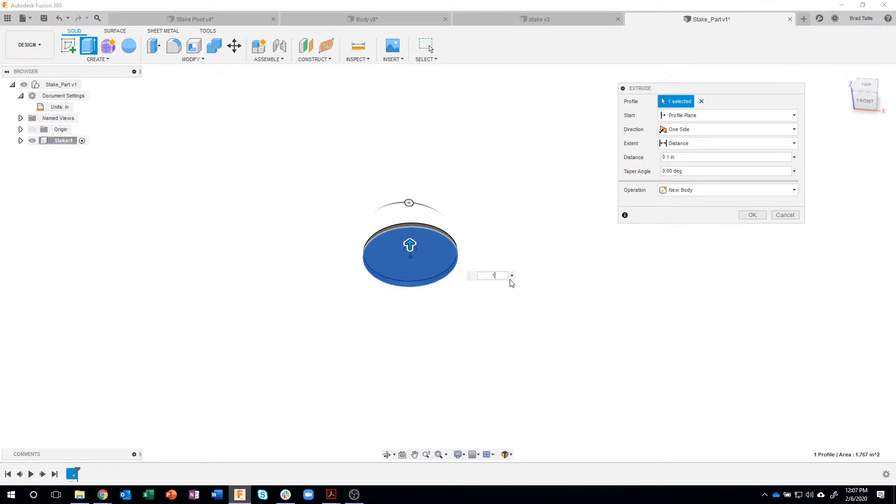
click(749, 215)
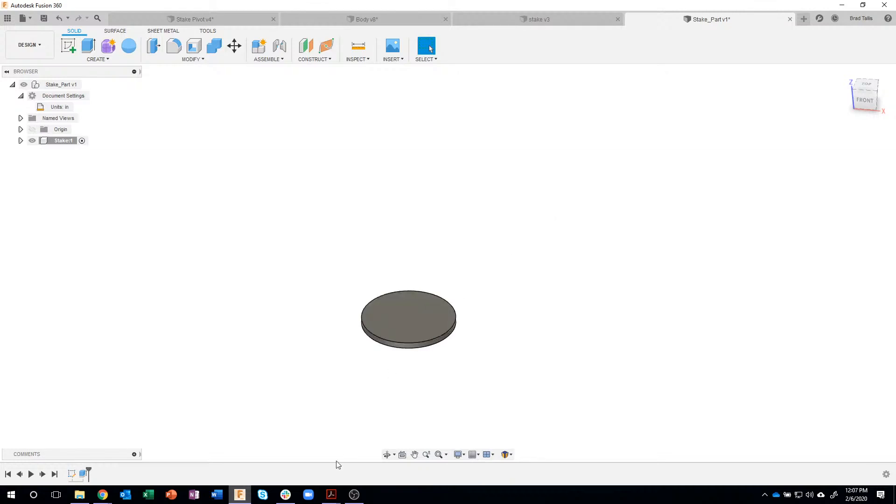
Check the spacing of the stake's discs in Stake Drawing.pdf in Adobe Acrobat, and return to Fusion 360
mouse_move(332, 494)
click(301, 462)
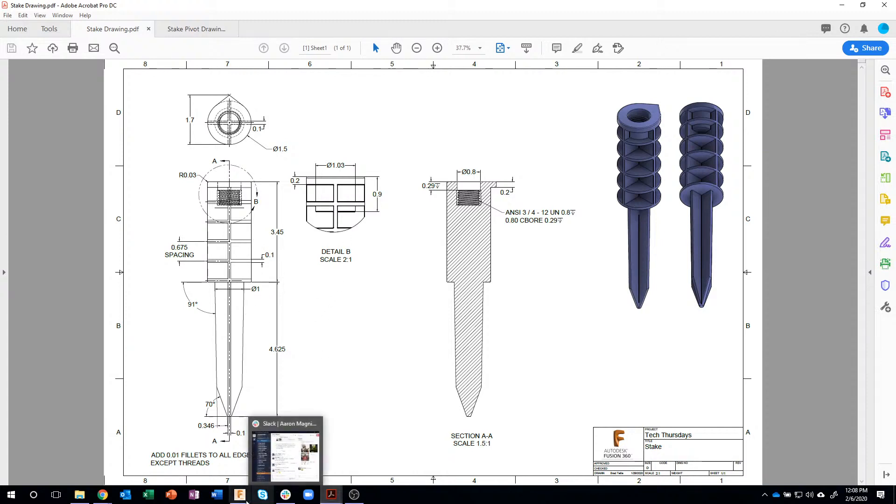
click(241, 498)
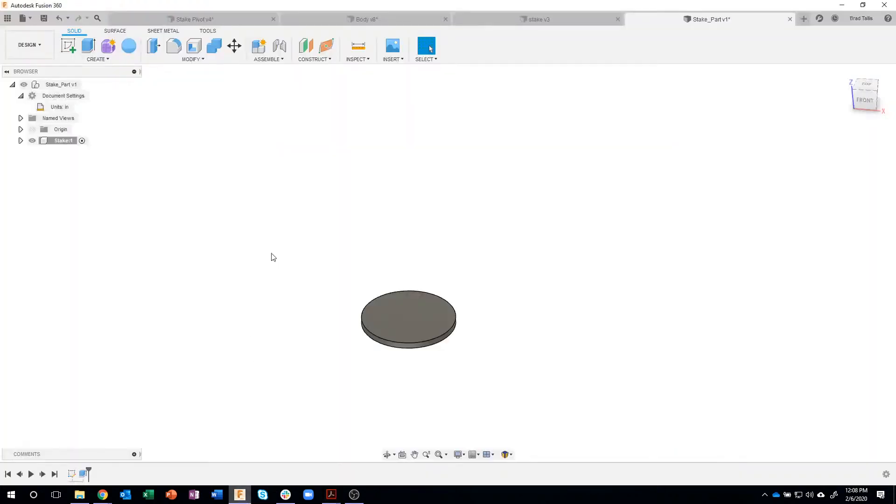
Start a rectangular pattern with the pattern type set to Features and the disc's extrusion as the object to repeat
click(109, 61)
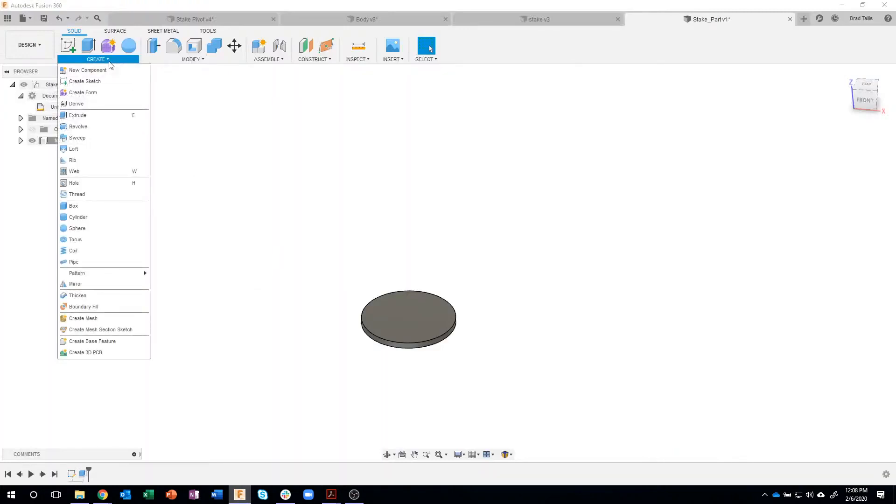
mouse_move(105, 277)
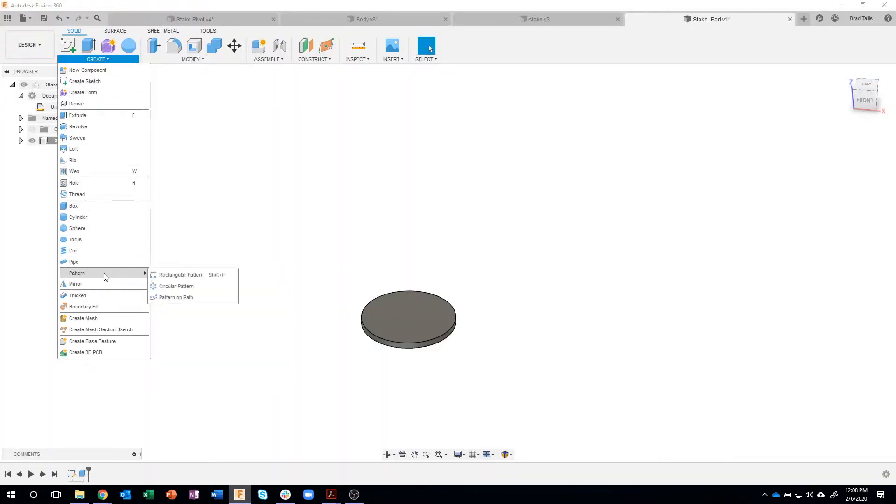
click(196, 278)
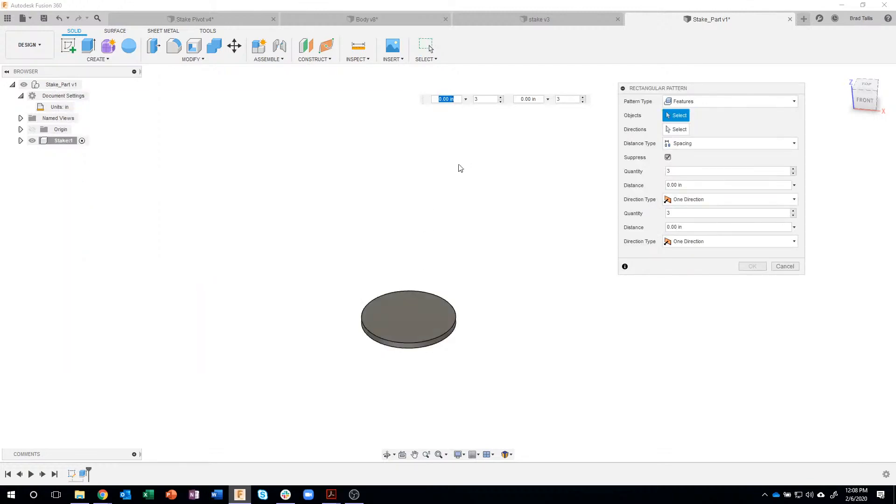
click(690, 102)
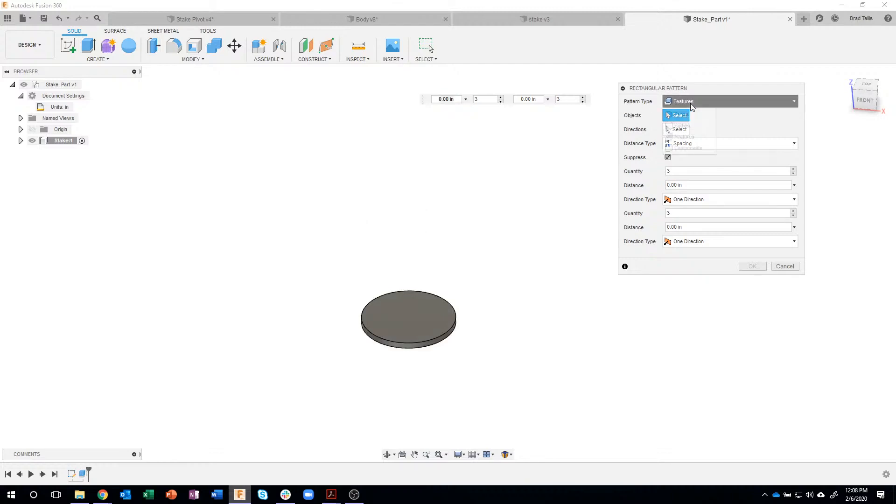
click(681, 114)
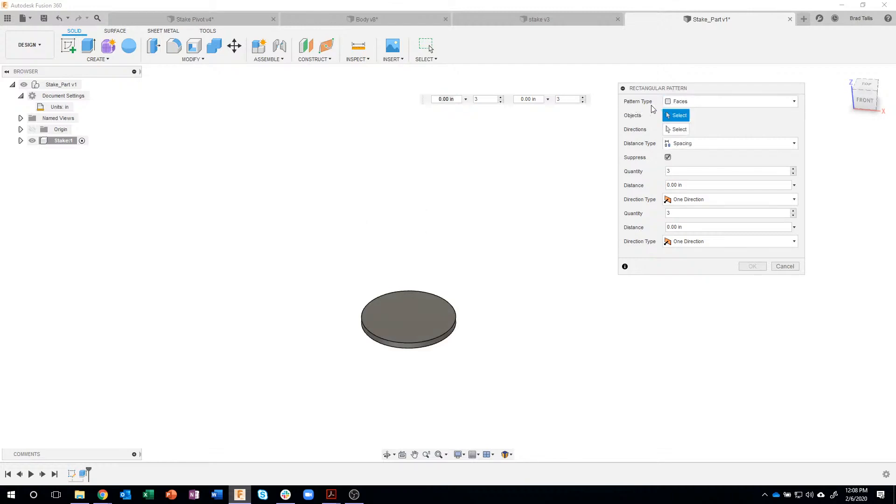
click(701, 102)
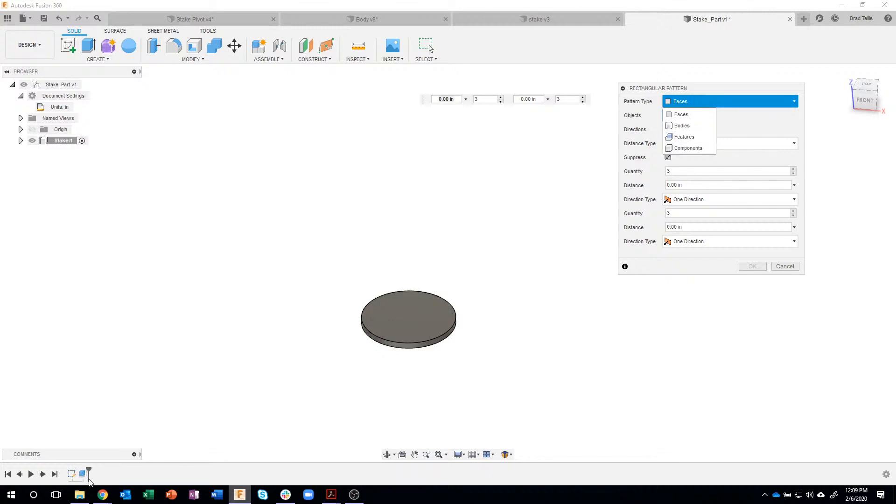
click(695, 140)
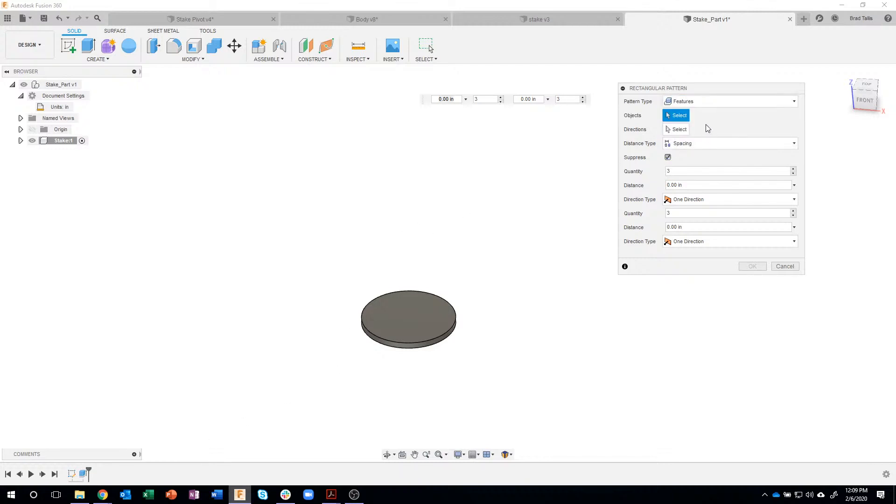
click(82, 474)
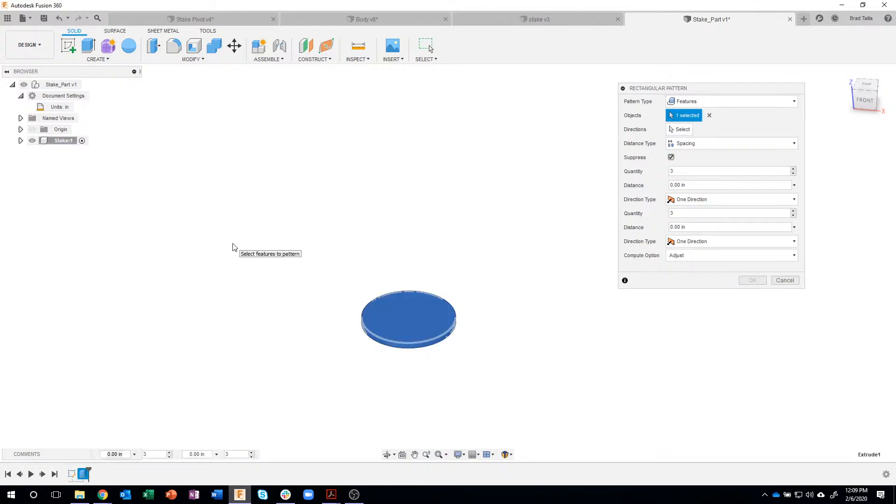
Run the pattern upward along the vertical Z axis with a quantity of 5 and a distance of about 0.944 in
click(682, 131)
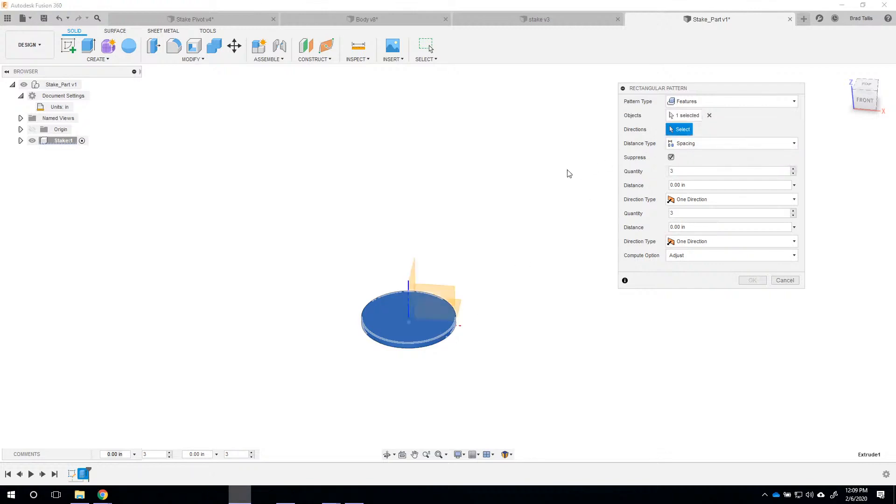
click(407, 286)
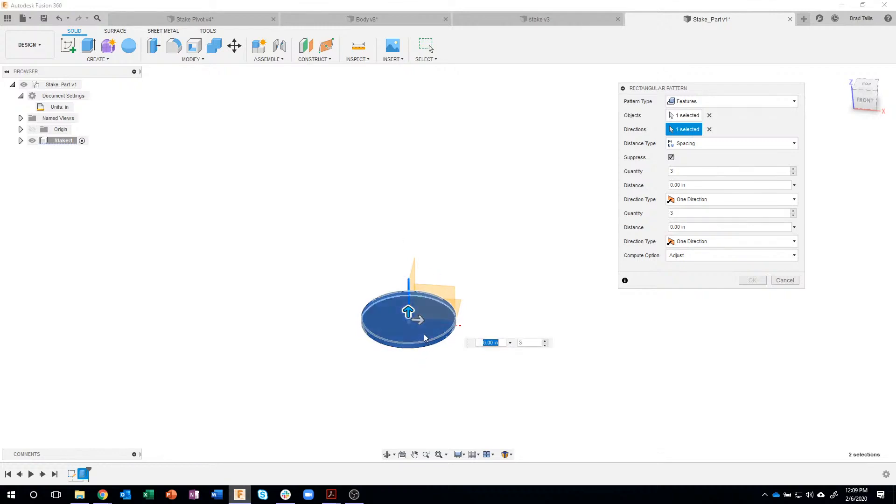
drag(409, 312, 419, 237)
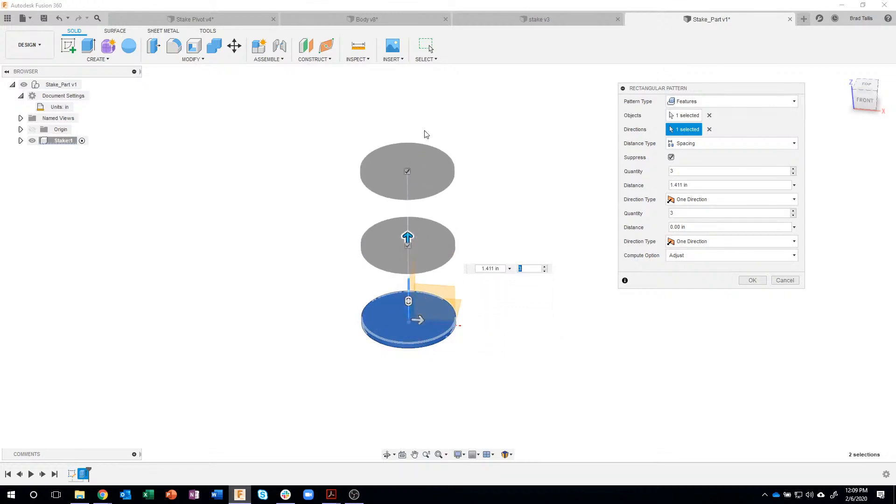
key(Tab)
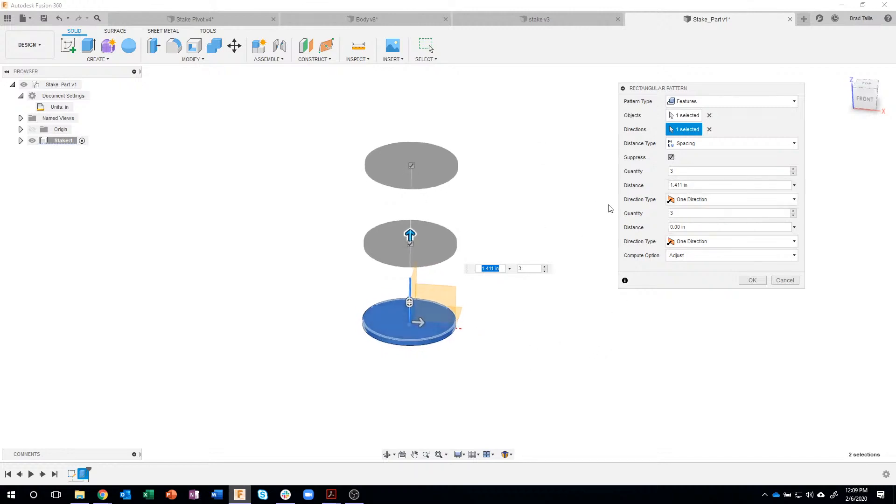
drag(408, 252, 427, 284)
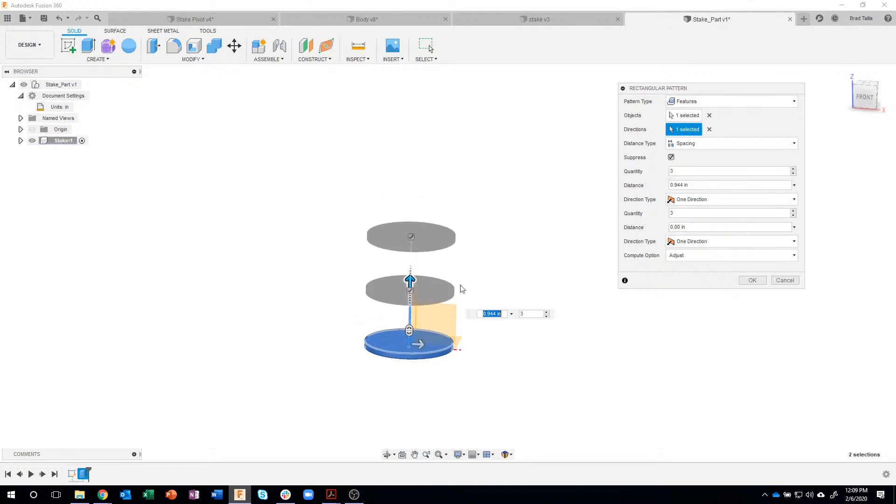
click(793, 170)
click(794, 170)
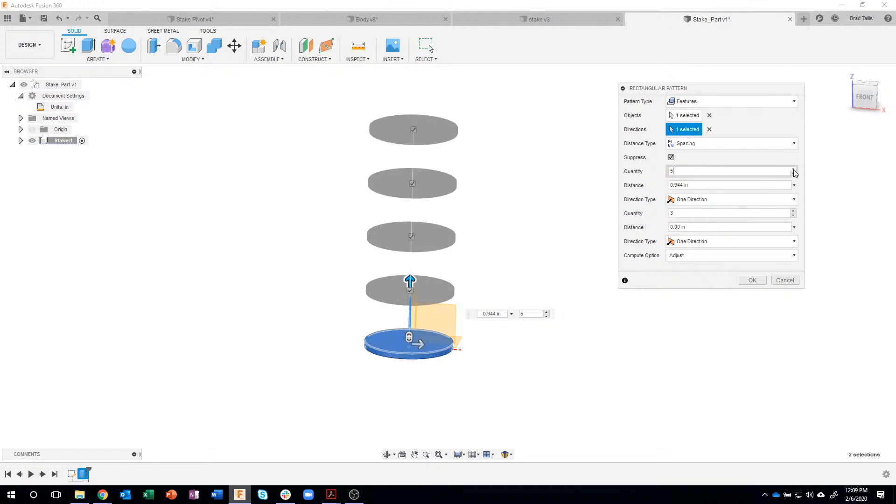
Try the Extent distance type for the pattern and restore it to Spacing
click(715, 147)
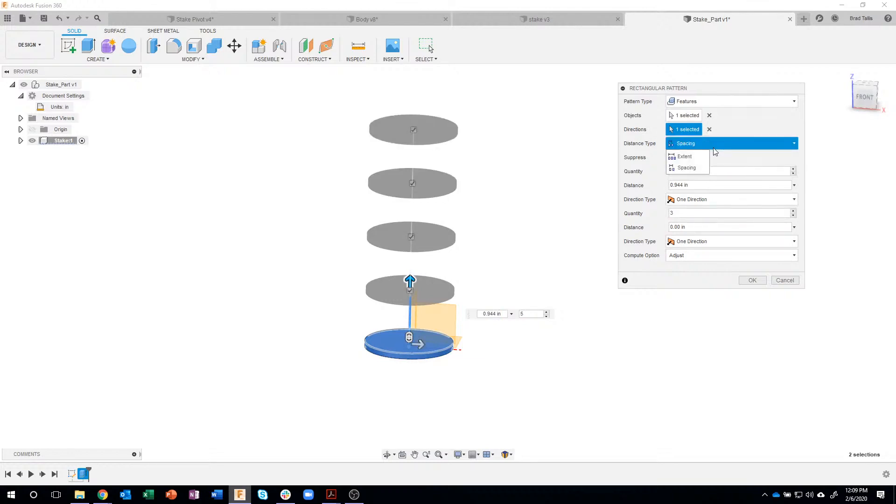
click(695, 156)
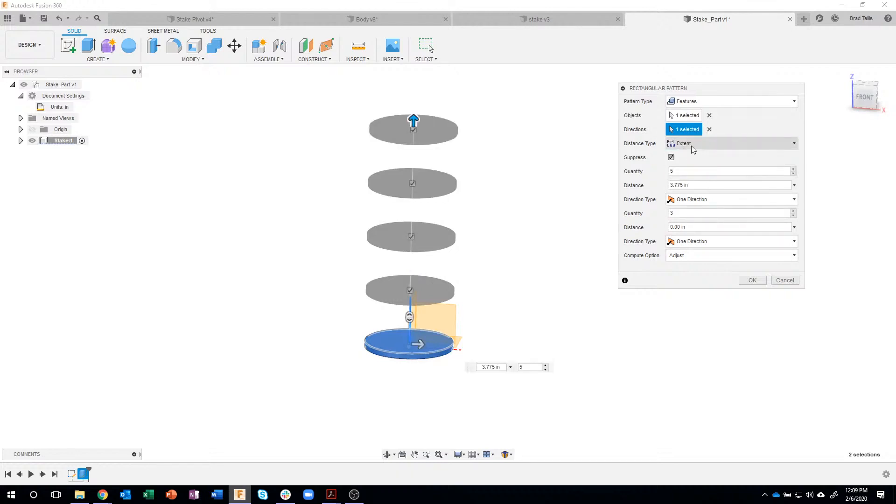
click(693, 148)
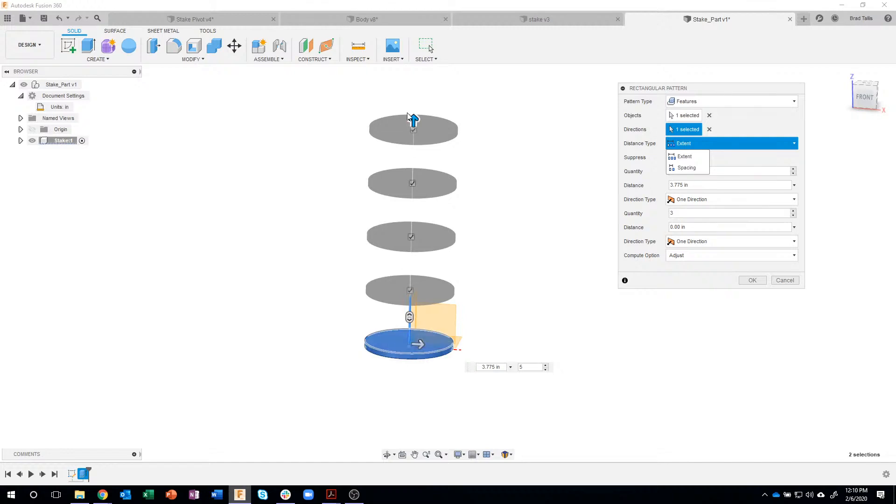
click(684, 168)
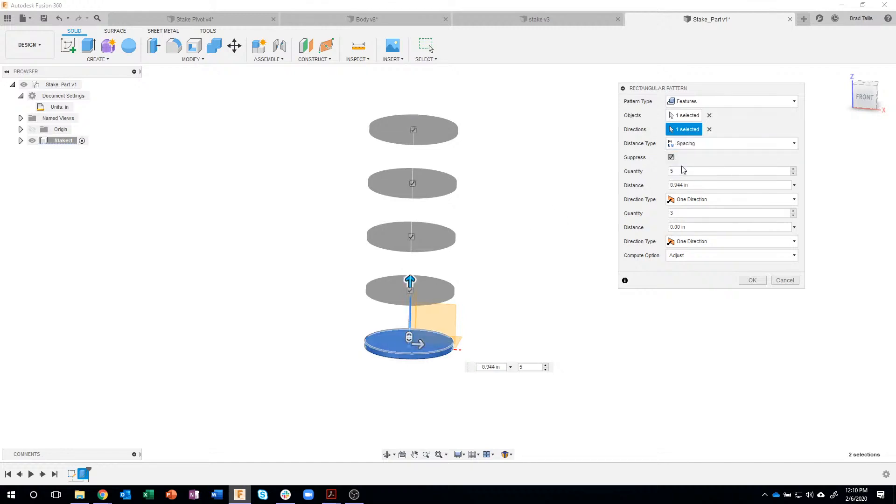
Set the spacing between the discs to 0.675 in and create the pattern with all five discs included
click(707, 185)
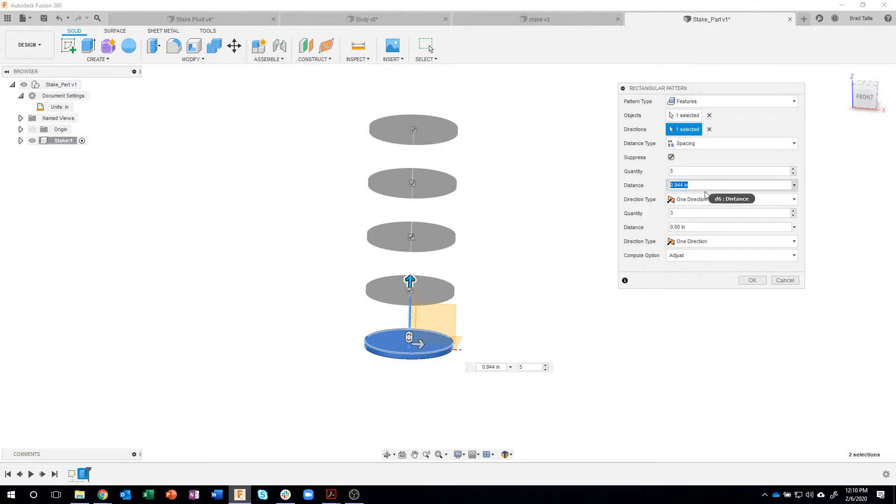
key(BackSpace)
key(Return)
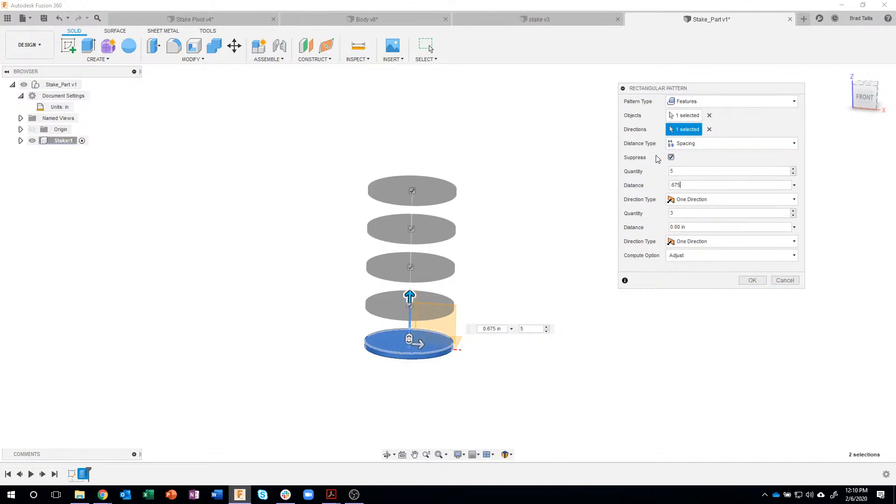
click(410, 228)
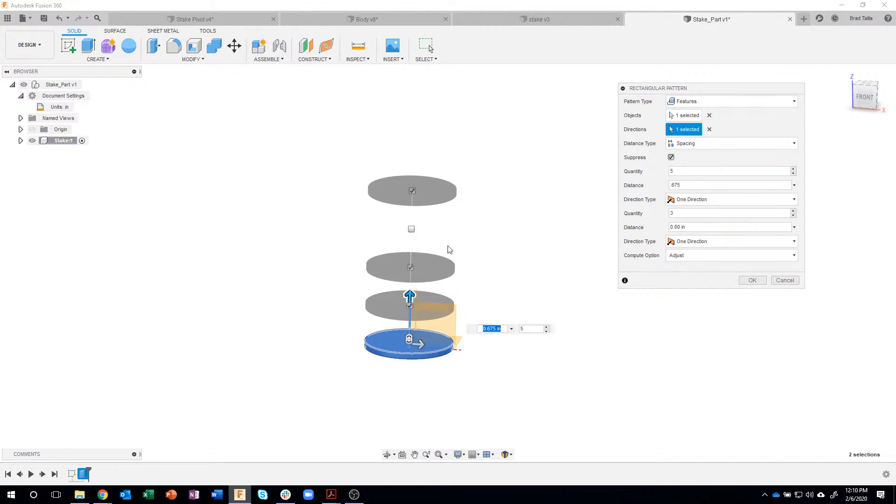
click(411, 228)
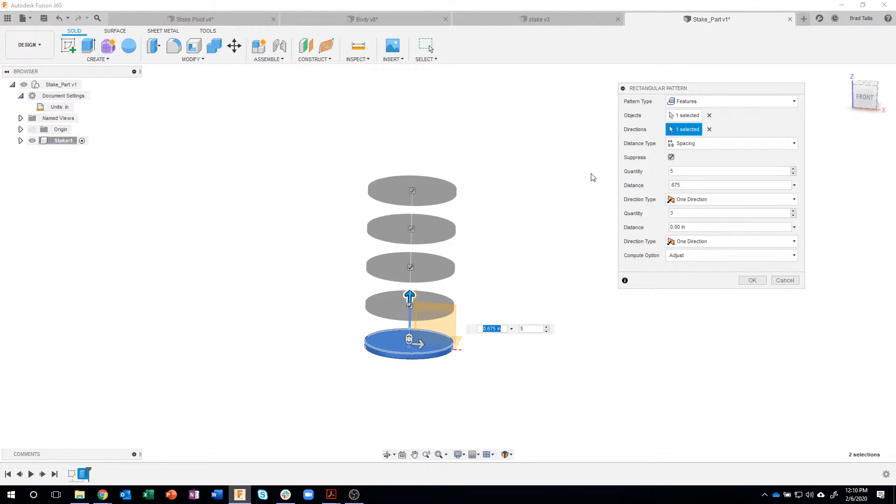
click(671, 157)
click(747, 280)
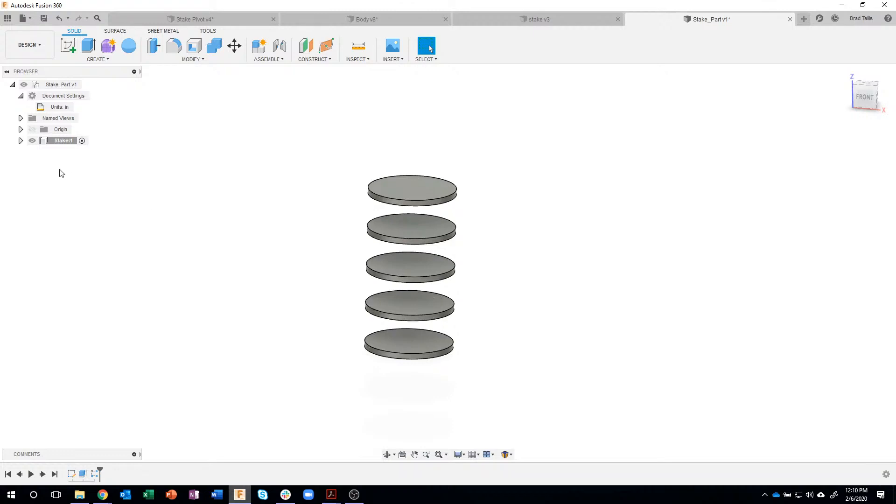
Expand the Stake component and its Bodies folder to inspect the patterned disc bodies
click(21, 141)
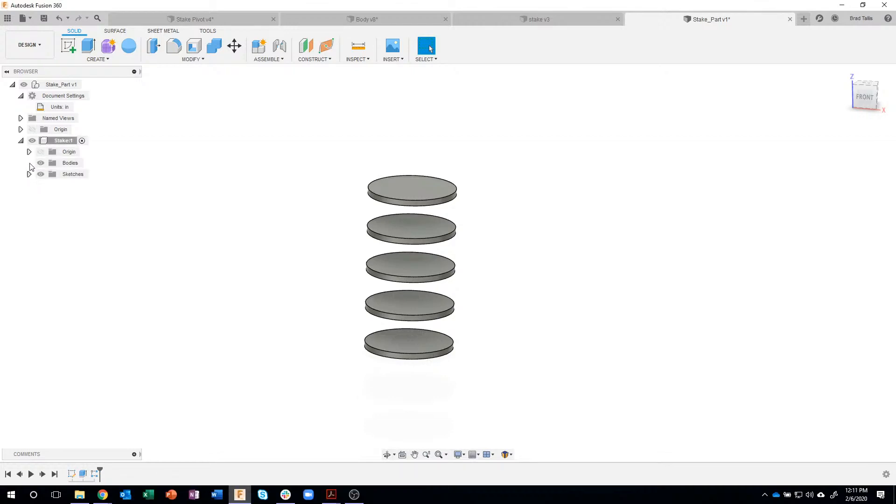
middle_drag(59, 208, 83, 227)
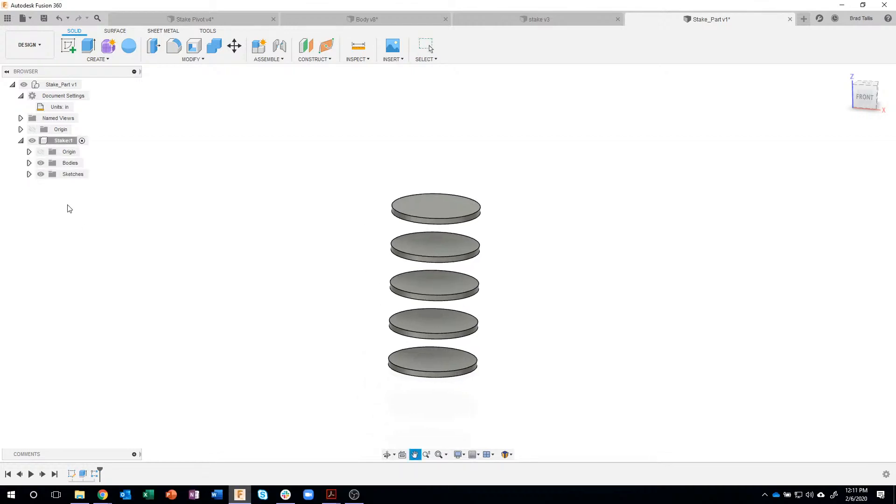
click(29, 164)
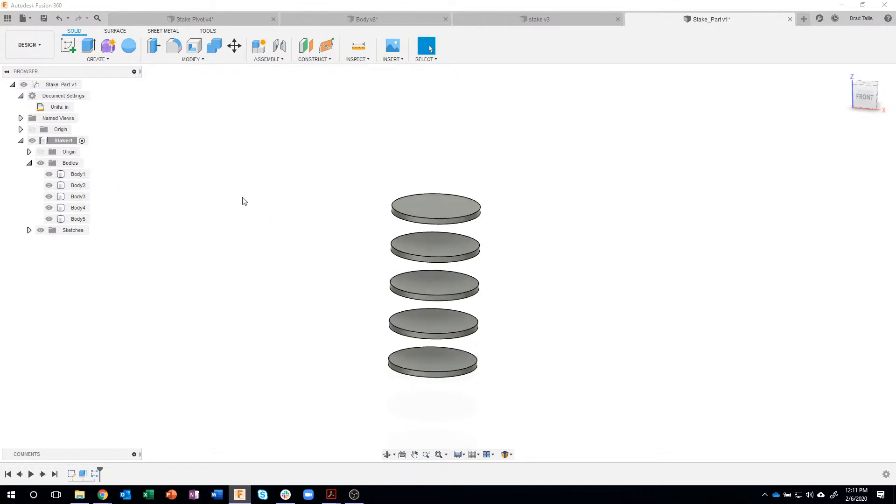
shift+middle_drag(296, 218, 263, 165)
Check the stake's geometry and dimensions in Stake Drawing.pdf in Adobe Acrobat, and return to Fusion 360
mouse_move(339, 499)
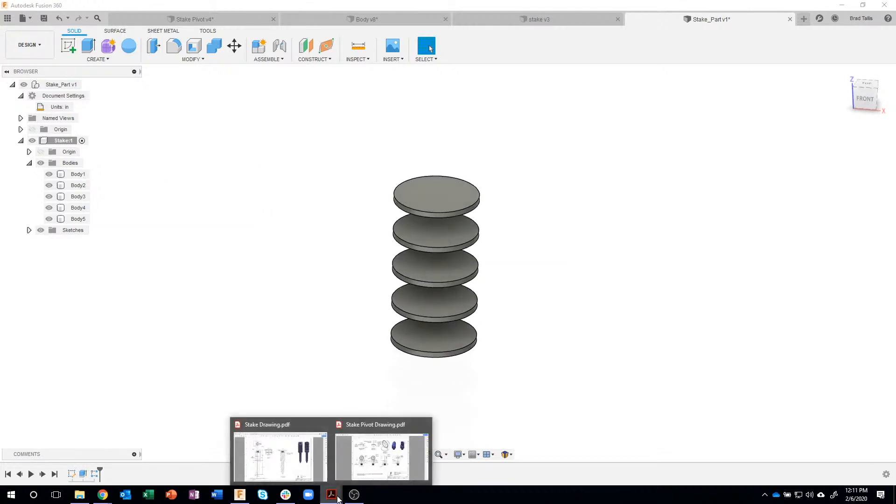
click(280, 453)
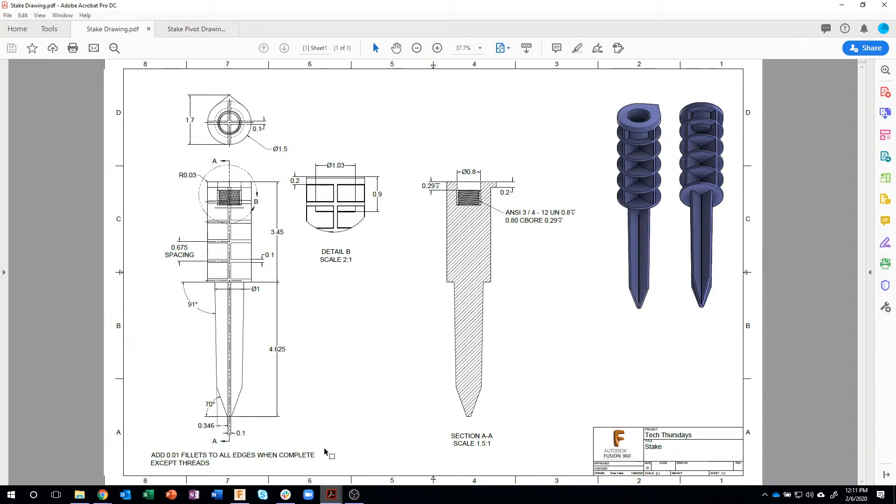
click(240, 496)
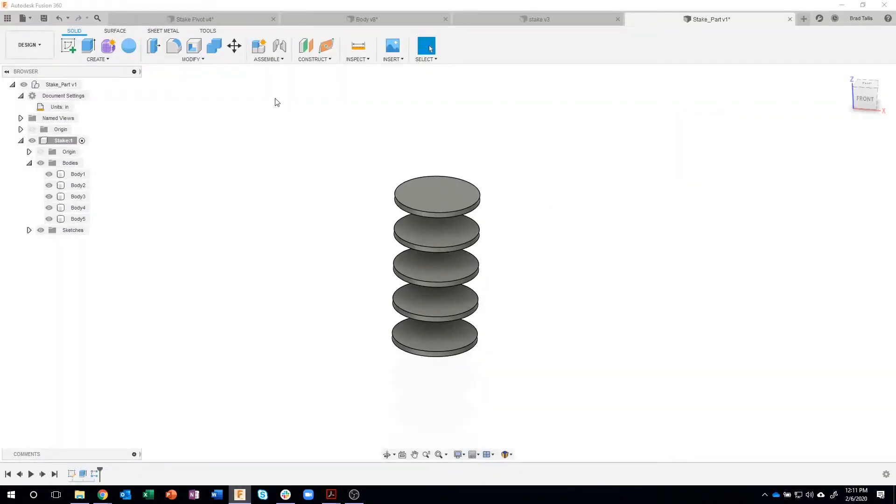
Start an extrusion of the base sketch's circular profile and pull it upward about 0.29 in
click(219, 59)
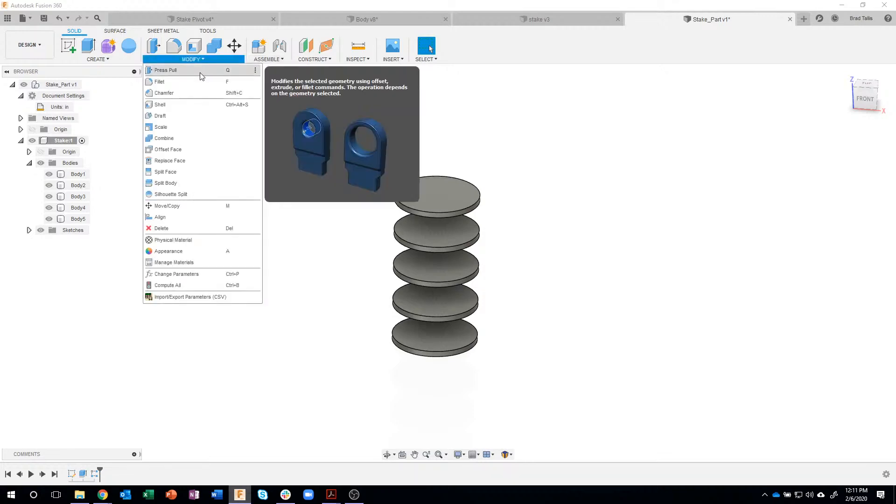
click(98, 59)
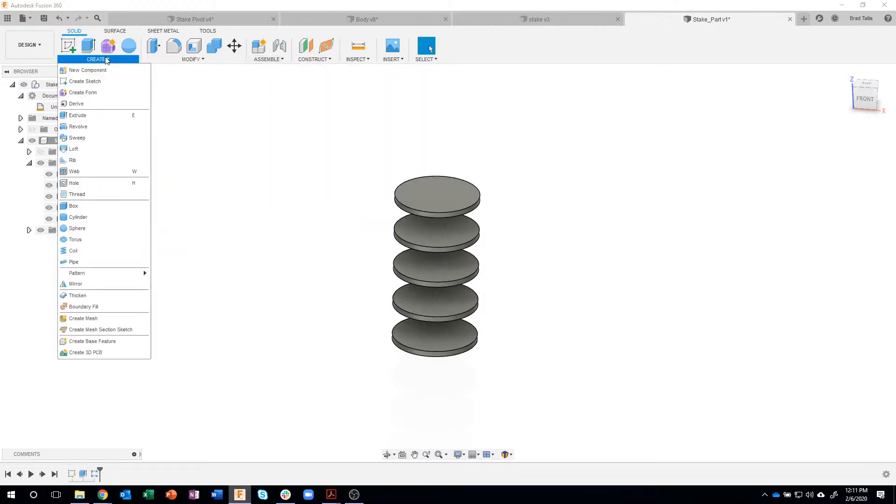
click(77, 116)
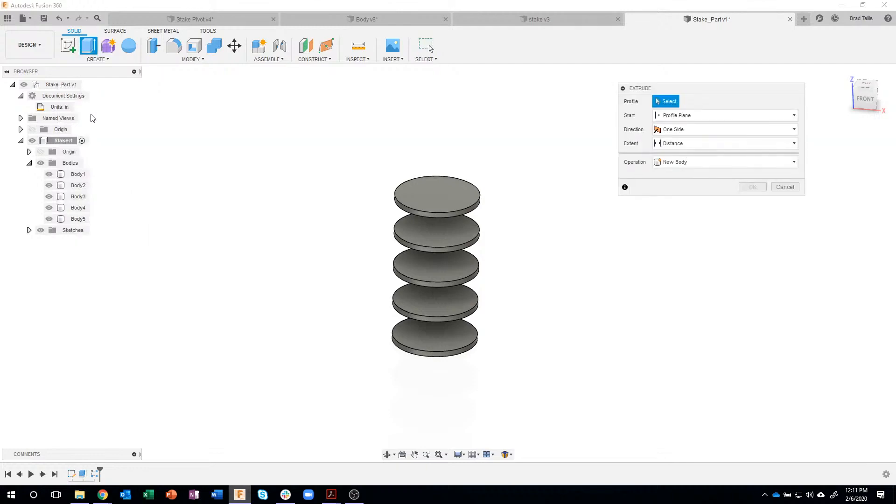
shift+middle_drag(186, 159, 122, 287)
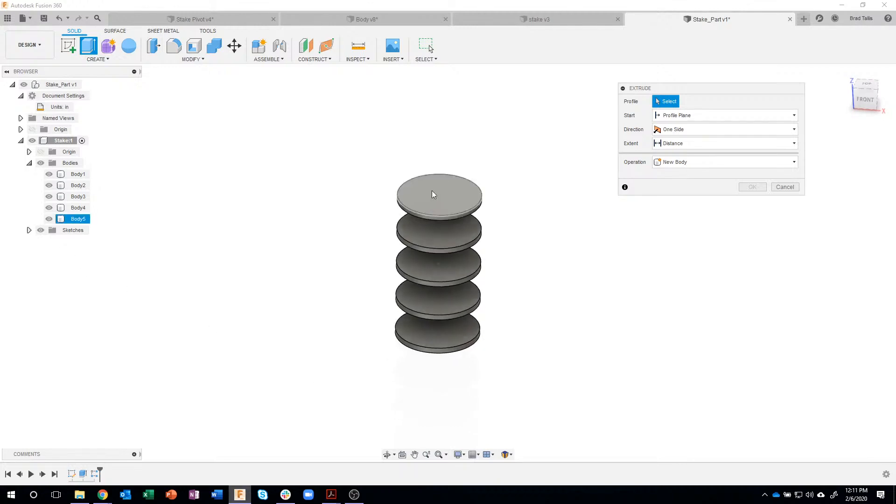
mouse_move(417, 155)
shift+middle_down()
mouse_move(442, 172)
mouse_move(418, 159)
shift+middle_up()
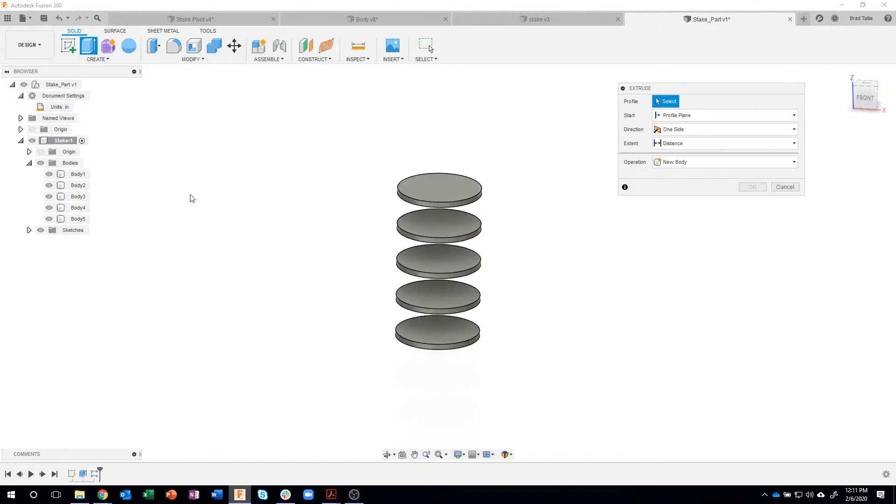
click(29, 230)
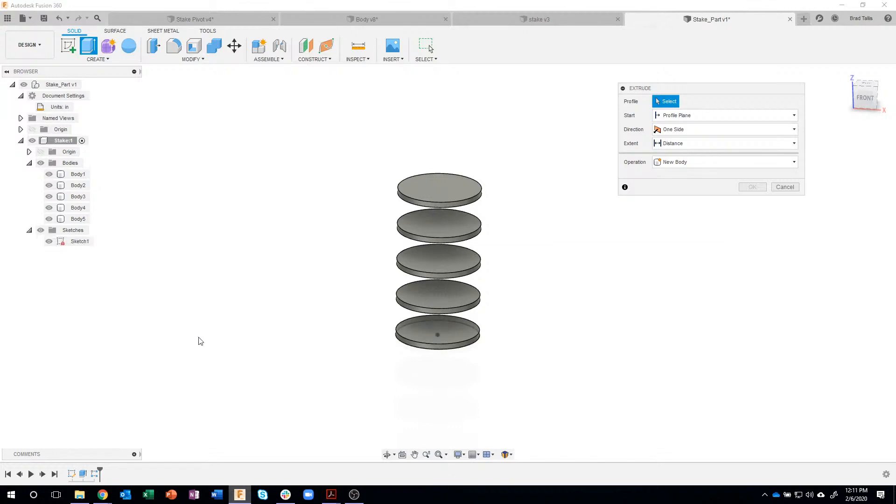
shift+middle_drag(355, 364, 407, 321)
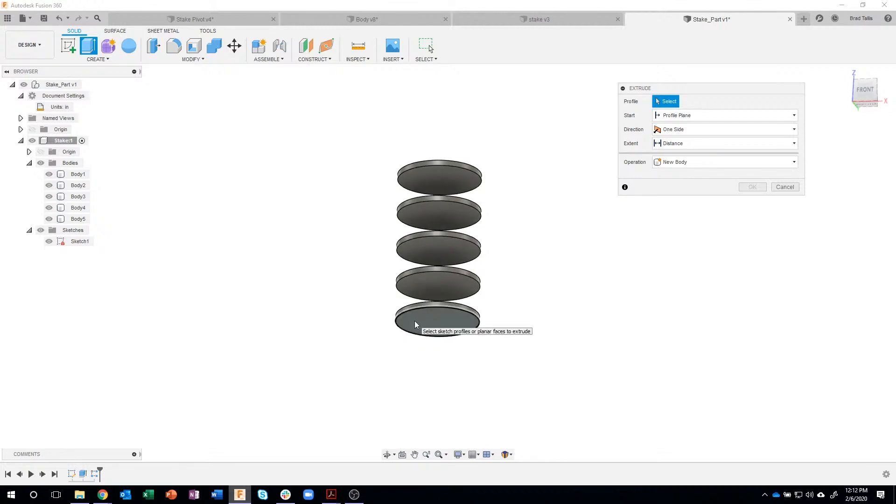
click(414, 320)
shift+middle_drag(286, 365, 357, 371)
mouse_move(432, 316)
mouse_down()
mouse_move(436, 294)
mouse_move(434, 322)
mouse_move(437, 302)
mouse_up()
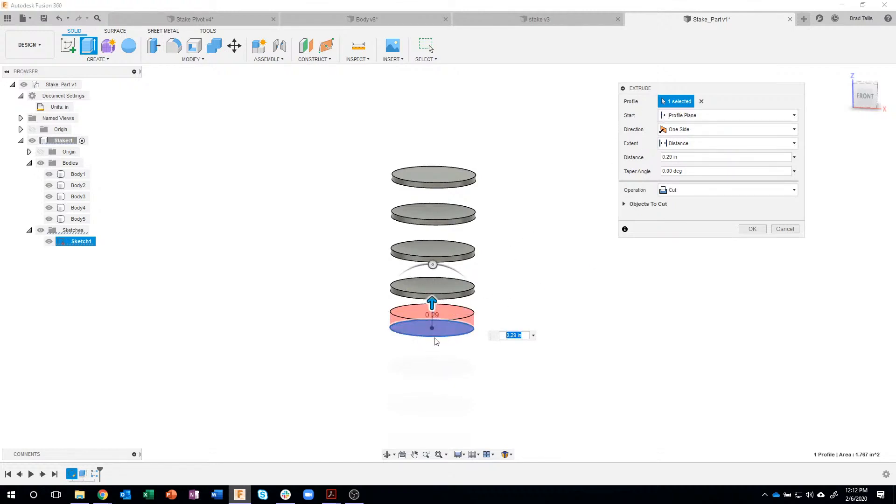
Start the extrusion from an offset plane 3.45 in above the profile
click(707, 116)
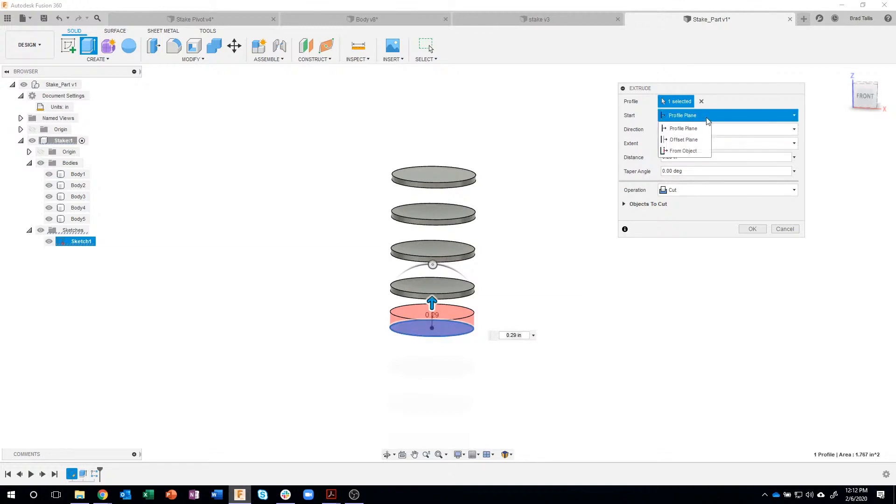
click(689, 140)
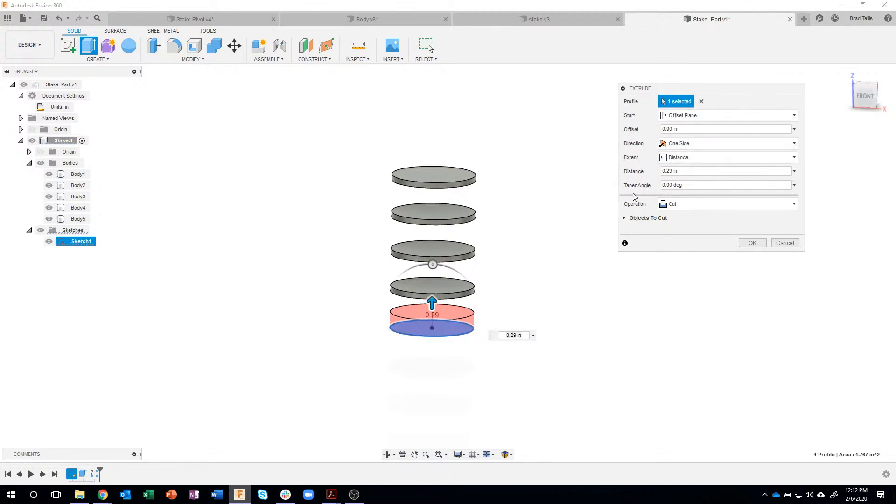
click(690, 128)
text(3.45)
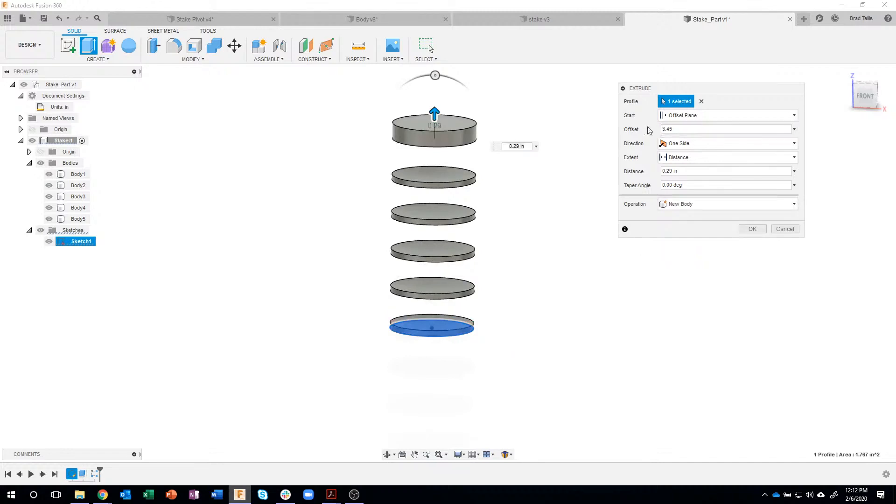
Set the extrusion distance to -0.2 in so the top disc extends downward from the offset plane
shift+middle_drag(449, 125, 438, 111)
mouse_move(437, 114)
mouse_down()
mouse_move(439, 133)
mouse_move(435, 116)
mouse_up()
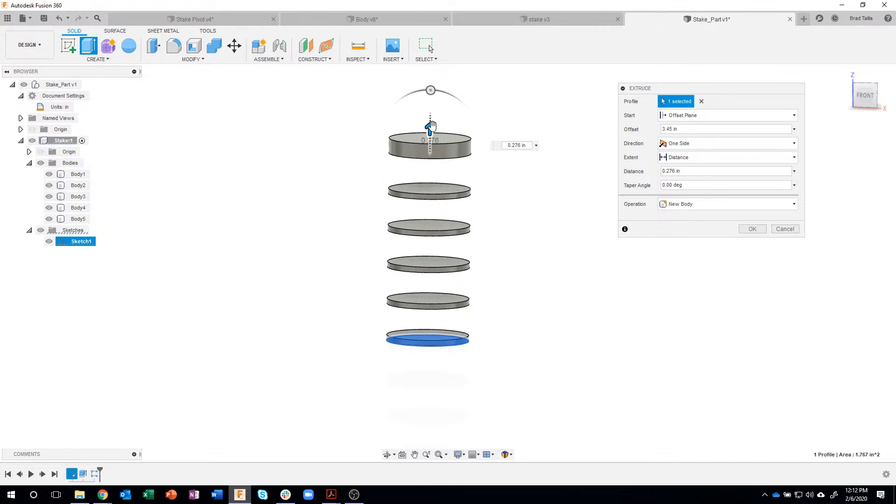
drag(429, 130, 431, 117)
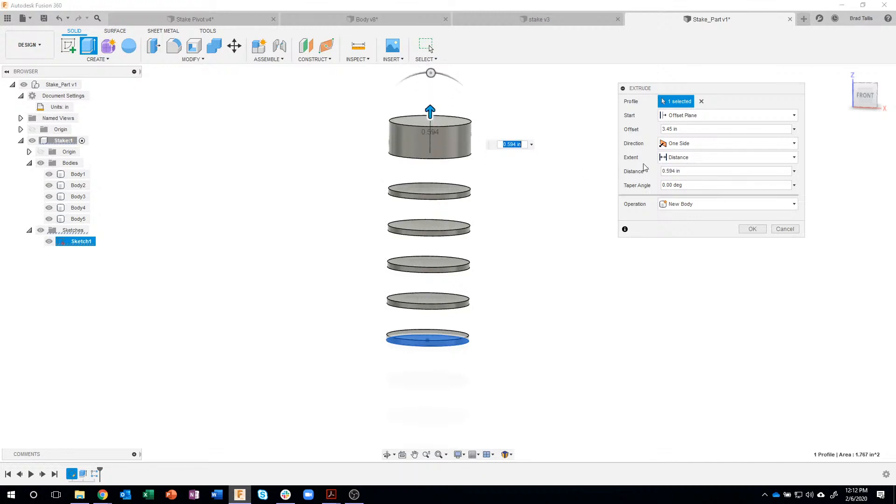
click(686, 171)
key(BackSpace)
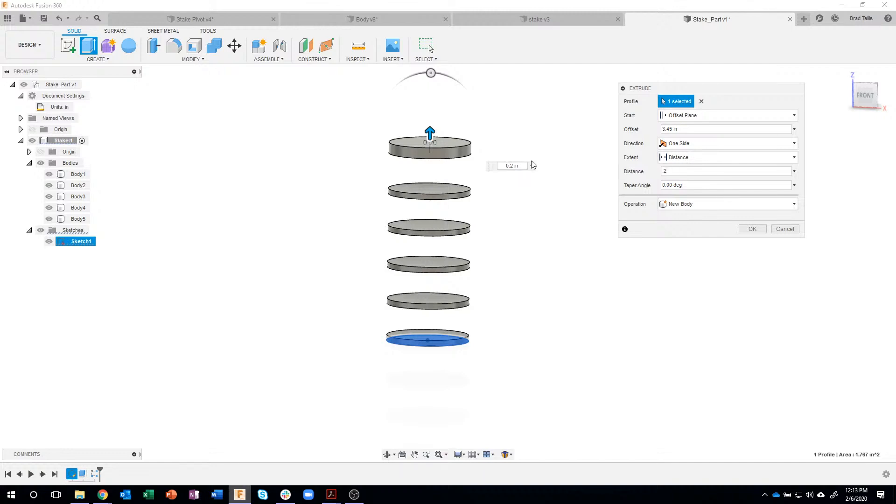
text(-0)
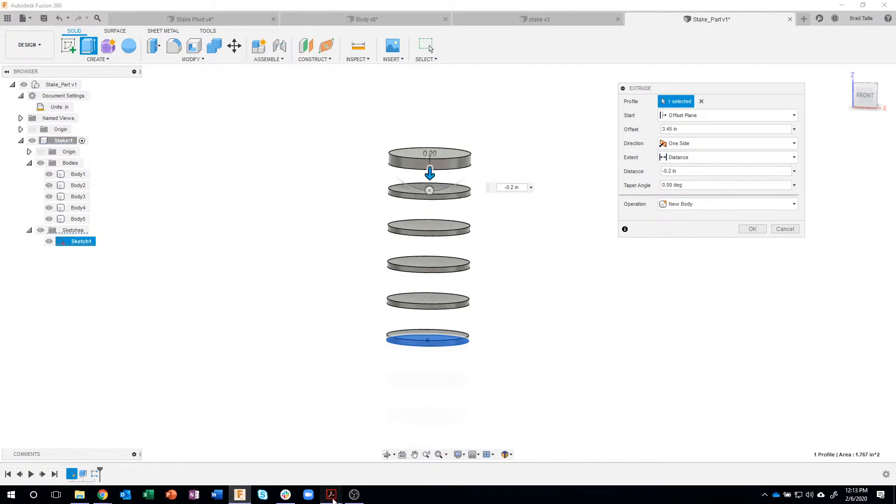
Check the top disc against Stake Drawing.pdf in Adobe Acrobat, return to Fusion 360 and create the extrusion as a new body
mouse_move(332, 493)
click(302, 471)
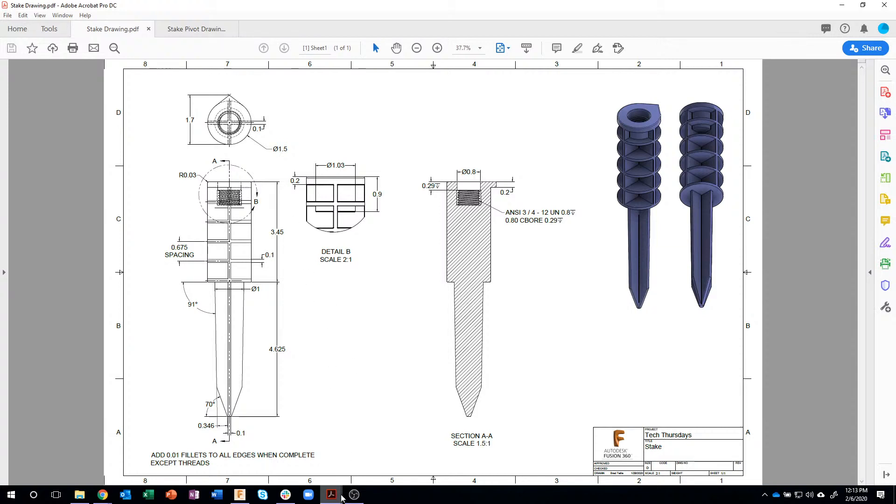
click(234, 465)
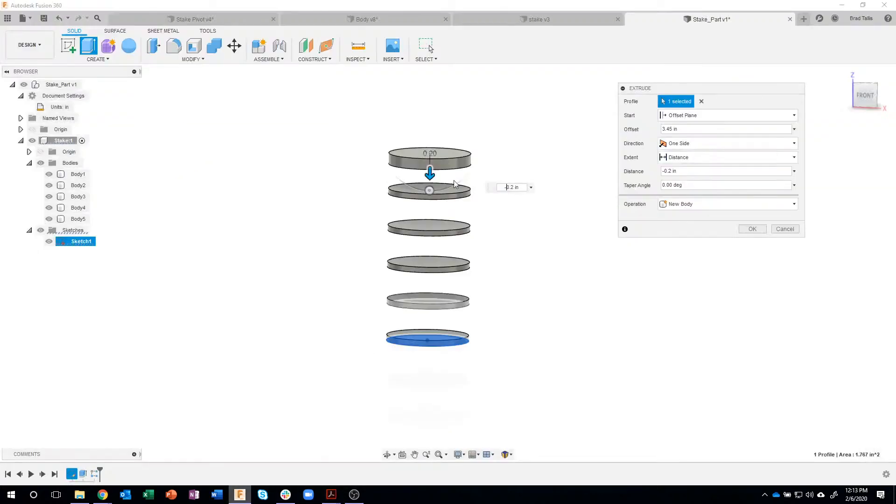
click(753, 228)
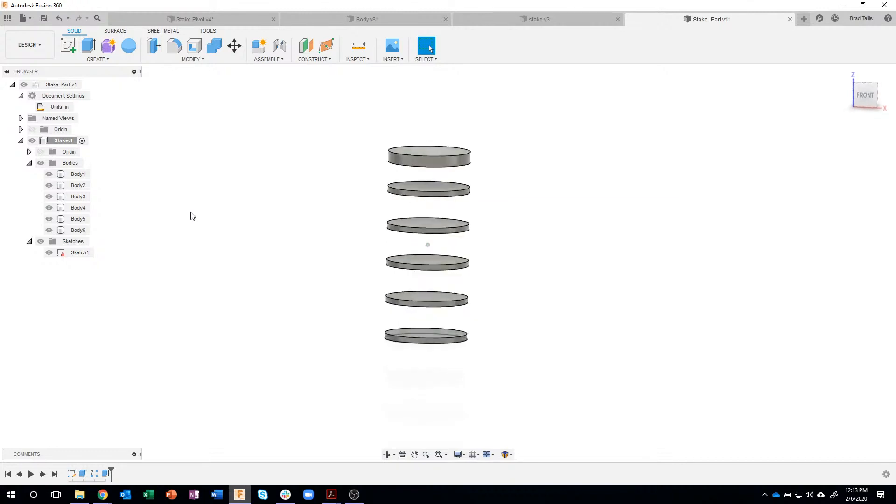
Review the stake's remaining features and dimensions in Stake Drawing.pdf in Adobe Acrobat, and return to the disc model in Fusion 360
mouse_move(289, 499)
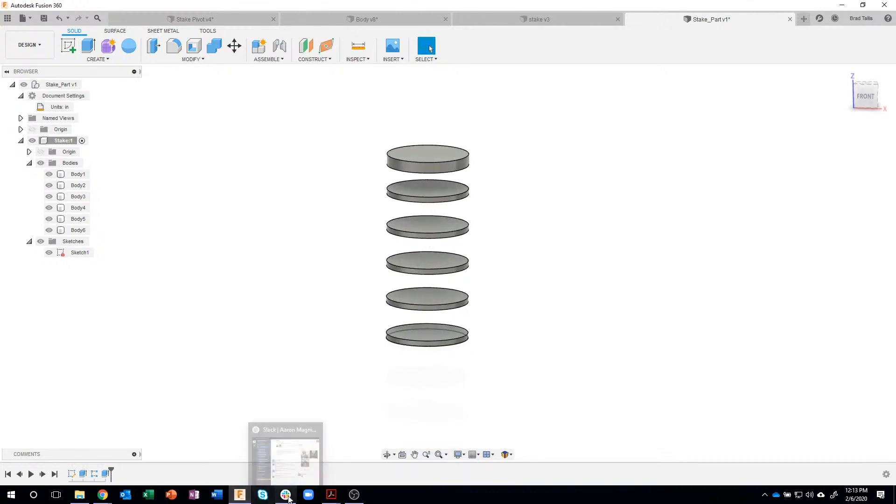
mouse_move(331, 495)
click(280, 455)
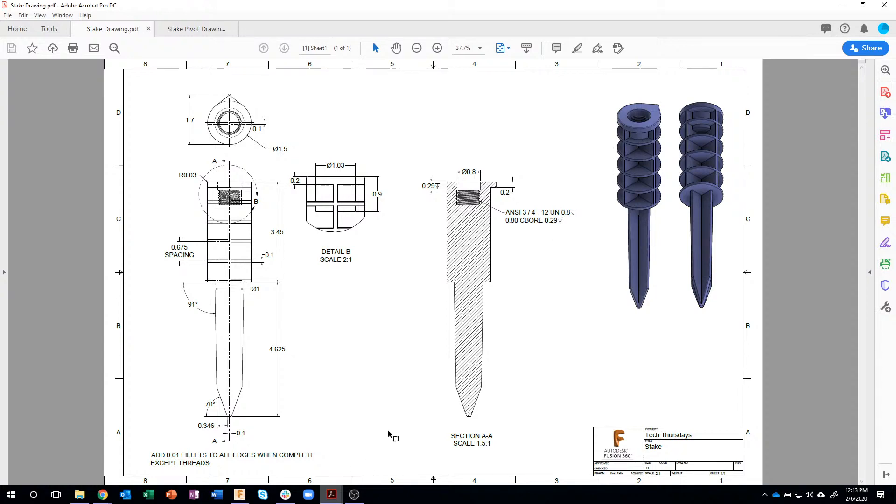
mouse_move(240, 496)
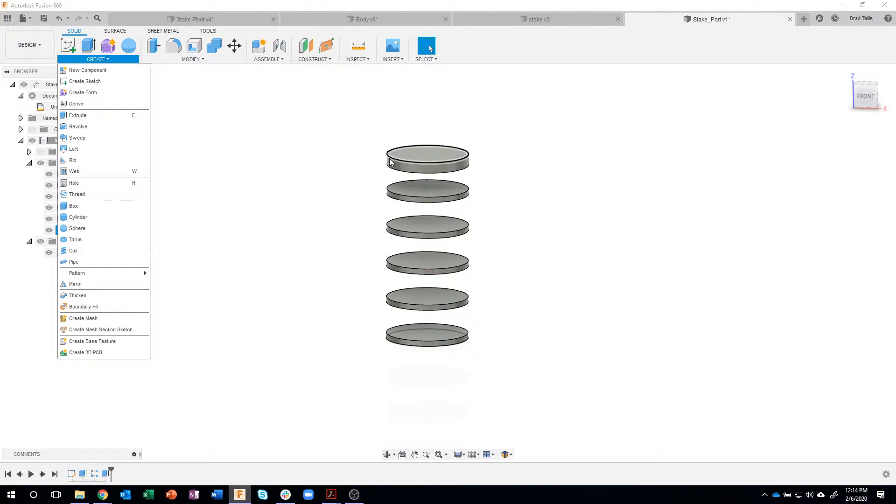
click(351, 206)
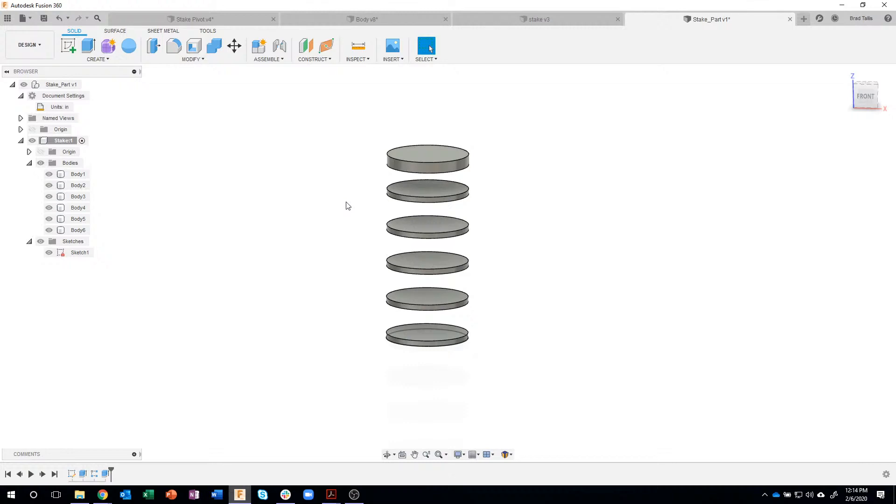
shift+middle_drag(346, 202, 193, 278)
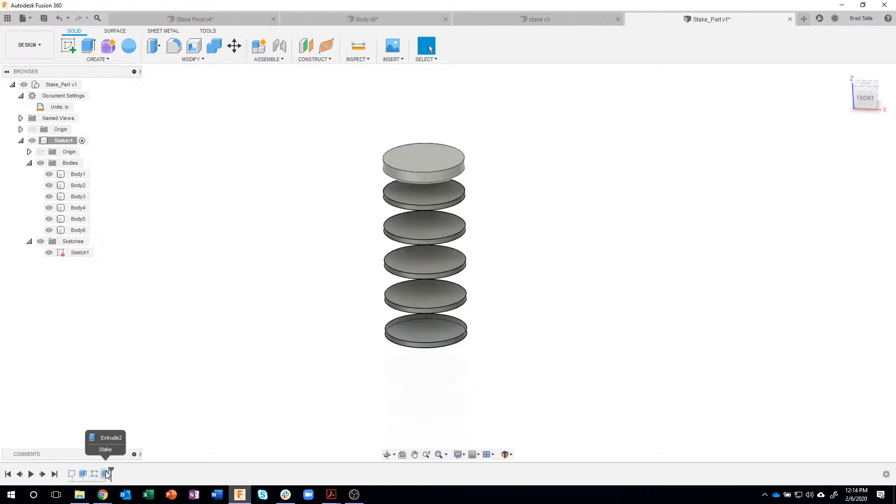
Edit the base circle sketch and draw one vertical and one horizontal line across the circle near its center, each about 1.5 in long
double_click(71, 475)
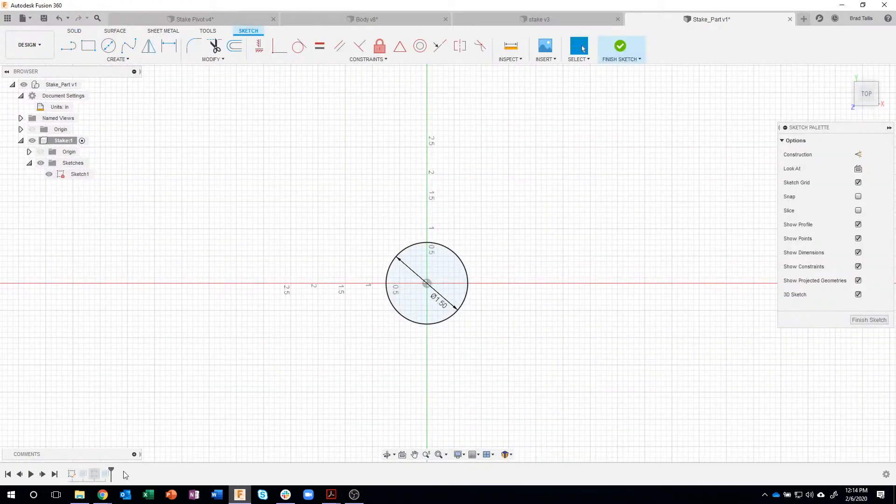
scroll(484, 313, up, 4)
scroll(513, 206, up, 3)
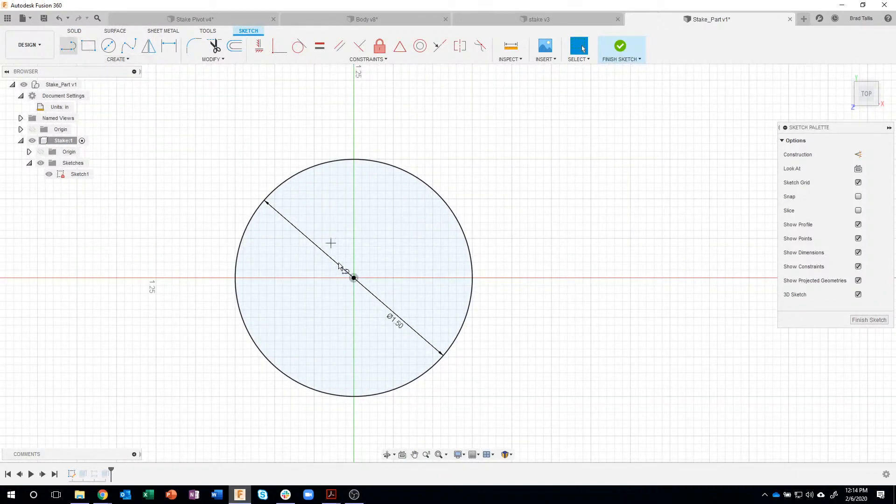
key(l)
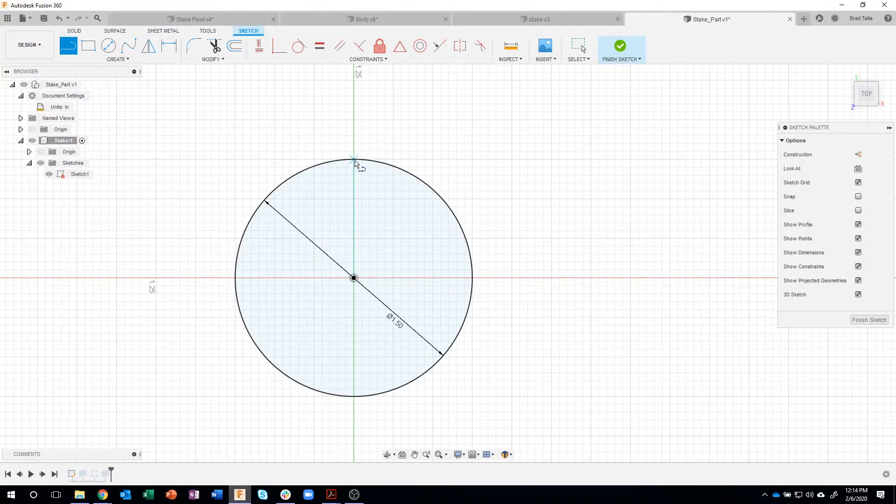
click(364, 160)
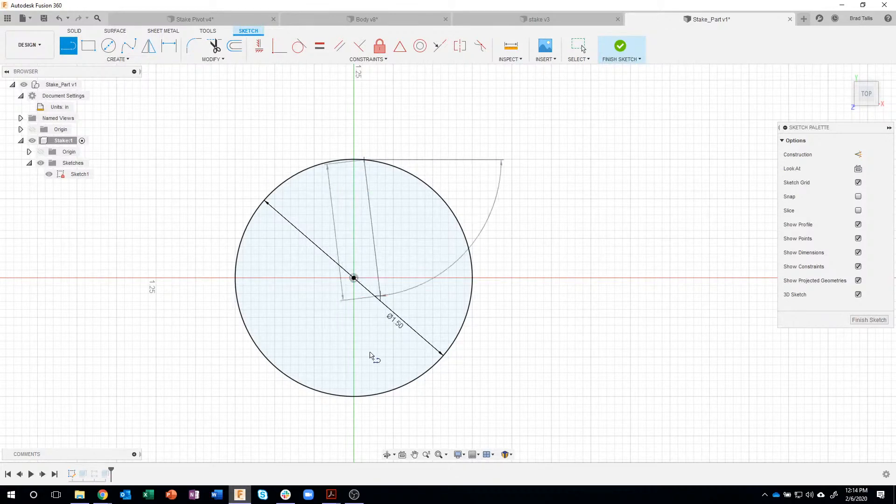
double_click(364, 396)
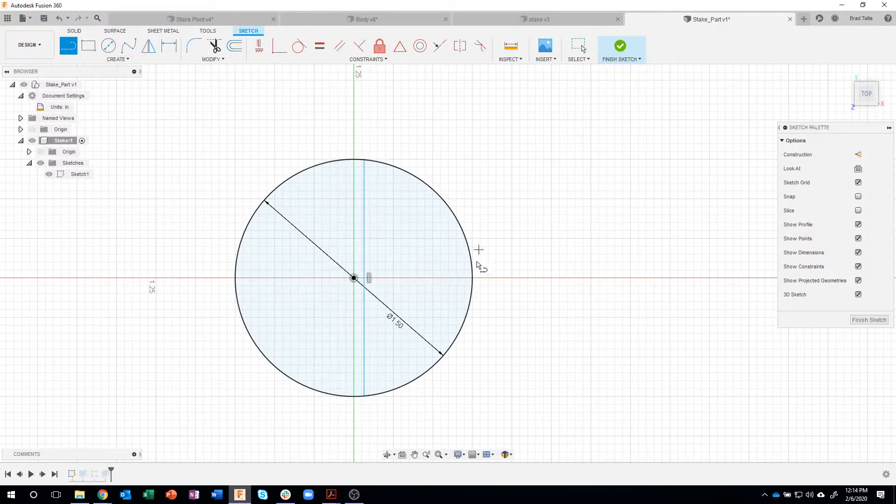
click(472, 268)
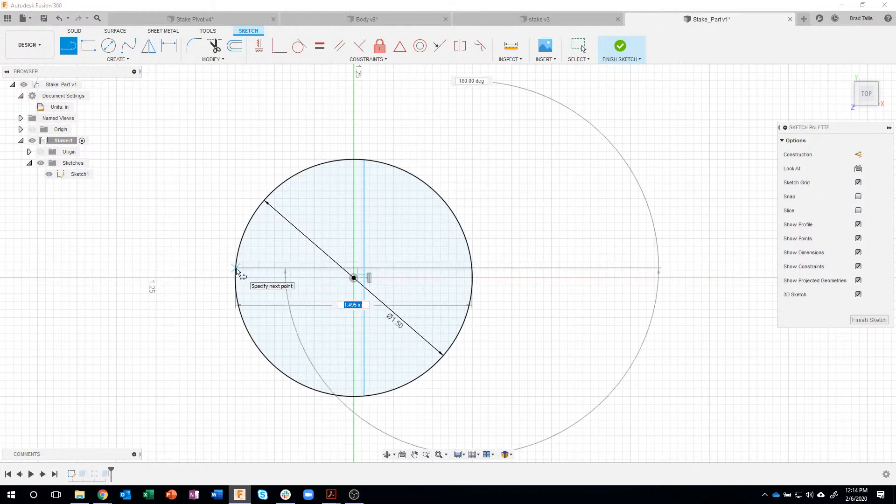
double_click(235, 268)
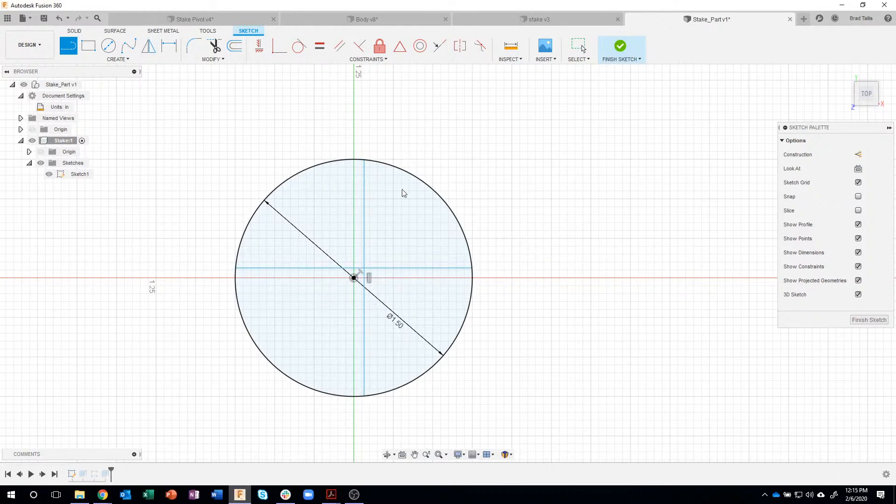
key(Escape)
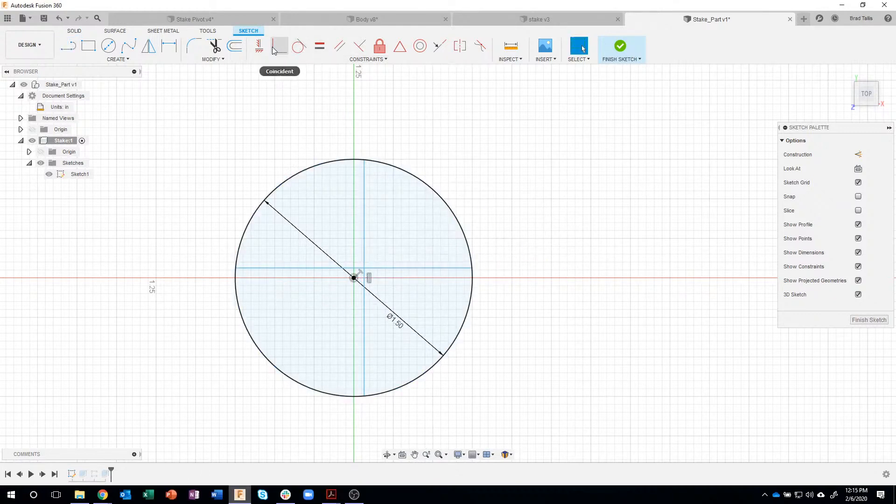
Constrain the vertical and horizontal lines coincident with the circle's center point
click(275, 48)
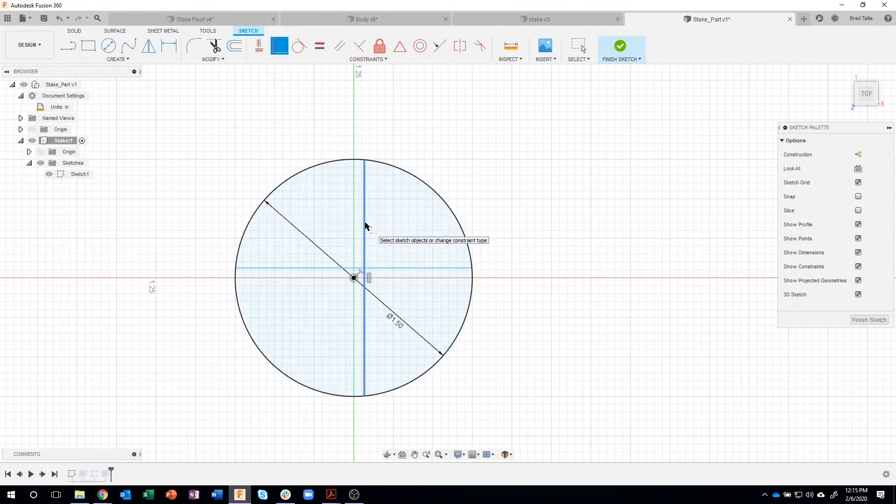
click(364, 226)
click(355, 279)
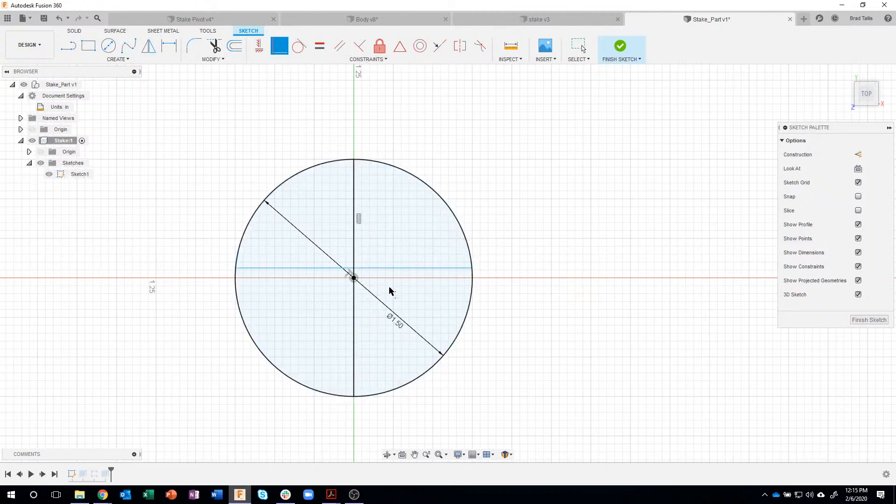
click(385, 271)
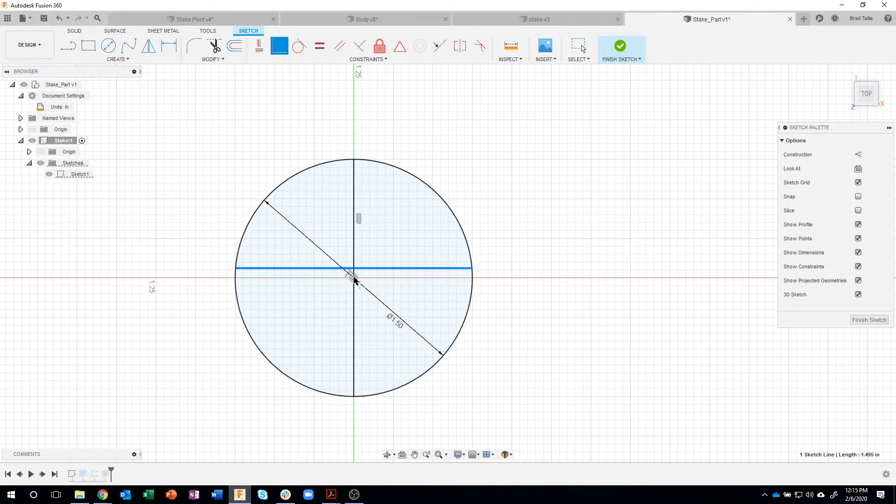
click(354, 279)
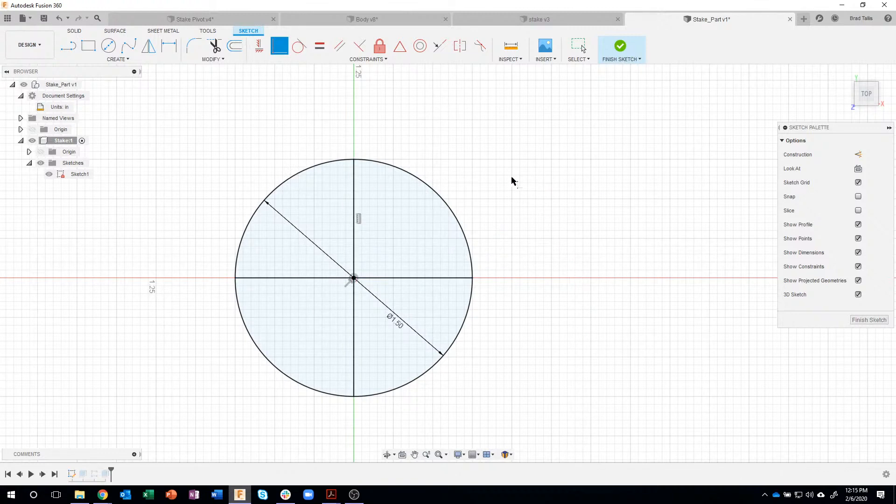
Convert the vertical and horizontal lines crossing the circle's center into construction lines
key(Escape)
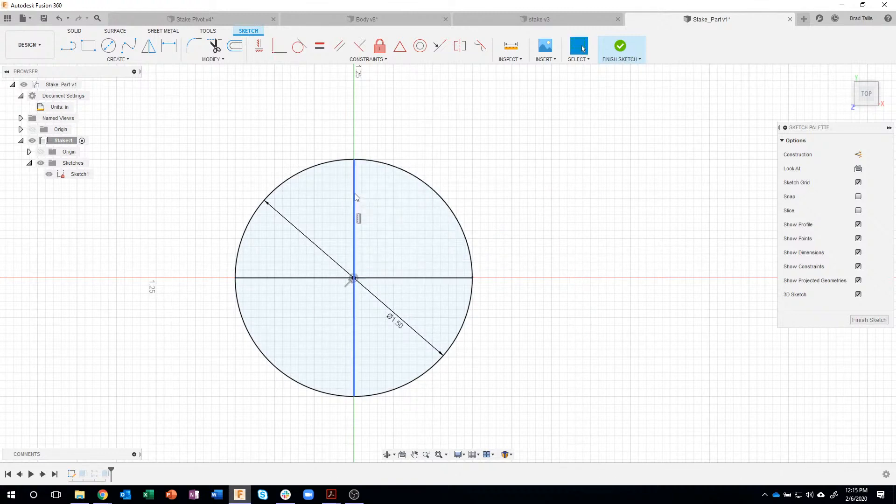
click(355, 195)
ctrl+click(385, 279)
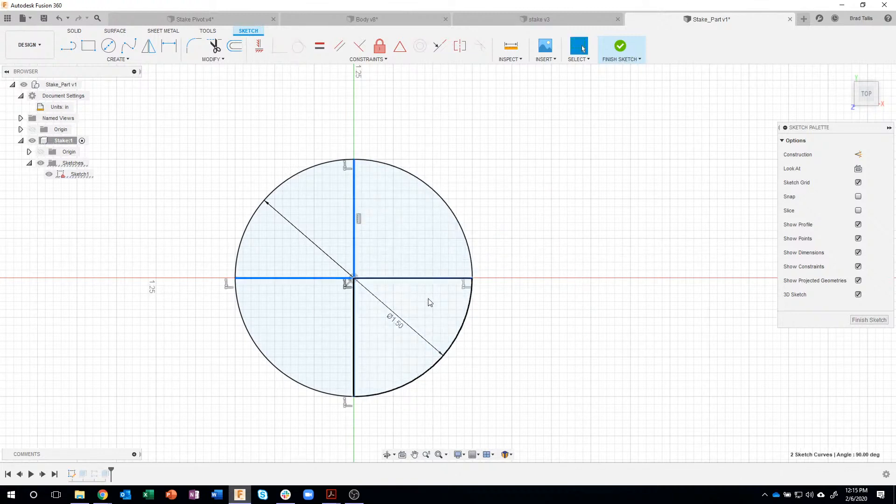
click(858, 158)
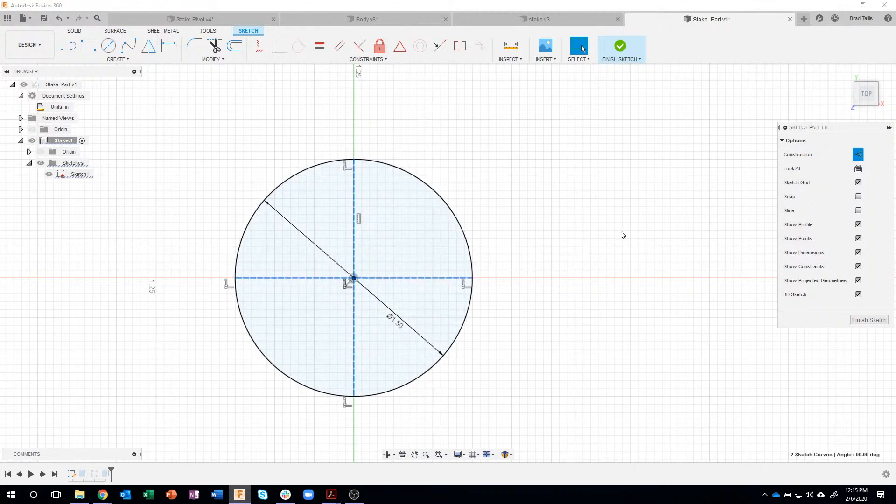
click(508, 185)
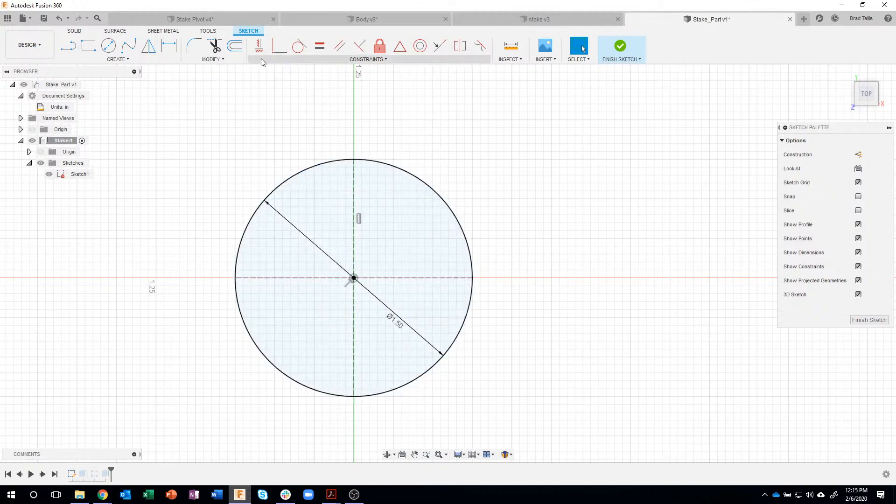
Offset the vertical construction line by 0.05 in to its left and again by 0.05 in to its right
click(235, 46)
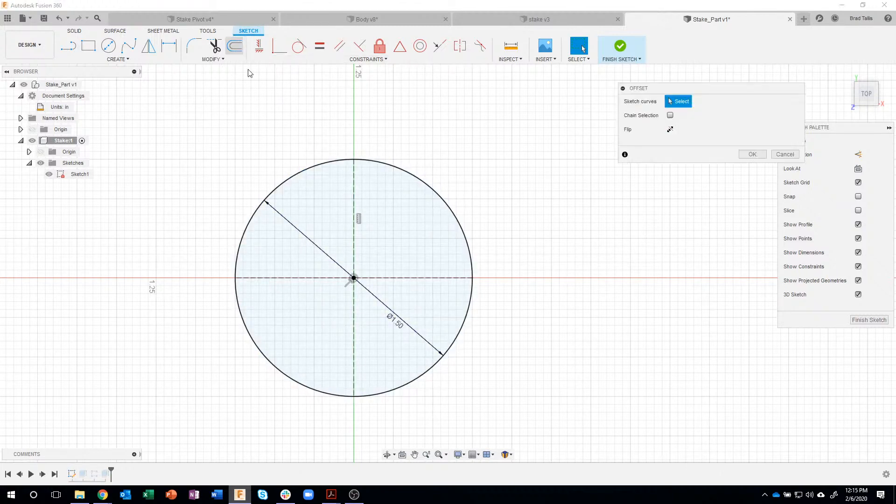
click(354, 188)
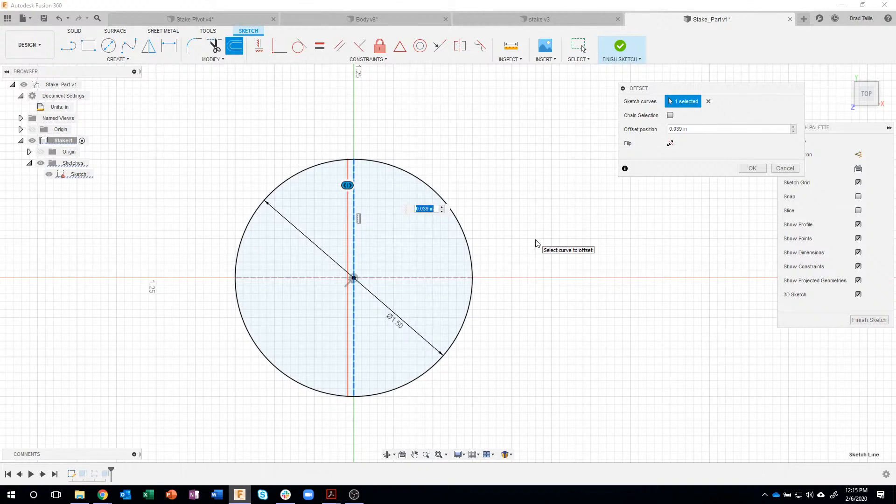
text(.05)
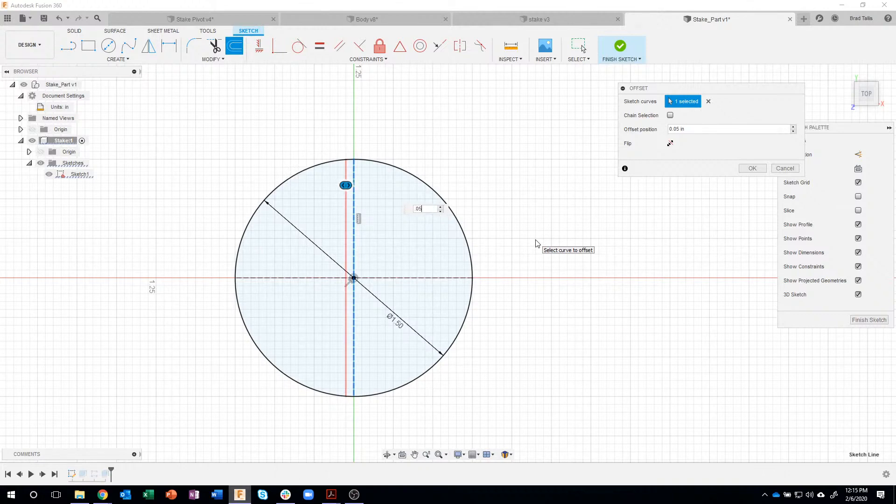
key(Return)
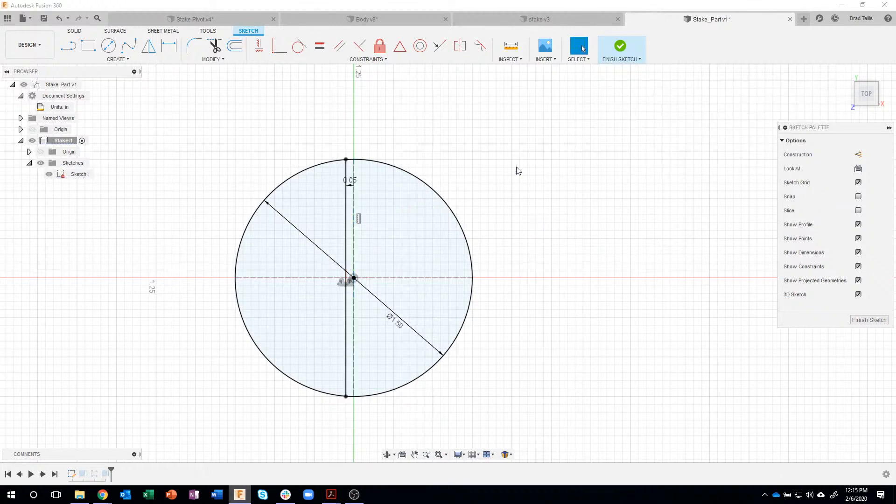
key(o)
click(355, 197)
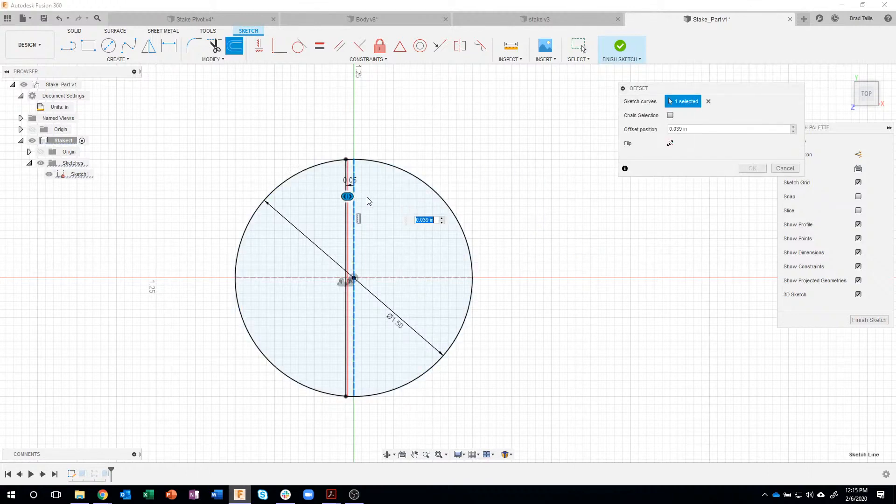
drag(367, 200, 376, 200)
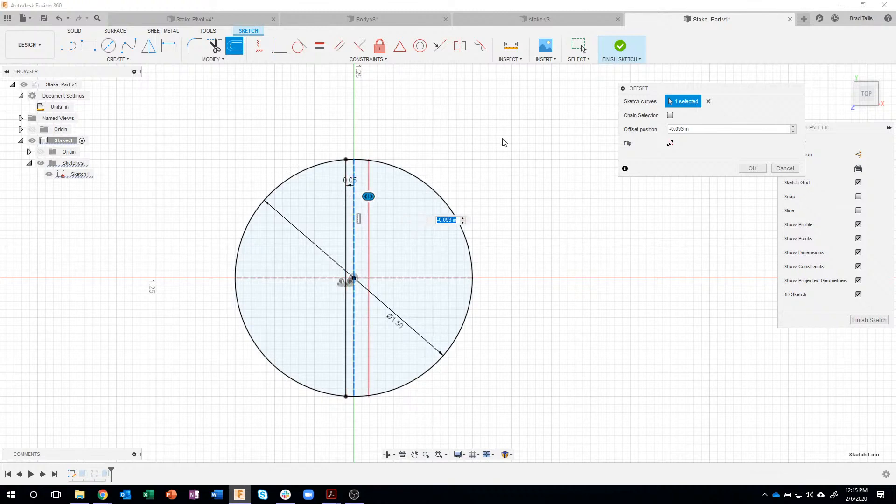
text(-.00)
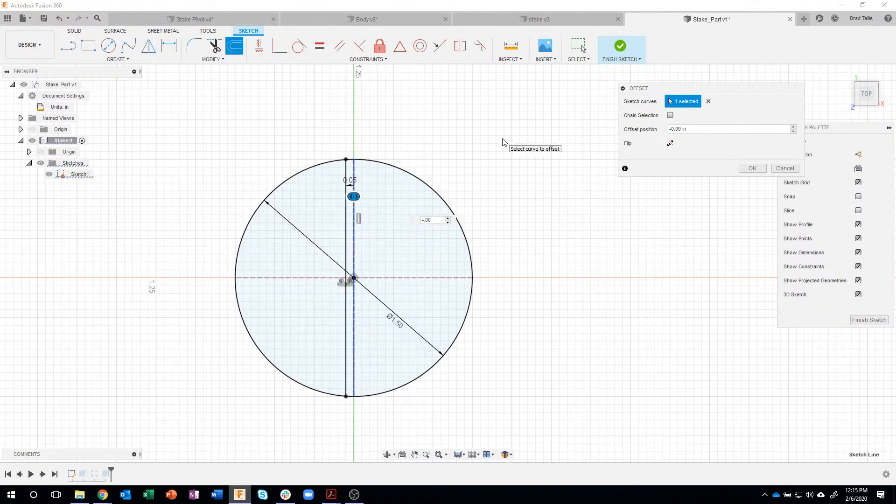
key(Return)
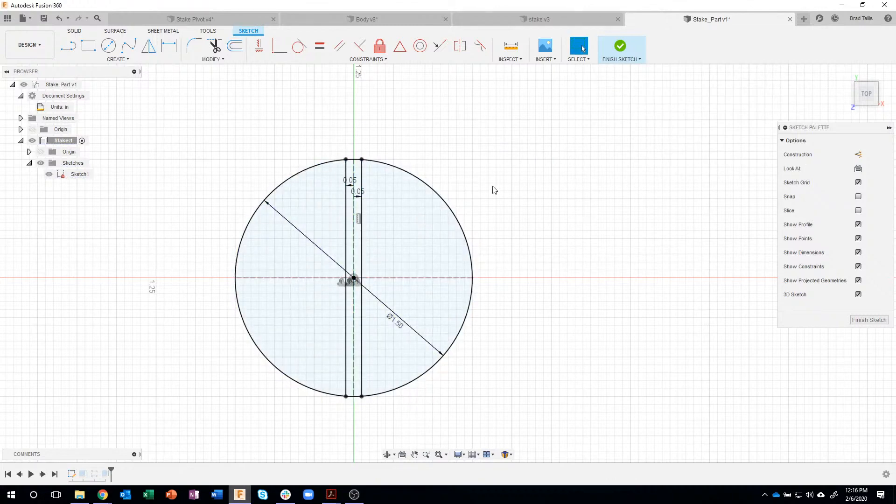
Offset the horizontal construction line upward by 0.05 in across the circle
key(o)
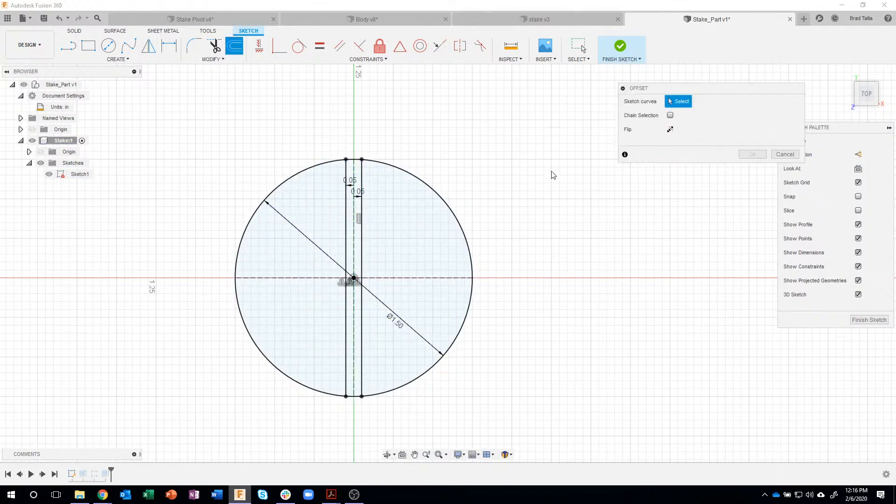
click(415, 279)
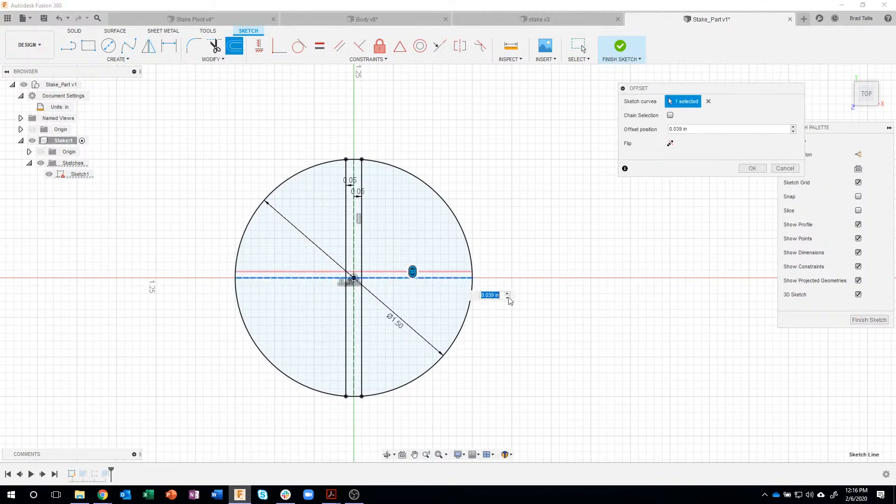
text(.5)
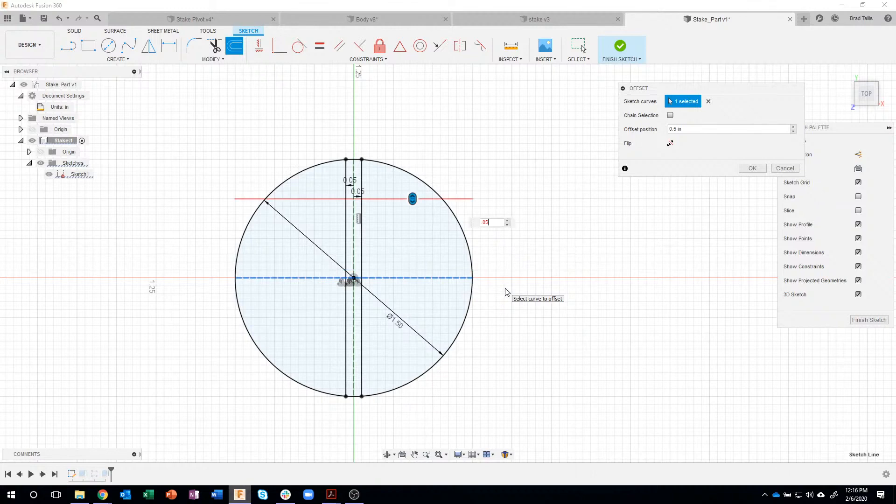
key(Return)
key(o)
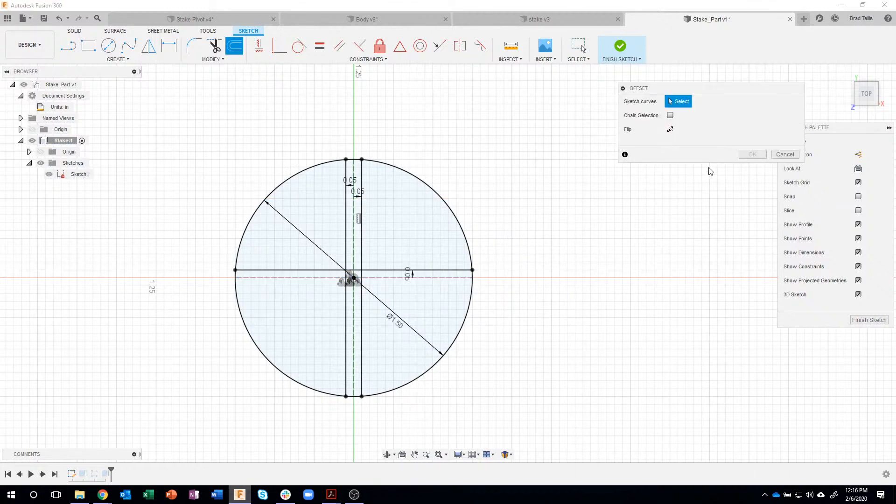
click(785, 154)
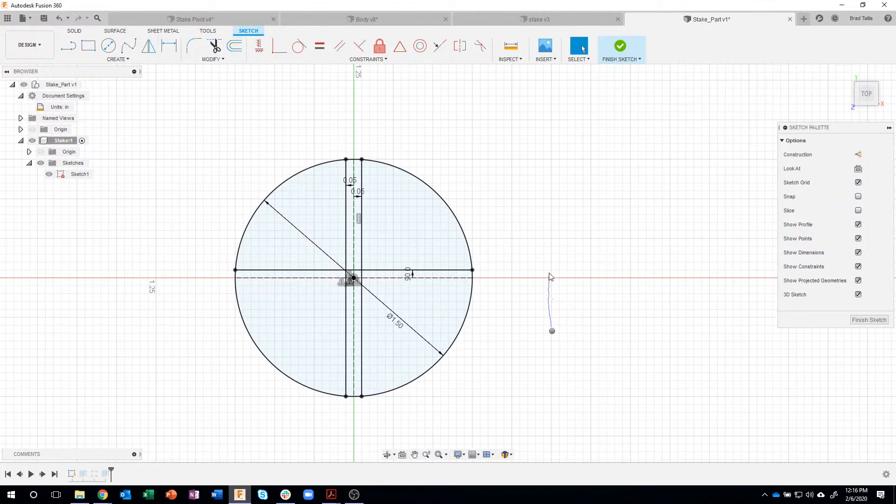
key(o)
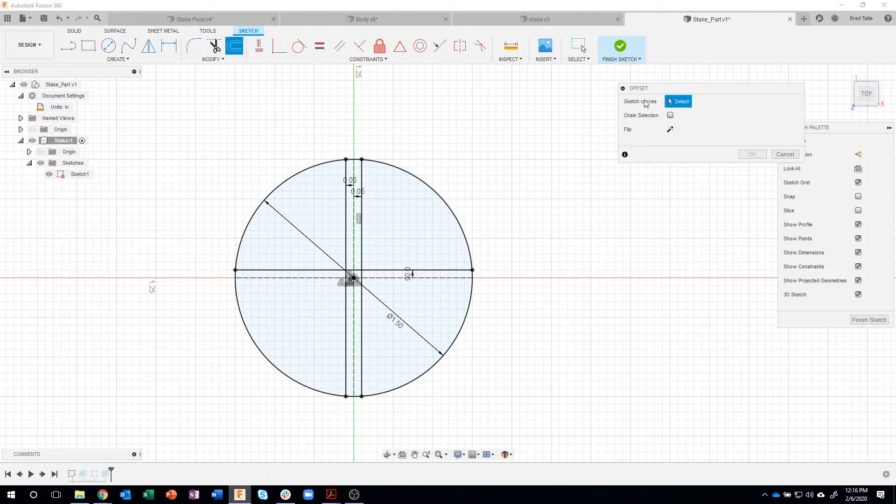
drag(634, 89, 567, 123)
click(712, 189)
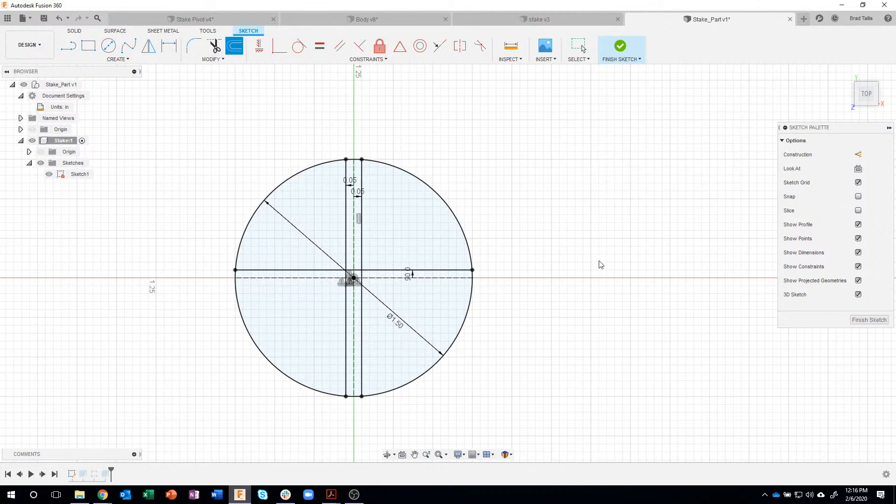
right_click(564, 254)
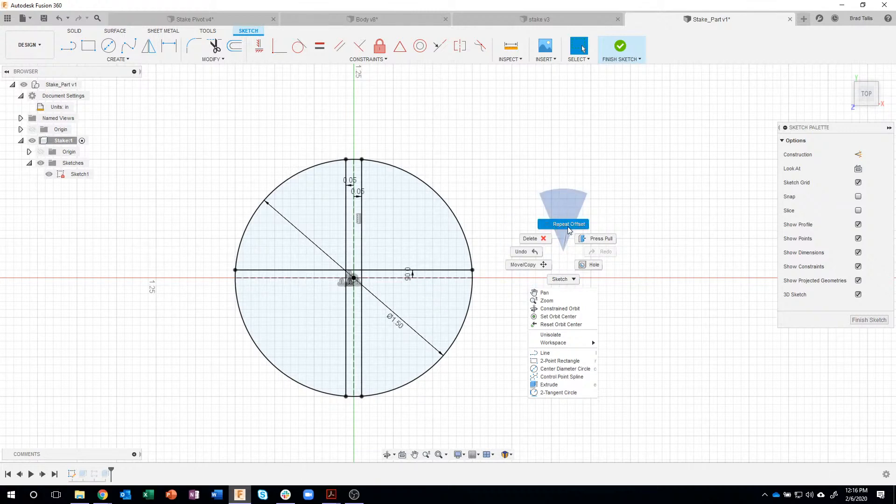
click(562, 242)
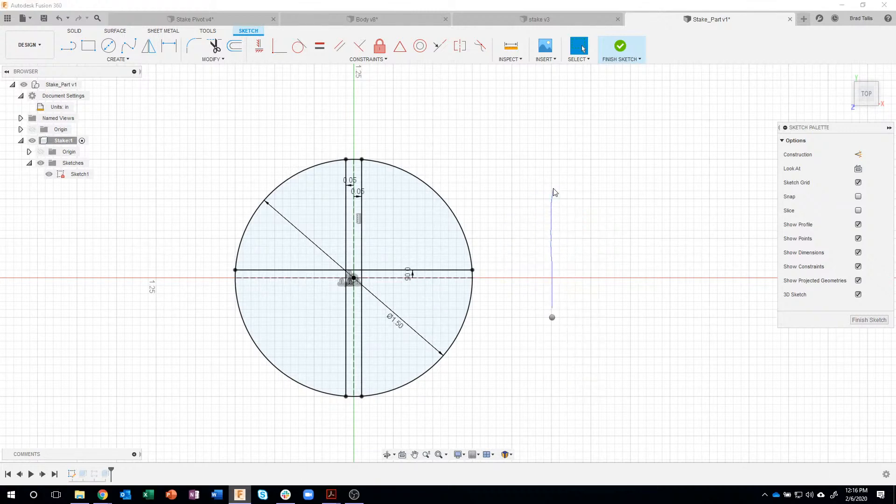
Offset the horizontal construction line downward by 0.05 in to complete the cross-shaped outline in the circle
key(o)
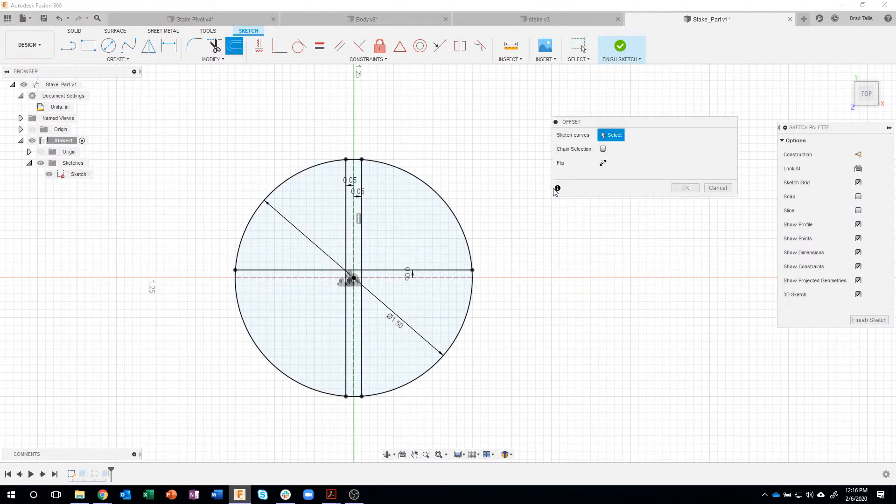
click(441, 271)
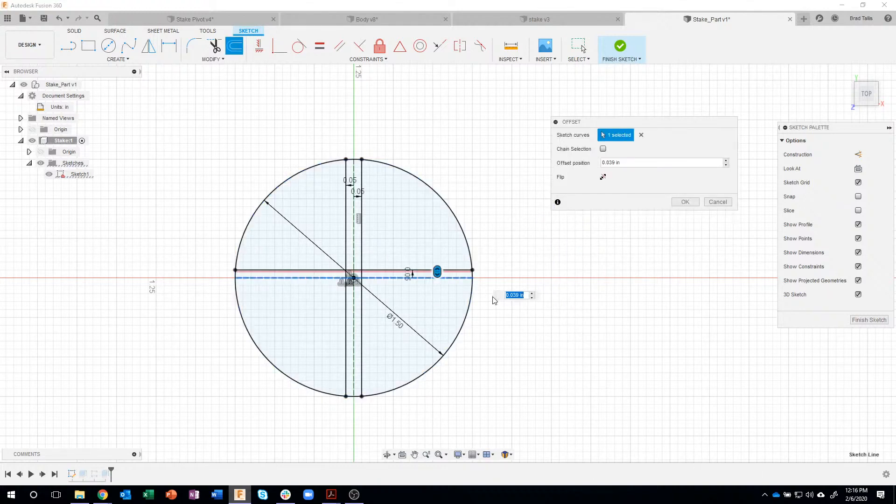
drag(436, 273, 435, 283)
drag(434, 292, 435, 294)
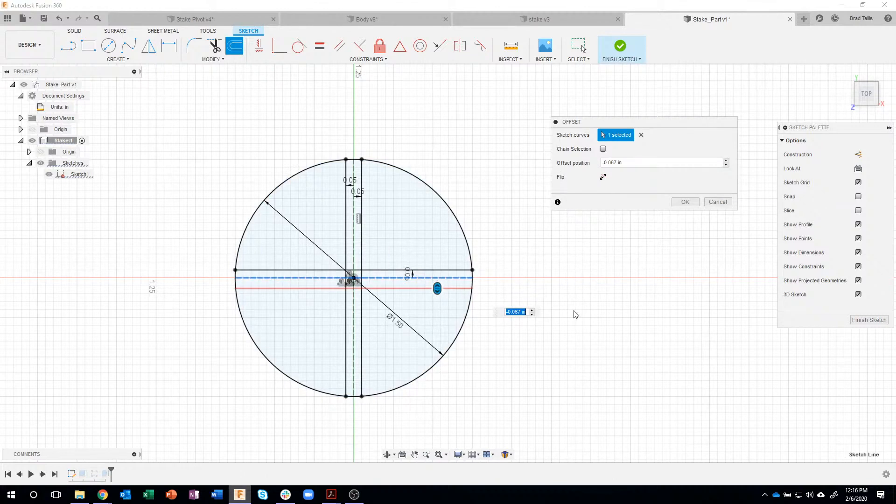
text(.5)
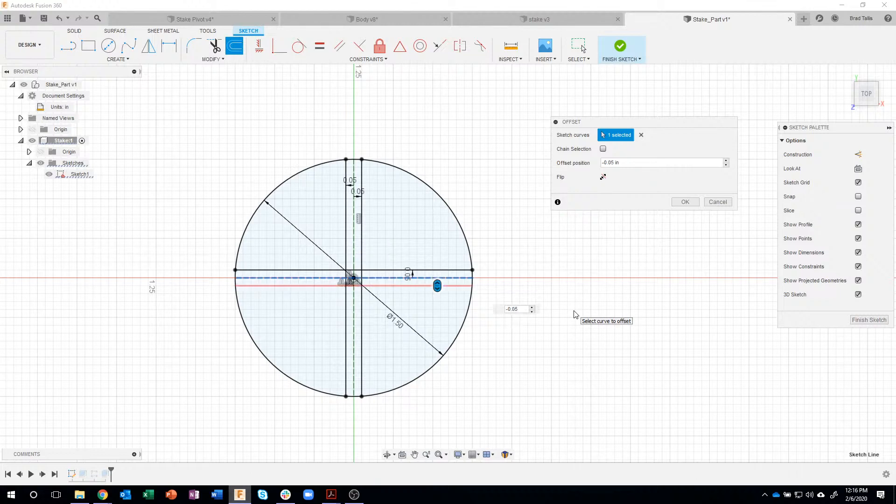
key(Return)
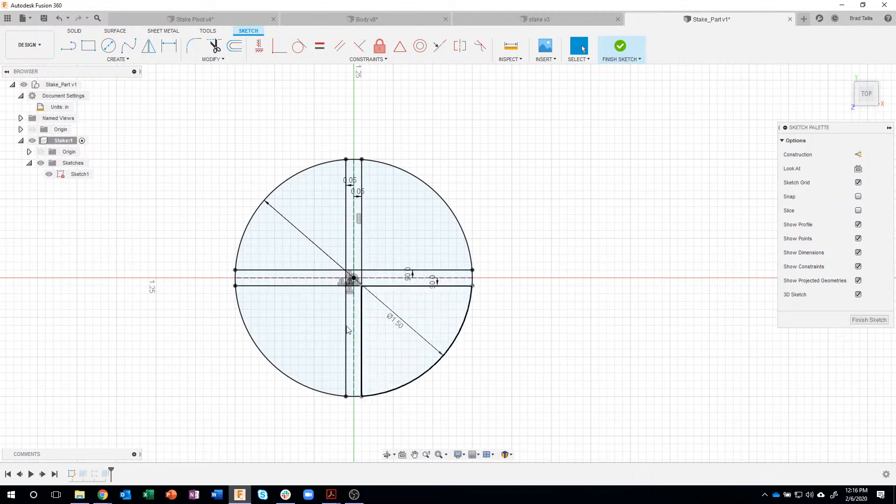
scroll(359, 268, up, 5)
click(382, 249)
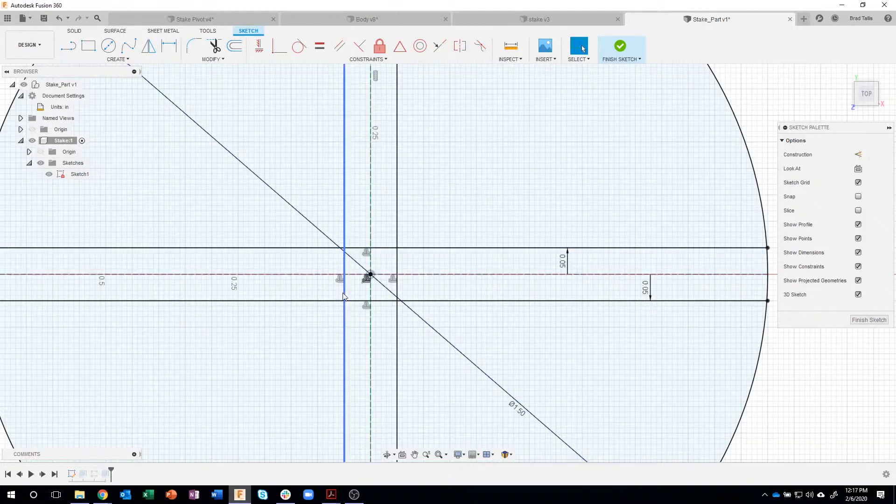
scroll(437, 332, down, 4)
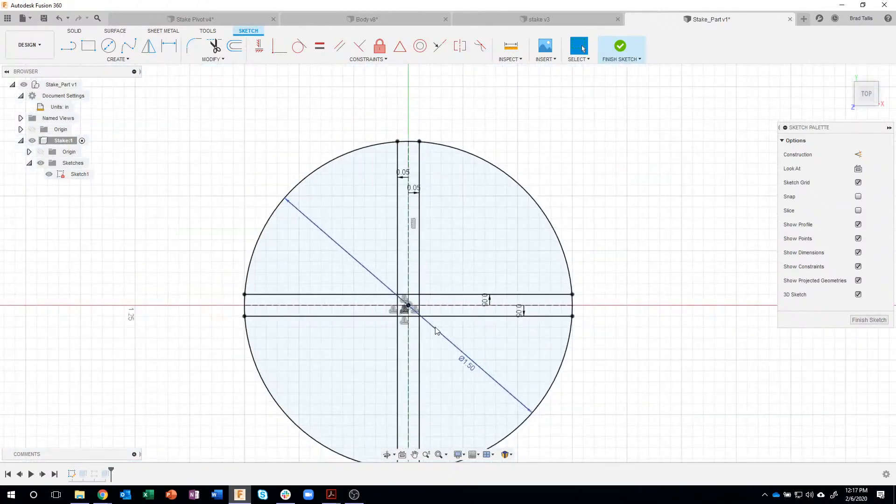
click(419, 255)
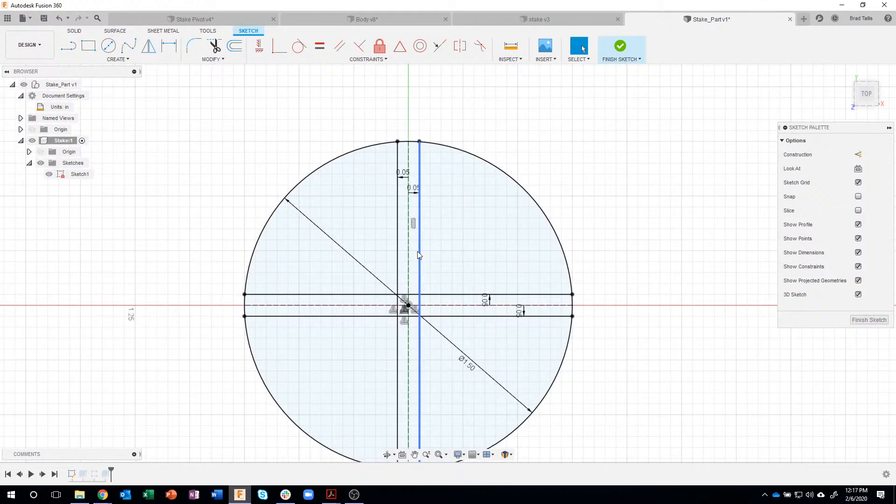
click(415, 264)
scroll(412, 302, up, 3)
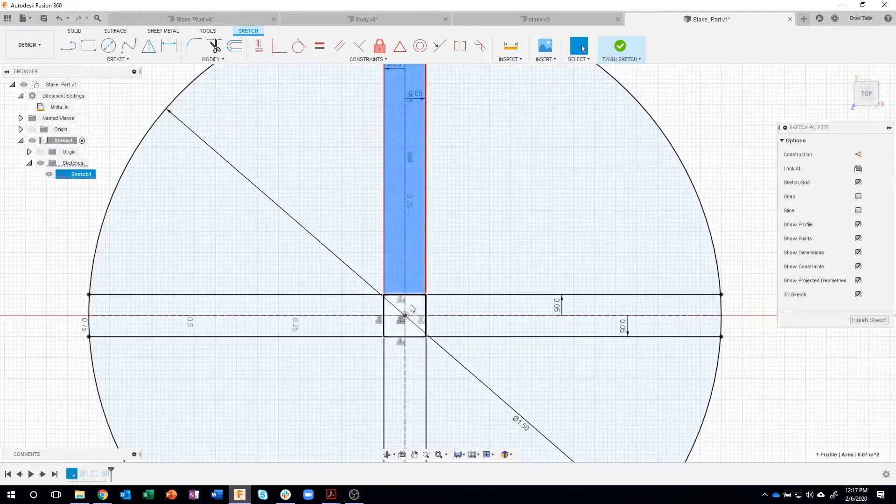
ctrl+click(412, 305)
ctrl+click(438, 305)
ctrl+click(414, 347)
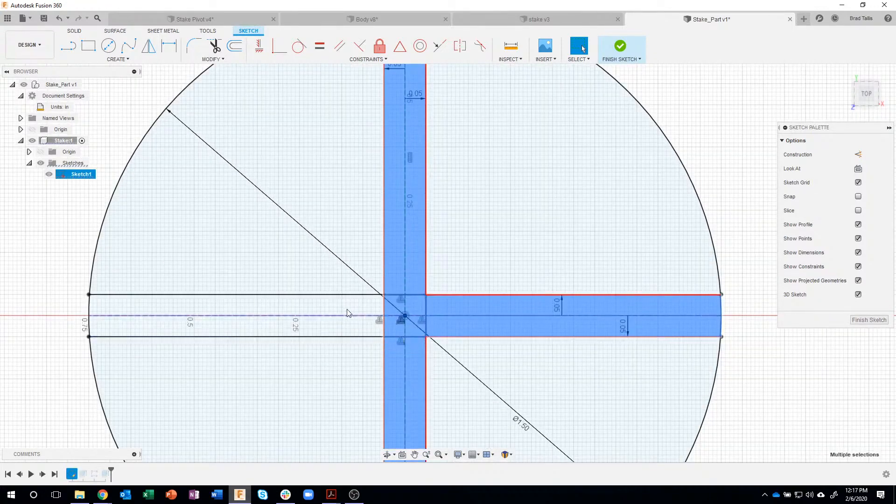
ctrl+click(345, 311)
scroll(470, 336, down, 4)
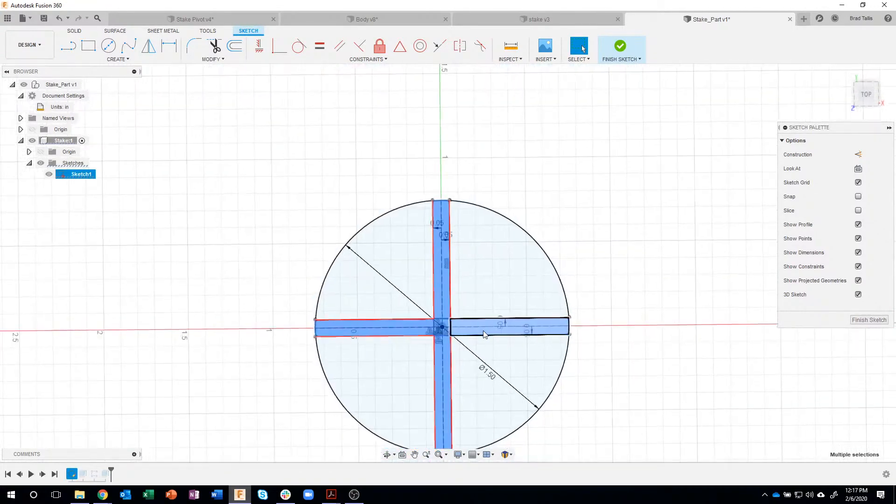
shift+middle_drag(484, 334, 438, 257)
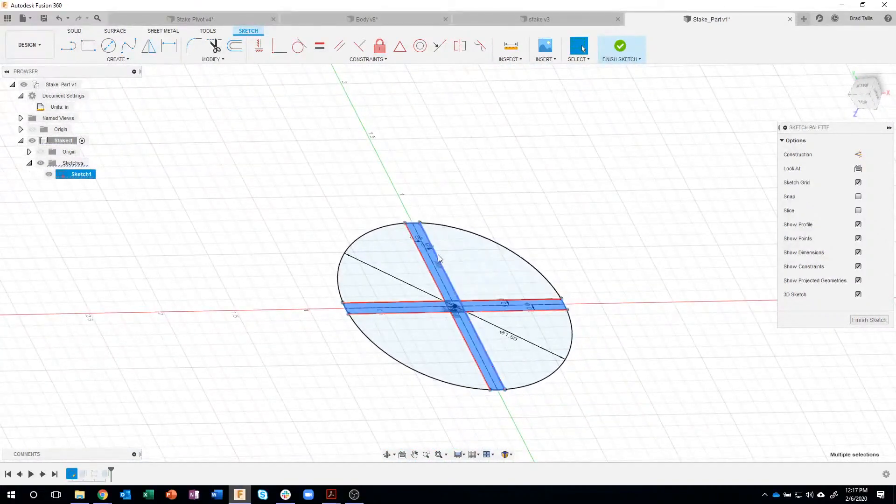
right_click(436, 255)
click(426, 297)
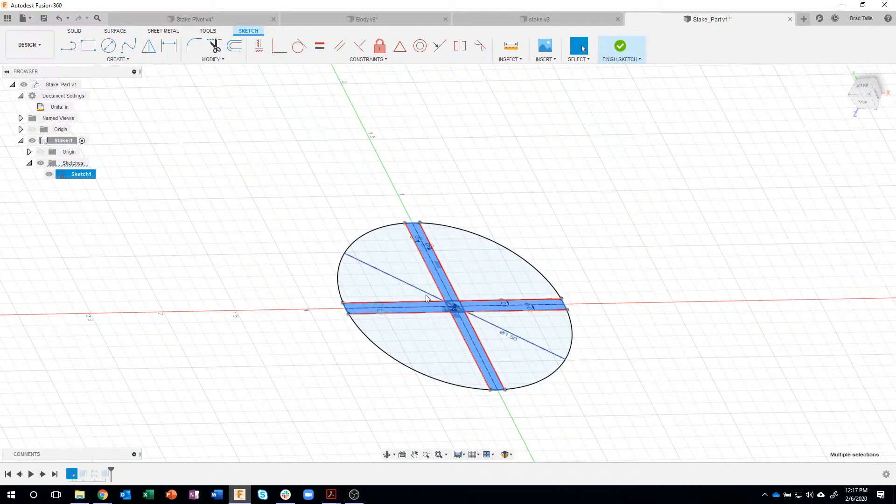
shift+middle_drag(570, 325, 399, 195)
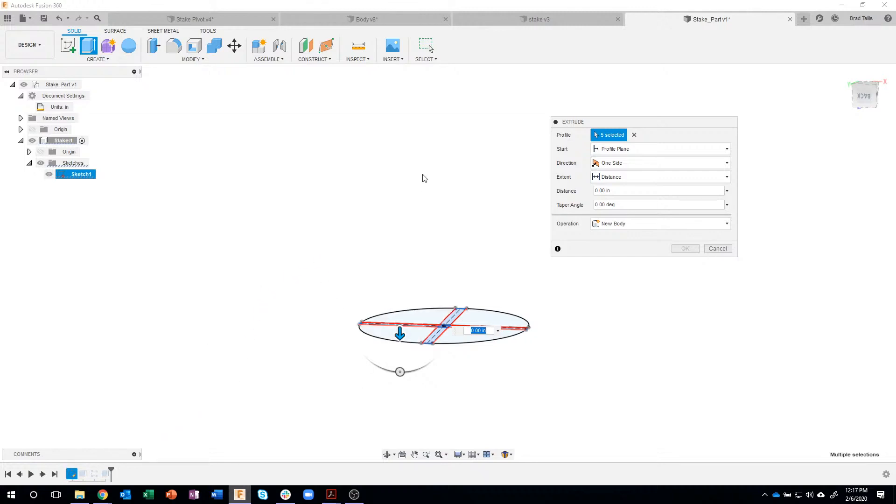
click(716, 249)
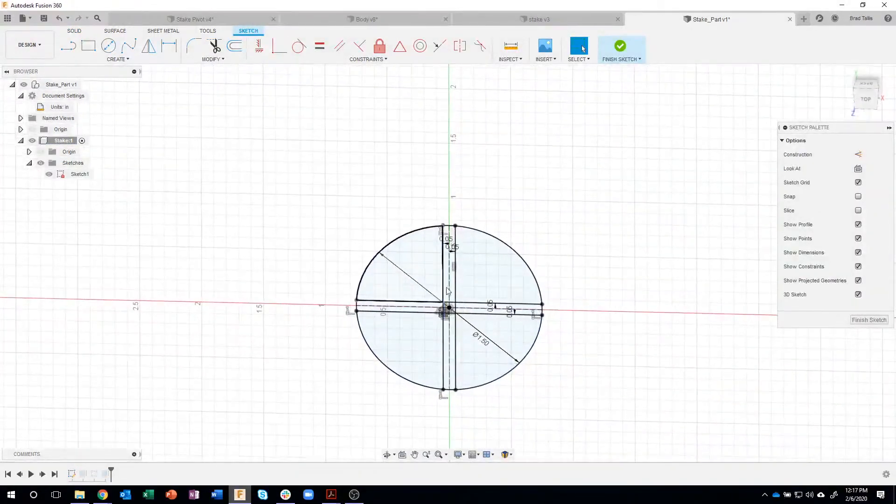
Finish the sketch and select the five profiles forming the cross on the underside of the lowest disc
click(619, 46)
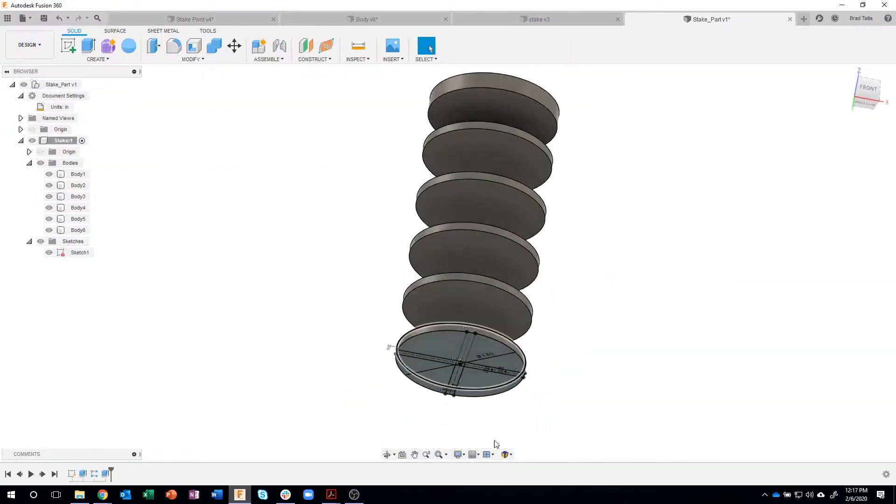
shift+middle_drag(538, 446, 493, 385)
scroll(495, 389, up, 4)
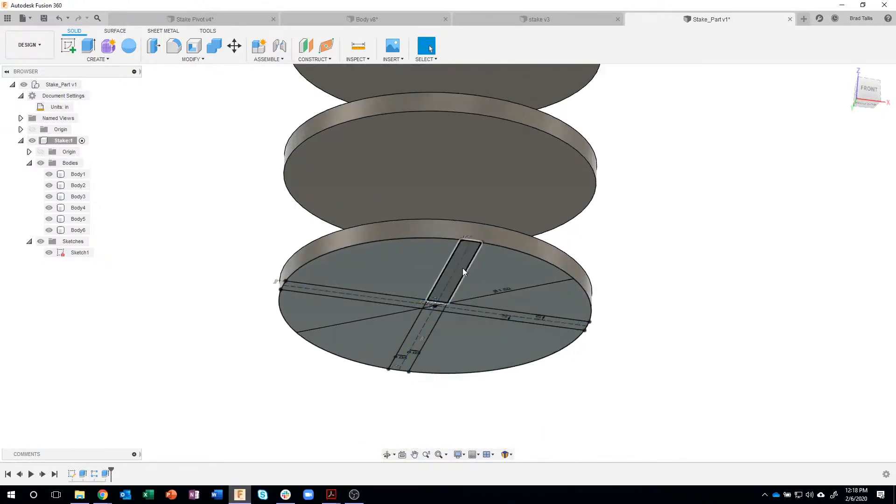
click(440, 293)
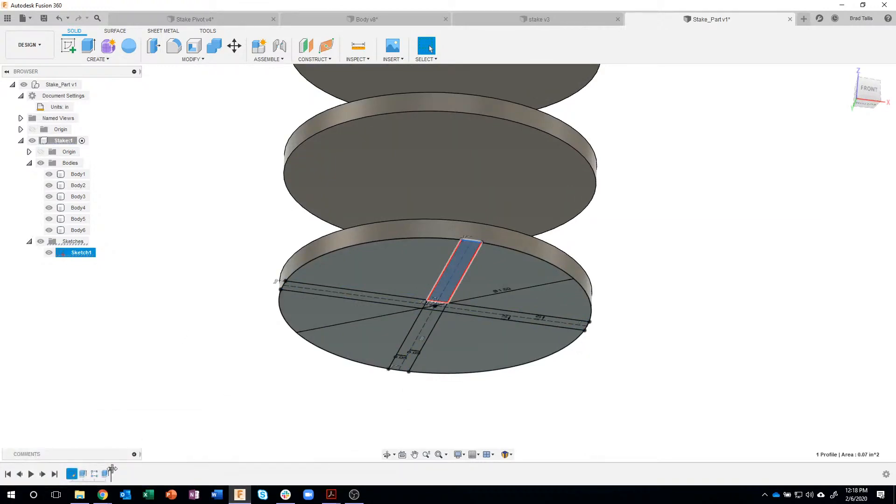
scroll(407, 301, up, 8)
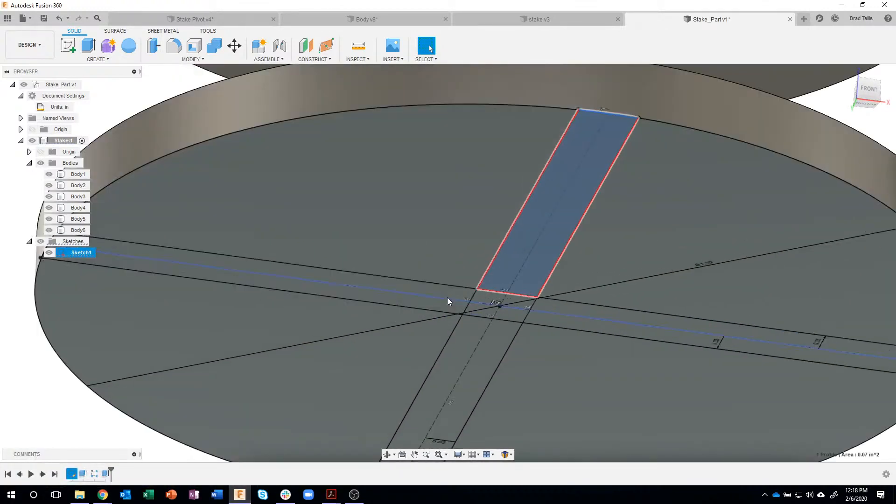
ctrl+click(448, 292)
ctrl+click(503, 316)
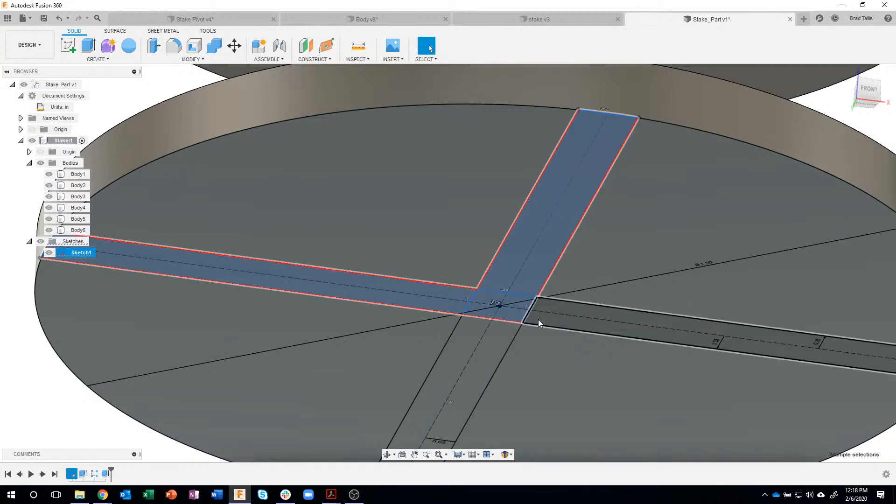
ctrl+click(539, 319)
ctrl+click(498, 340)
Extrude the selected cross profiles 3.25 in up to the underside of the top disc, joining them with all the discs
right_click(498, 339)
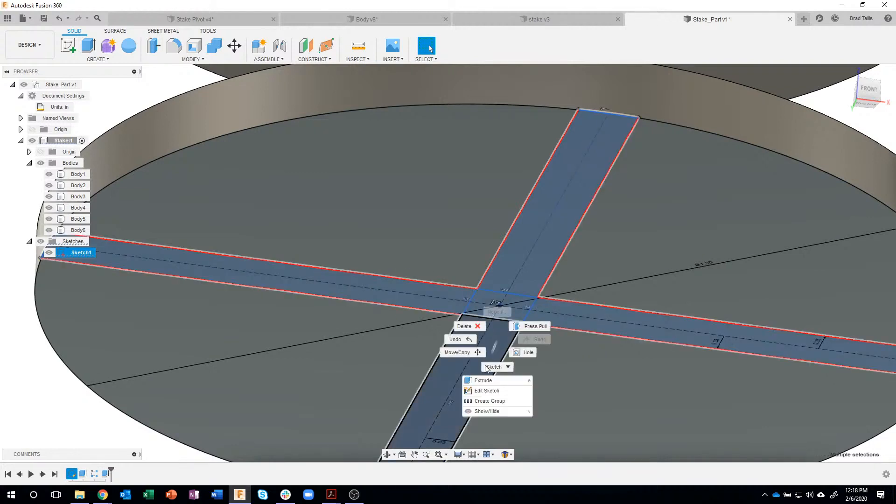
click(501, 384)
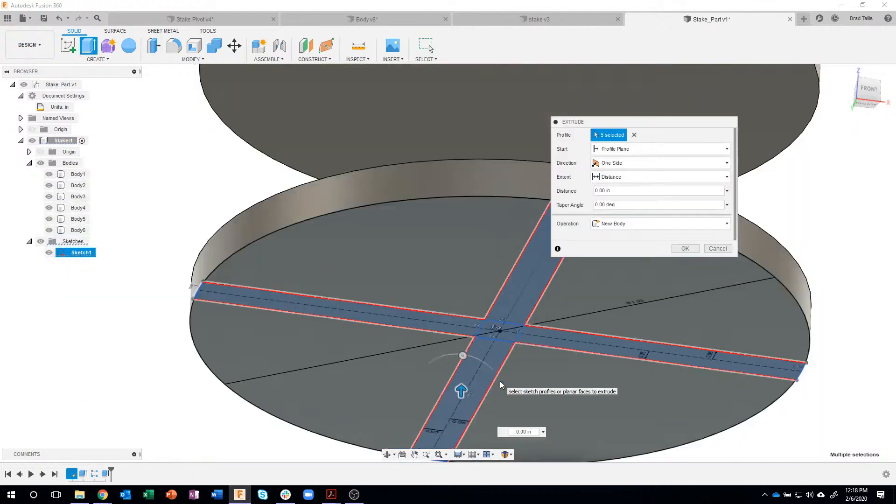
shift+middle_drag(498, 384, 459, 420)
drag(424, 369, 426, 328)
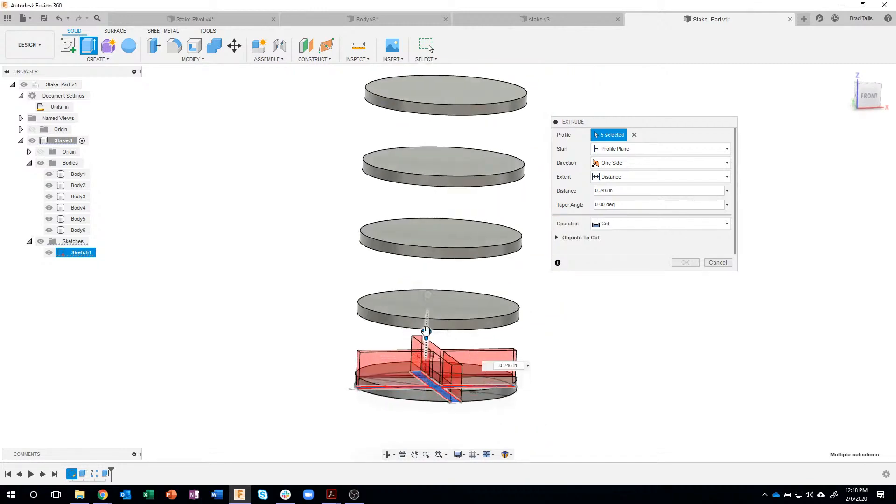
shift+middle_drag(446, 363, 430, 133)
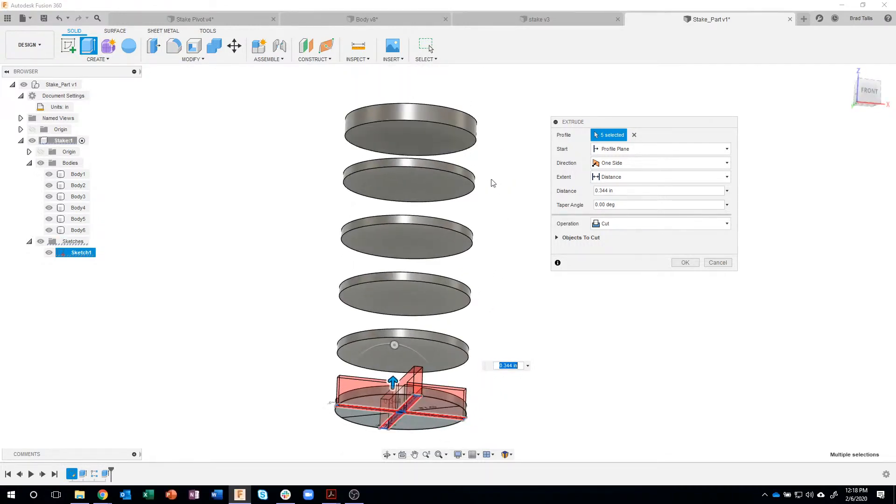
click(459, 143)
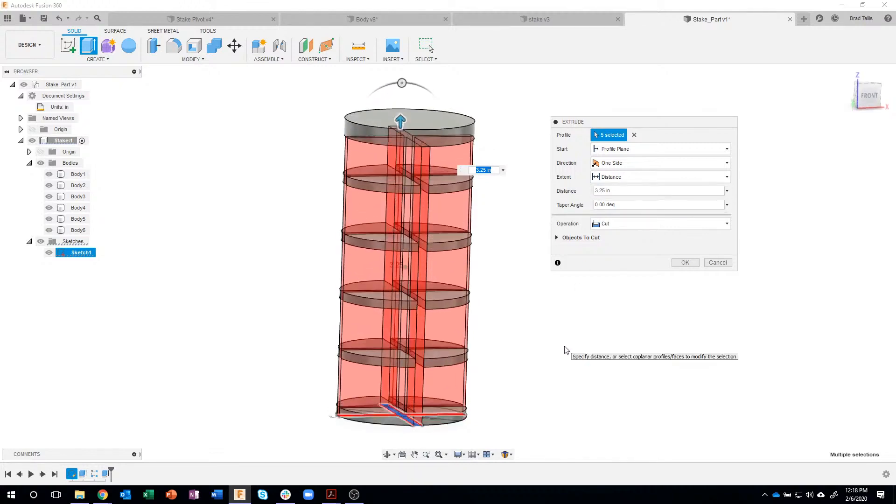
click(621, 224)
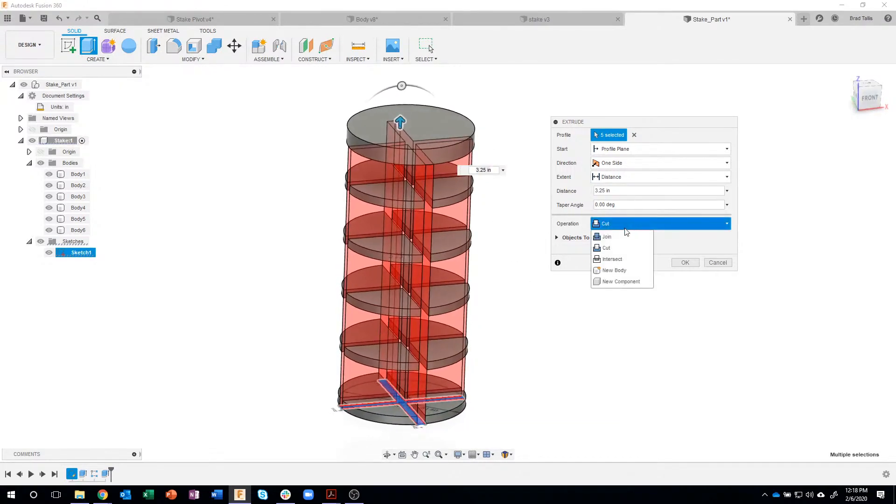
click(607, 237)
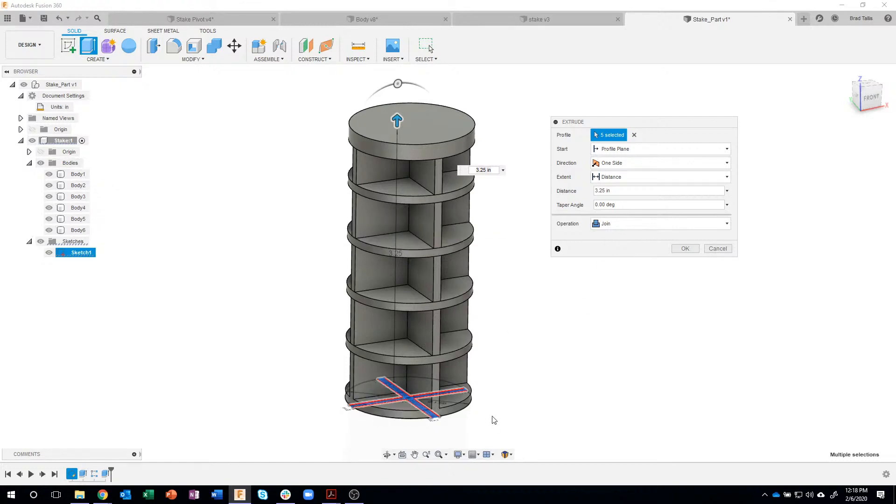
click(684, 249)
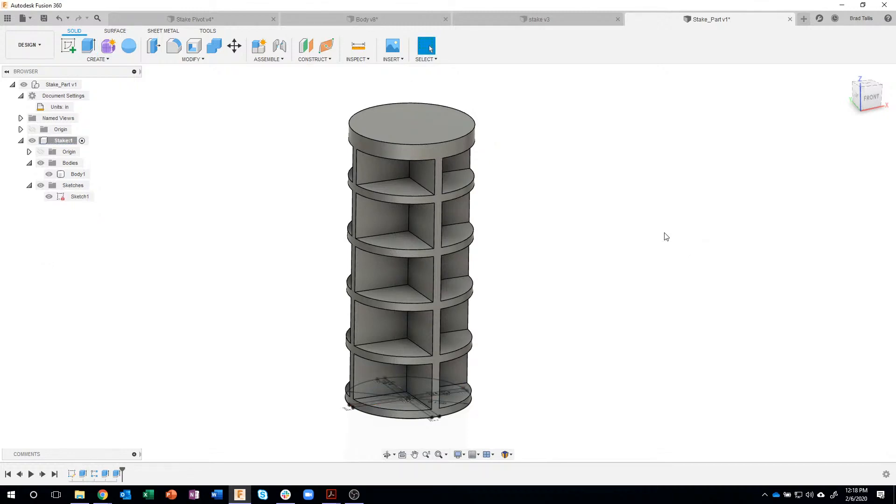
shift+middle_drag(666, 236, 79, 180)
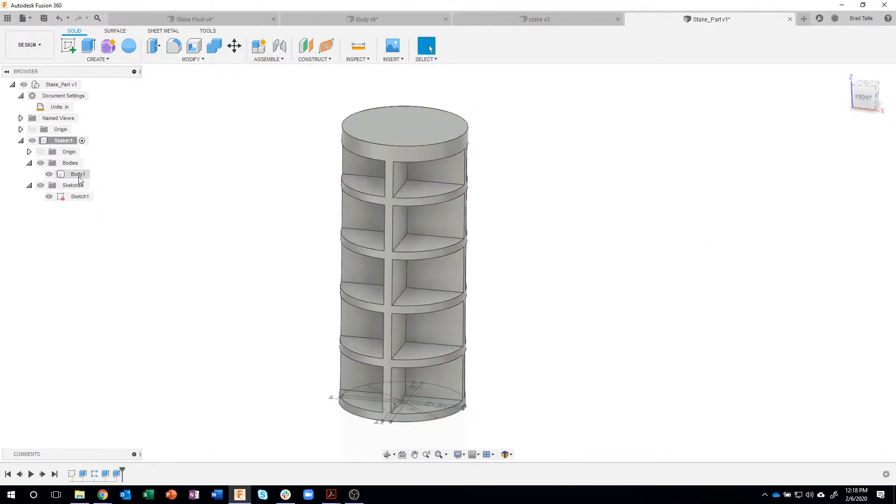
click(78, 176)
shift+middle_drag(320, 280, 370, 194)
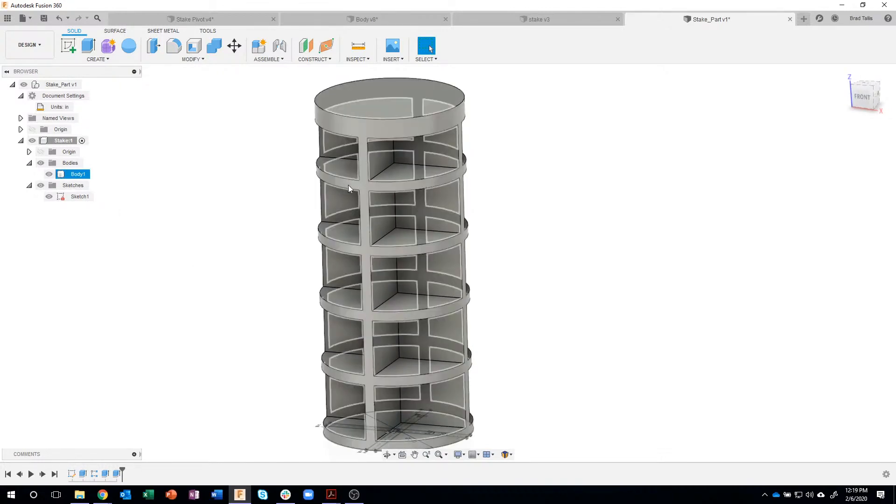
click(577, 204)
shift+middle_drag(582, 207, 596, 214)
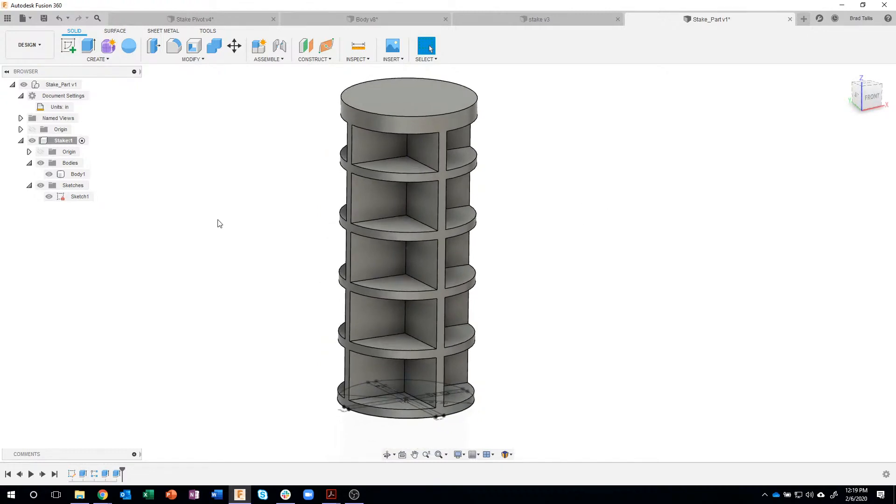
Hide Sketch1, which contains the circle and cross outline
click(50, 200)
click(50, 198)
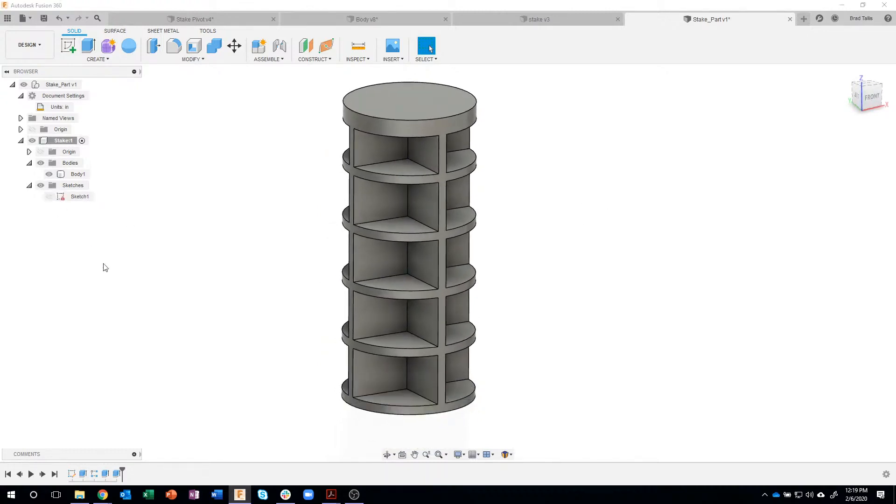
shift+middle_drag(145, 297, 153, 296)
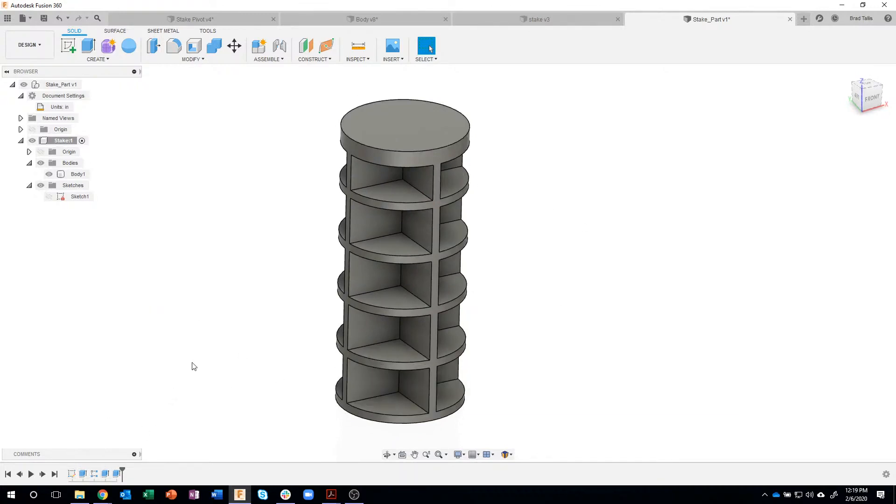
Switch to Acrobat to check the top-end dimensions in the stake drawing, and return to Fusion 360
mouse_move(333, 494)
click(315, 476)
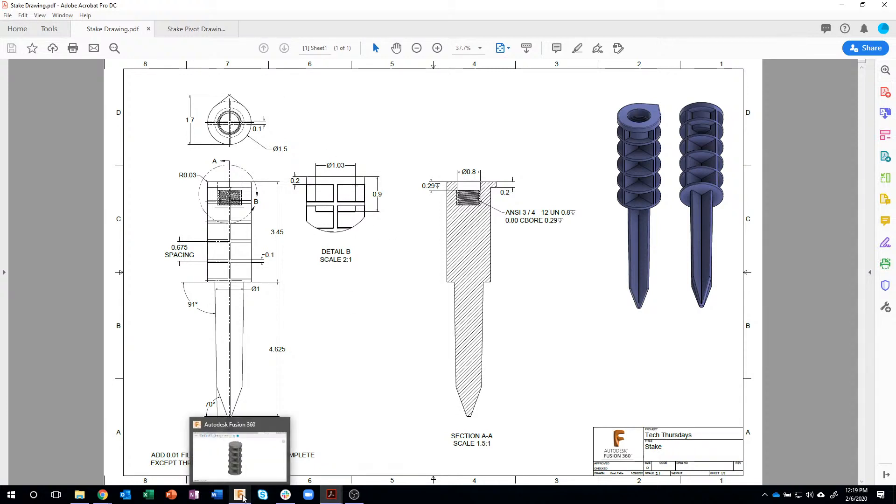
click(239, 494)
Sketch a 1.03 in diameter circle centred at the origin on the top face of the uppermost disc and finish the sketch
click(406, 117)
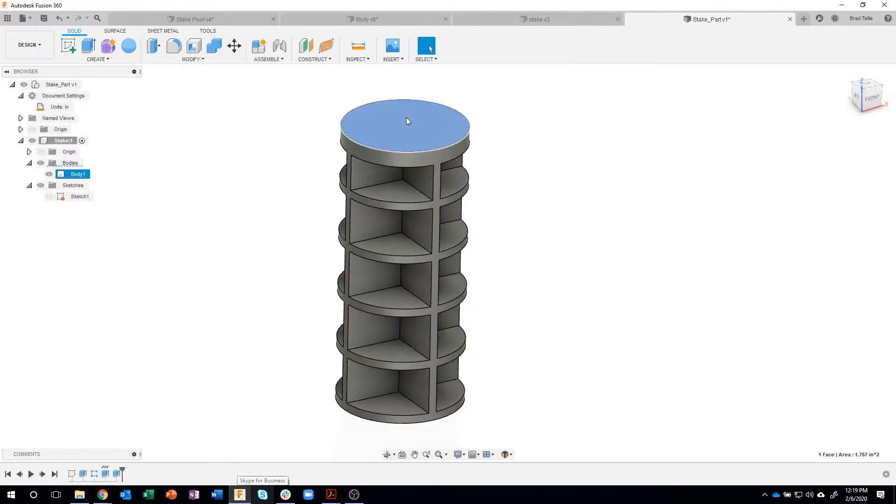
right_click(406, 117)
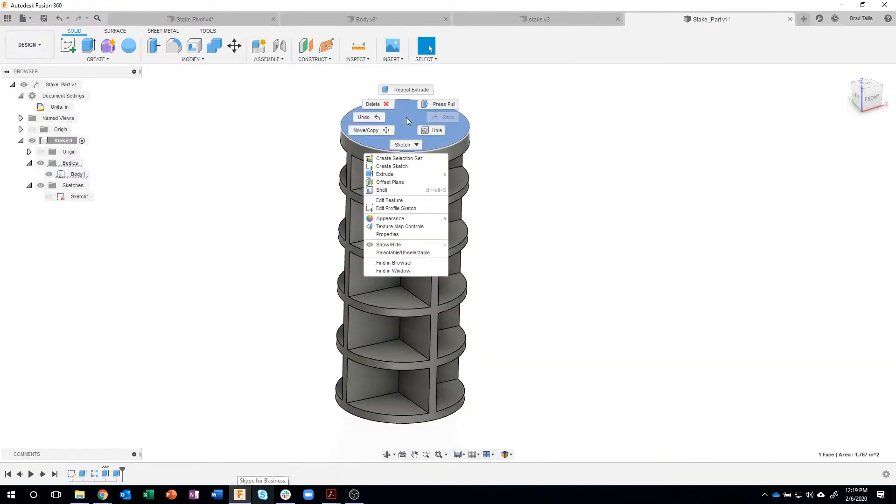
click(399, 168)
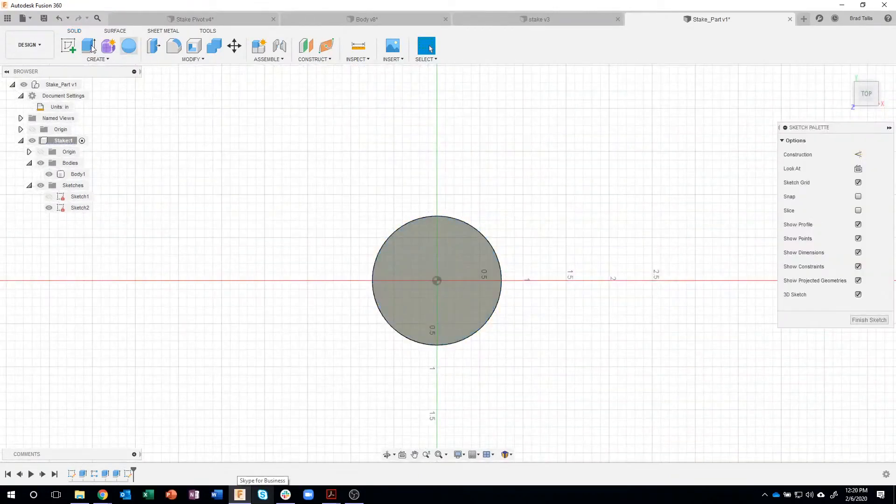
click(108, 45)
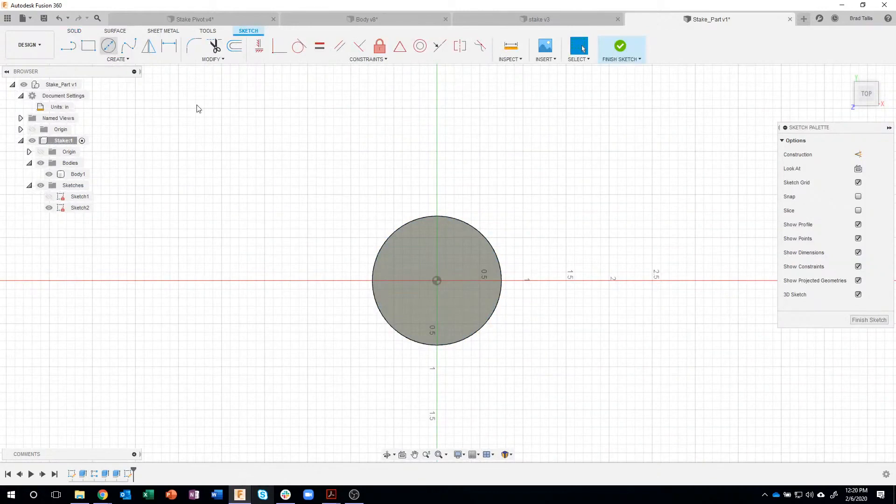
click(436, 280)
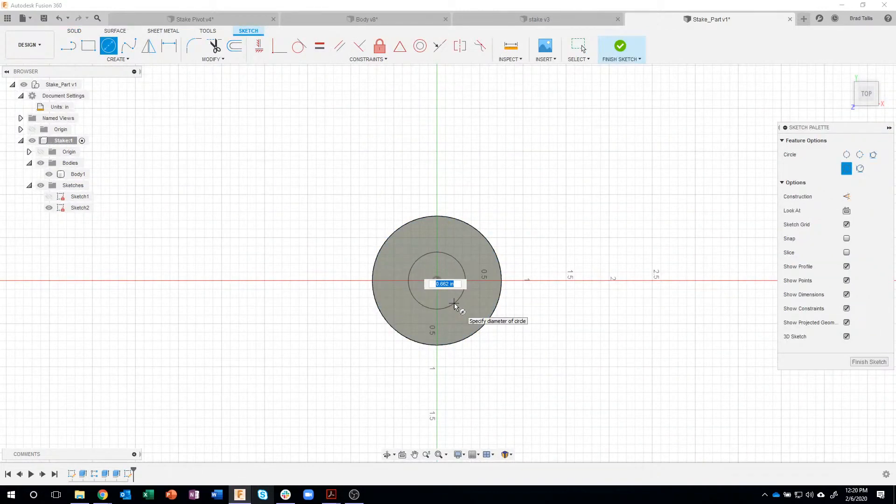
key(Tab)
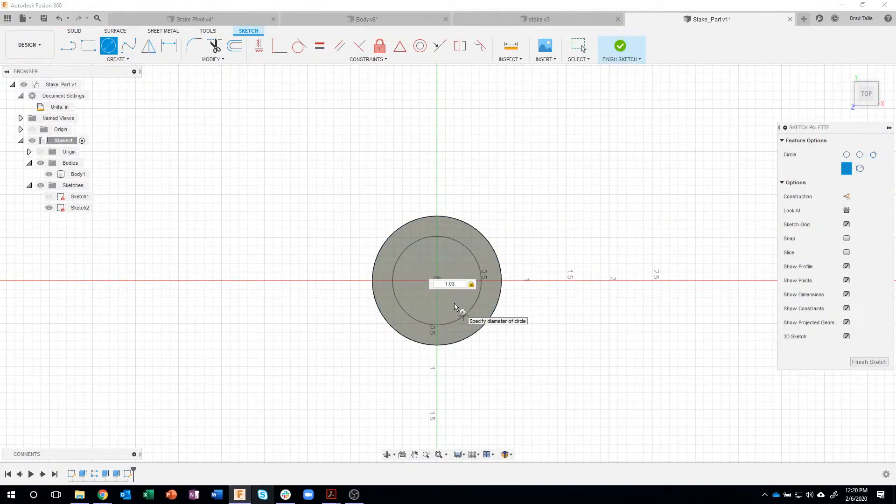
key(Return)
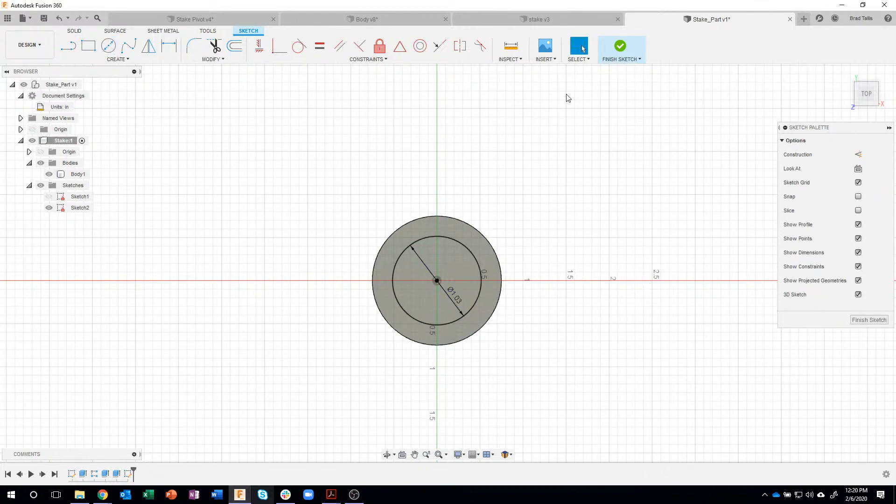
click(622, 45)
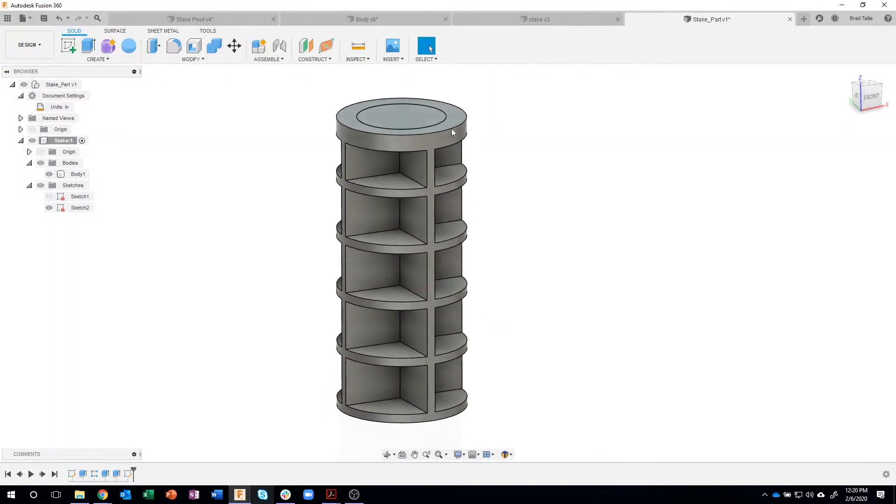
Extrude the 1.03 in circle profile -0.9 in down from the top face, joining it to the existing body
click(414, 125)
right_click(413, 125)
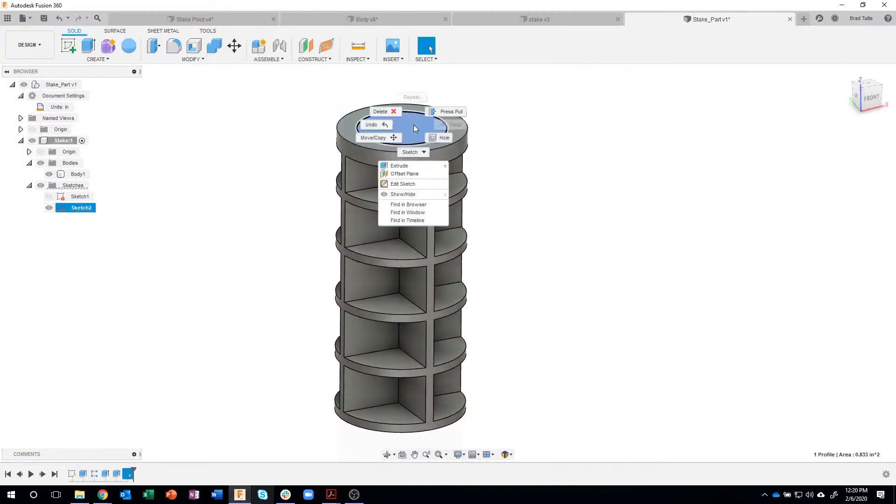
click(399, 165)
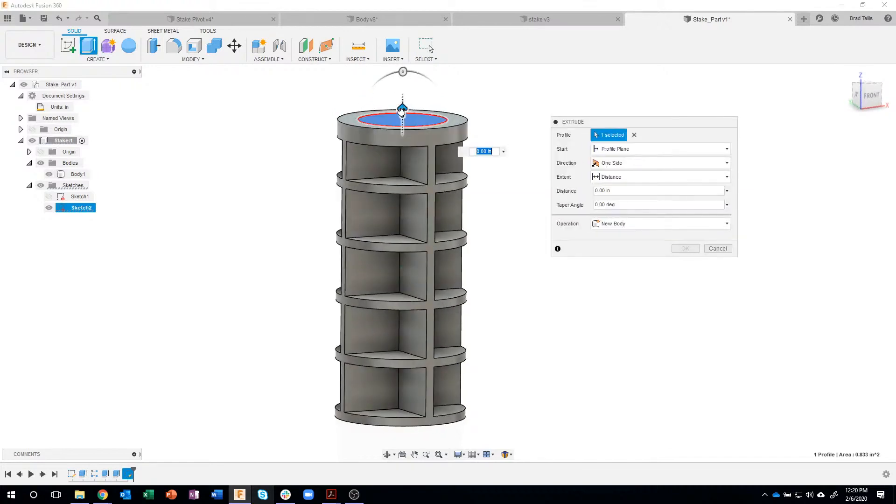
drag(401, 111, 402, 175)
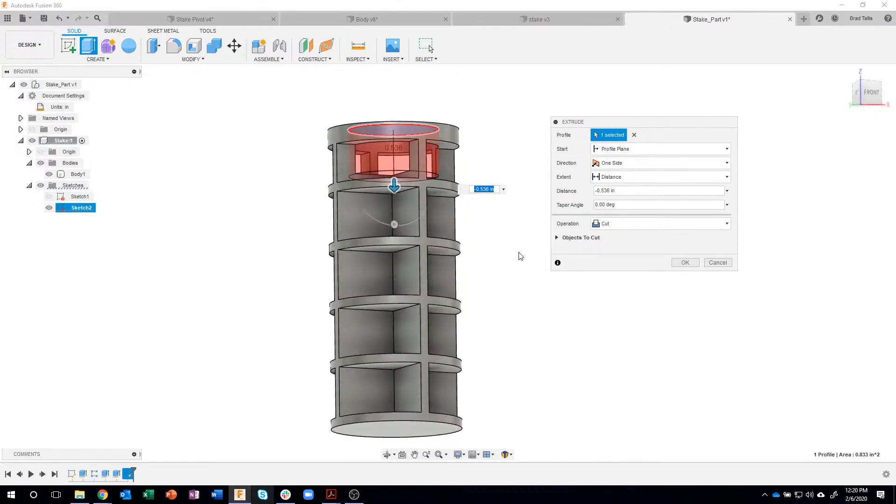
click(621, 224)
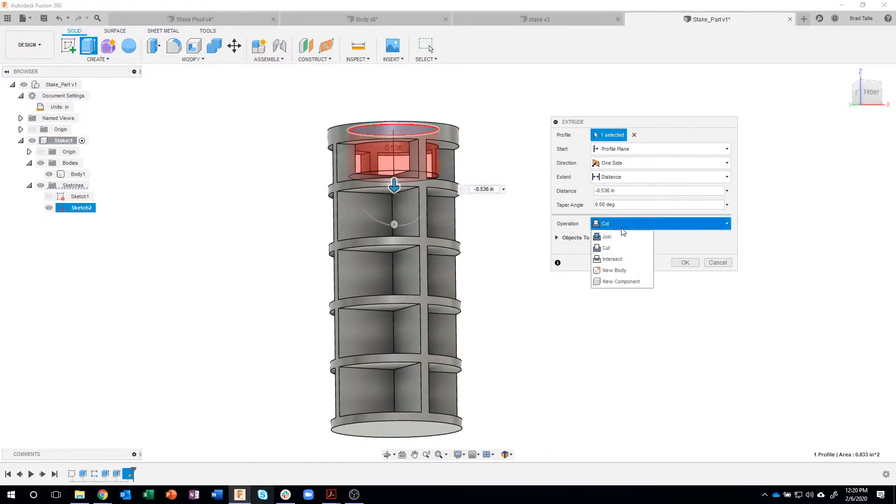
click(623, 237)
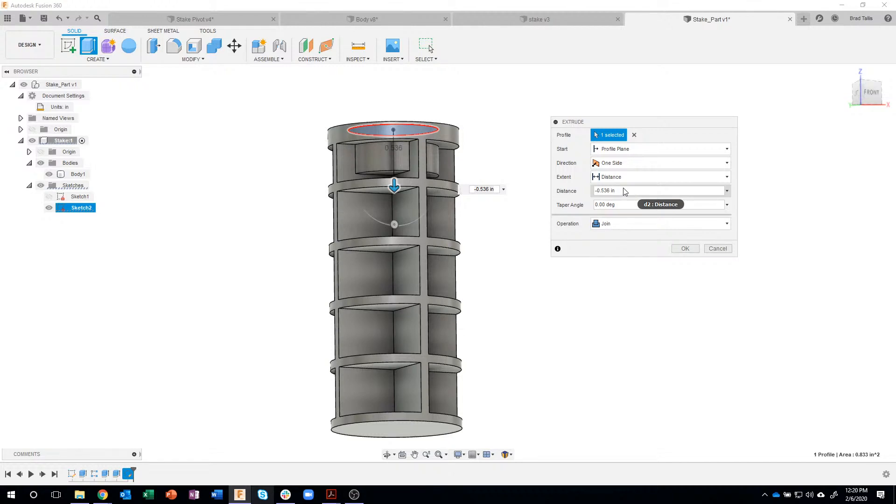
drag(606, 192, 570, 192)
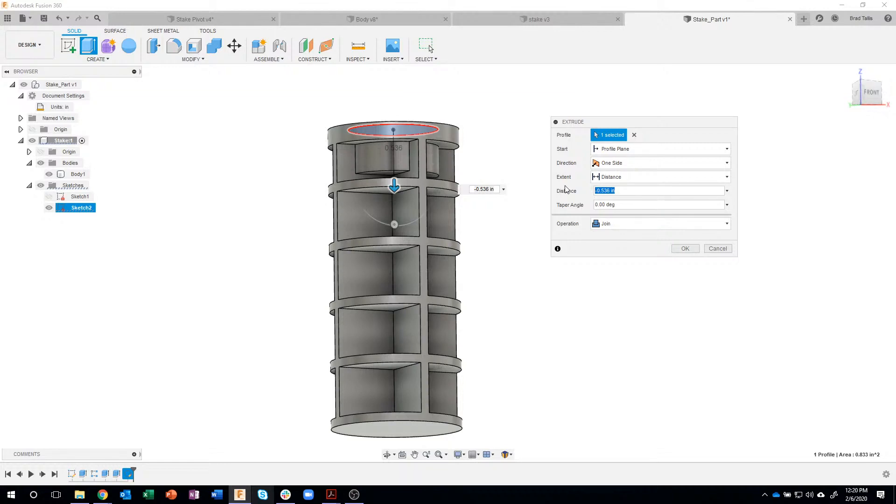
text(-.9)
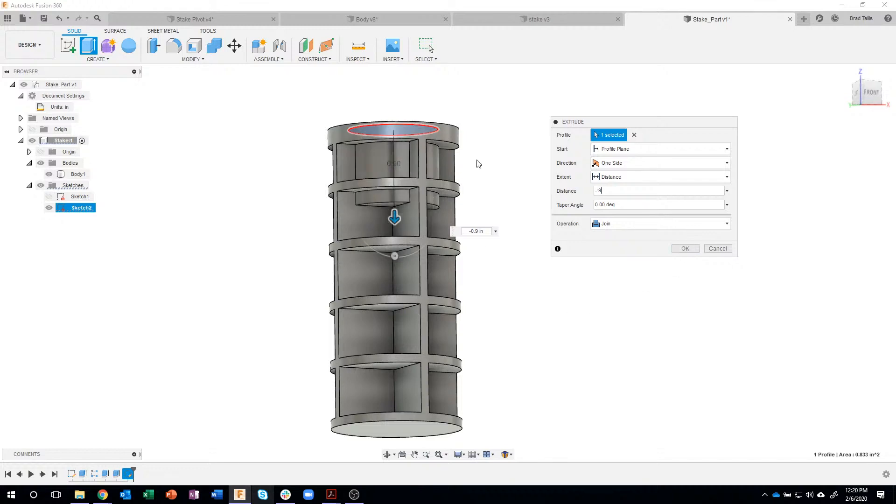
click(685, 248)
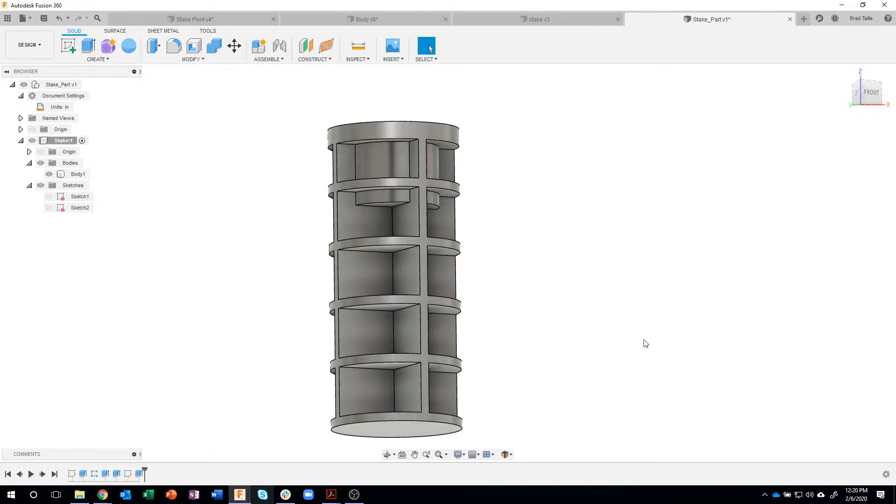
Reopen the 1.03 in circle sketch for editing, check the pointed top outline in the Acrobat stake drawing, and return to Fusion 360
mouse_move(642, 344)
shift+middle_down()
mouse_move(618, 309)
mouse_move(578, 320)
mouse_move(561, 339)
mouse_move(560, 321)
shift+middle_up()
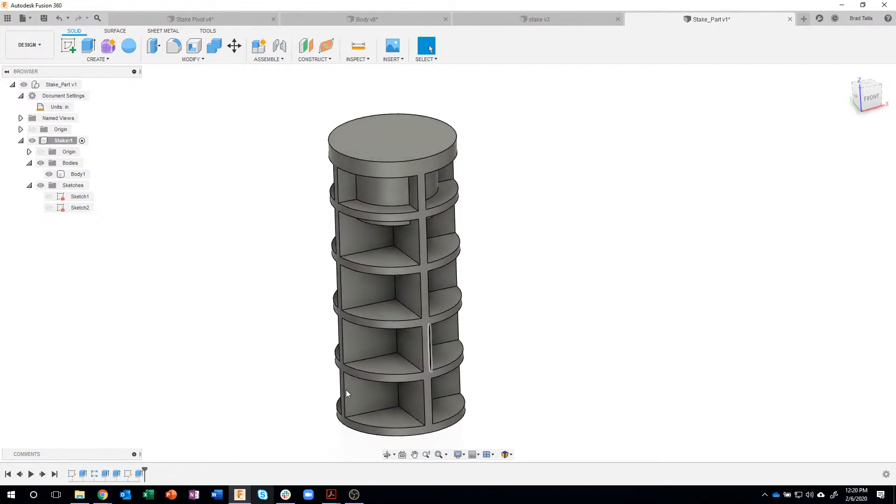
double_click(128, 475)
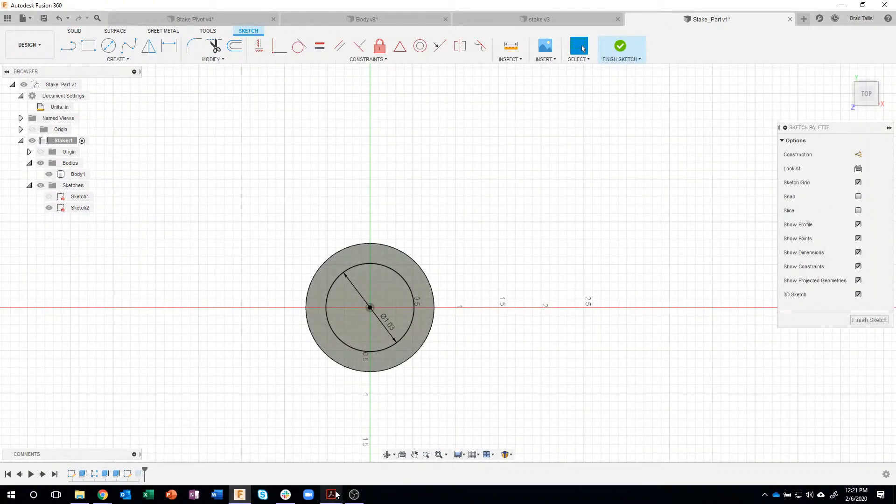
mouse_move(331, 495)
click(259, 445)
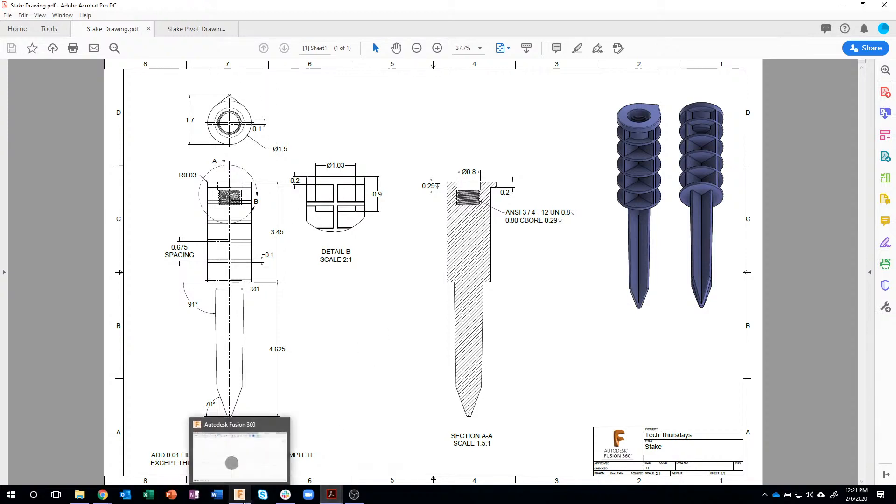
click(238, 498)
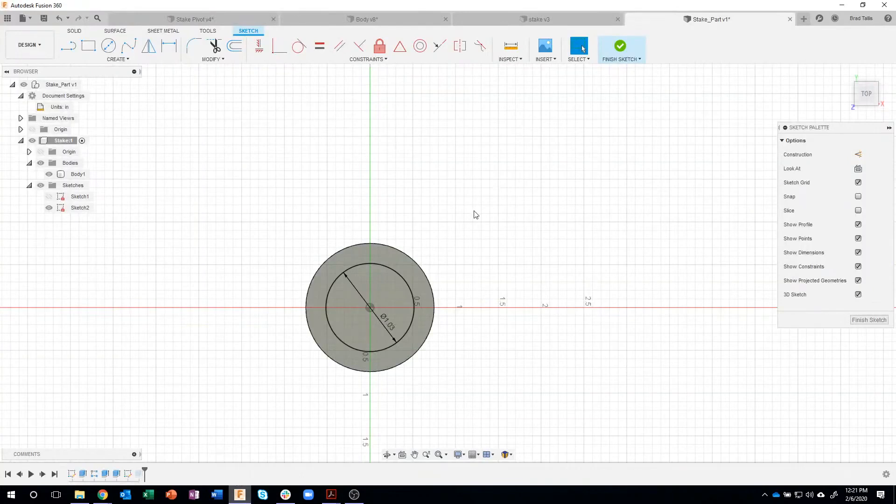
Sketch a vertical line about 2 in long from the disc's lower edge, slightly off centre, to a point above the disc
scroll(466, 182, up, 3)
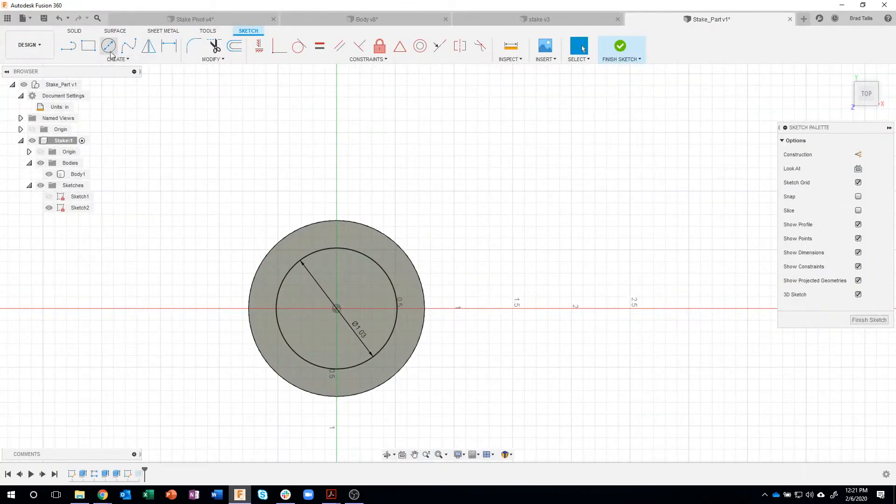
click(68, 45)
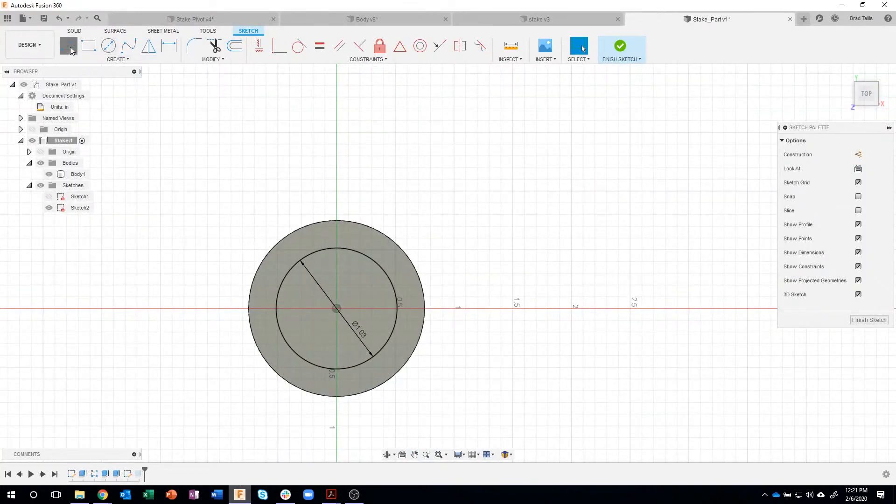
click(343, 397)
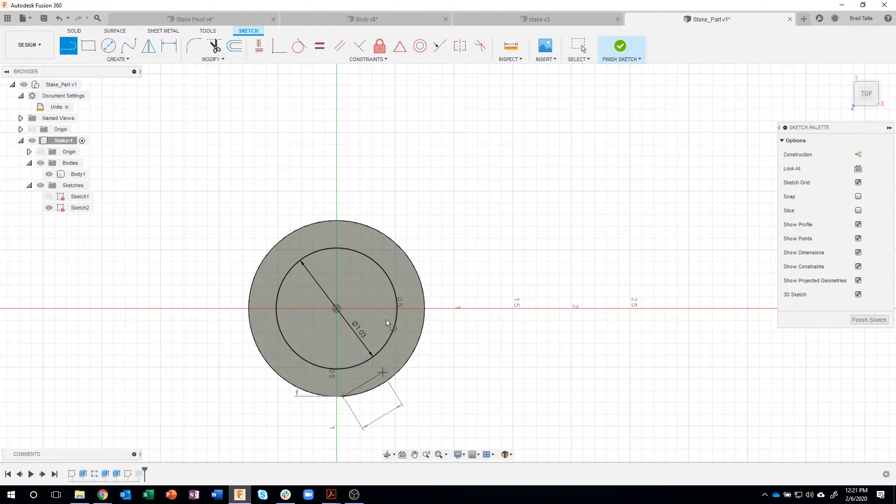
click(343, 162)
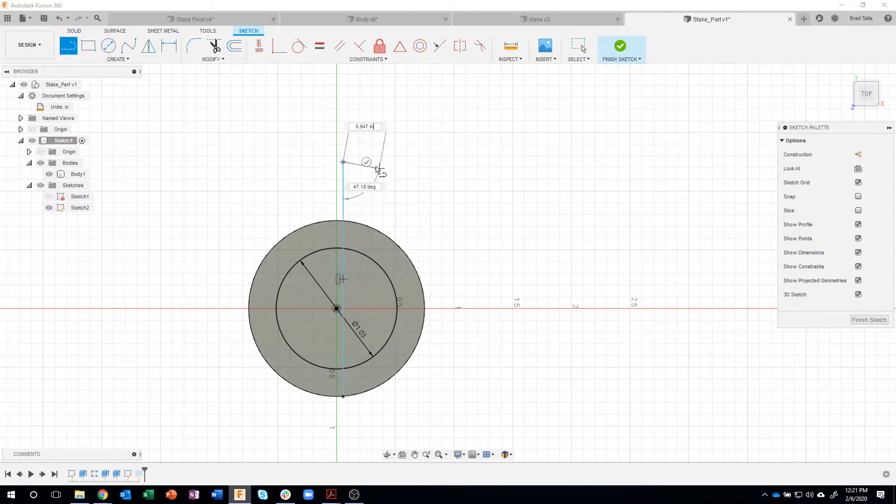
click(367, 162)
middle_drag(490, 354, 519, 311)
scroll(501, 238, up, 2)
middle_drag(501, 234, 508, 262)
key(l)
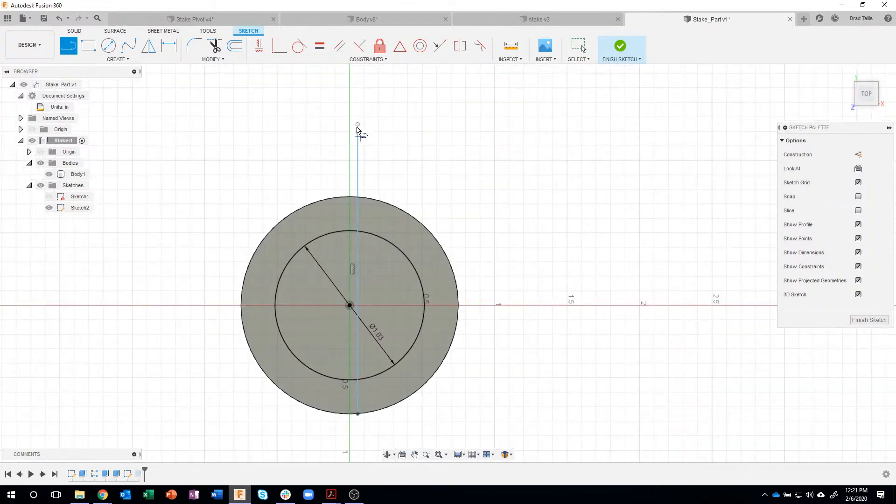
key(Escape)
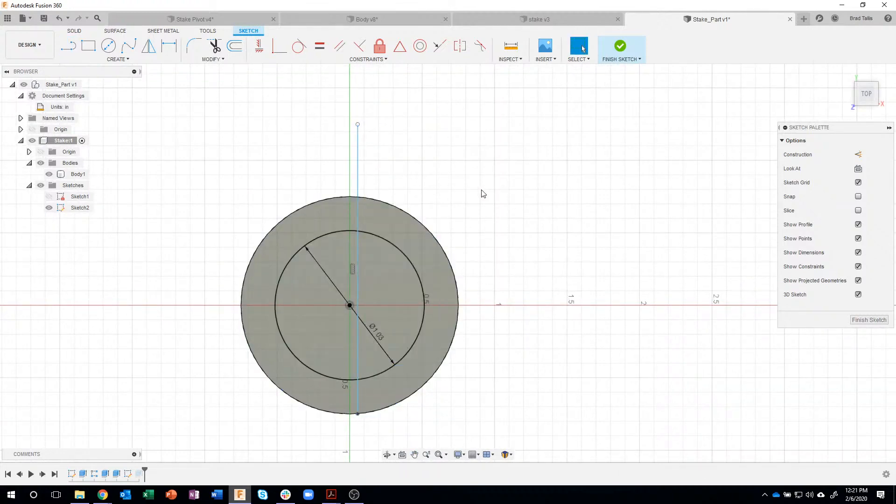
Make the vertical line coincident with the centre point of the circle
click(279, 45)
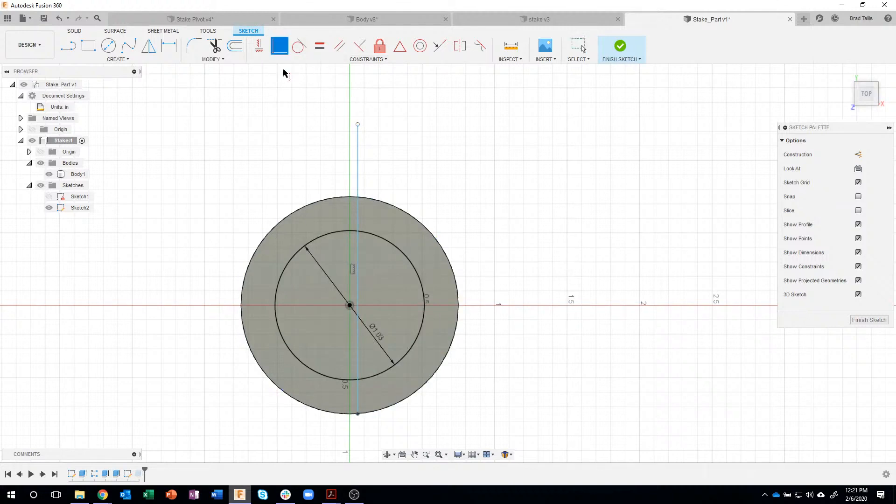
click(358, 288)
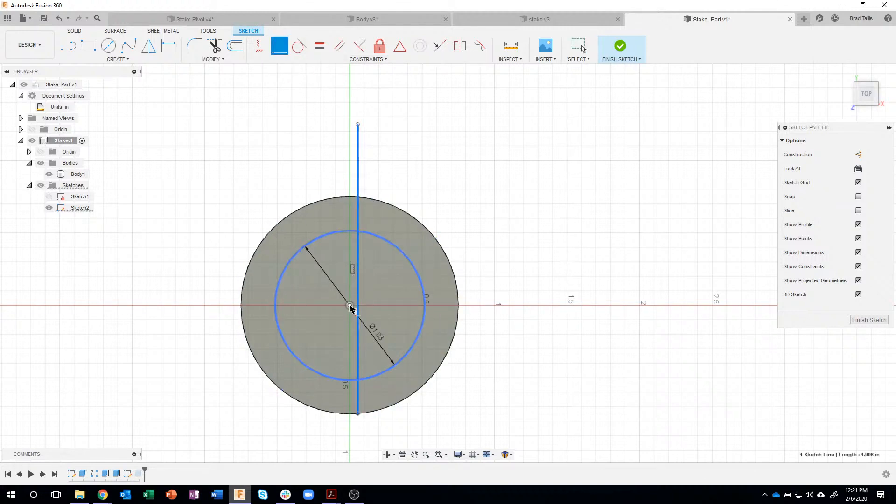
click(349, 305)
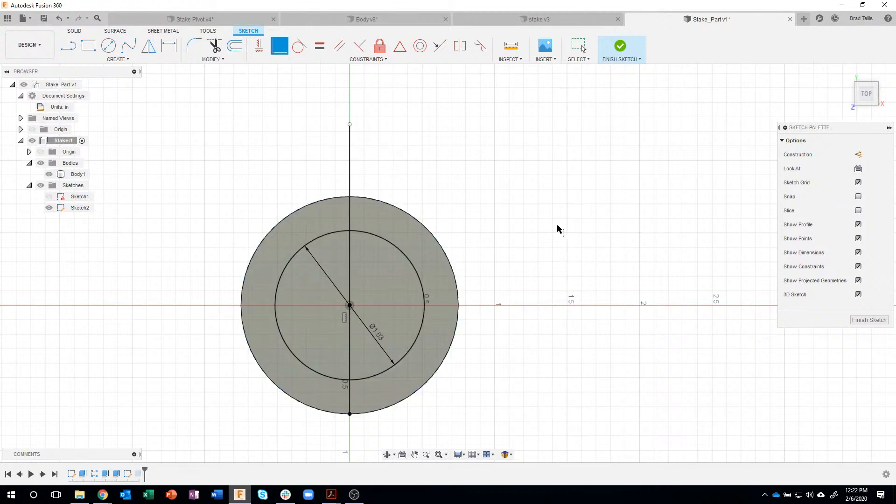
Draw two lines tangent to the disc's outer edge, one on each side, meeting at the upper end of the vertical line
key(l)
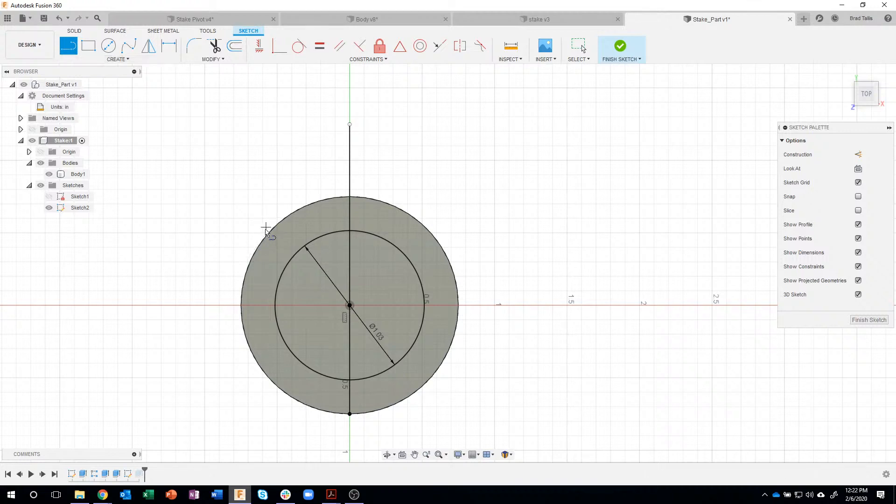
click(250, 264)
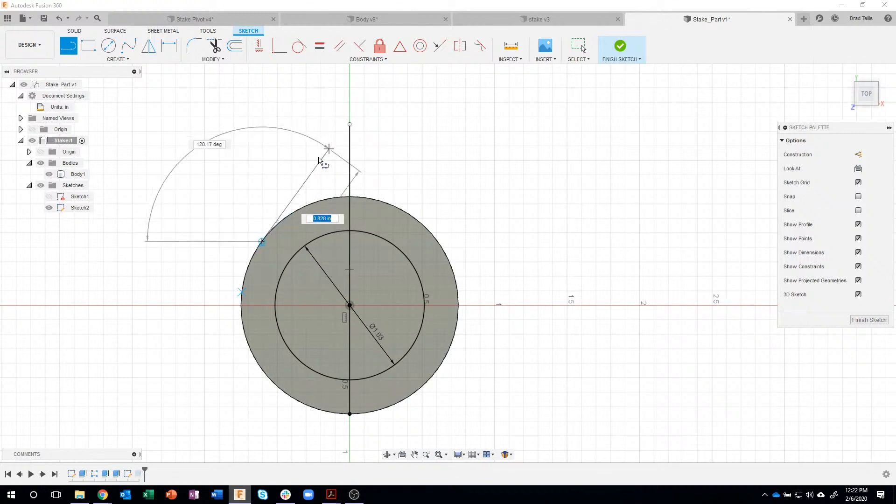
click(349, 124)
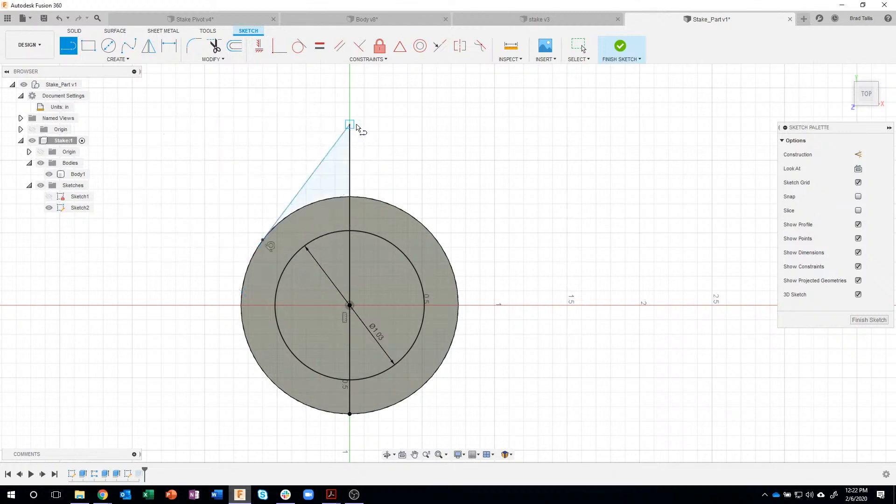
click(458, 280)
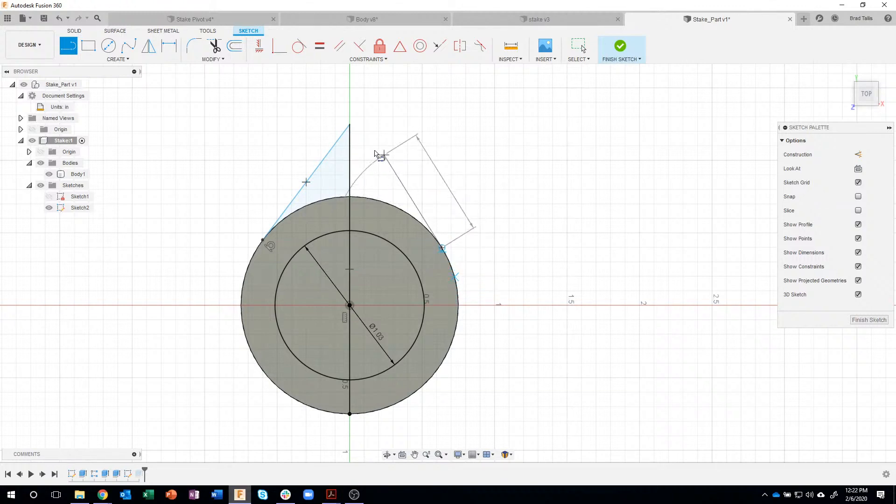
click(350, 125)
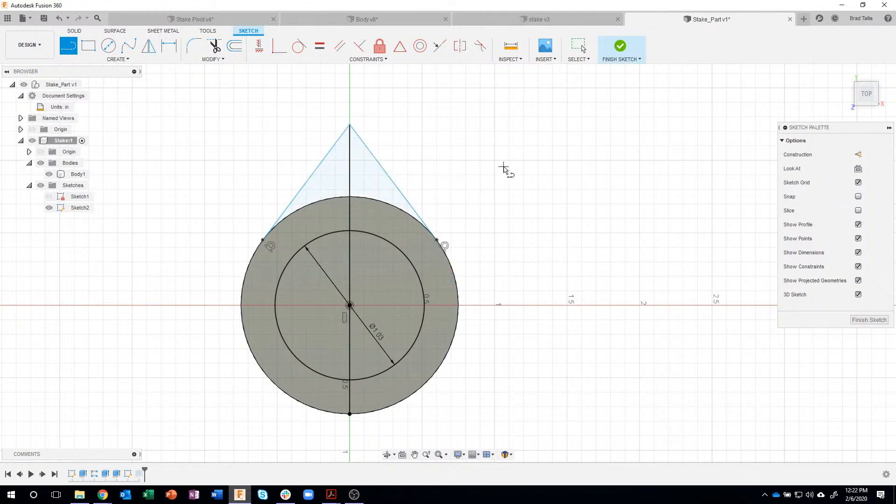
key(Escape)
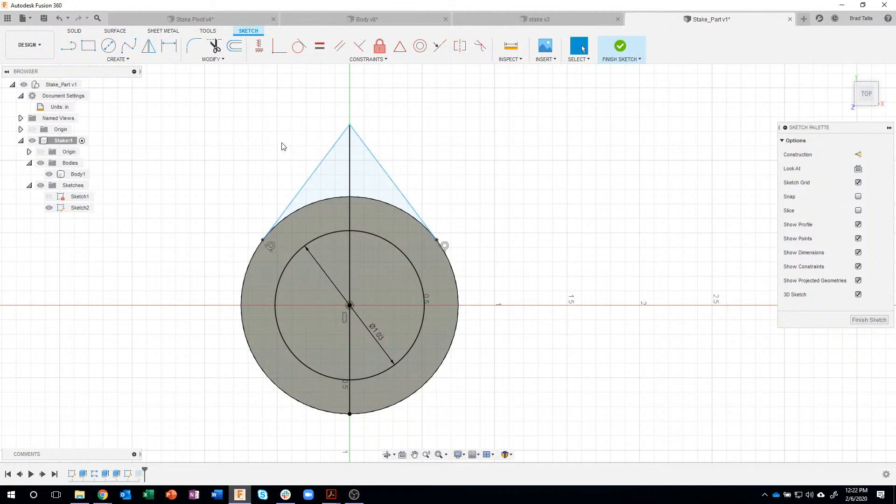
Dimension the vertical line through the disc's centre and set its length to 1.7 in
key(d)
click(350, 191)
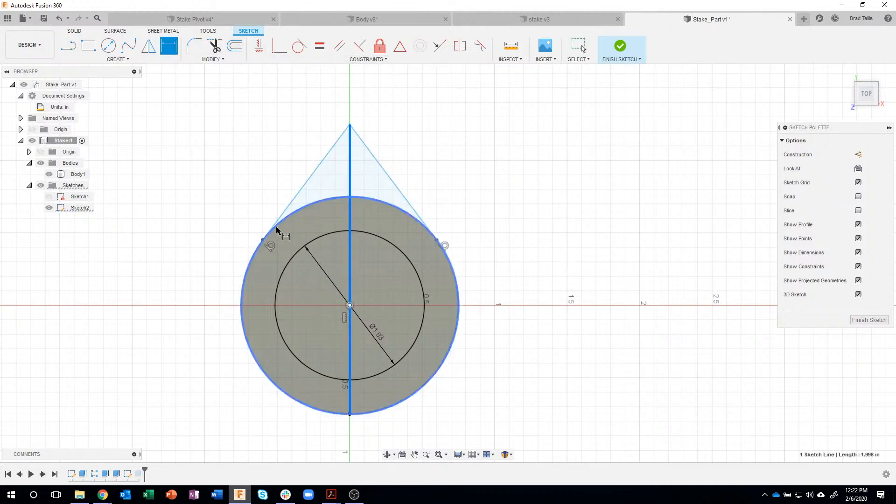
click(202, 276)
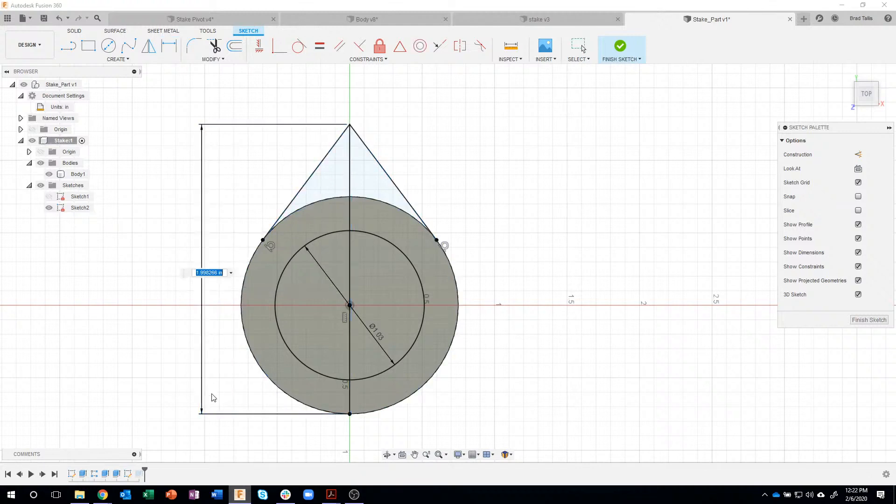
text(1.7)
key(Return)
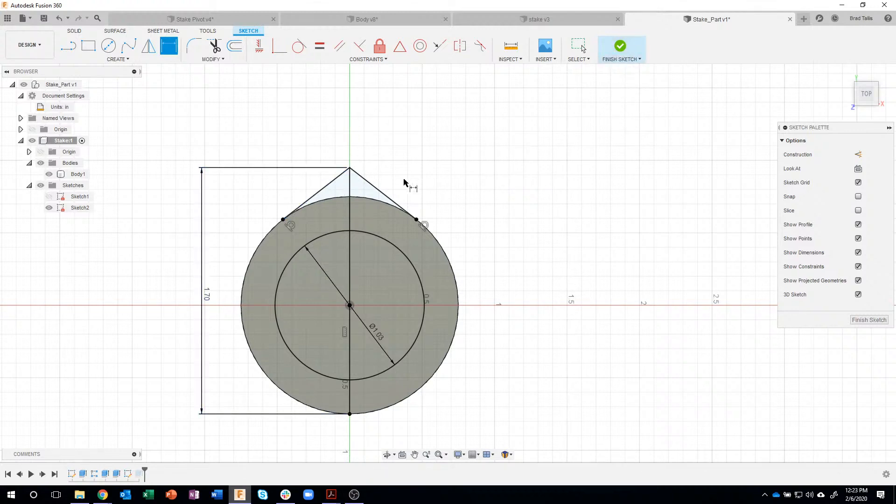
key(Escape)
Extrude the two profiles between the tangent lines and the disc down to the underside of the top disc, 0.20 in deep
click(358, 190)
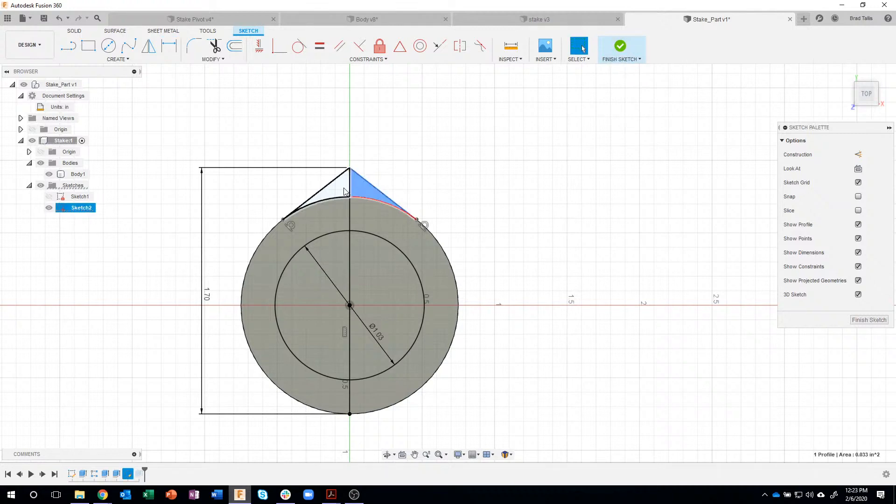
shift+click(341, 193)
right_click(340, 192)
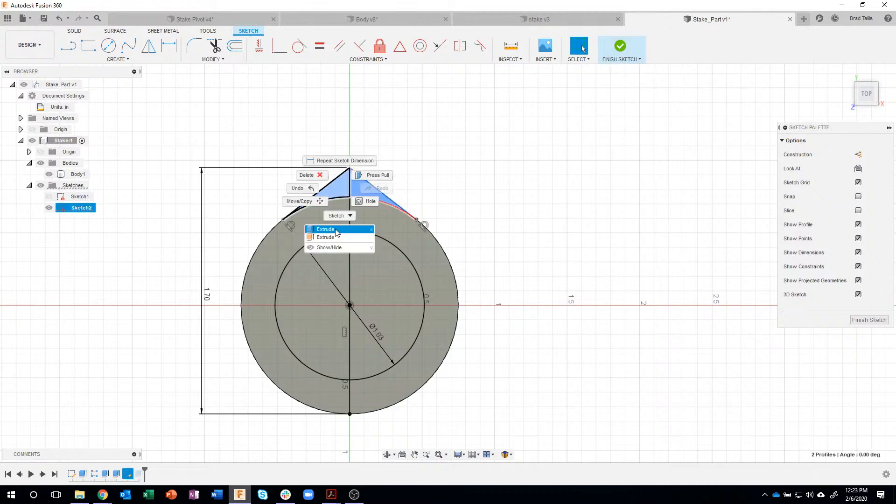
click(326, 229)
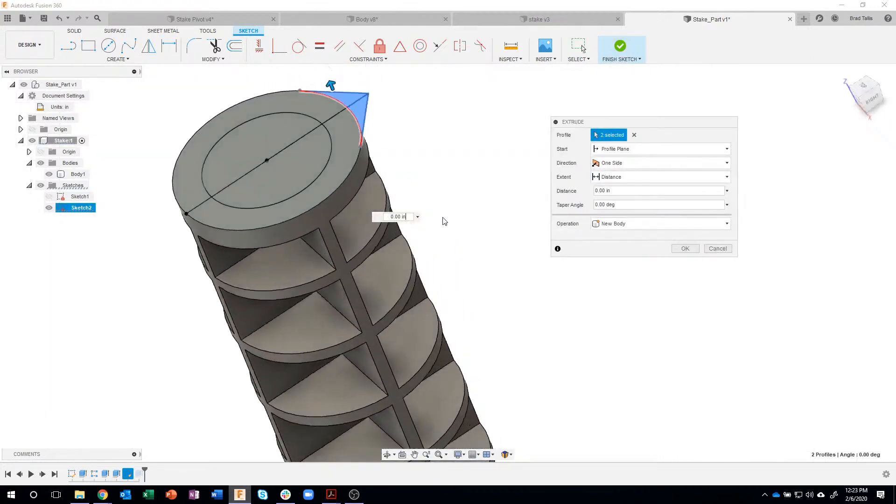
shift+middle_drag(444, 220, 404, 112)
drag(422, 116, 426, 140)
shift+middle_drag(426, 140, 448, 141)
scroll(467, 142, up, 2)
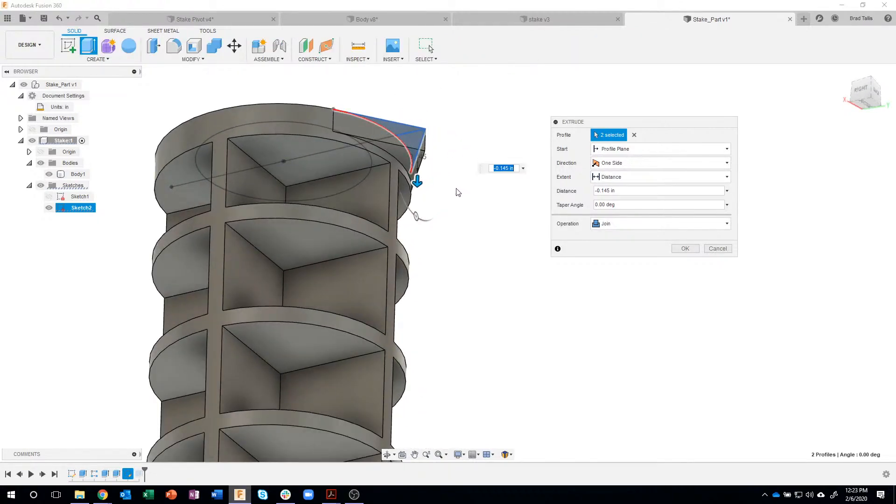
click(375, 164)
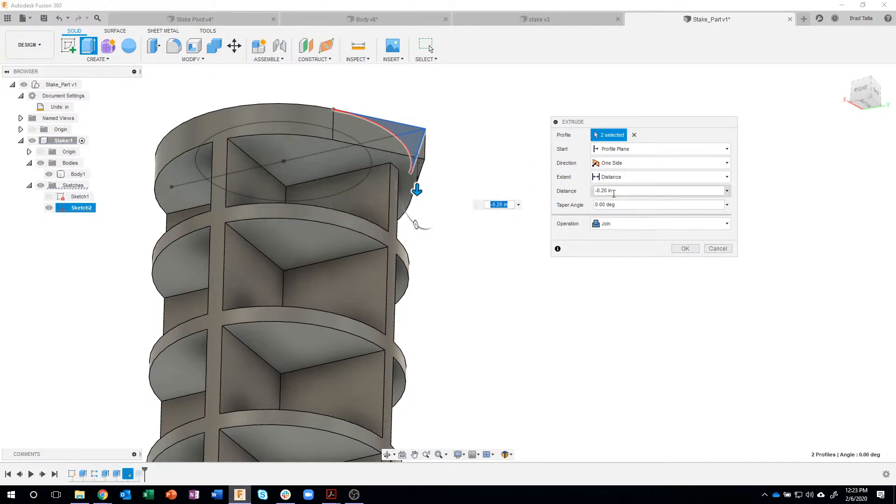
Try a 0.75 in depth for the pointed extrusion, set it back to 0.20 in, and join it to the body
shift+middle_drag(506, 225, 360, 154)
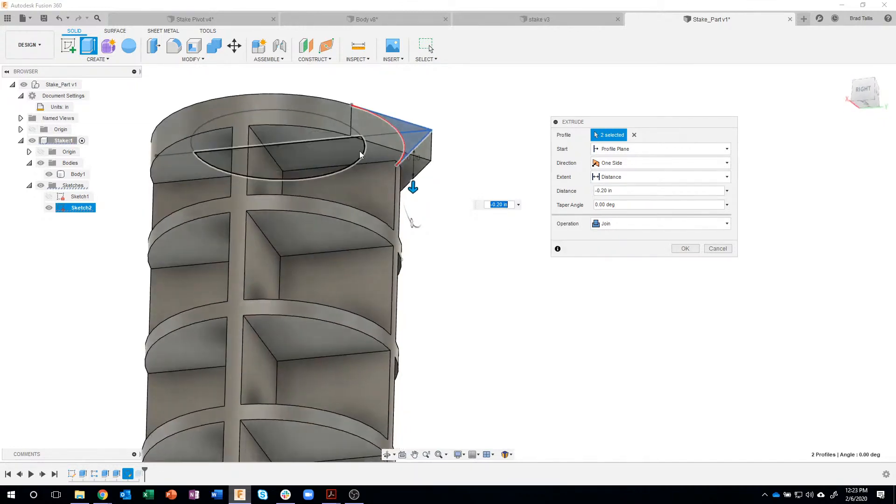
click(368, 236)
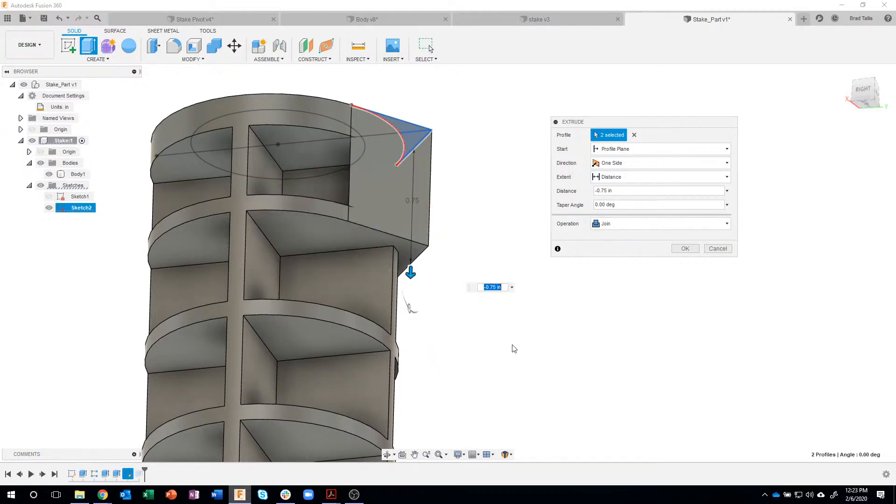
click(331, 153)
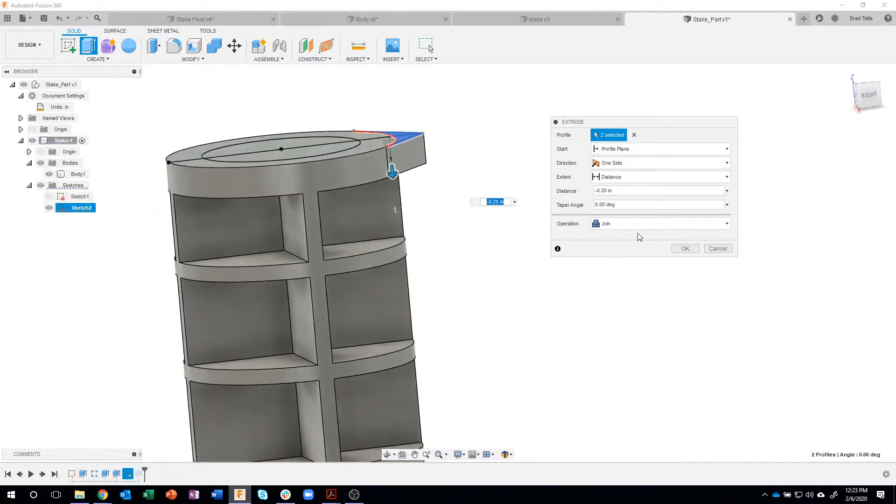
click(685, 248)
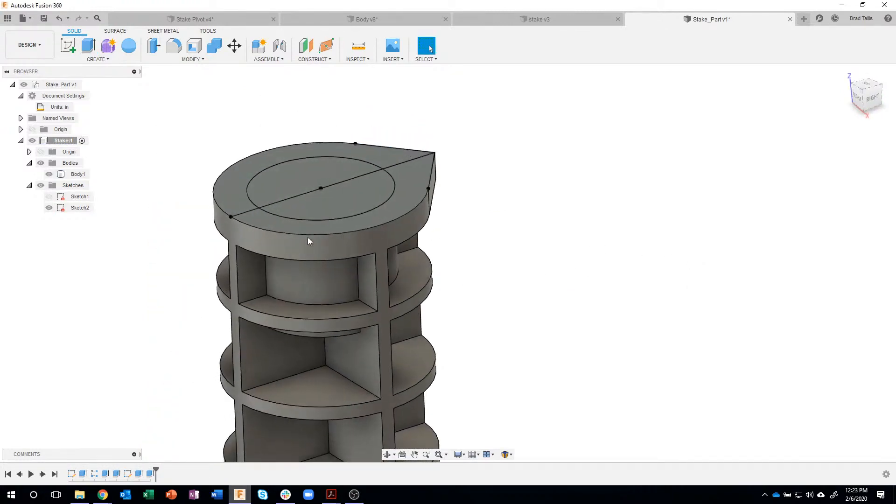
Switch the display of the Sketches folder off and on again, and hide Sketch2
click(50, 211)
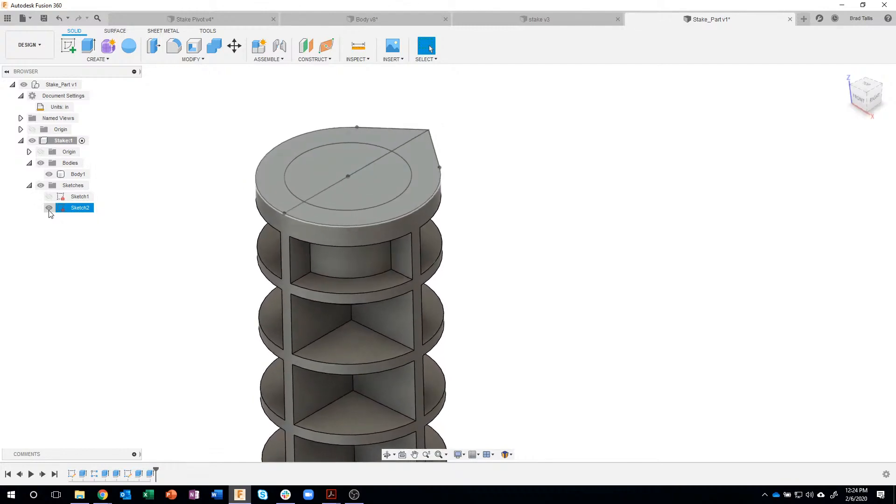
key(Escape)
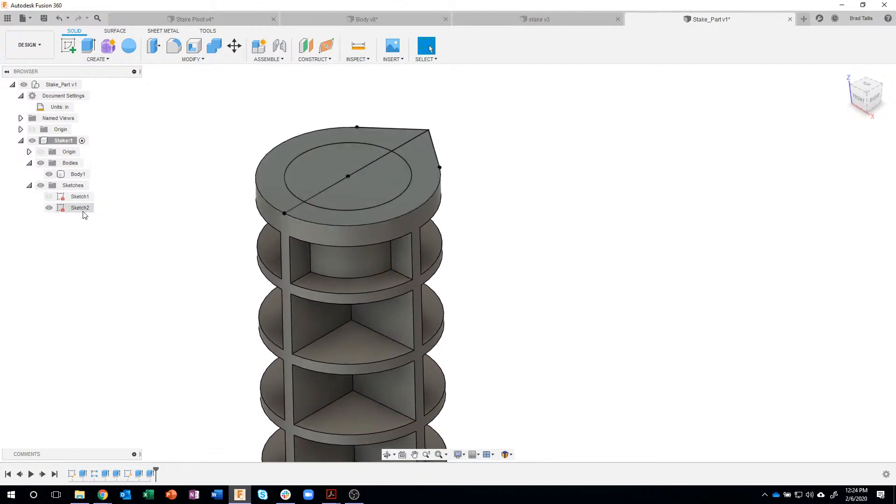
click(41, 185)
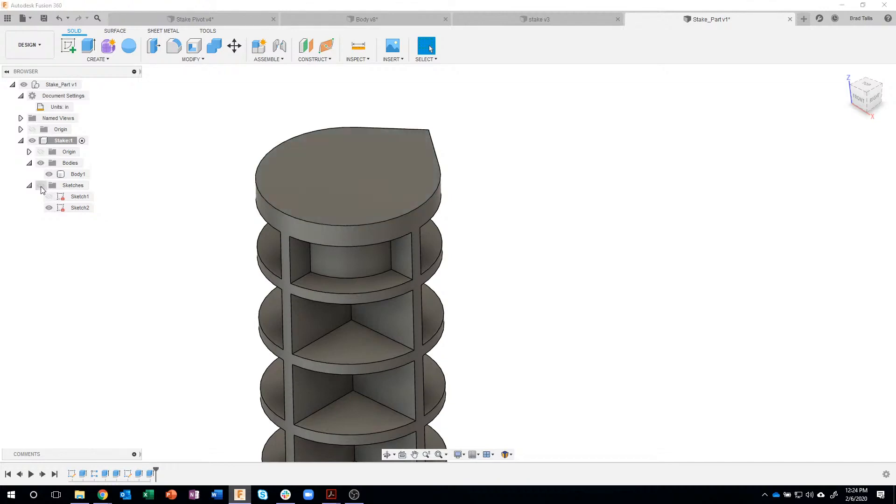
click(301, 164)
click(41, 185)
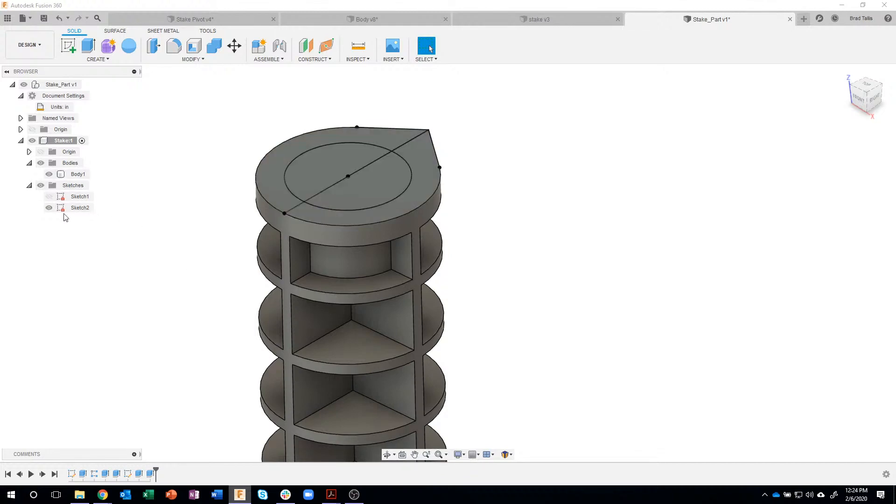
click(48, 212)
click(48, 208)
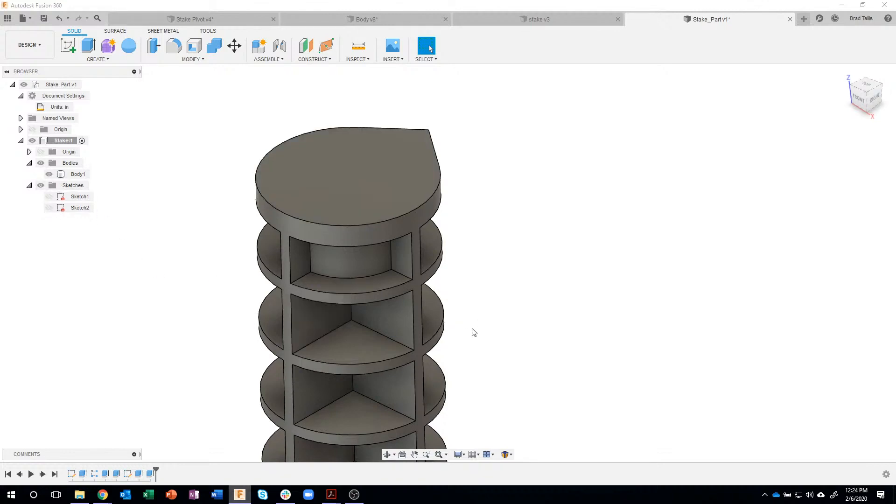
Start a Hole feature with a simple hole type, a simple tap type and a full thread offset
scroll(485, 323, down, 1)
scroll(485, 323, down, 2)
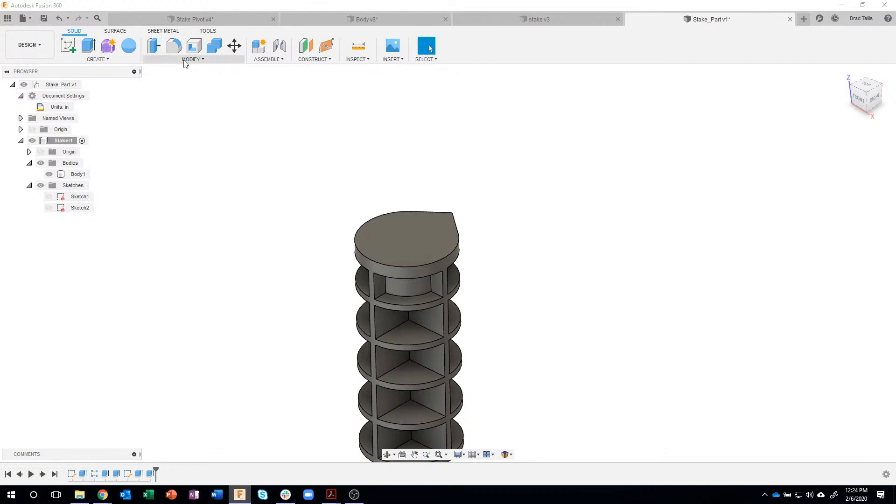
click(124, 61)
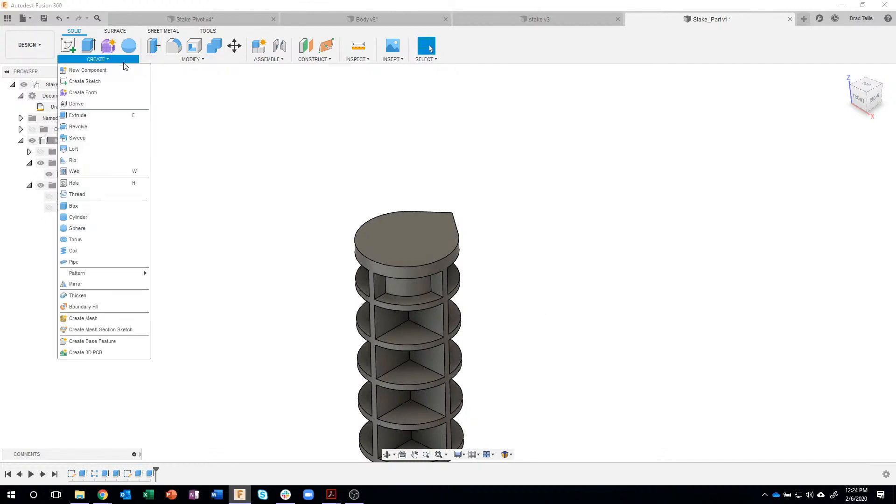
click(97, 183)
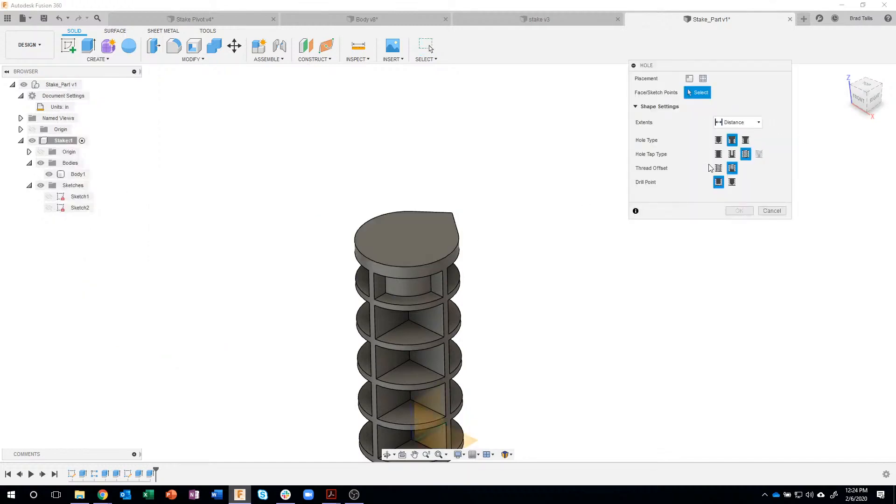
click(718, 141)
click(718, 154)
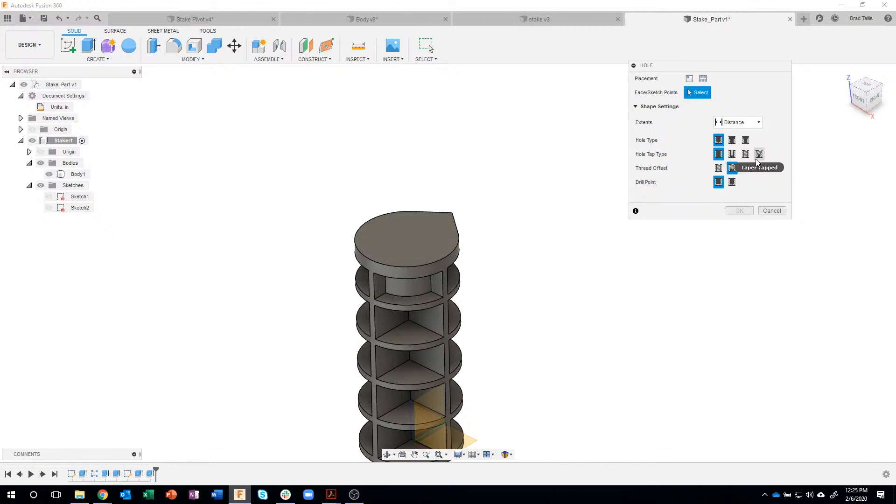
click(719, 170)
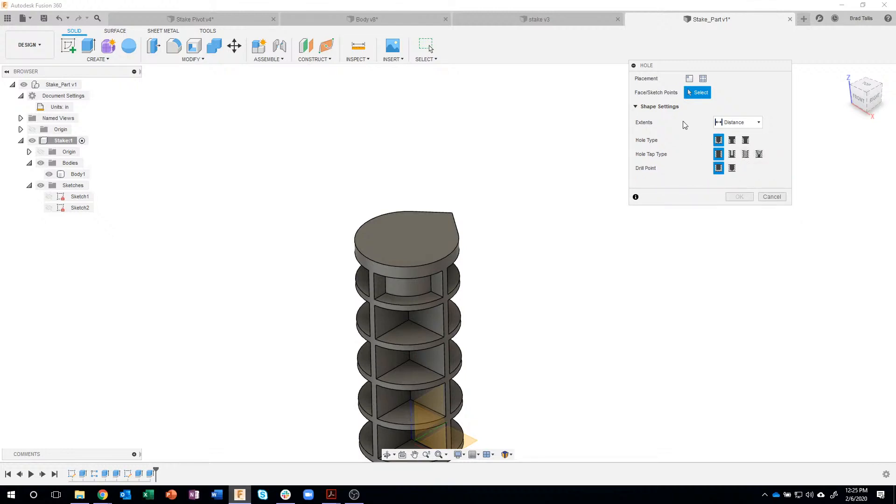
Place the hole on the top face of the pointed disc, near its middle
shift+middle_drag(421, 236, 415, 256)
click(415, 256)
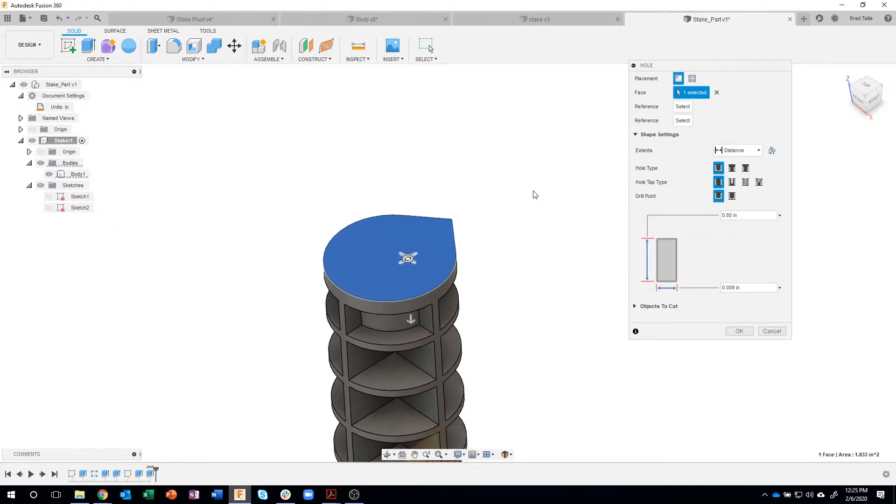
scroll(456, 230, up, 3)
scroll(404, 235, up, 2)
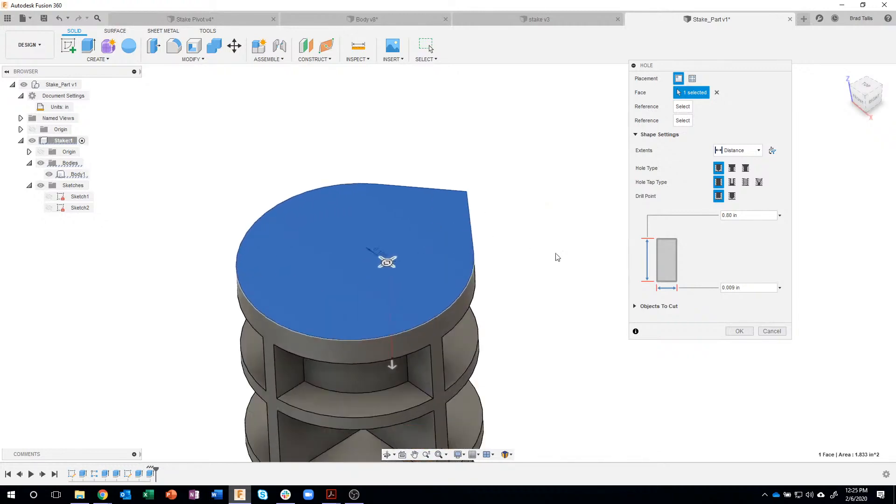
click(744, 287)
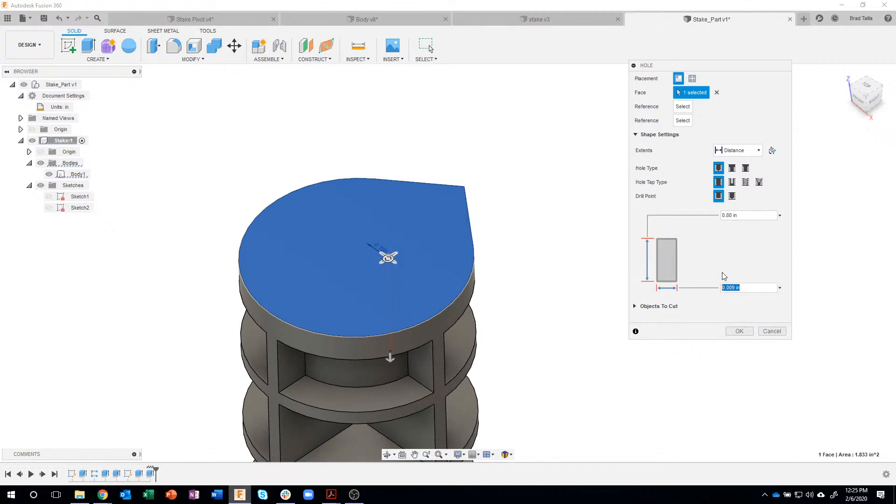
Change the hole's tap type to Tapped, using ANSI Unified Screw Threads in the 0.75 in size
click(745, 183)
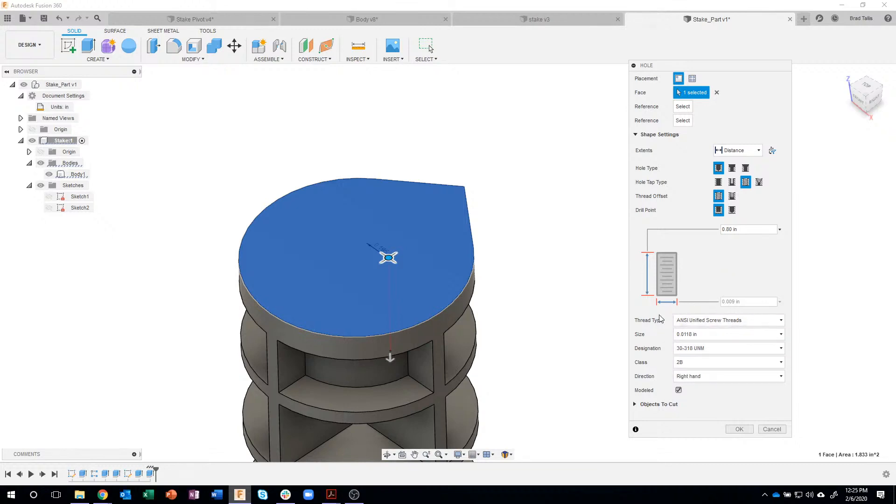
click(743, 321)
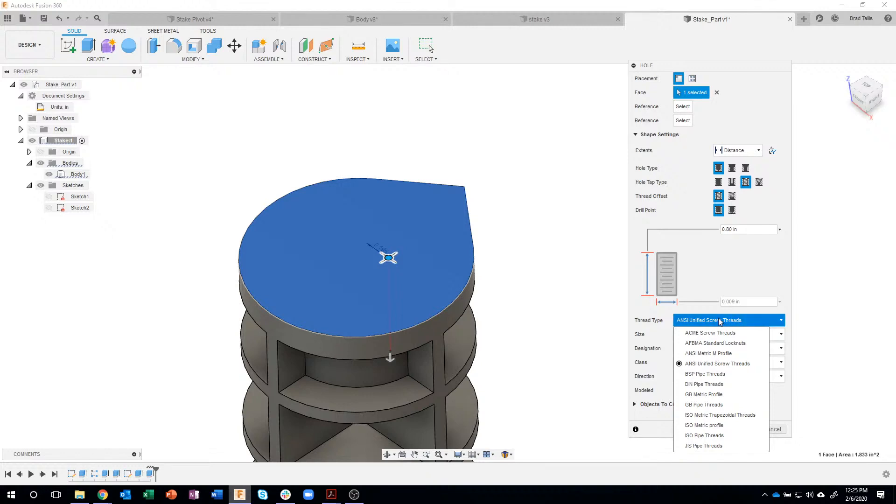
click(747, 319)
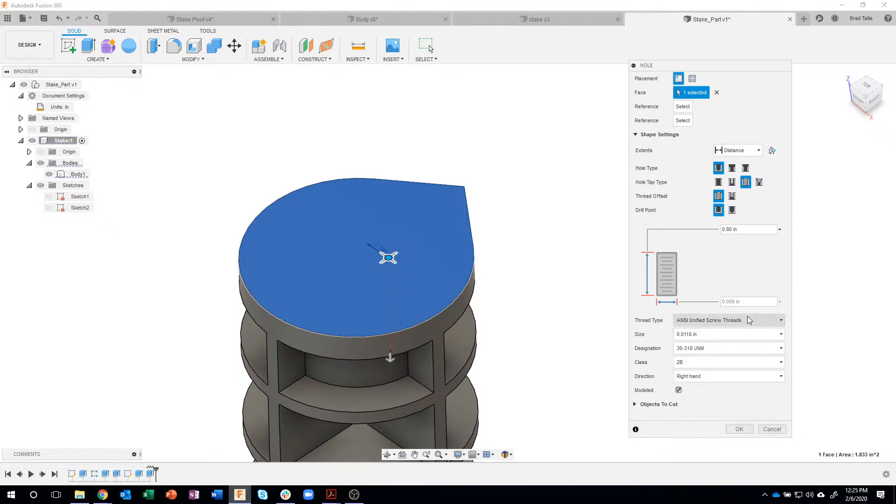
click(707, 348)
click(708, 336)
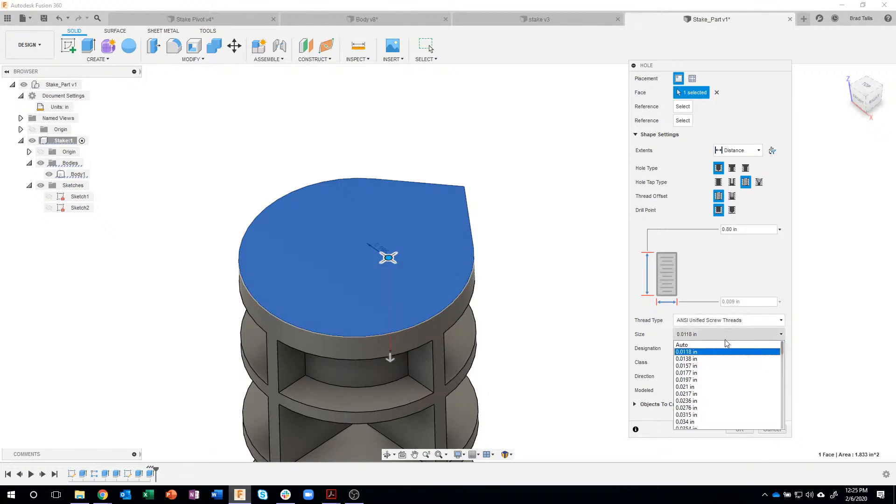
scroll(709, 391, down, 15)
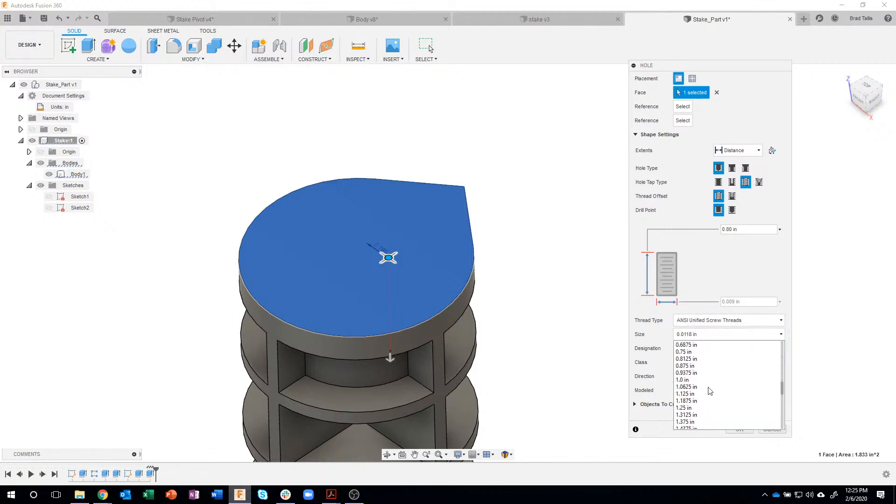
scroll(709, 390, up, 3)
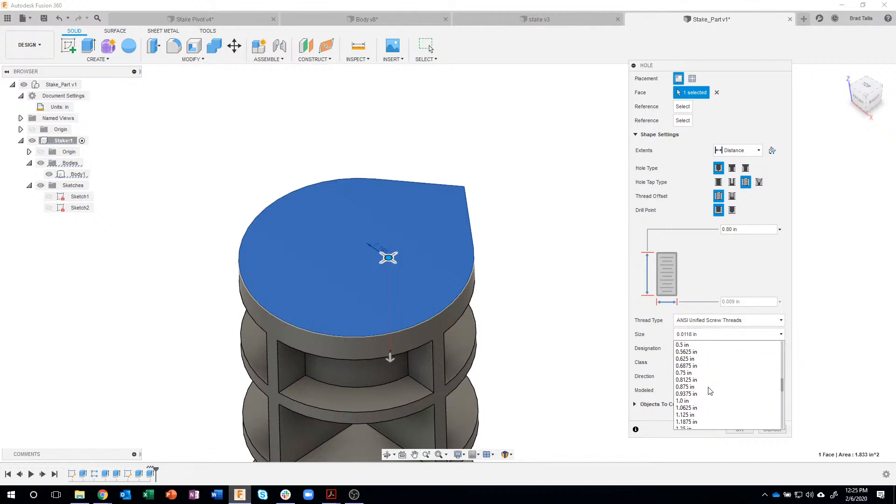
click(691, 395)
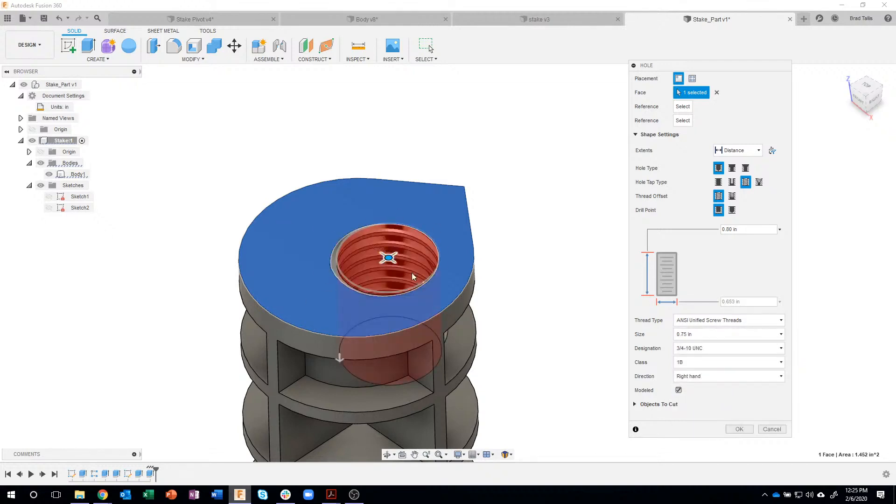
Turn off the modeled thread and set the thread designation to 3/4-12 UN
click(679, 390)
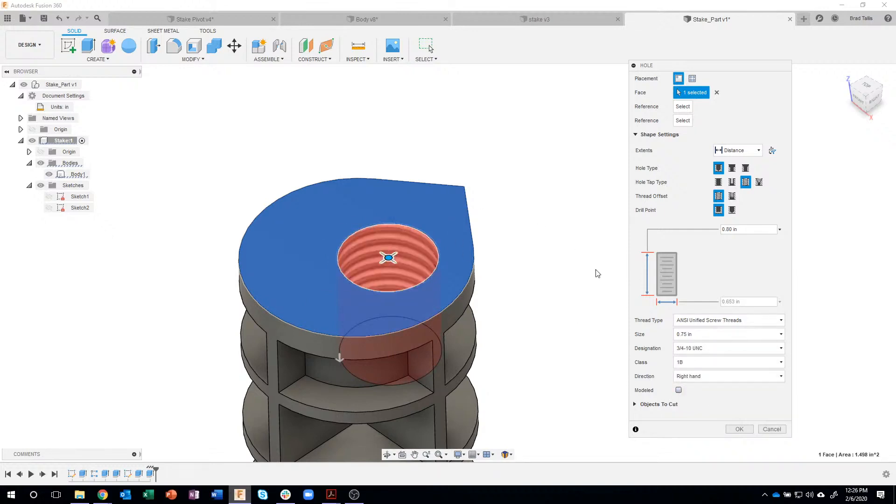
click(705, 348)
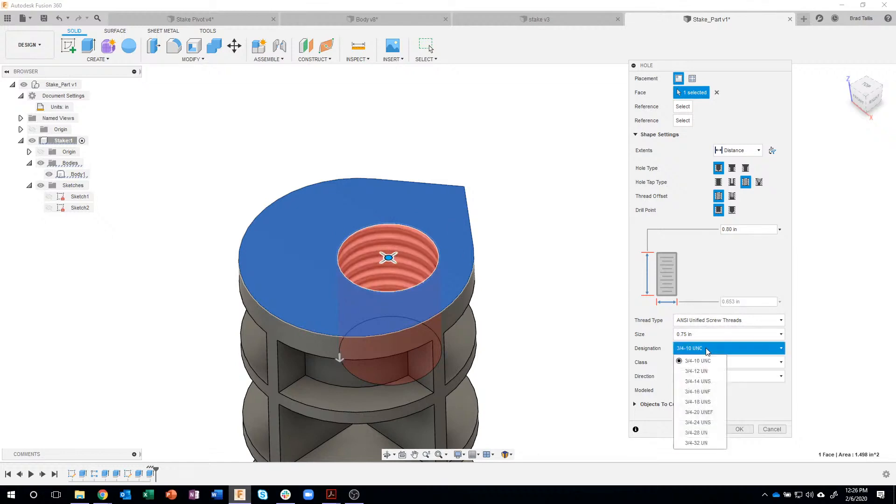
click(712, 377)
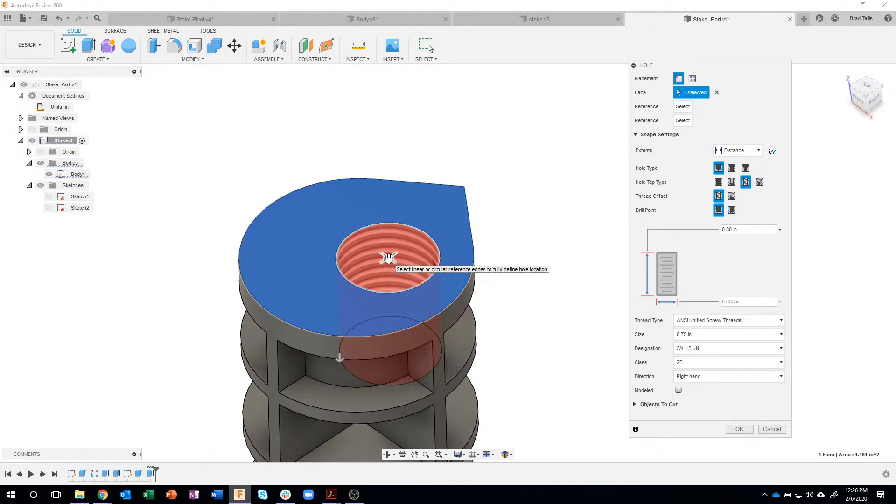
Move the hole's center point so that it snaps to the center of the pointed disc's round edge
drag(388, 257, 414, 223)
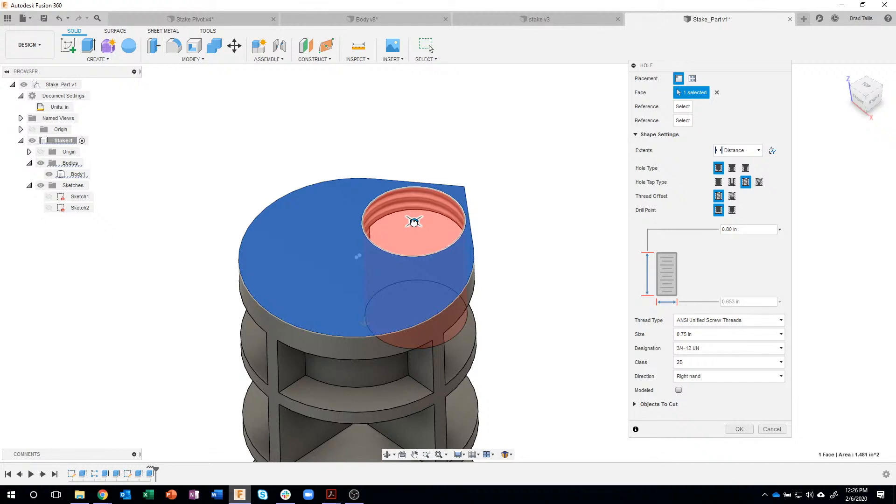
drag(414, 222, 358, 257)
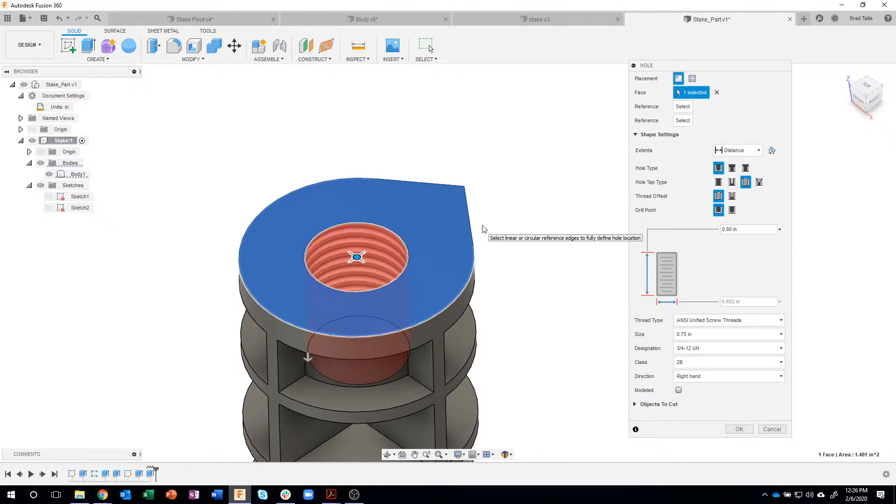
shift+middle_drag(483, 228, 500, 162)
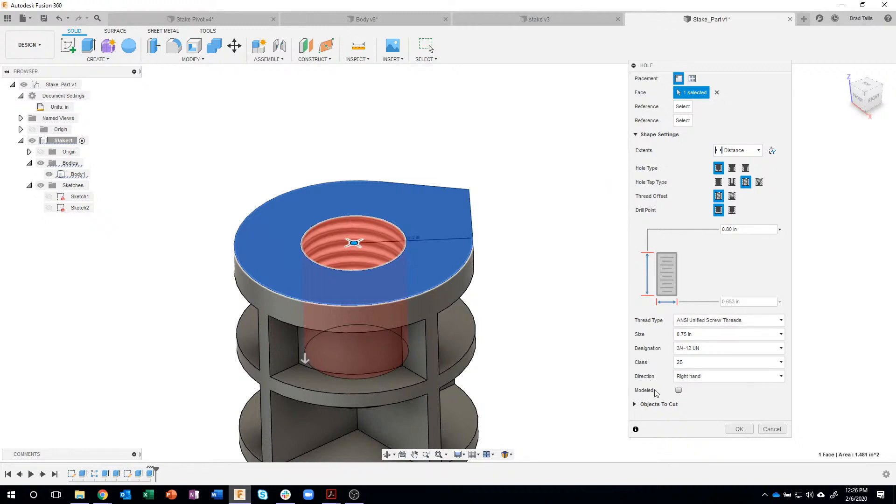
Compare the cosmetic and modeled thread on the tapped hole, leaving the Modeled option turned on
click(678, 391)
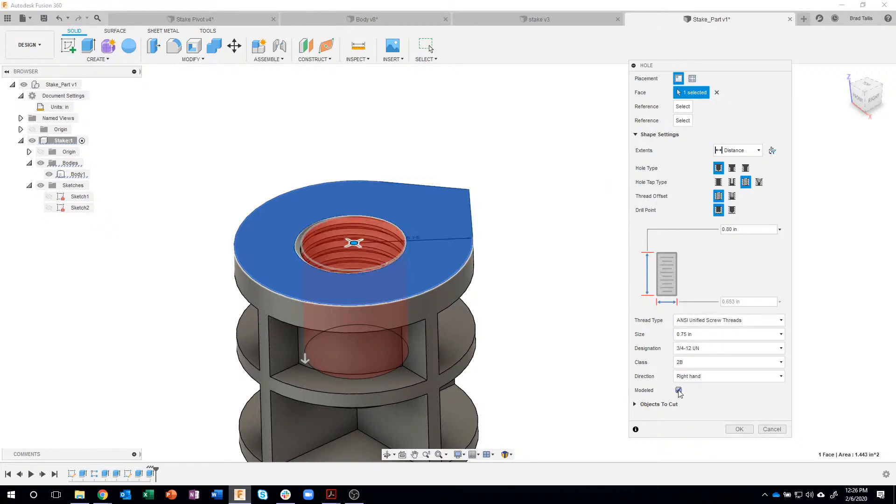
shift+middle_drag(449, 280, 563, 187)
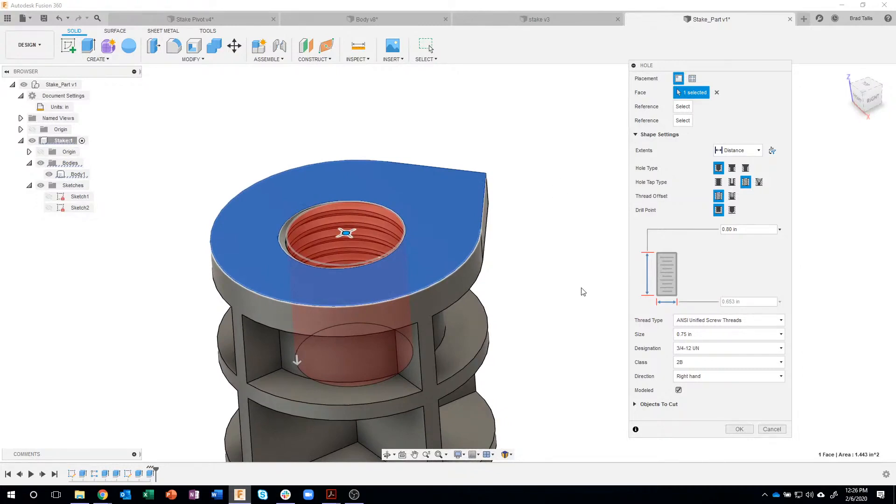
click(679, 390)
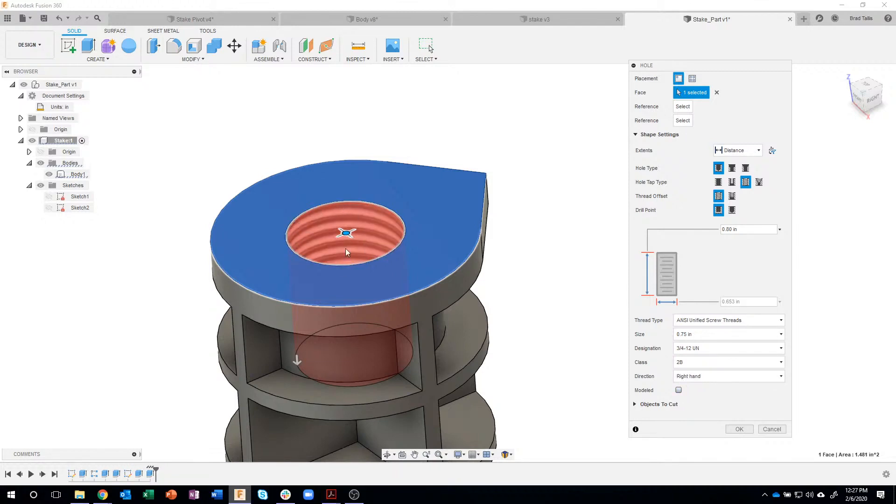
click(679, 390)
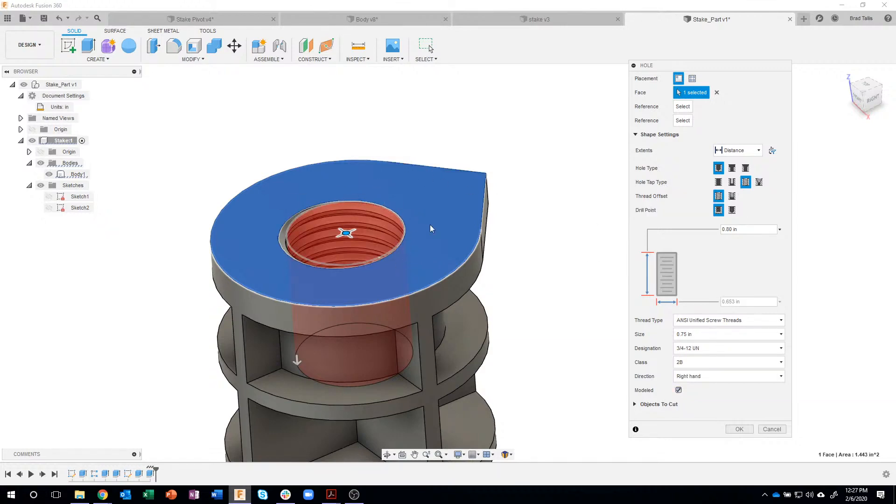
Change the hole type to Counterbore with a 0.8 in counterbore diameter and 0.29 in counterbore depth, and create the hole
click(731, 168)
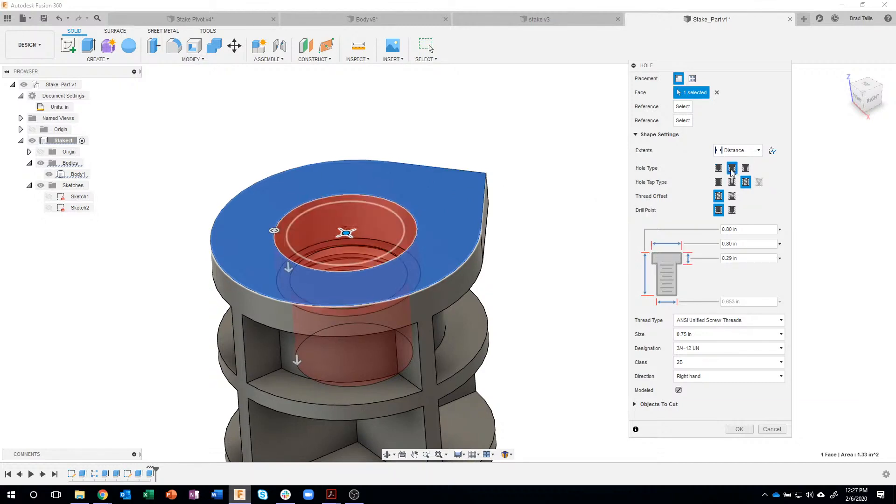
shift+middle_drag(615, 145, 564, 148)
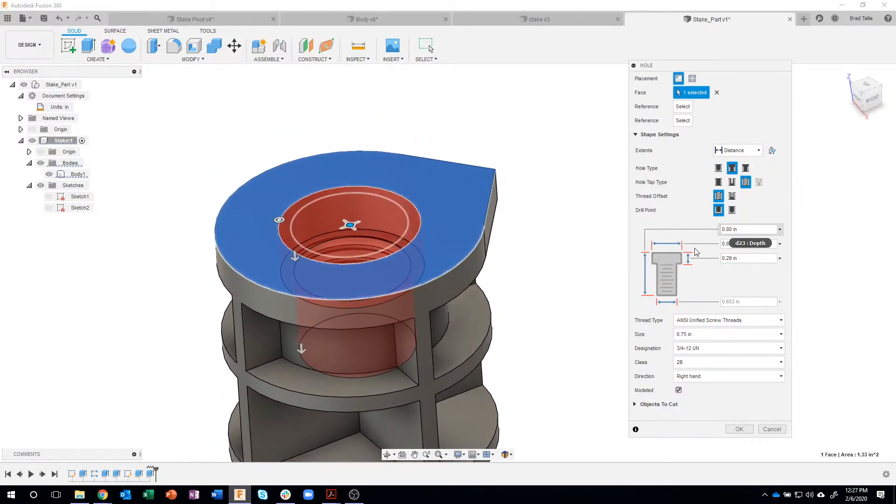
click(724, 243)
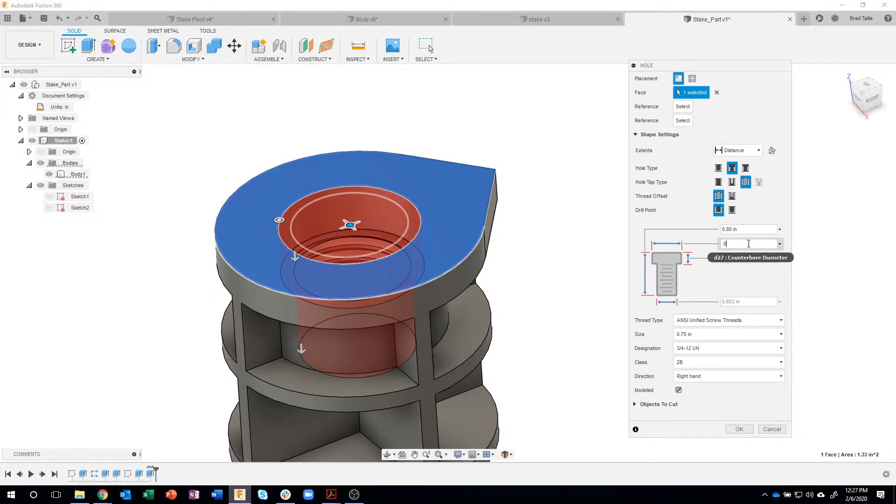
text(.8)
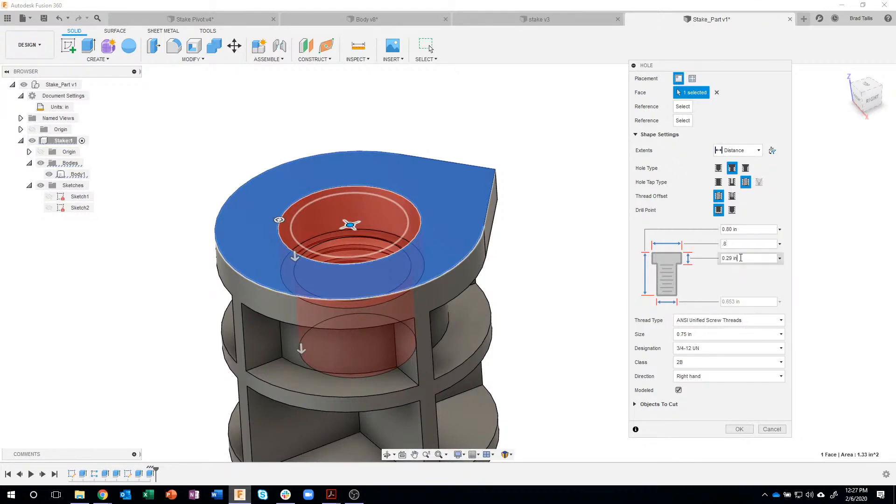
click(721, 259)
shift+middle_drag(327, 246, 436, 157)
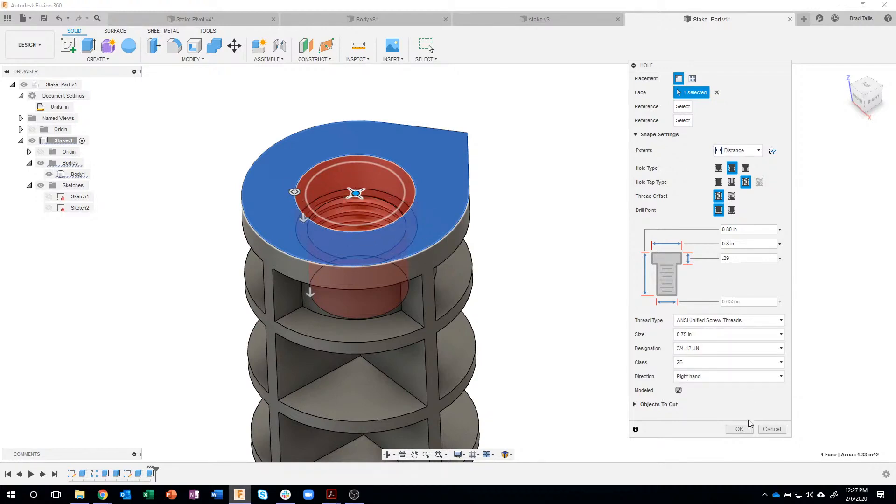
click(739, 429)
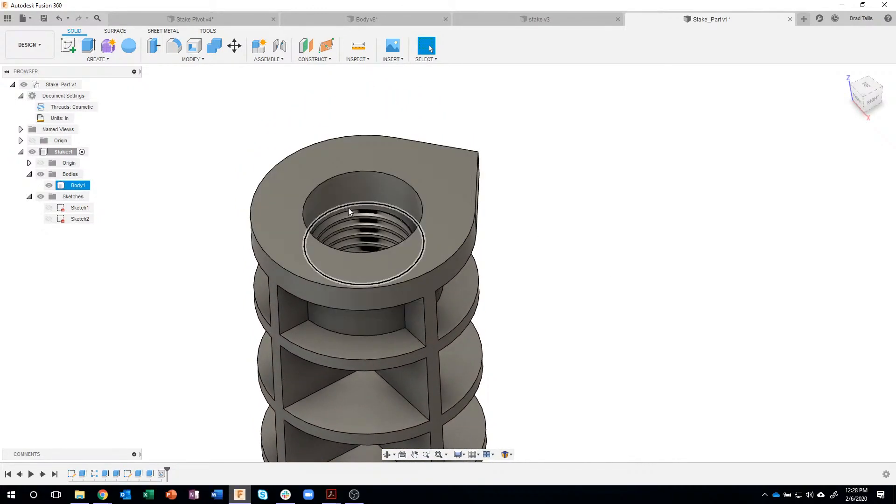
Inspect the counterbore ledge and modeled thread inside the hole, and view the whole stake
scroll(362, 207, up, 2)
scroll(363, 206, up, 1)
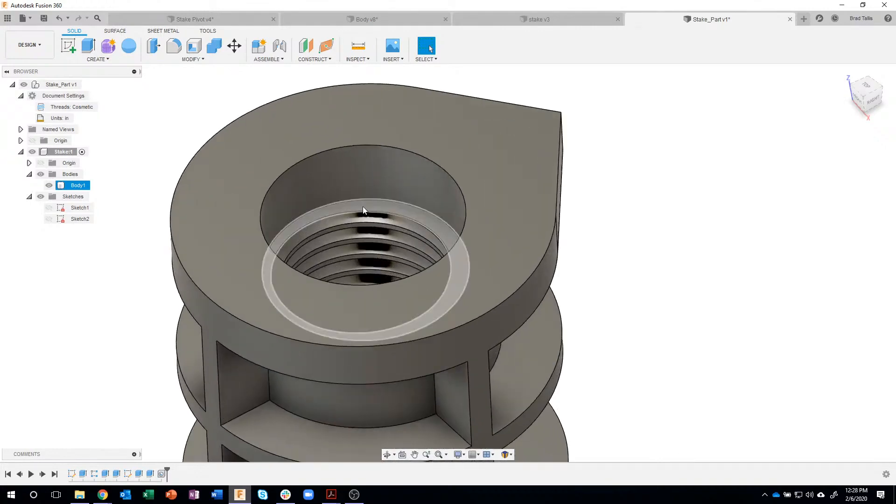
click(363, 206)
shift+middle_drag(363, 206, 335, 240)
scroll(646, 258, down, 4)
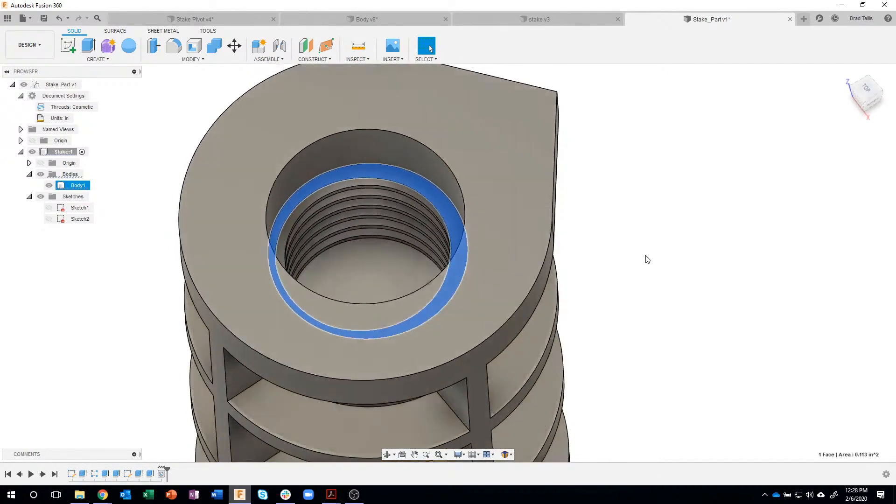
click(677, 283)
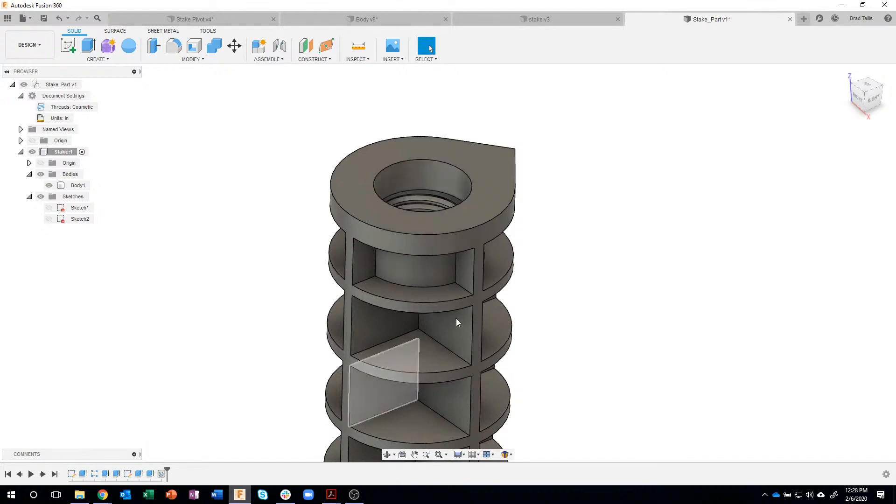
scroll(594, 243, down, 3)
middle_drag(555, 262, 422, 273)
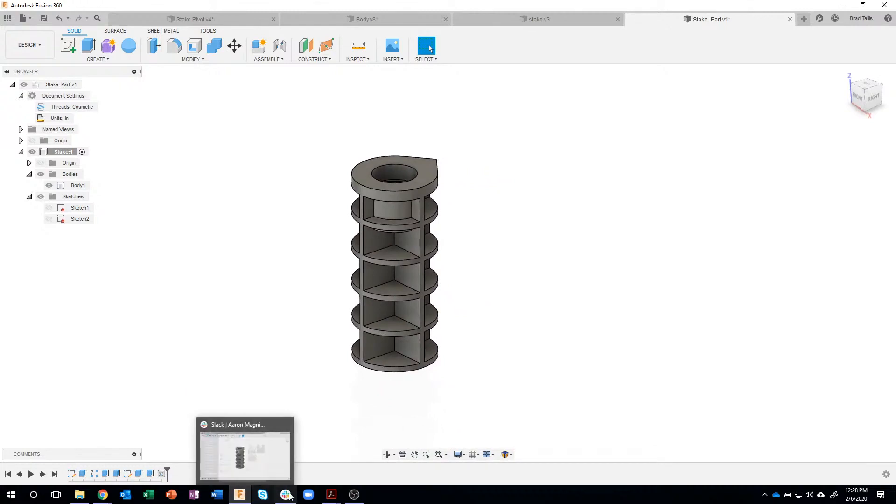
Check the lower shaft's dimensions on Stake Drawing.pdf in Adobe Acrobat and return to Fusion 360
mouse_move(330, 495)
click(279, 455)
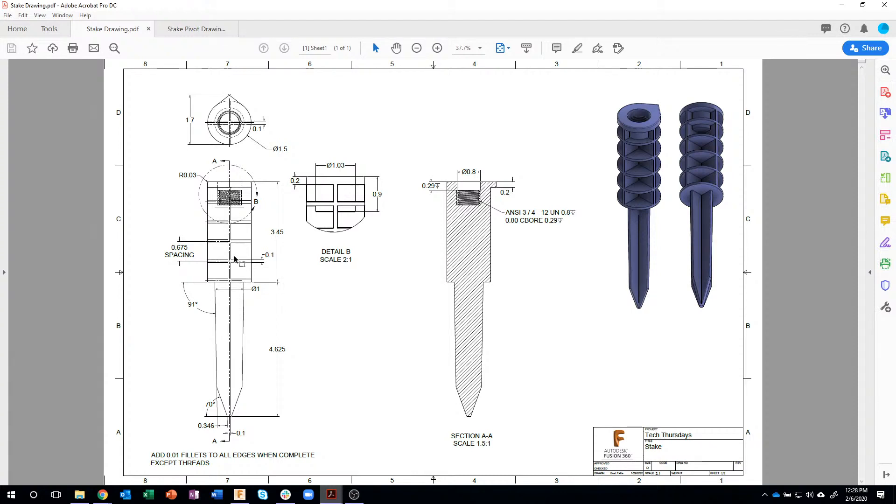
click(243, 495)
Show Sketch1 on the underside of the stake's bottom disc and open it for editing
shift+middle_drag(269, 288, 239, 283)
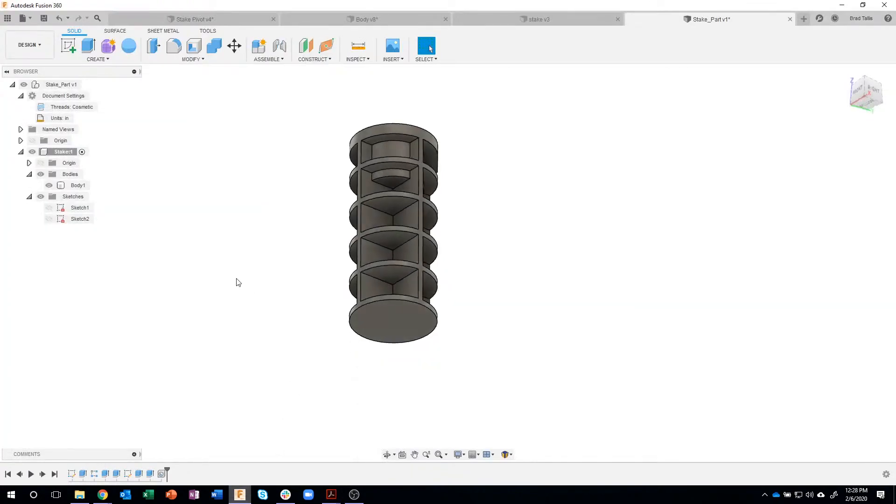
click(49, 207)
shift+middle_drag(190, 302, 229, 380)
scroll(377, 334, up, 2)
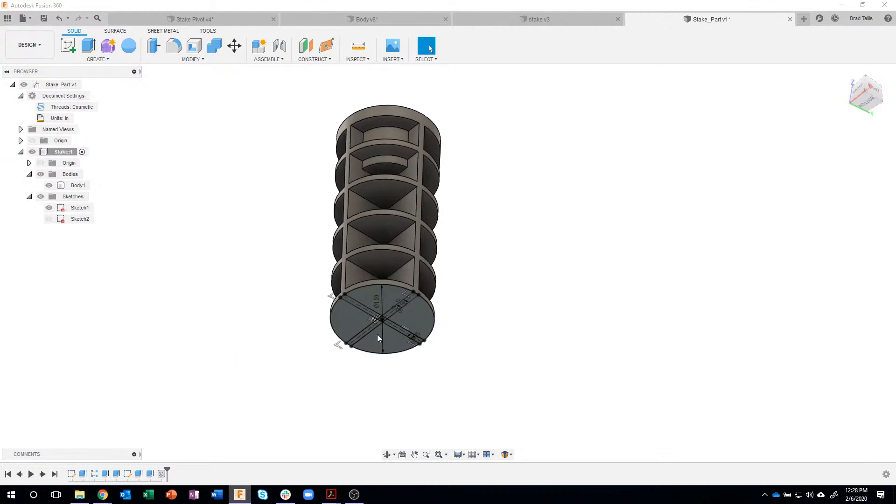
scroll(391, 342, up, 3)
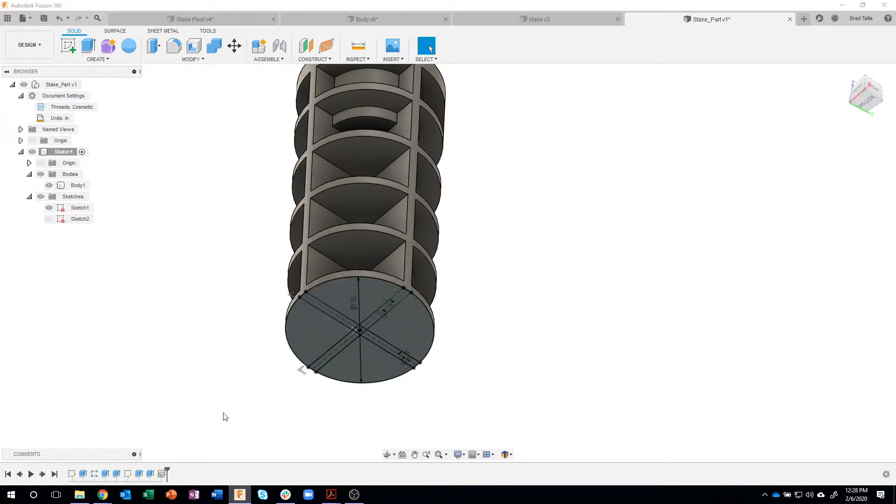
double_click(71, 474)
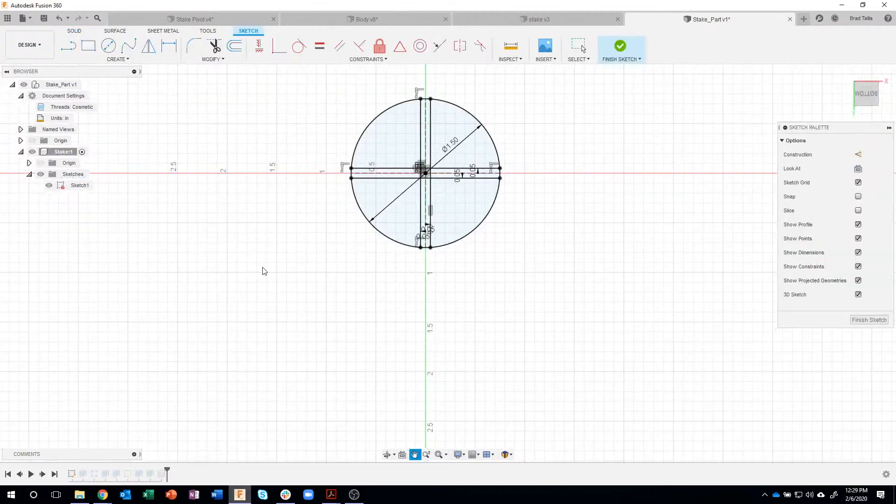
Sketch a 1 in diameter circle centered on the origin in Sketch1 and finish the sketch
click(108, 45)
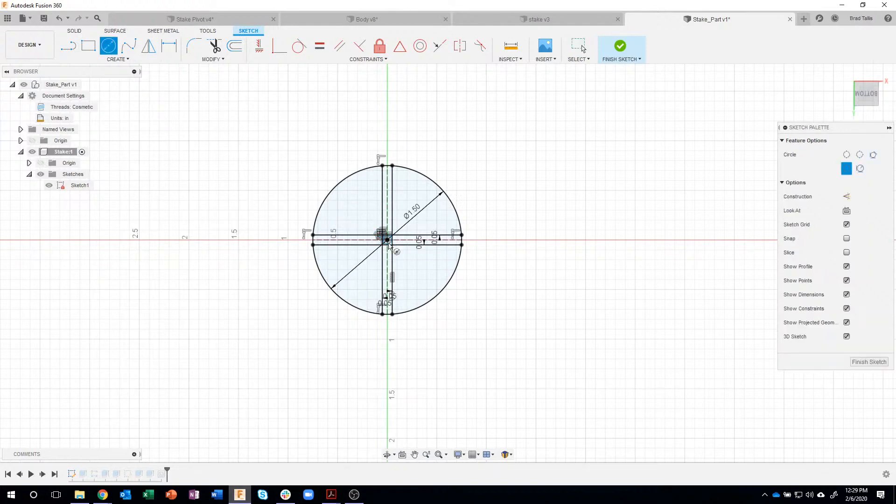
click(387, 240)
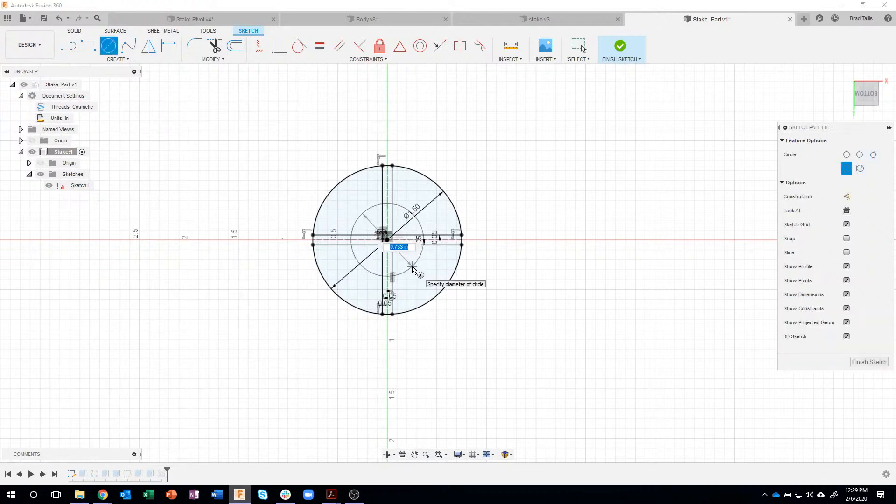
text(1)
key(Return)
key(Escape)
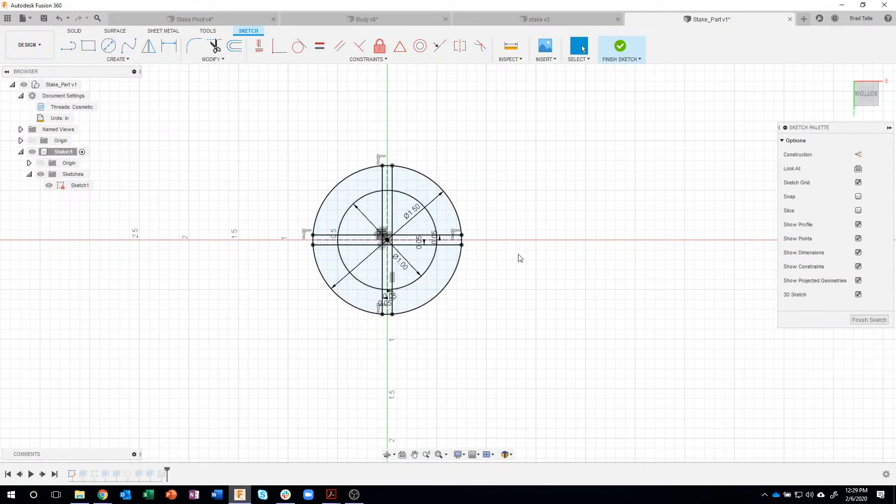
click(622, 47)
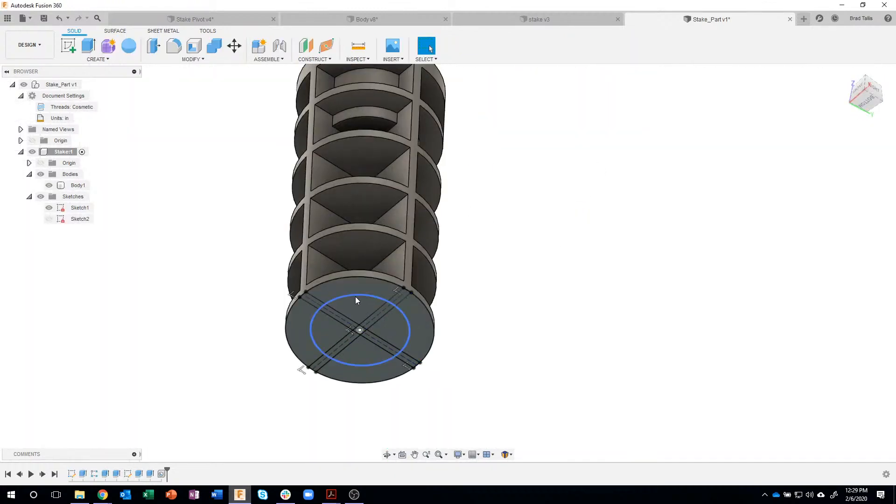
Select the four rib profiles inside the 1 in circle and the small square where they cross on the stake's underside
shift+middle_drag(379, 289, 407, 387)
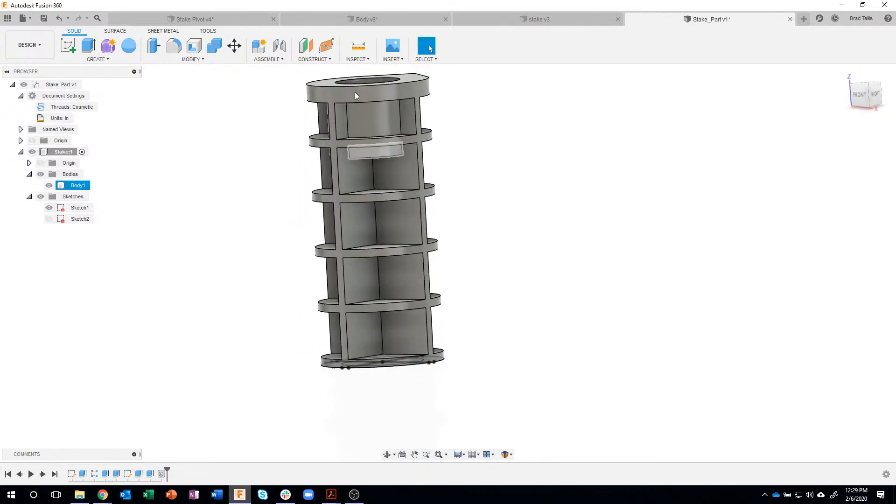
mouse_move(540, 220)
shift+middle_down()
mouse_move(532, 310)
mouse_move(504, 315)
shift+middle_up()
scroll(485, 305, up, 5)
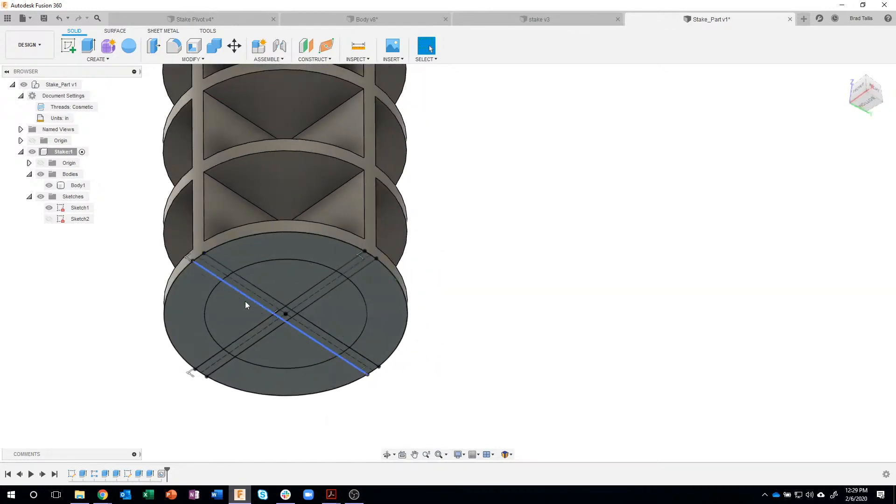
scroll(242, 281, up, 3)
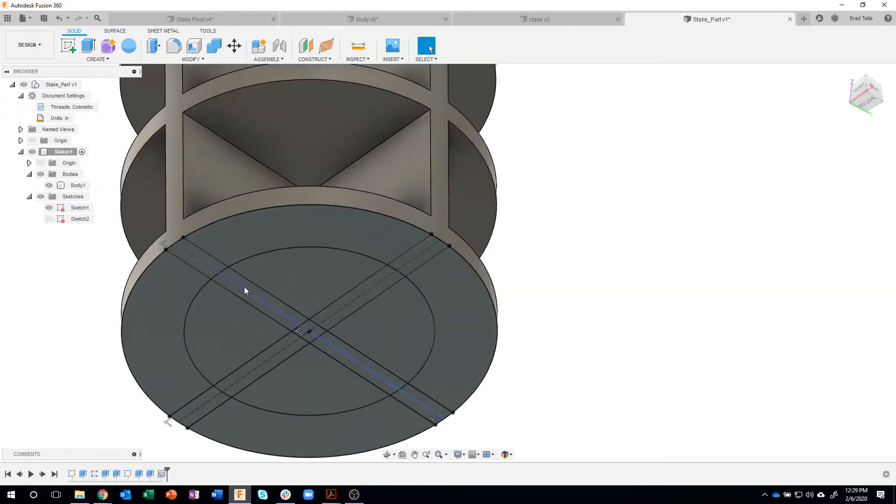
click(251, 287)
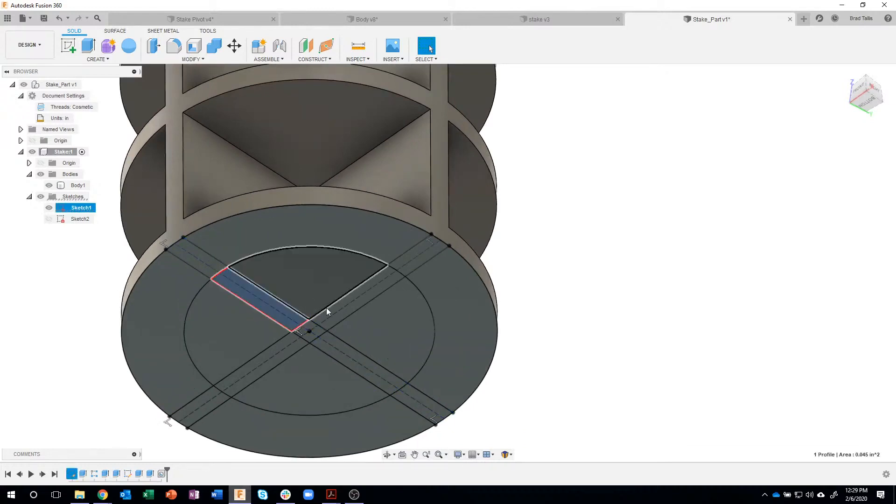
click(340, 302)
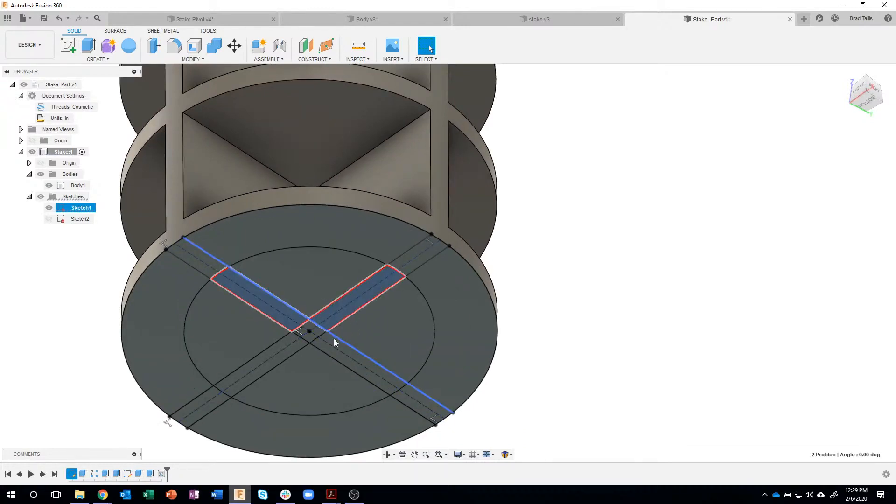
click(332, 339)
click(290, 351)
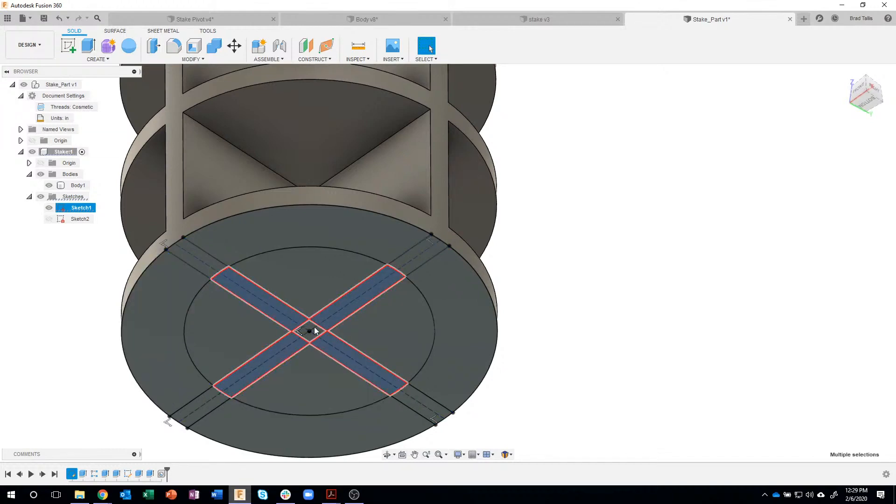
scroll(316, 329, up, 4)
scroll(298, 338, up, 2)
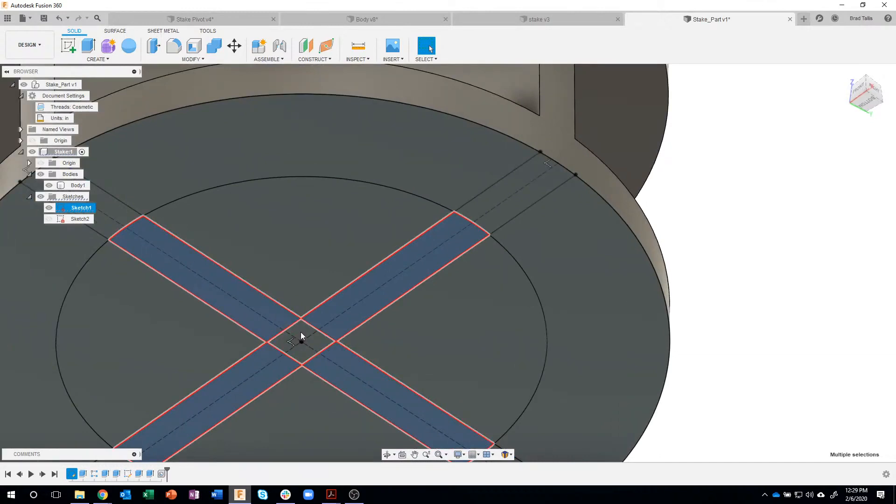
scroll(301, 335, up, 4)
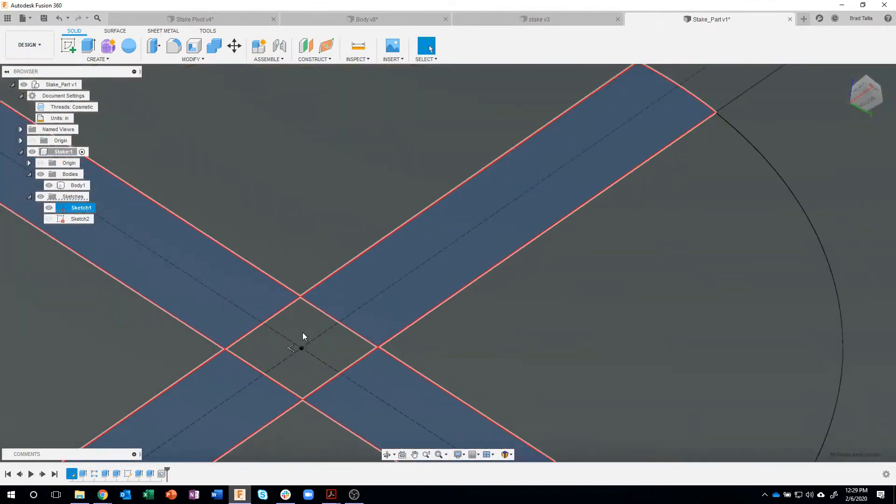
click(336, 343)
scroll(336, 341, down, 6)
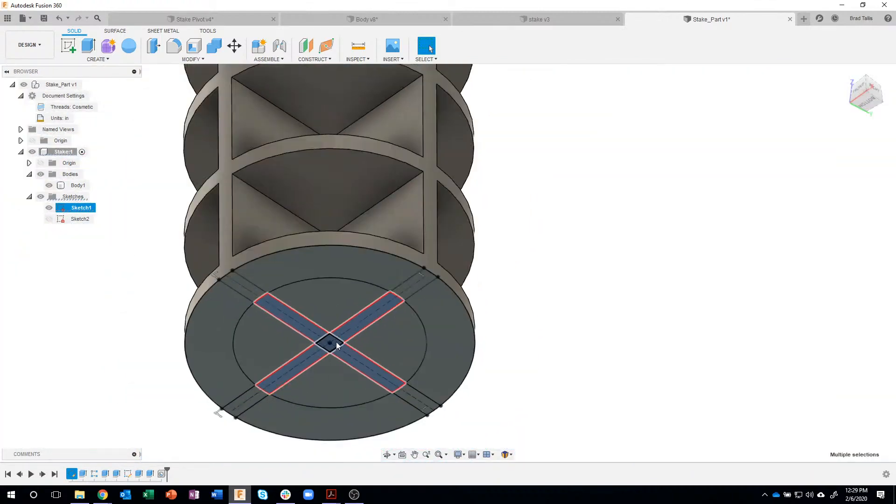
Set up a Join extrusion of the selected cross profiles, extending -4.625 in downward from the stake's underside
right_click(357, 329)
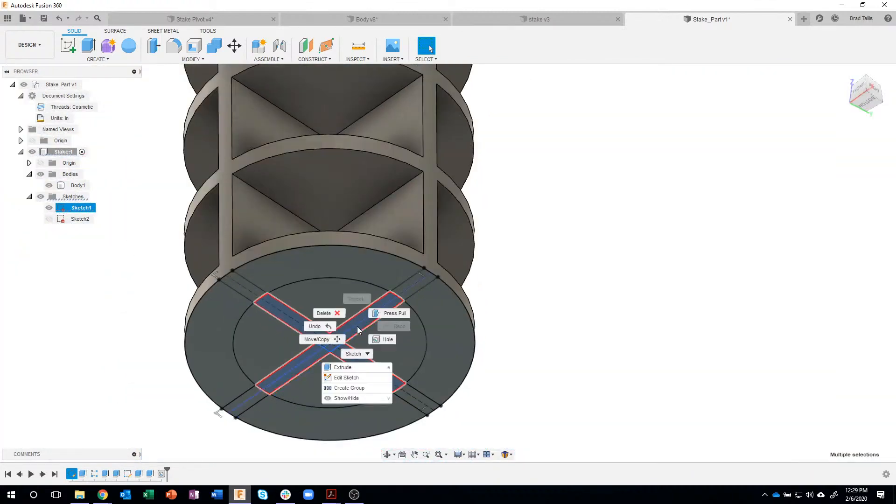
click(349, 368)
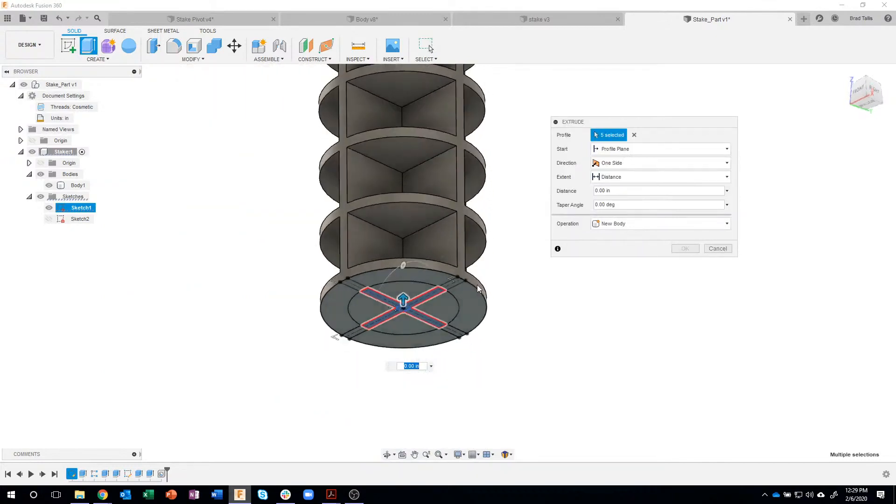
drag(375, 247, 487, 320)
shift+middle_drag(487, 322, 484, 318)
shift+middle_drag(355, 231, 352, 216)
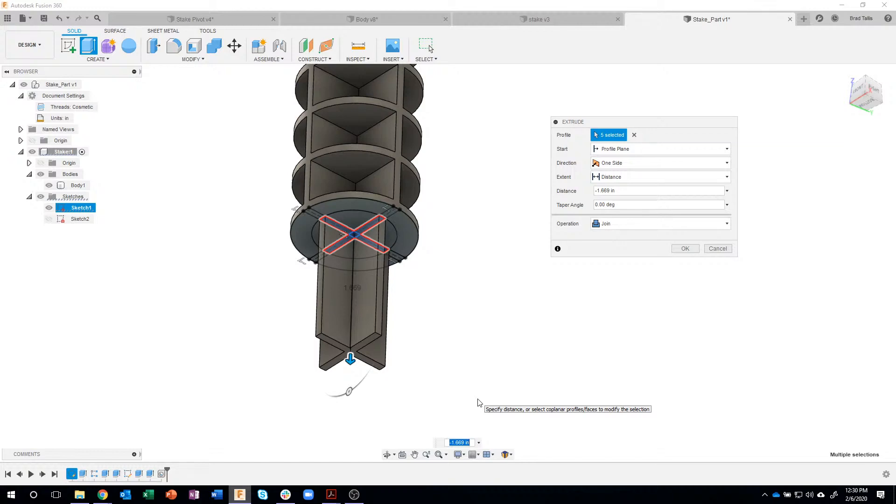
click(623, 188)
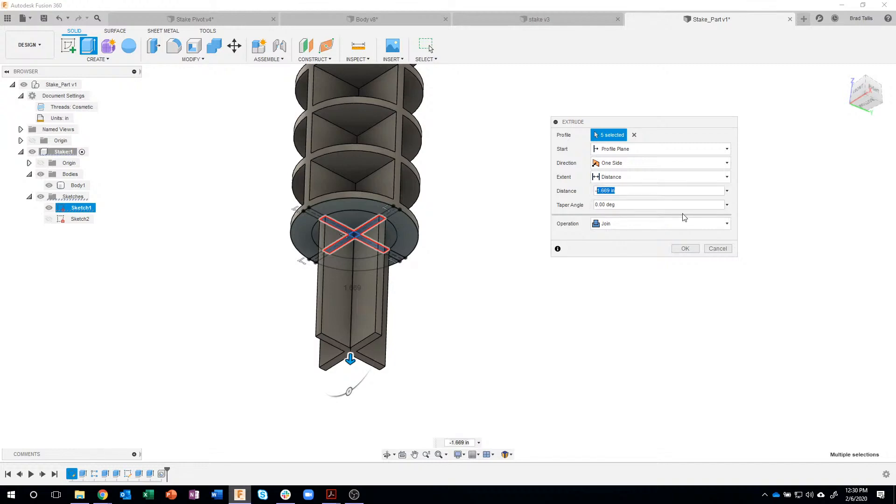
text(-4)
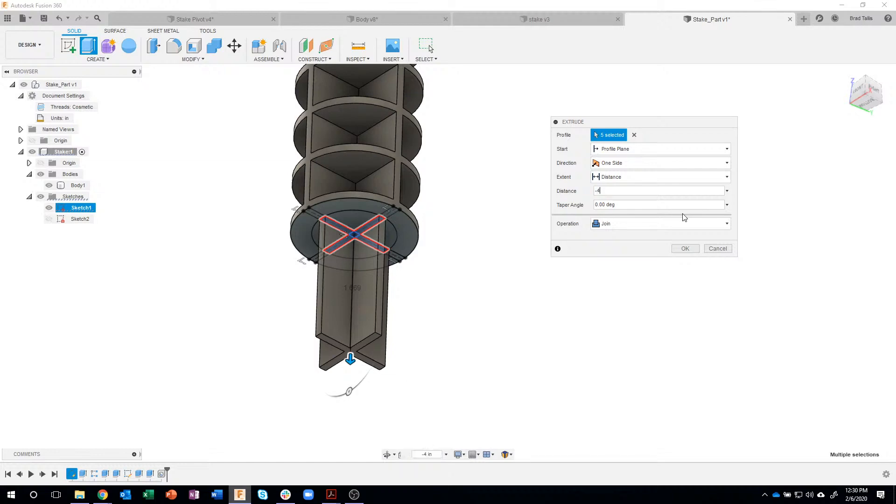
text(.625)
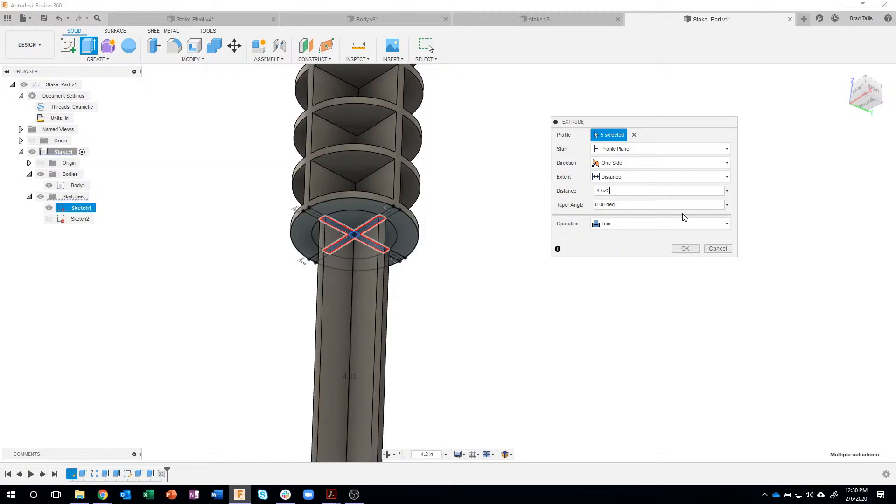
scroll(472, 221, down, 4)
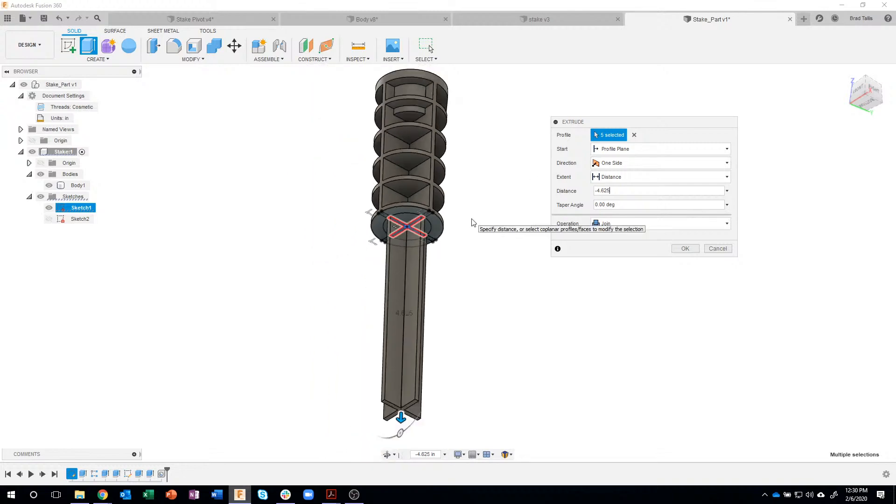
shift+middle_drag(472, 221, 492, 244)
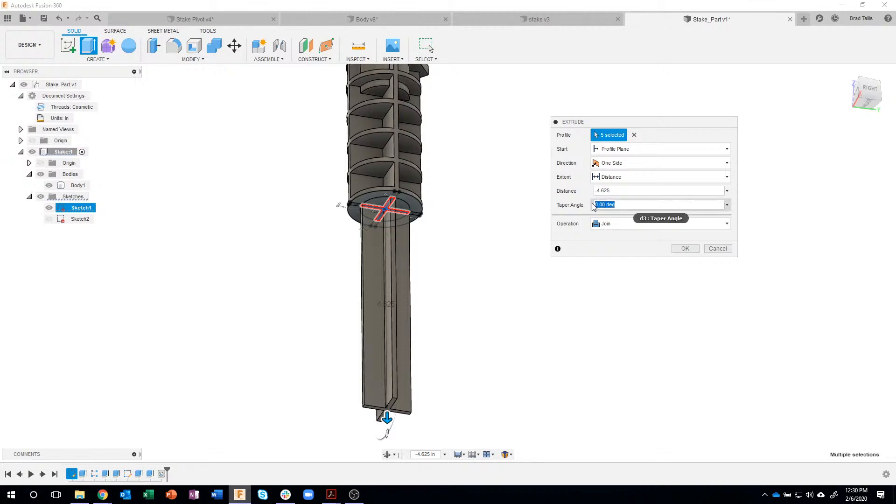
Try a -1 degree taper angle on the shaft extrusion, examine the cross ribs, and set the taper angle back to 0
text(1)
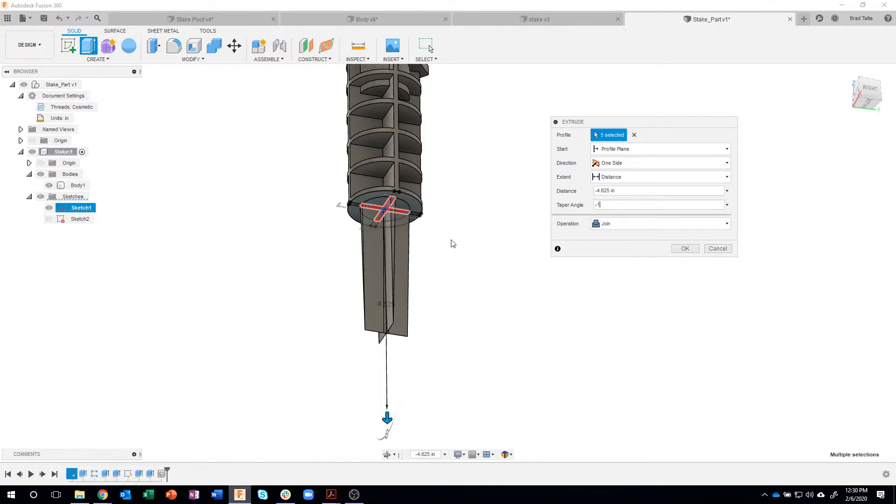
shift+middle_drag(449, 278, 390, 379)
scroll(450, 260, up, 5)
shift+middle_drag(449, 360, 466, 350)
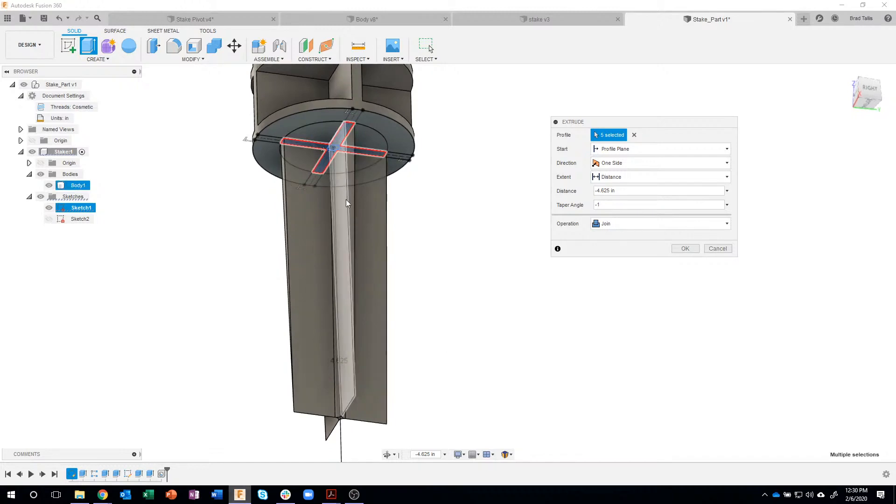
shift+middle_drag(353, 135, 334, 186)
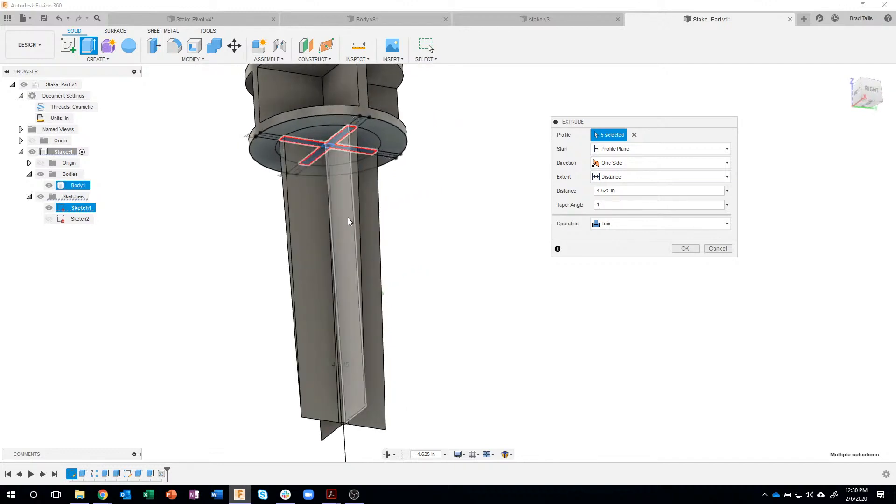
shift+middle_drag(348, 217, 413, 213)
drag(610, 204, 591, 205)
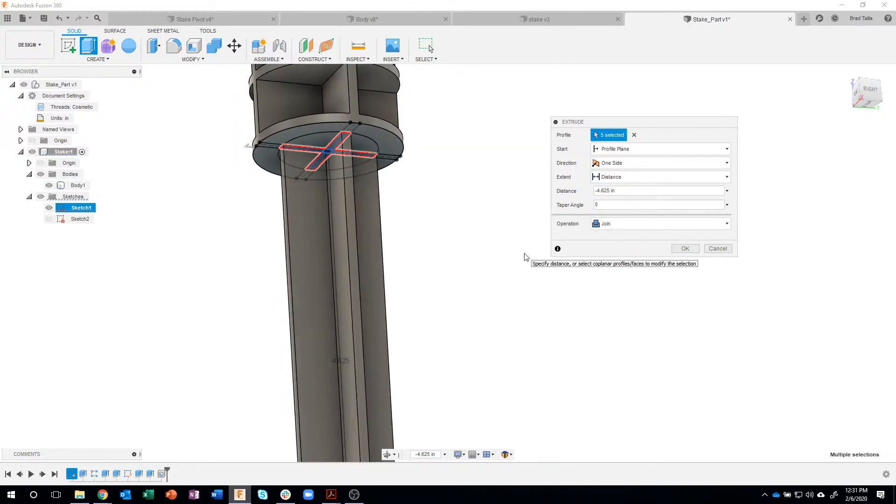
Complete the joined extrusion of the cross-shaped shaft and hide Sketch1
scroll(472, 274, down, 4)
scroll(471, 273, down, 2)
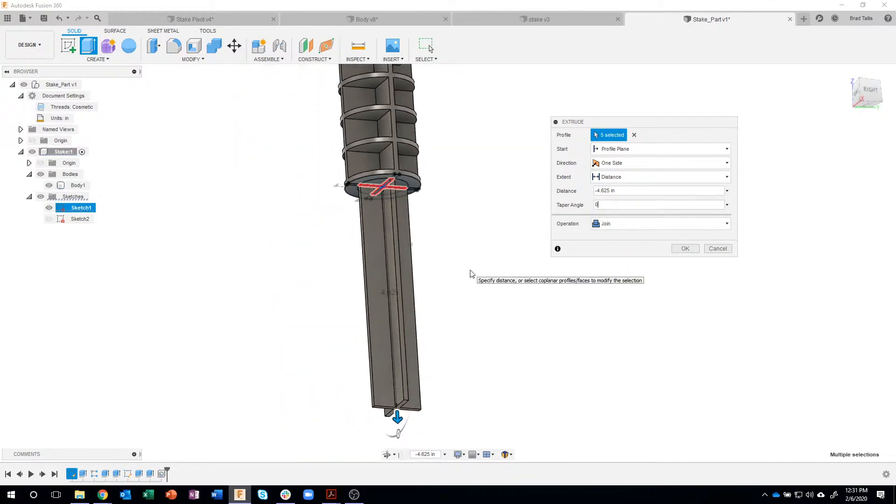
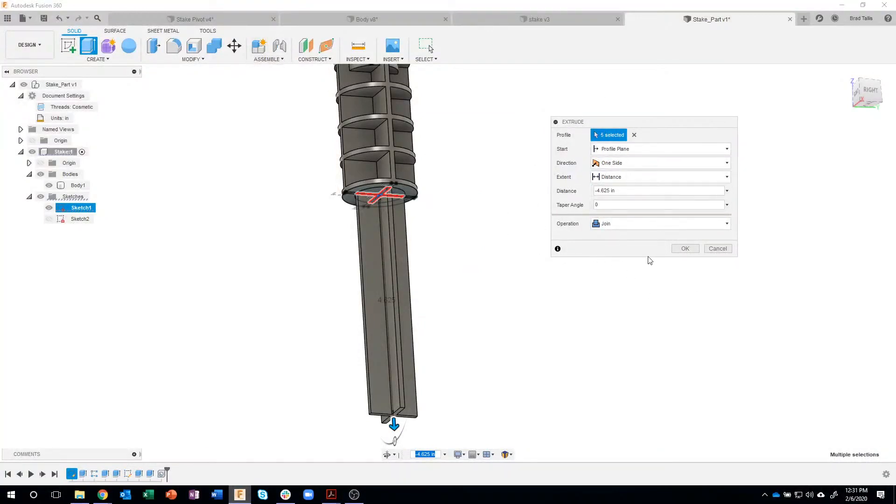
click(684, 251)
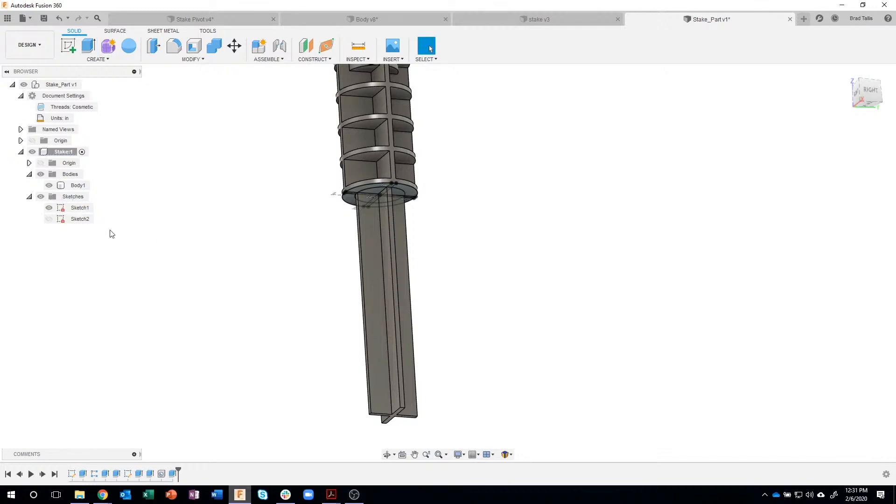
click(49, 208)
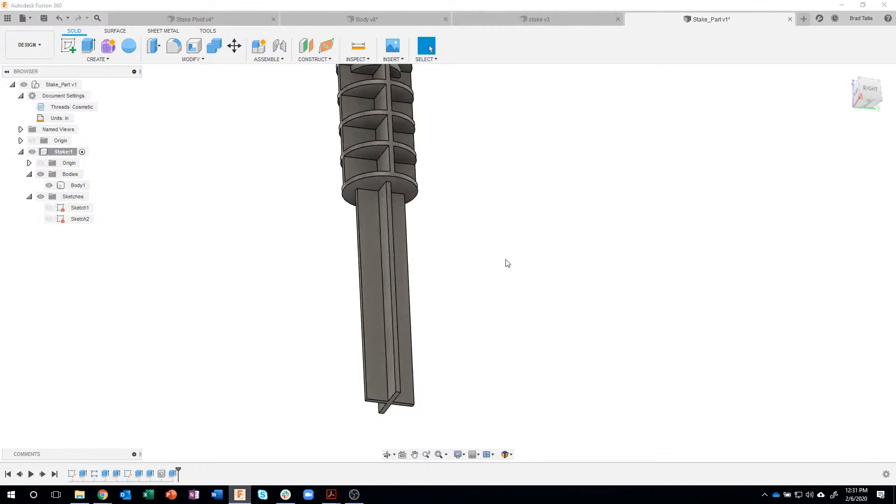
Bring up the solid modification commands for the cross-shaped shaft
click(192, 59)
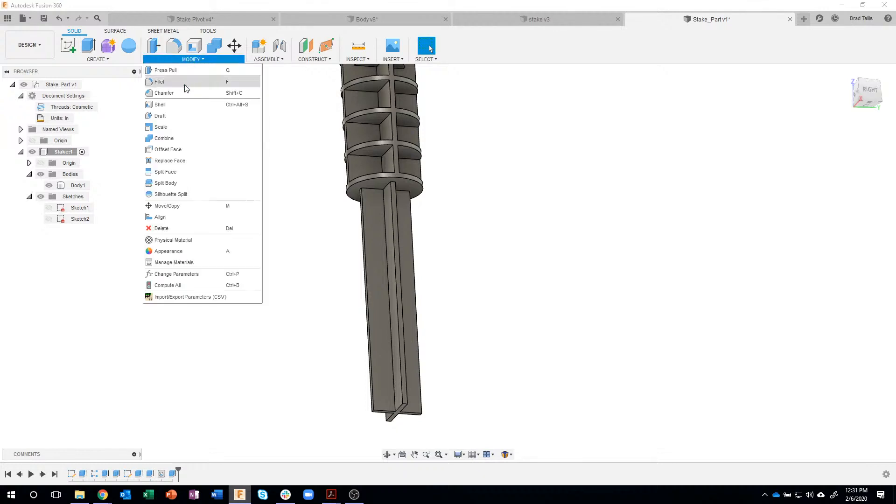
Start a Draft and pick the underside of the lowest disc, where the cross-shaped ribs begin, as the parting plane
click(185, 117)
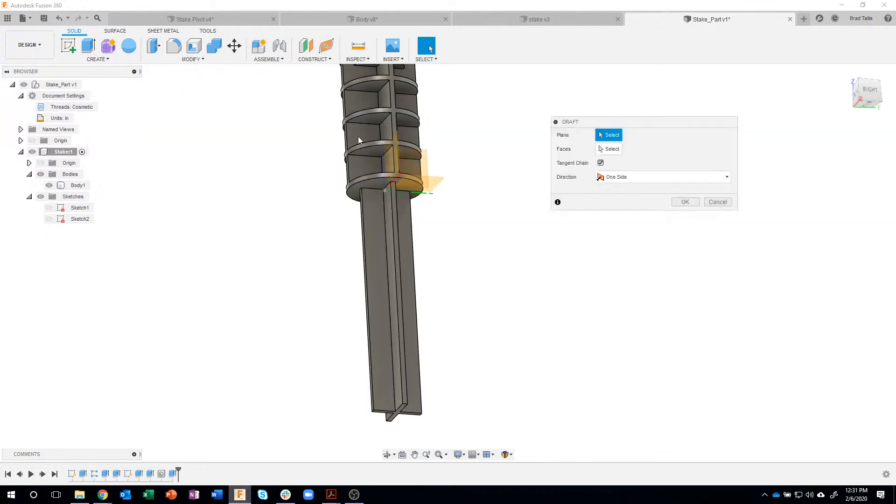
mouse_move(520, 192)
shift+middle_down()
mouse_move(520, 176)
mouse_move(499, 203)
mouse_move(503, 187)
shift+middle_up()
scroll(502, 187, up, 2)
scroll(570, 139, up, 2)
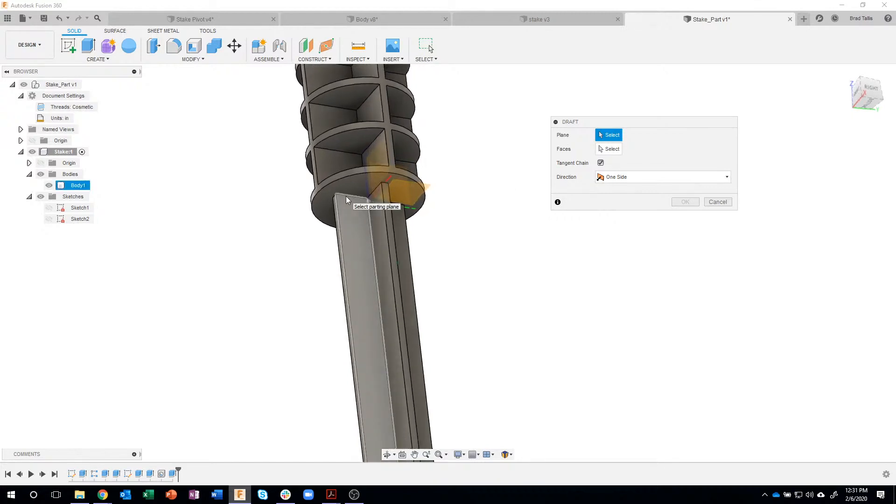
shift+middle_drag(343, 195, 337, 190)
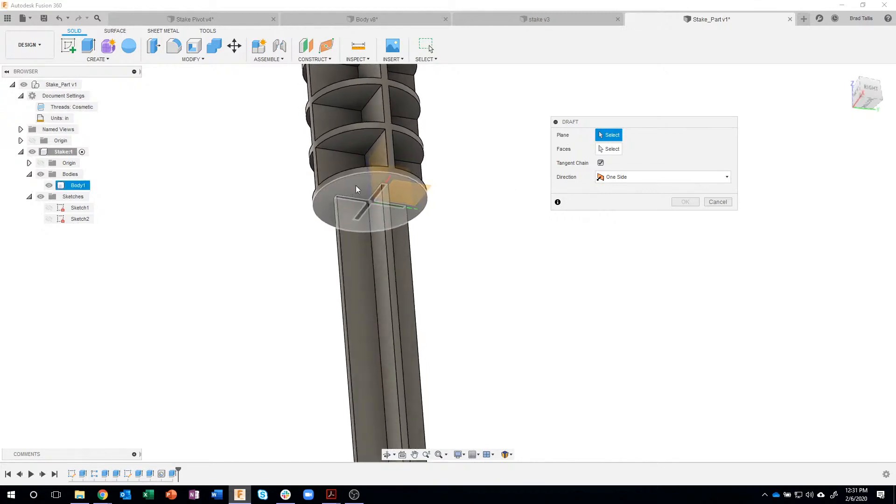
click(352, 187)
Select the narrow outer end faces of two adjacent ribs on the lower stake as faces to draft
scroll(425, 223, up, 4)
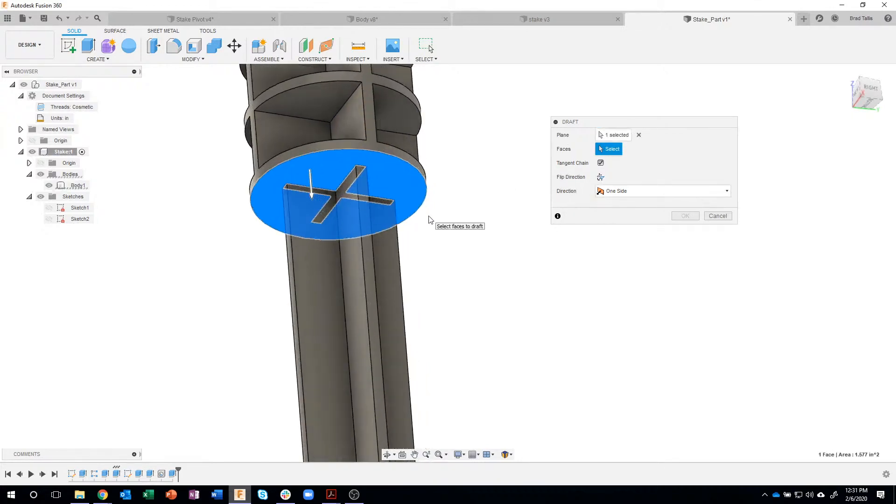
shift+middle_drag(337, 228, 326, 232)
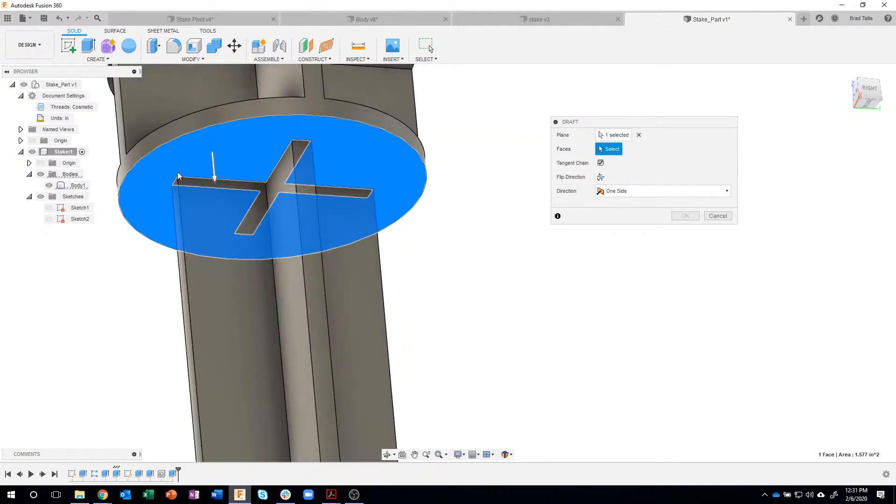
shift+middle_drag(226, 176, 611, 224)
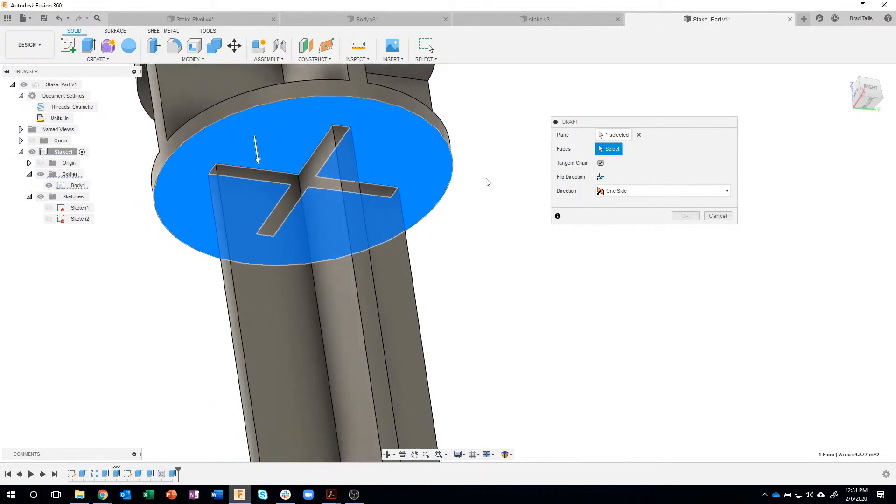
shift+middle_drag(327, 210, 613, 152)
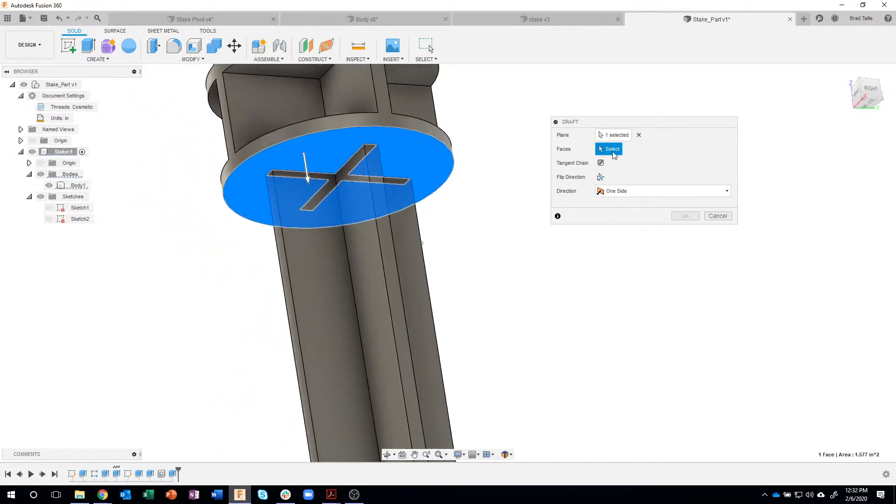
scroll(614, 151, down, 2)
scroll(597, 238, down, 2)
shift+middle_drag(585, 251, 400, 244)
click(395, 230)
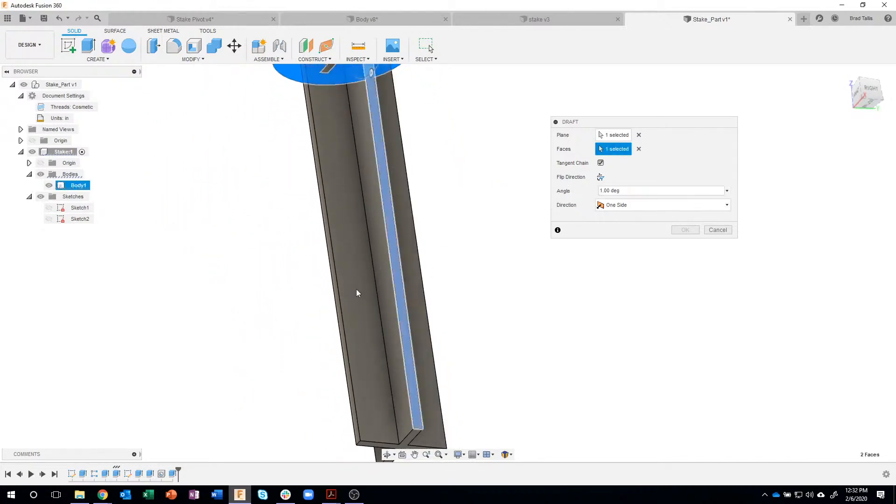
scroll(344, 422, up, 3)
click(357, 367)
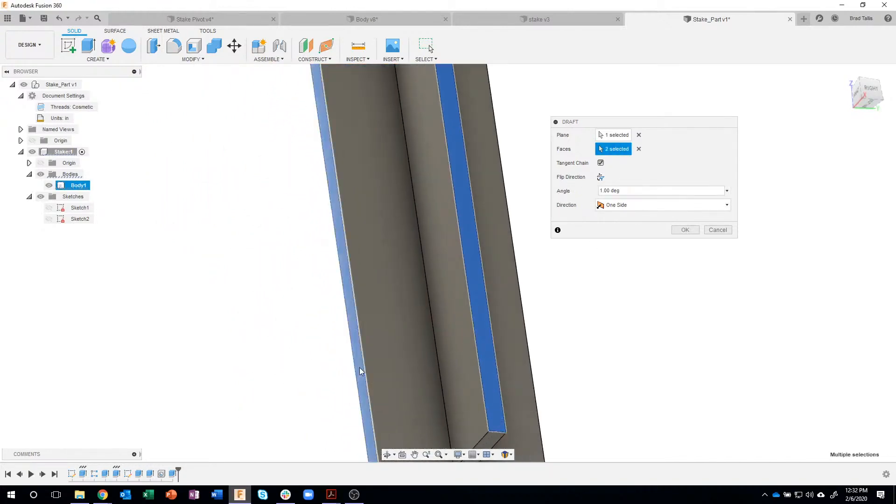
Add the narrow outer end faces of the other two ribs to the draft selection
scroll(383, 360, down, 4)
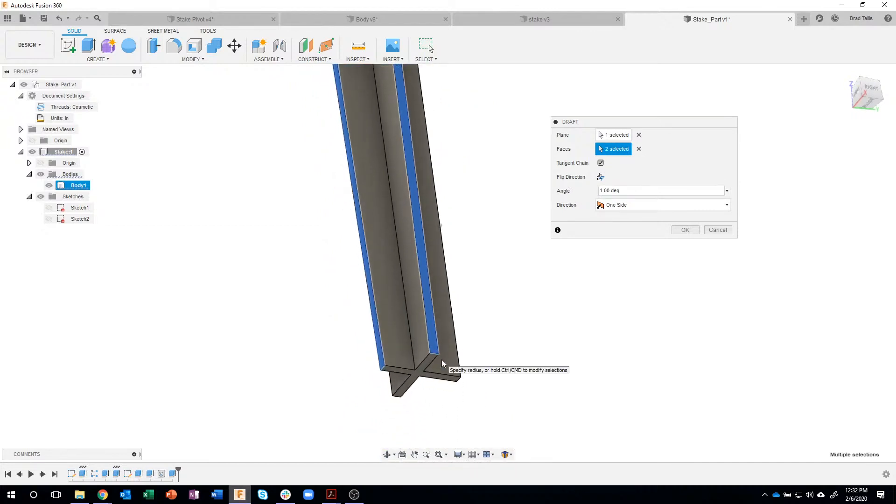
shift+middle_drag(442, 360, 463, 363)
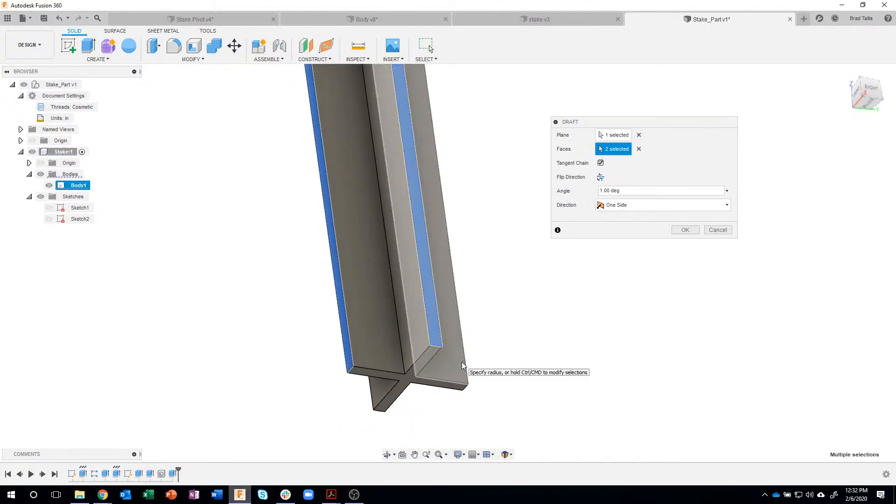
click(462, 362)
click(472, 395)
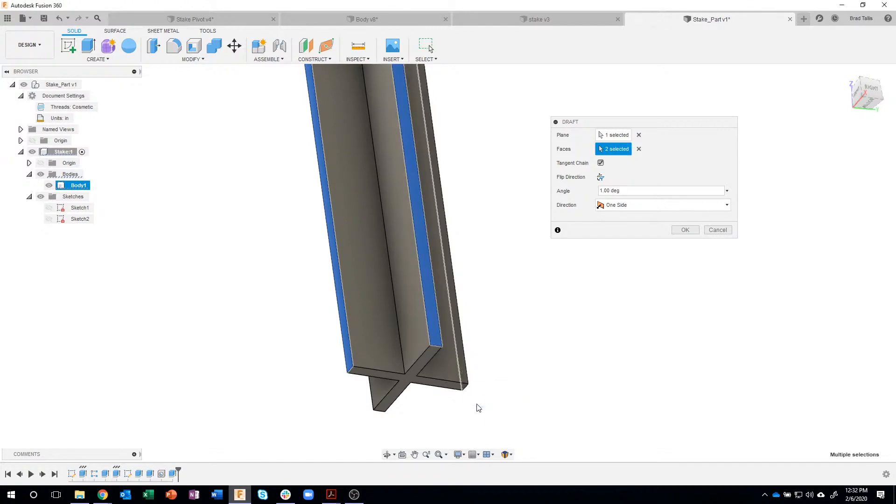
click(376, 388)
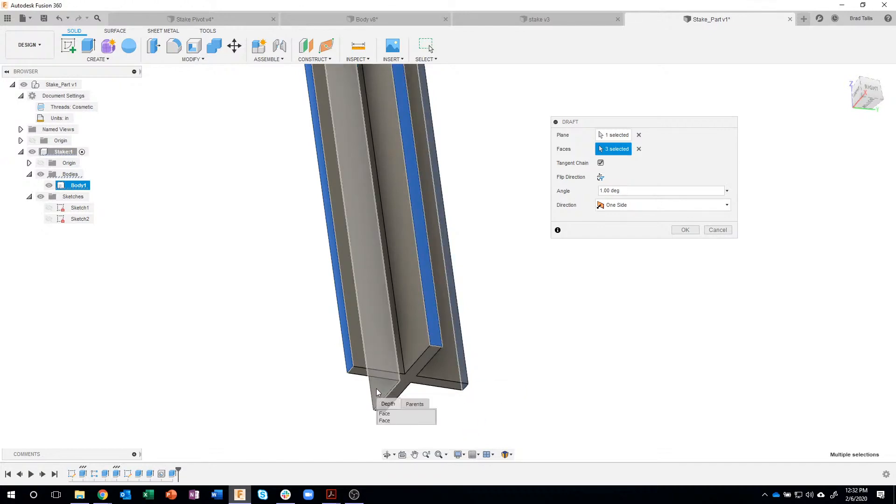
click(382, 421)
scroll(577, 348, down, 5)
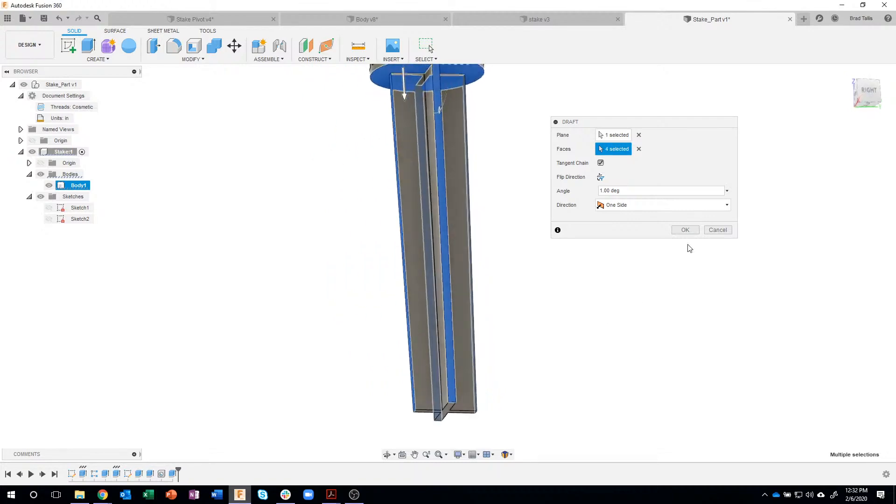
Try a draft angle of 2 degrees, reduce it to 1 degree and complete the draft on the four rib faces
click(867, 93)
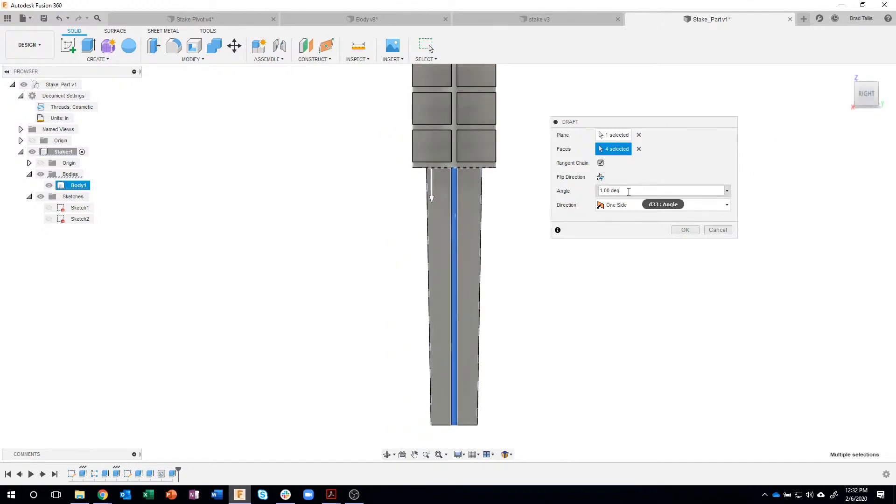
click(606, 190)
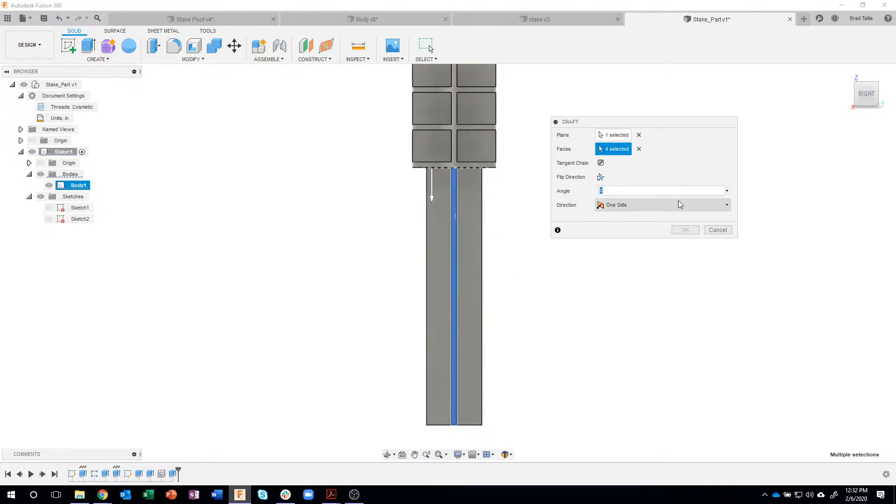
text(2)
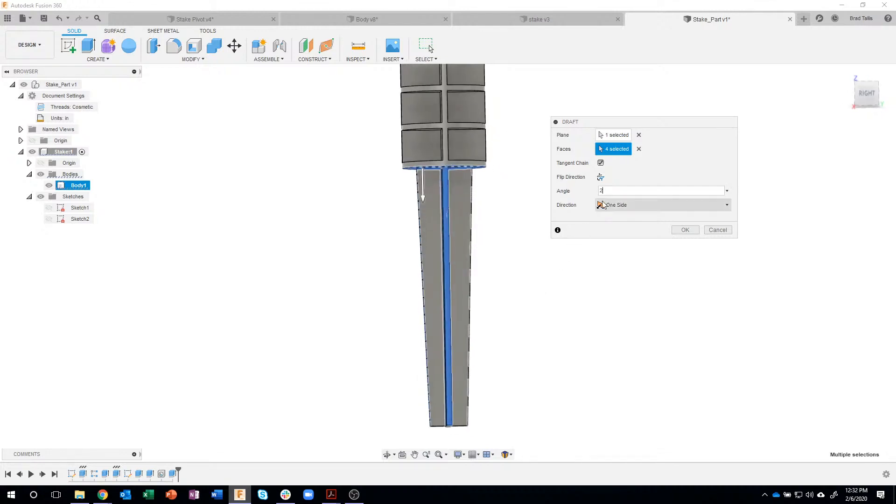
drag(609, 192, 586, 197)
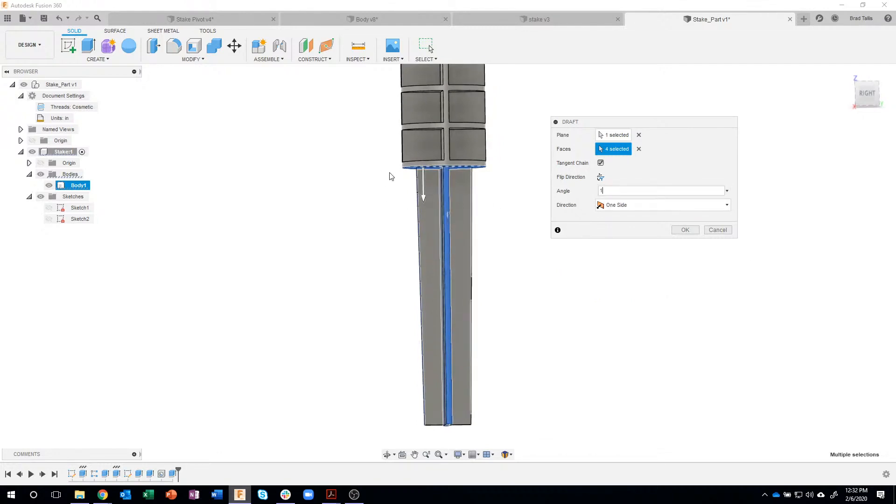
click(685, 230)
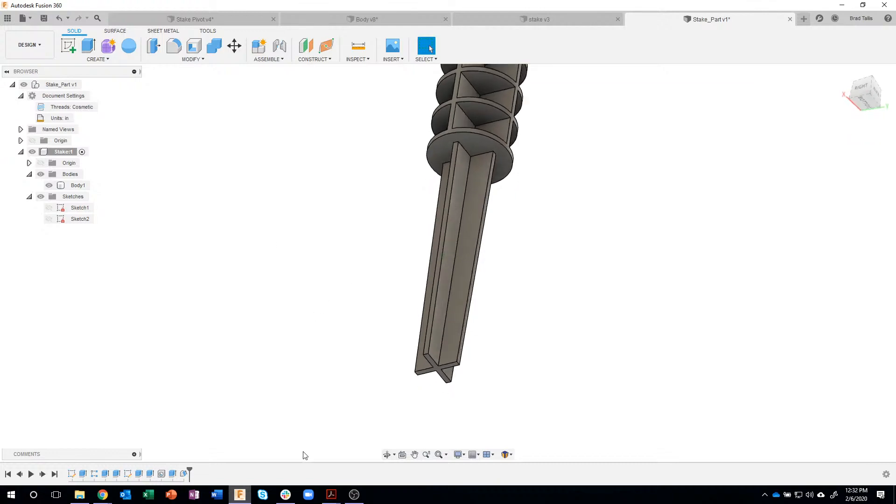
Switch to the PDF open in Acrobat to consult it, and return to Fusion 360
mouse_move(330, 492)
click(327, 472)
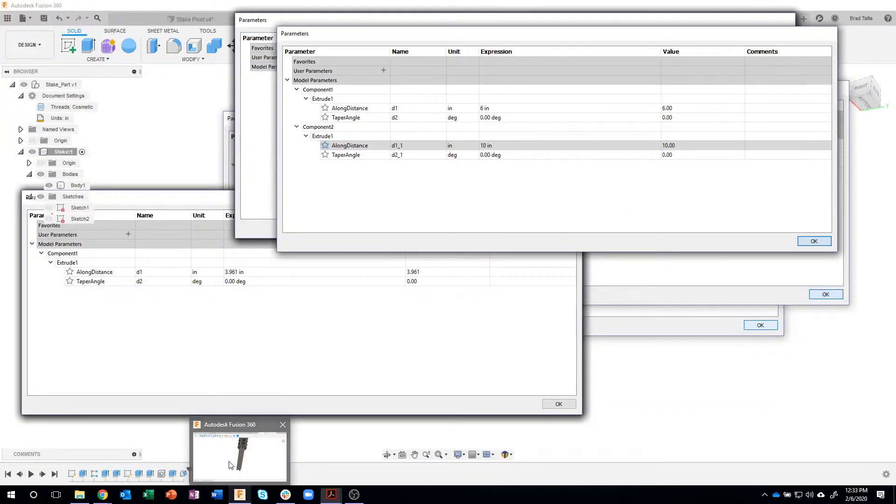
click(235, 464)
Start an Equal distance chamfer of about 0.259 in on the outer bottom edge of one rib at the stake's tip
scroll(560, 360, up, 1)
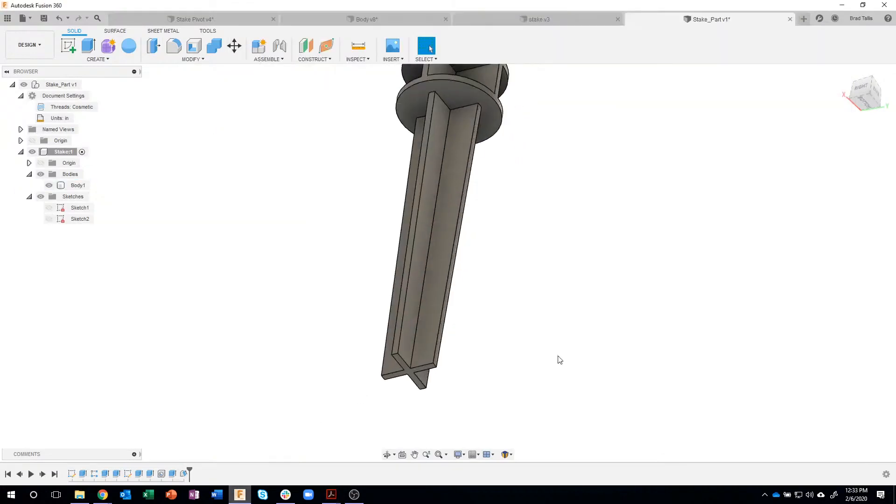
click(433, 379)
scroll(394, 369, up, 2)
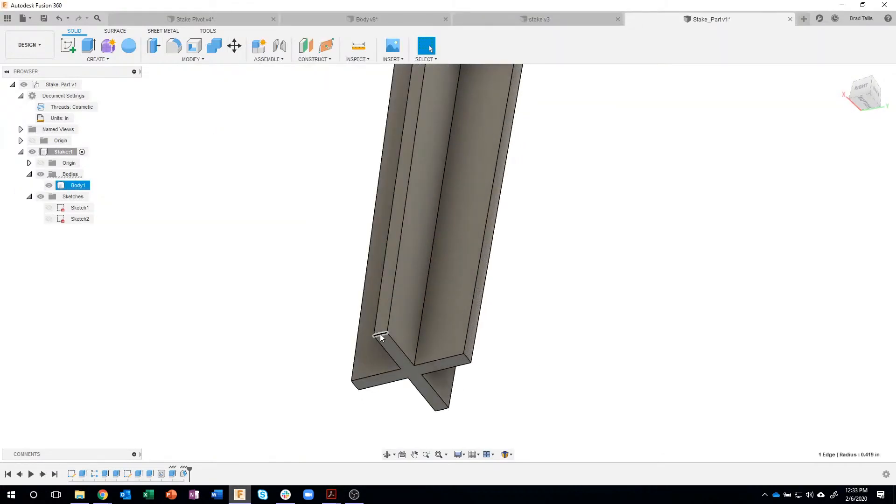
right_click(381, 337)
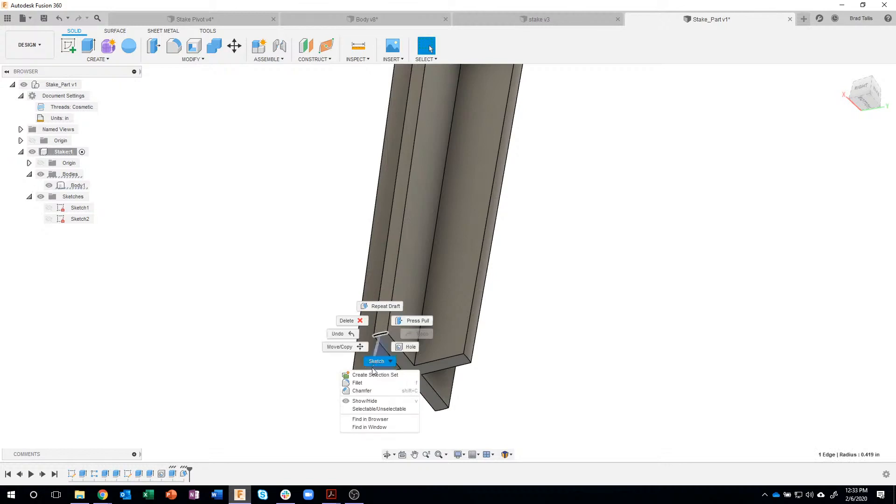
click(370, 391)
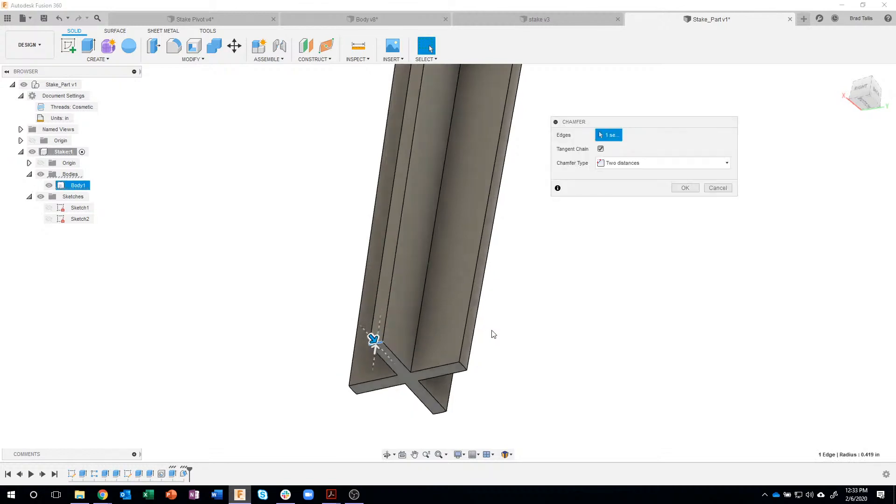
click(651, 163)
click(646, 180)
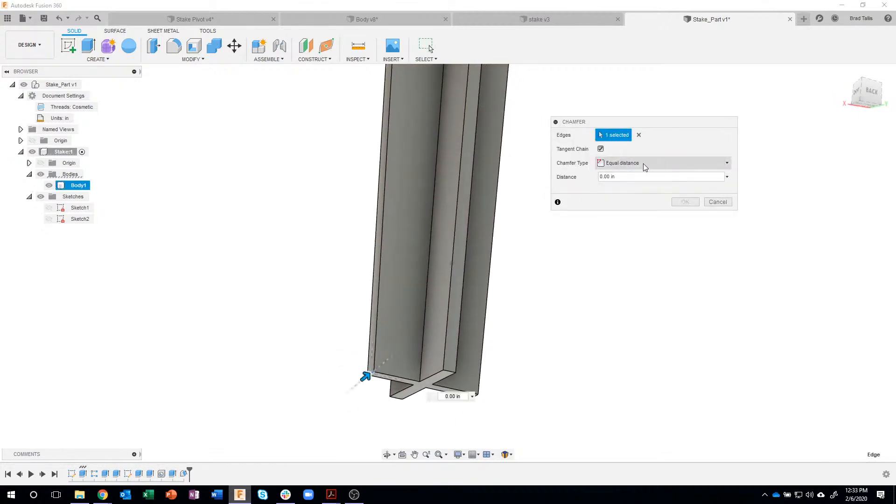
drag(351, 379, 378, 356)
Add the outer bottom edges of the other three ribs to the chamfer selection
shift+middle_drag(356, 326, 519, 404)
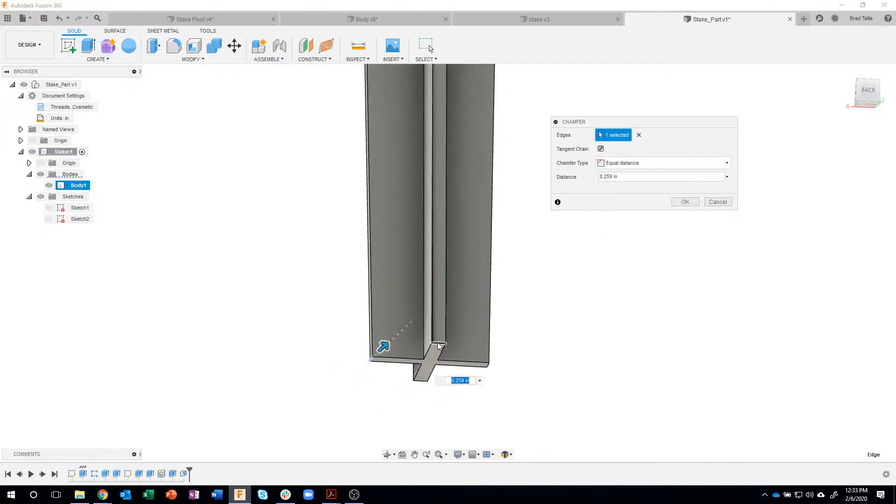
click(439, 344)
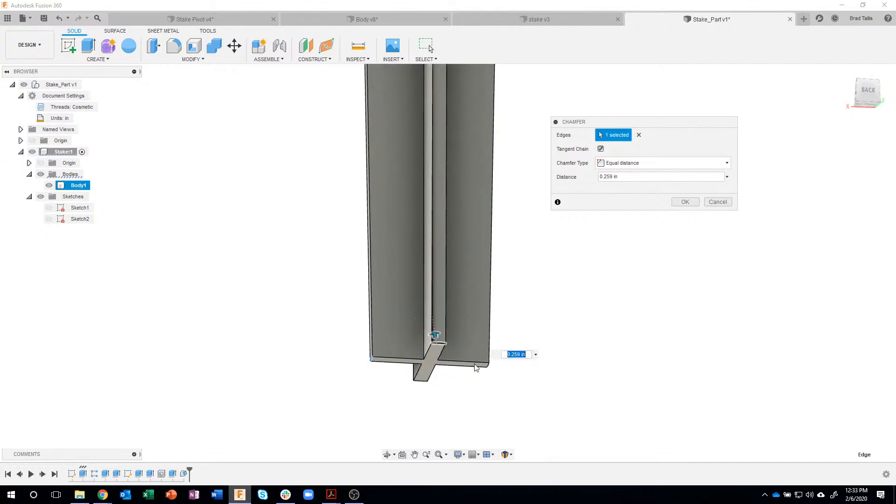
click(421, 382)
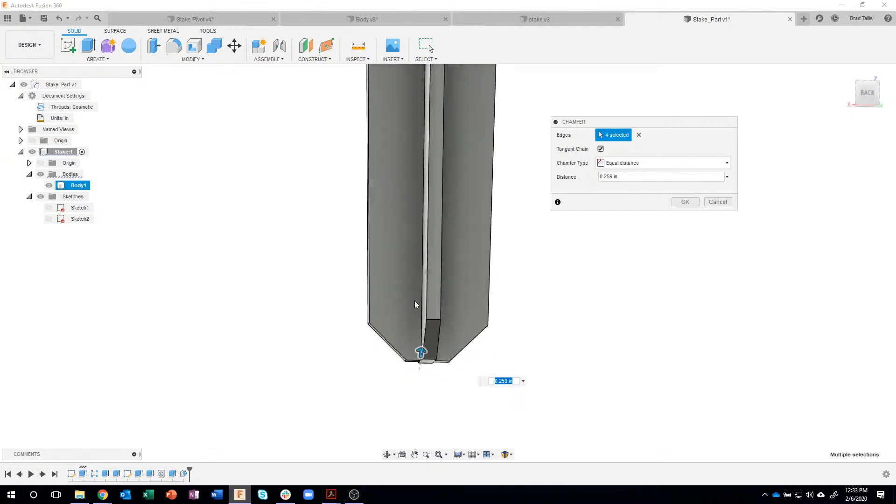
Change the rib-end chamfer to the Distance and angle type, with a distance of 0.1 in and an angle of 70 degrees
shift+middle_drag(415, 301, 407, 358)
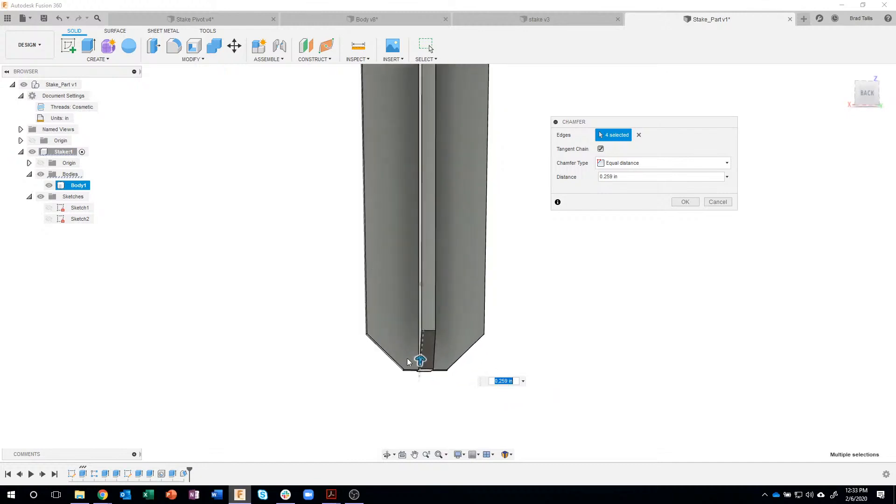
click(650, 164)
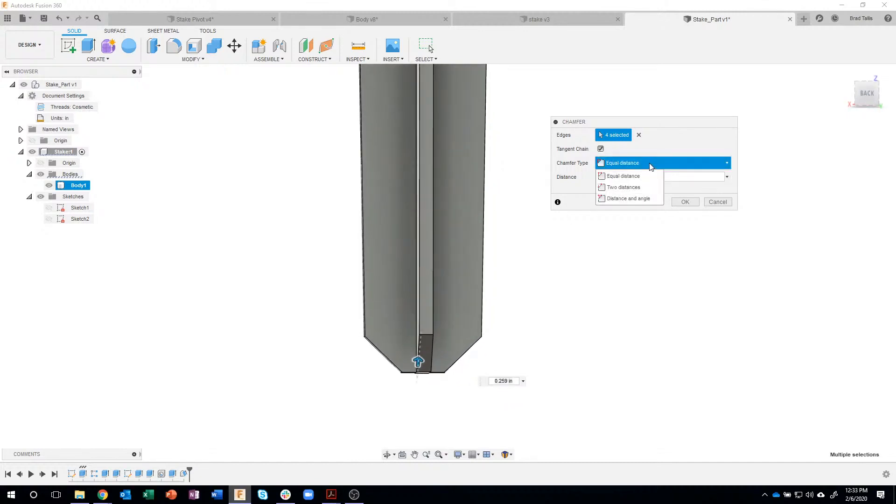
click(635, 201)
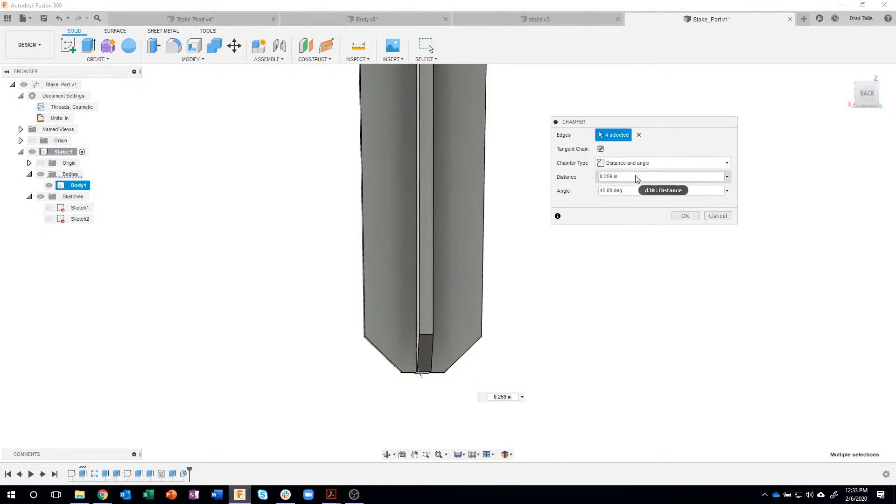
double_click(615, 178)
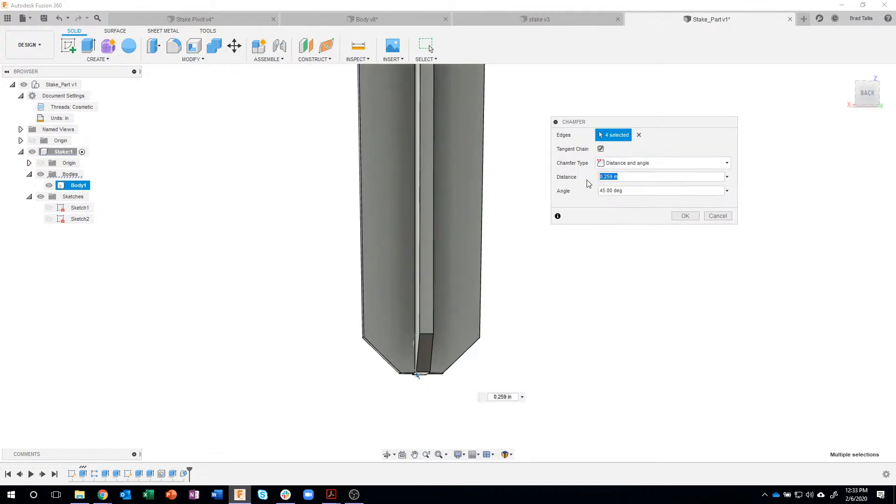
text(.1)
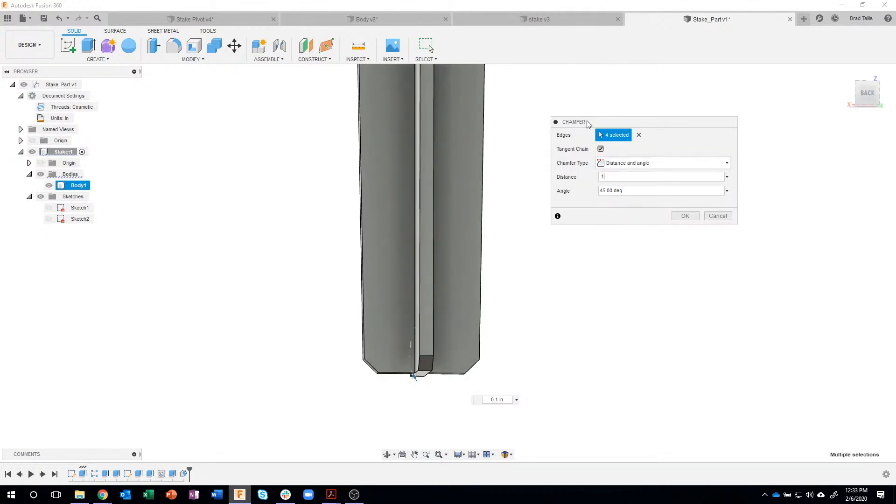
key(Tab)
text(7)
key(BackSpace)
text(0)
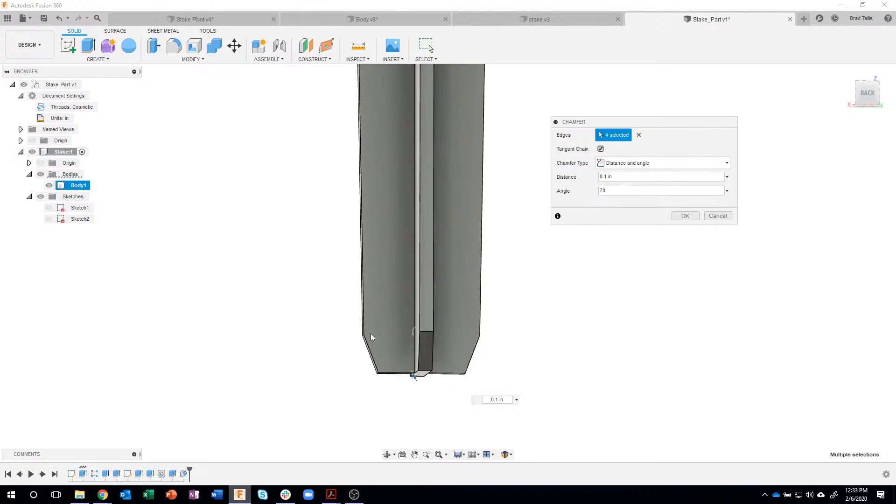
Try larger chamfer distances on the stake's tip, set the distance to 0.346 in and complete the chamfer
mouse_move(372, 337)
shift+middle_down()
mouse_move(420, 370)
mouse_move(384, 372)
shift+middle_up()
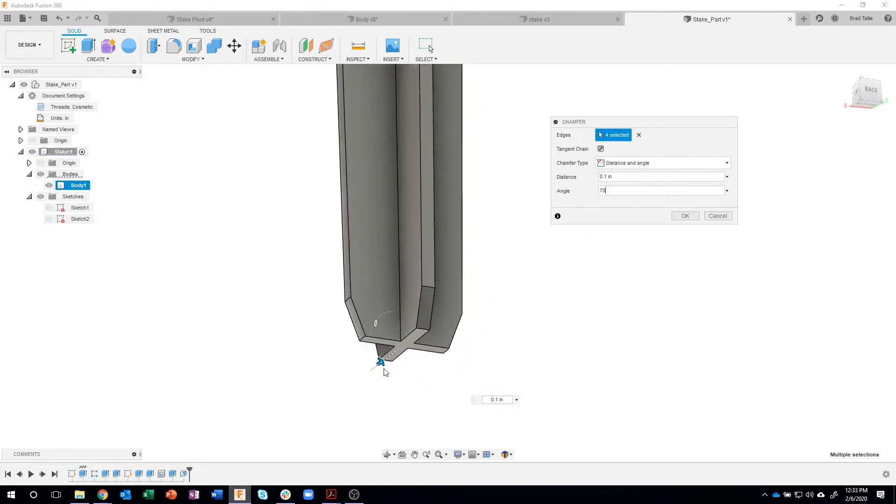
drag(380, 363, 397, 353)
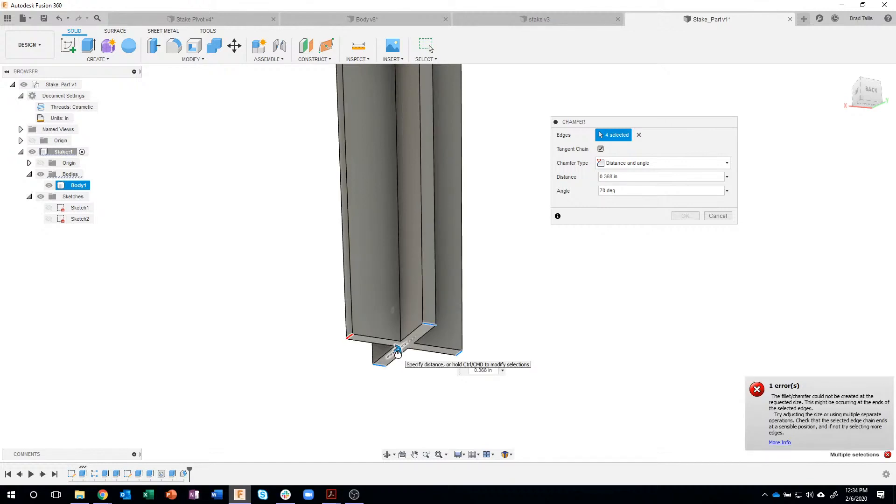
drag(397, 354, 392, 353)
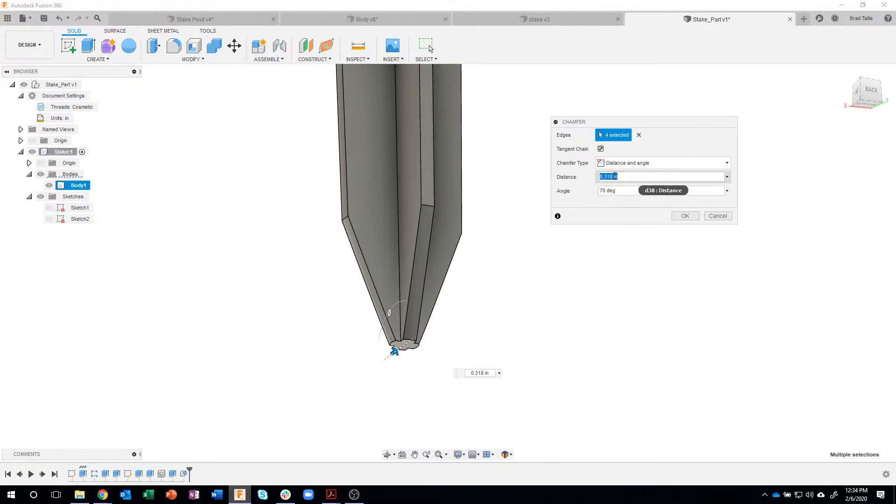
click(615, 176)
text(.346)
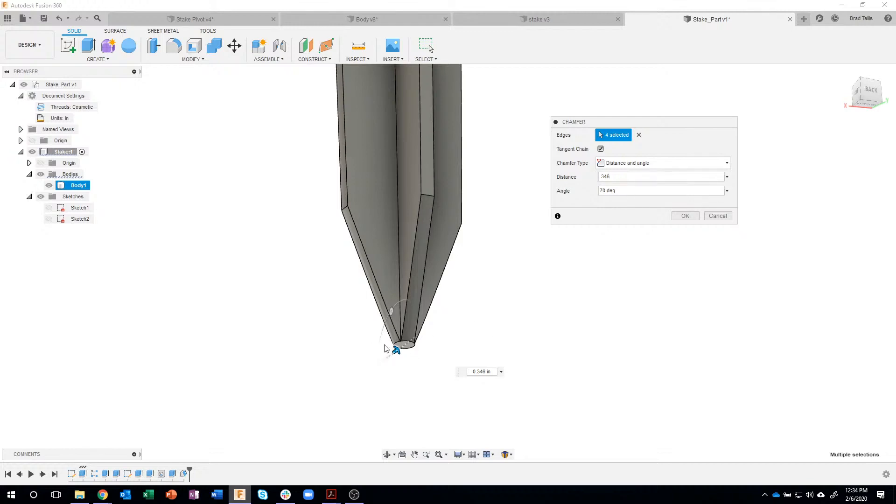
click(684, 216)
scroll(540, 382, down, 5)
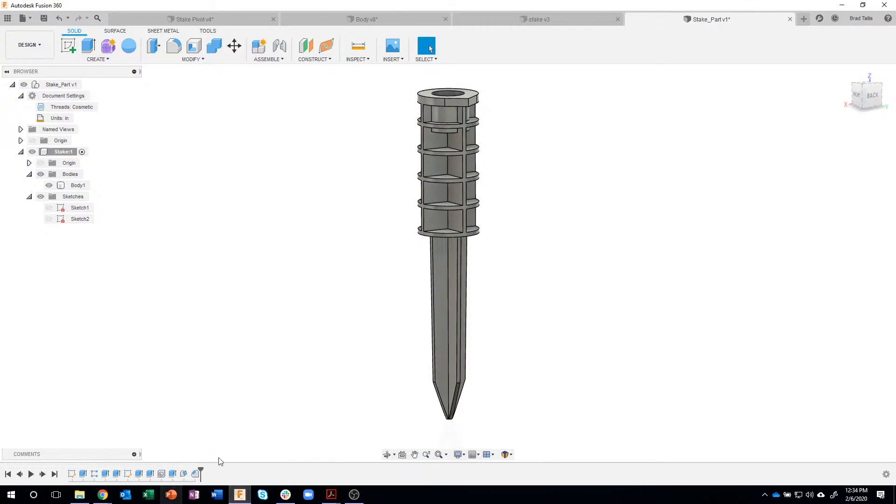
Switch to the Stake Drawing PDF in Acrobat to consult its dimensions and notes, and return to Fusion 360
mouse_move(323, 499)
click(299, 457)
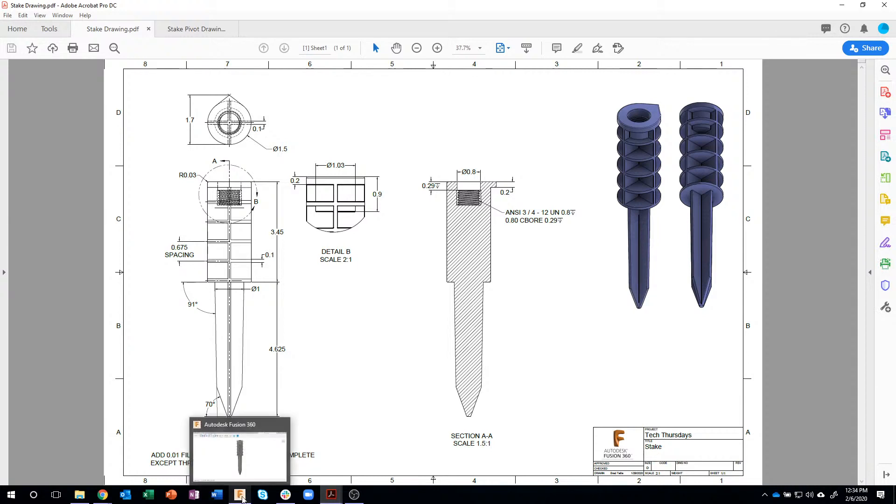
click(282, 460)
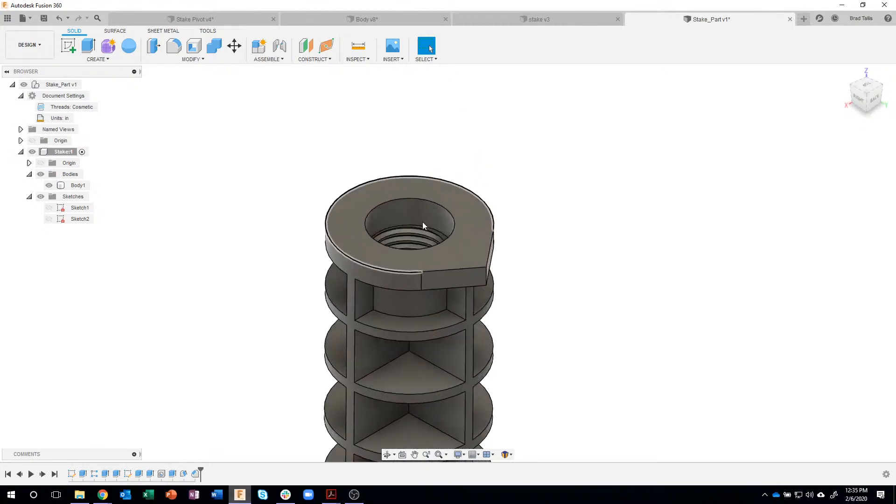
Suppress the threaded hole feature in the stake's head
scroll(402, 230, up, 3)
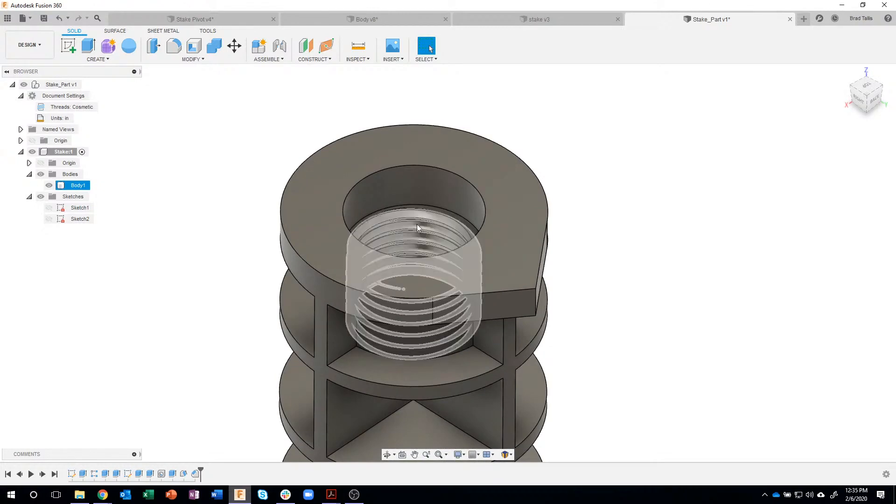
shift+middle_drag(264, 276, 175, 390)
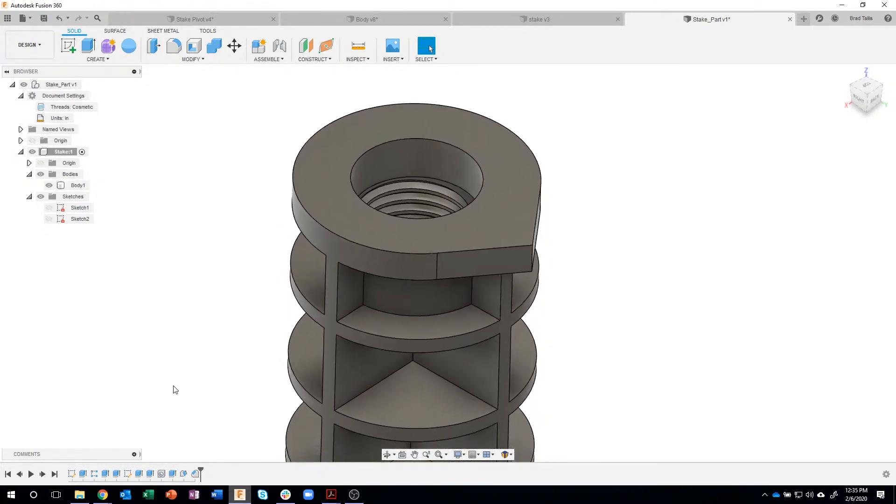
right_click(162, 475)
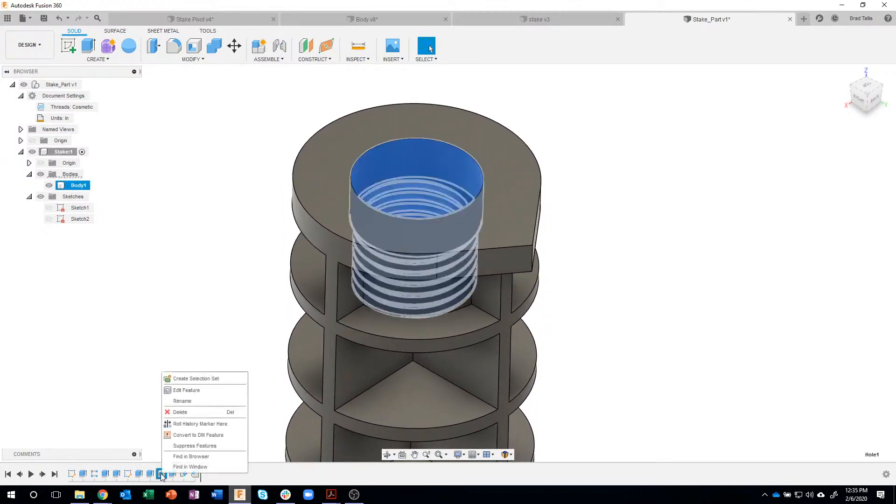
click(194, 446)
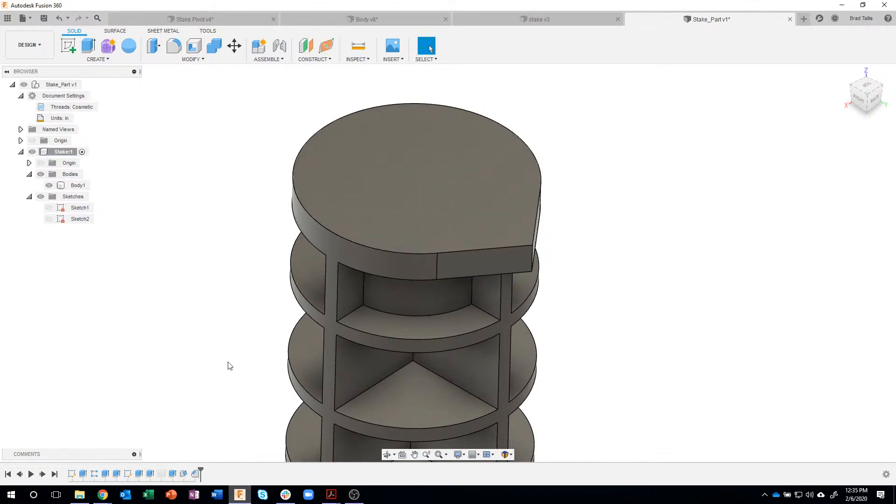
Start a constant-radius fillet and select all faces and edges of the whole stake body
scroll(235, 341, down, 2)
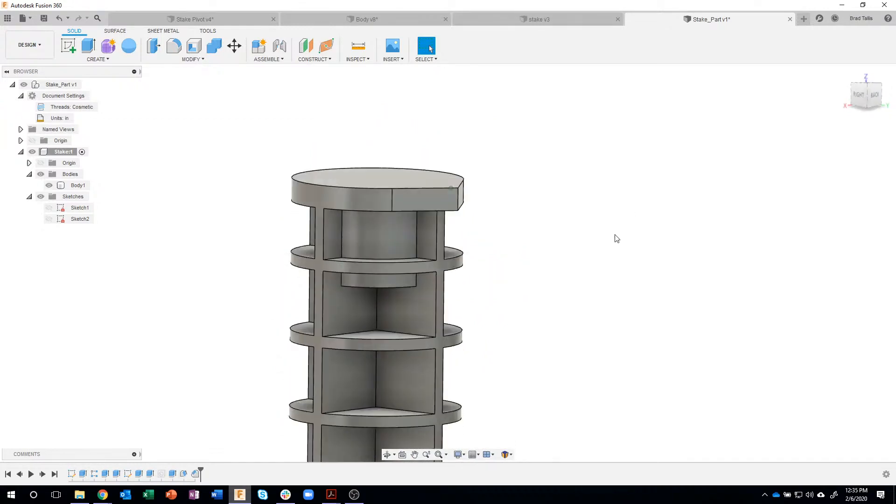
scroll(592, 297, down, 2)
scroll(590, 297, down, 3)
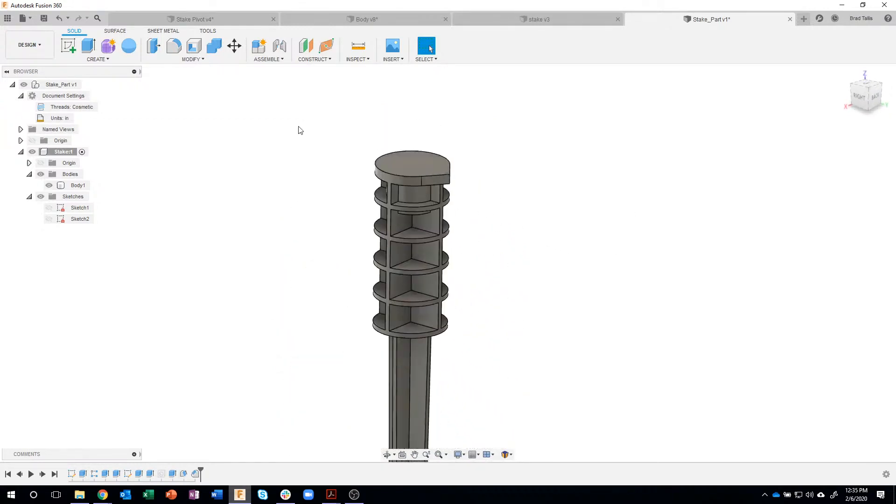
click(205, 60)
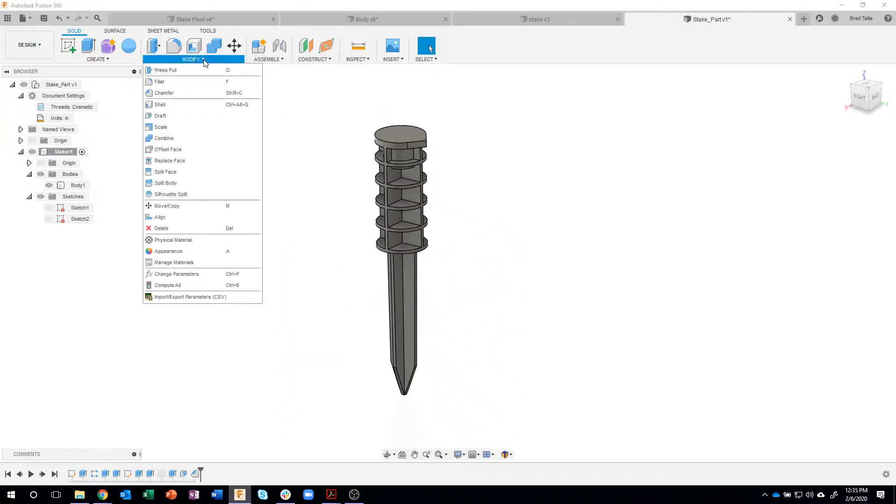
click(177, 82)
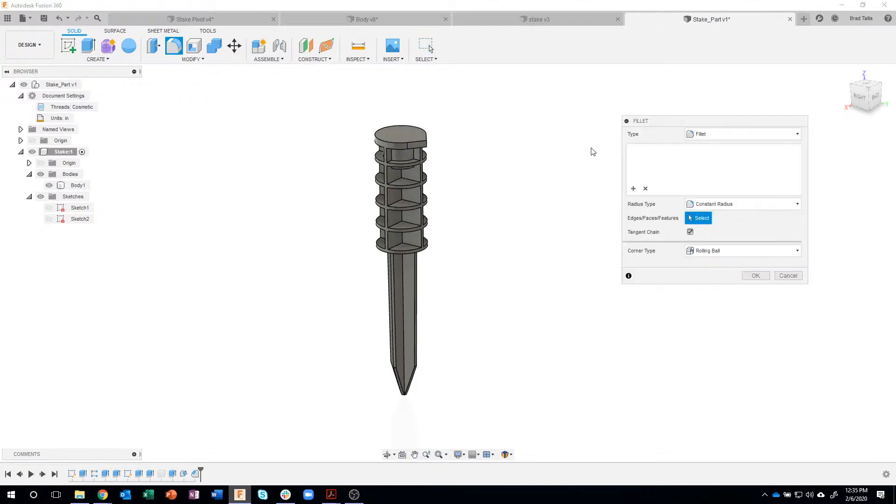
drag(320, 88, 504, 426)
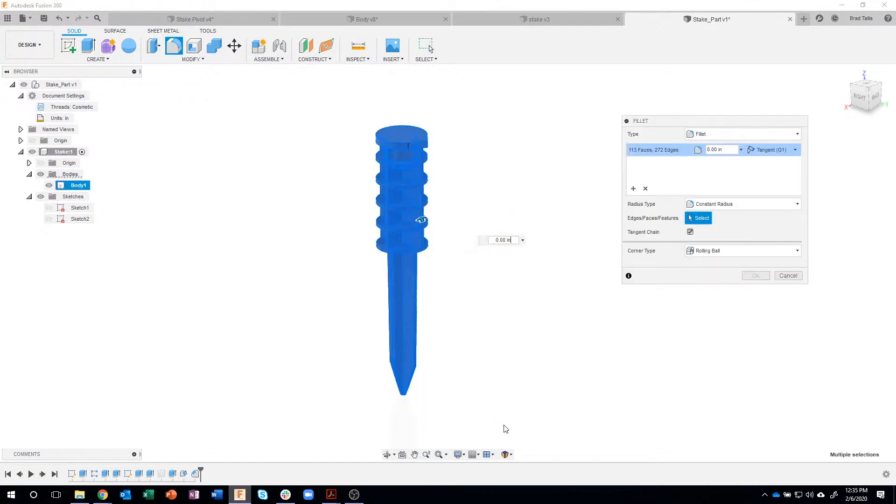
Set the fillet radius to 0.01 in, check the preview on the upper ribs and complete the fillet
click(717, 150)
scroll(405, 167, up, 5)
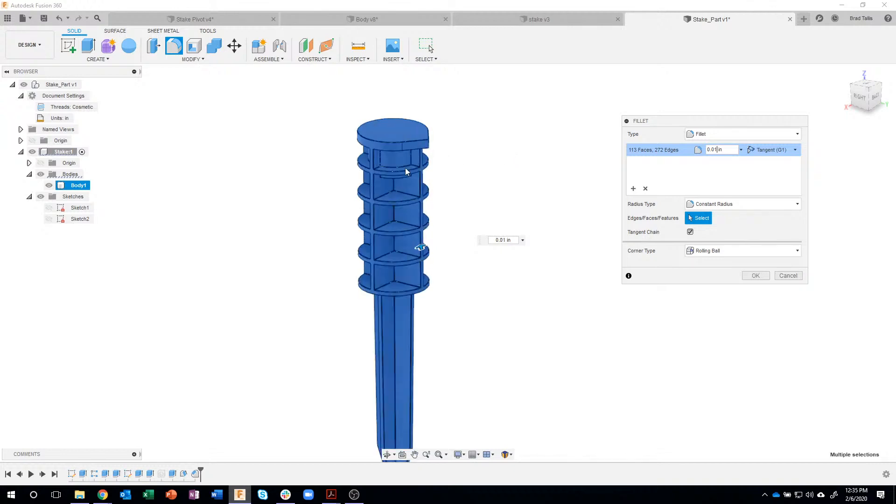
scroll(405, 167, up, 2)
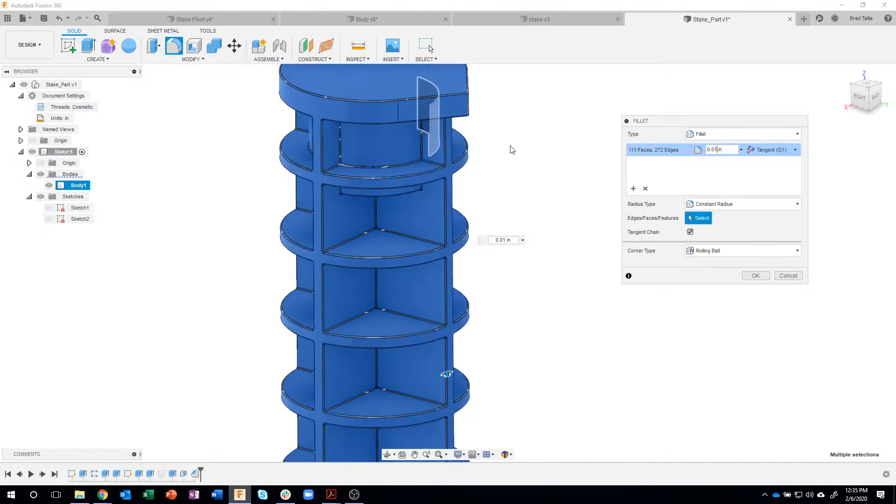
scroll(526, 179, up, 5)
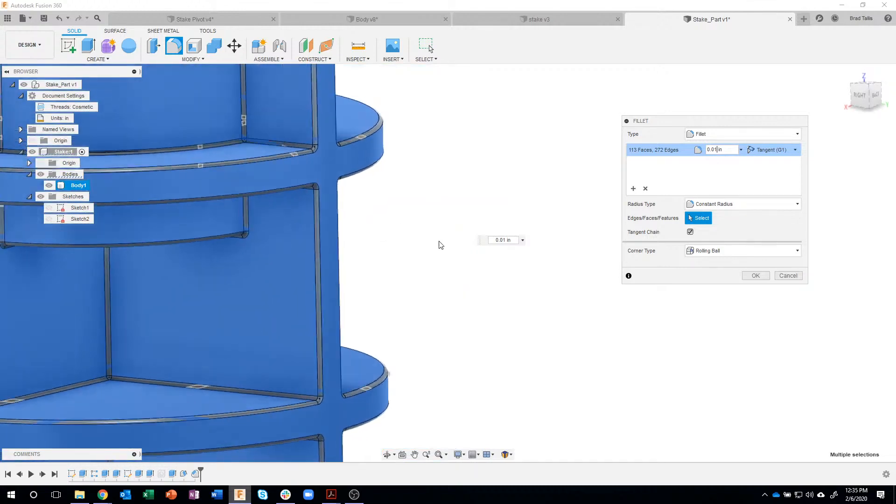
scroll(439, 245, down, 8)
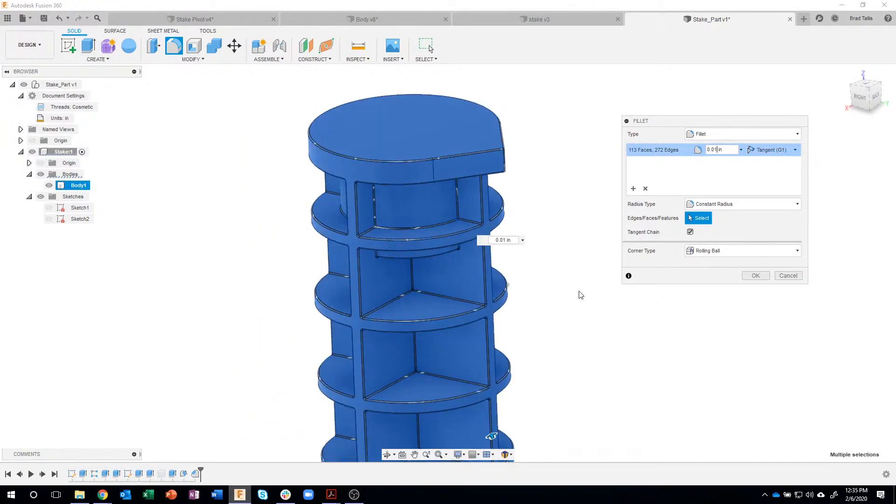
click(749, 277)
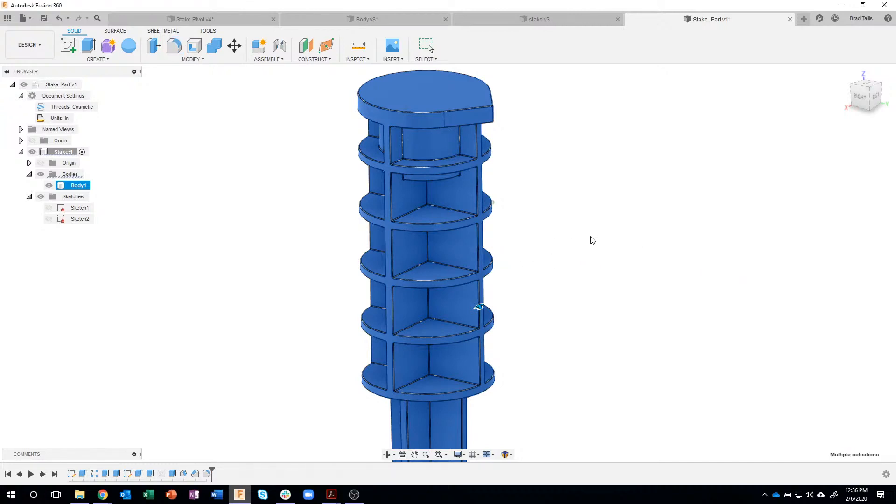
key(Escape)
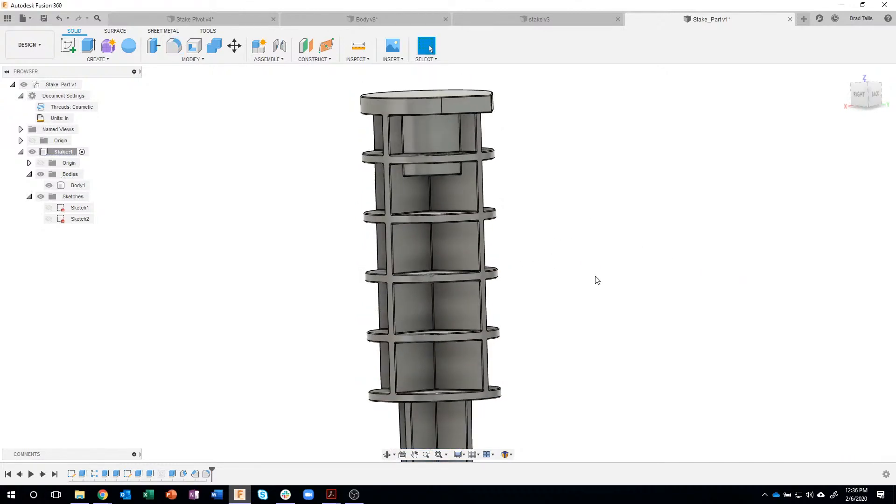
Examine the rounded edges along the lower ribs and at the stake's pointed tip
scroll(598, 280, down, 5)
scroll(538, 381, up, 2)
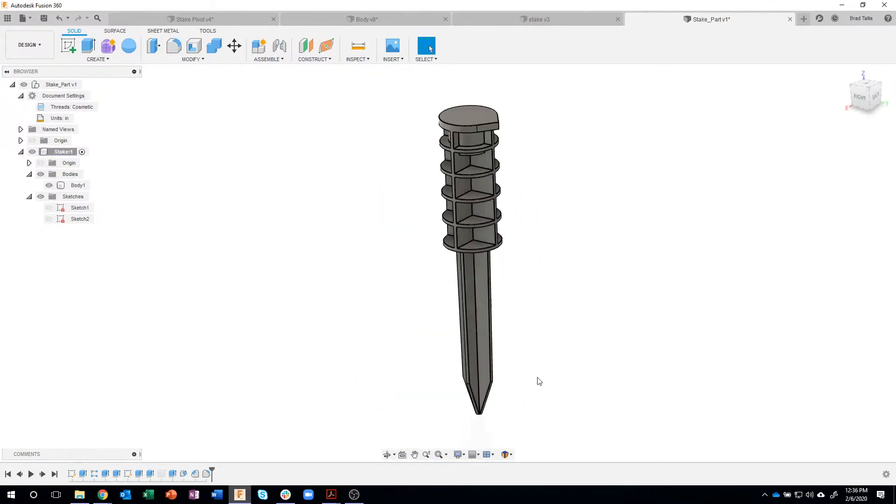
scroll(499, 387, up, 6)
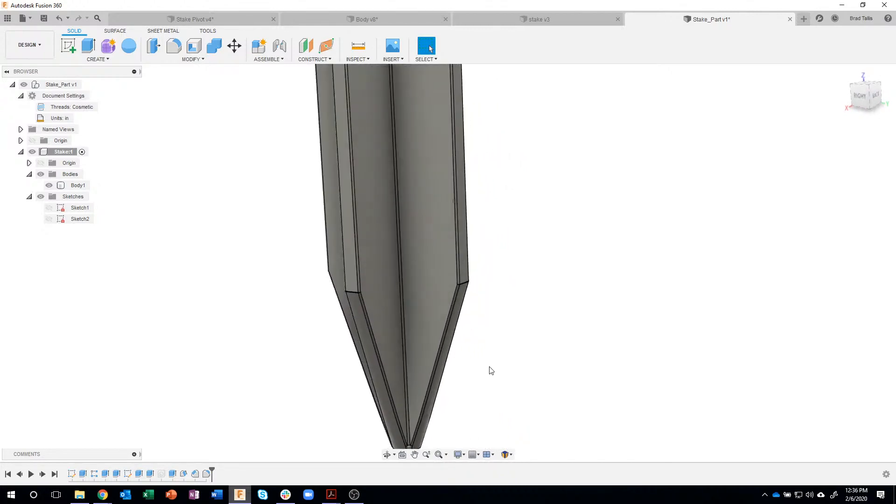
shift+middle_drag(438, 264, 432, 282)
scroll(559, 341, down, 5)
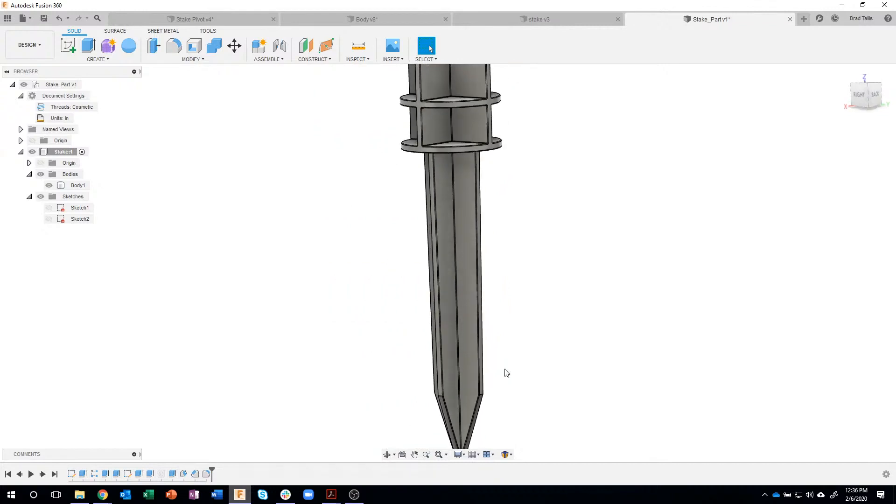
scroll(474, 413, up, 6)
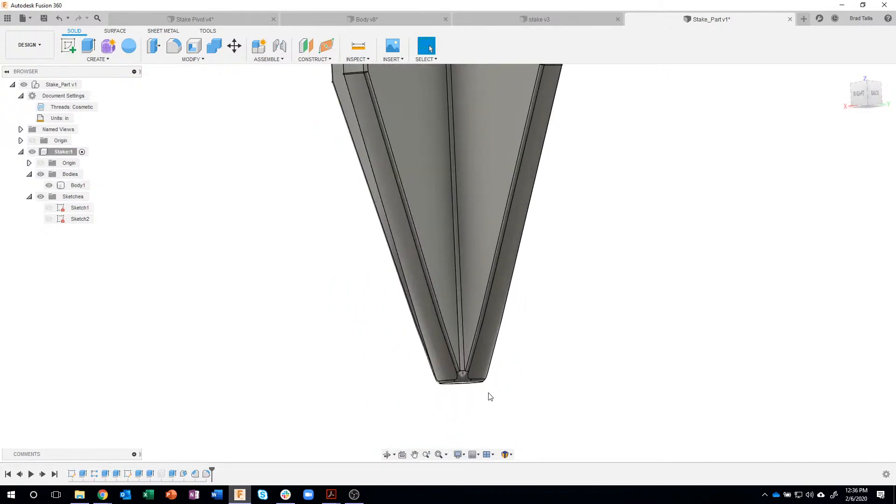
scroll(461, 385, up, 3)
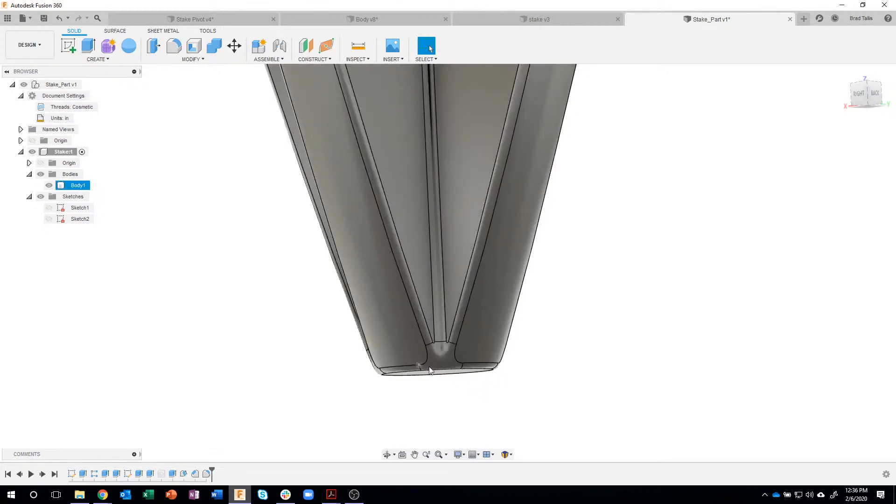
scroll(578, 334, down, 6)
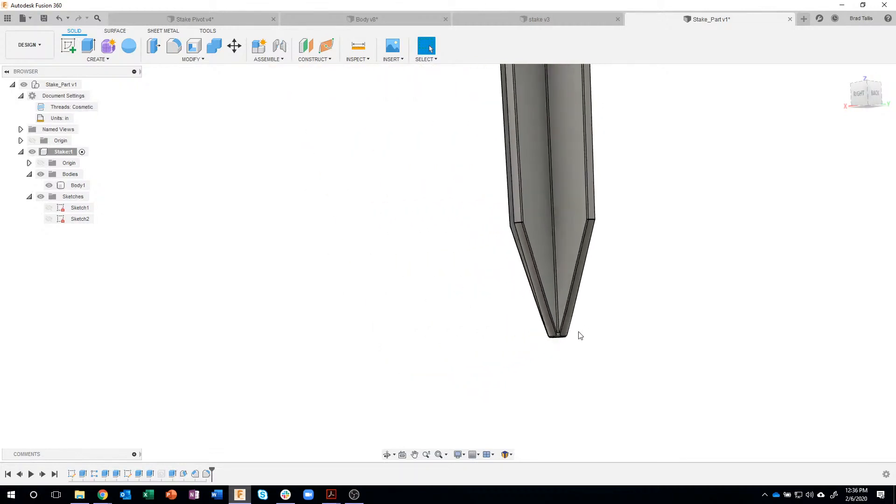
scroll(560, 333, down, 6)
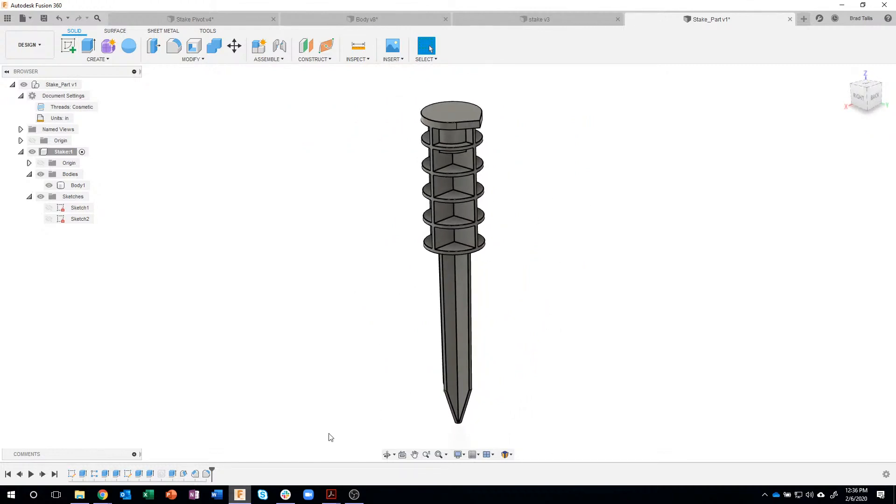
Unsuppress the threaded hole feature in the stake's head and inspect the threads through its opening
right_click(160, 473)
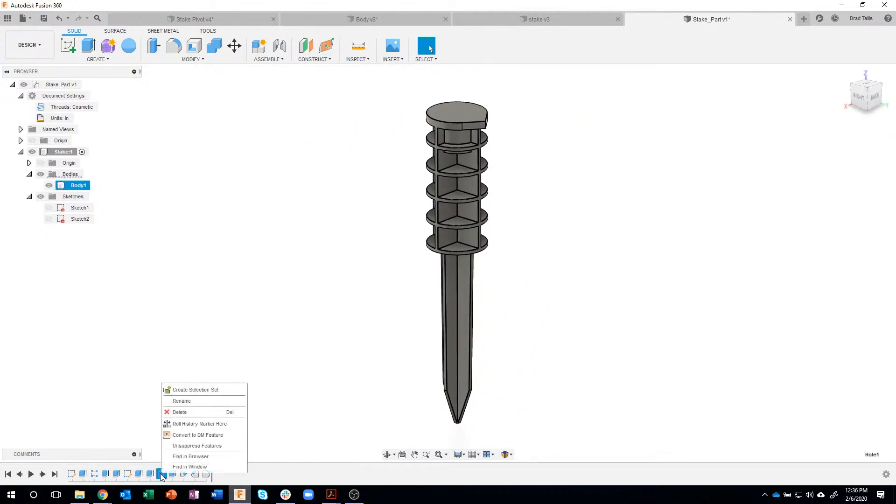
click(177, 446)
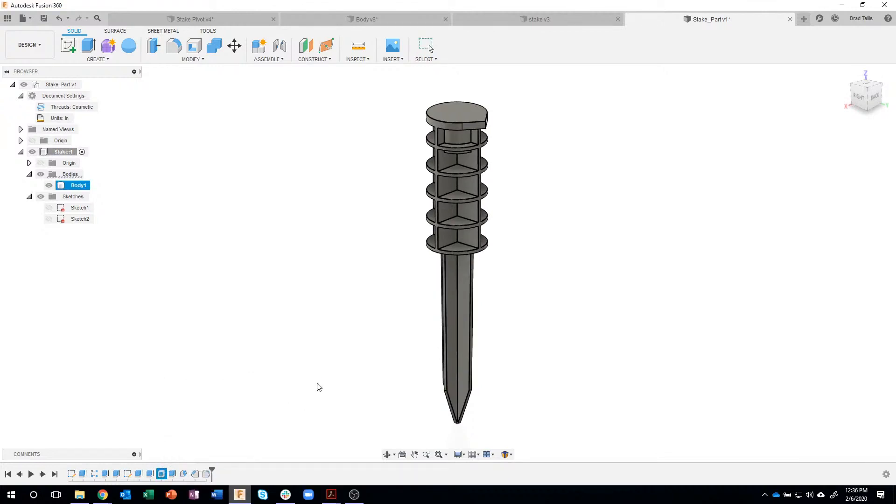
scroll(462, 112, up, 8)
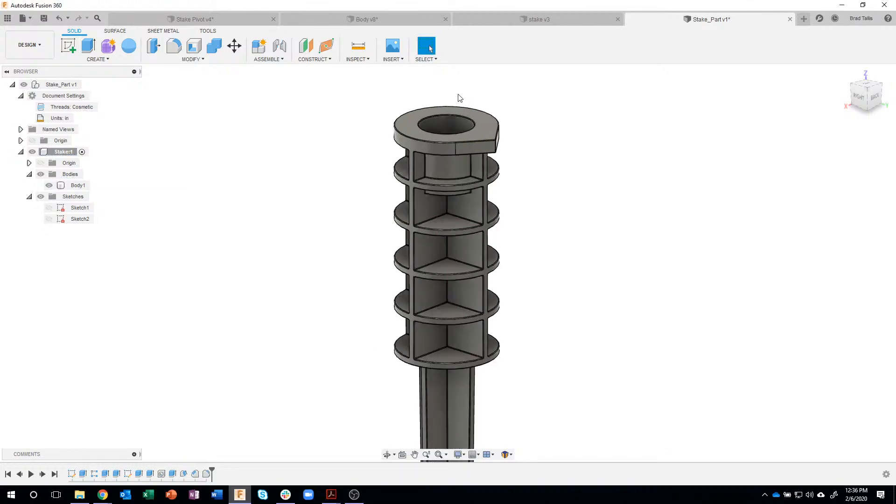
click(450, 145)
scroll(445, 156, up, 8)
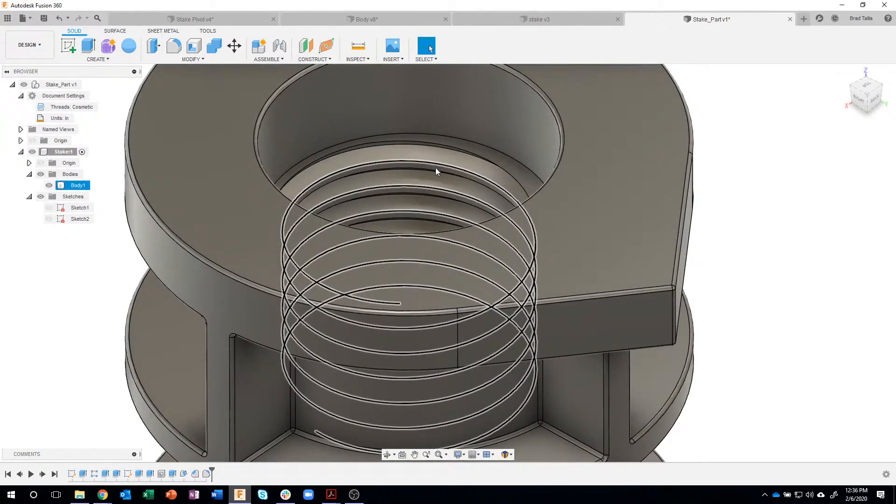
scroll(436, 164, down, 5)
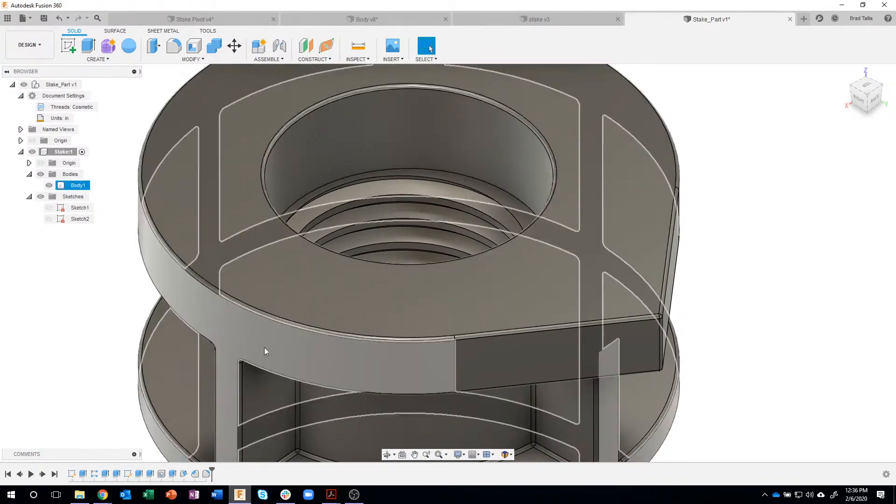
scroll(762, 166, down, 3)
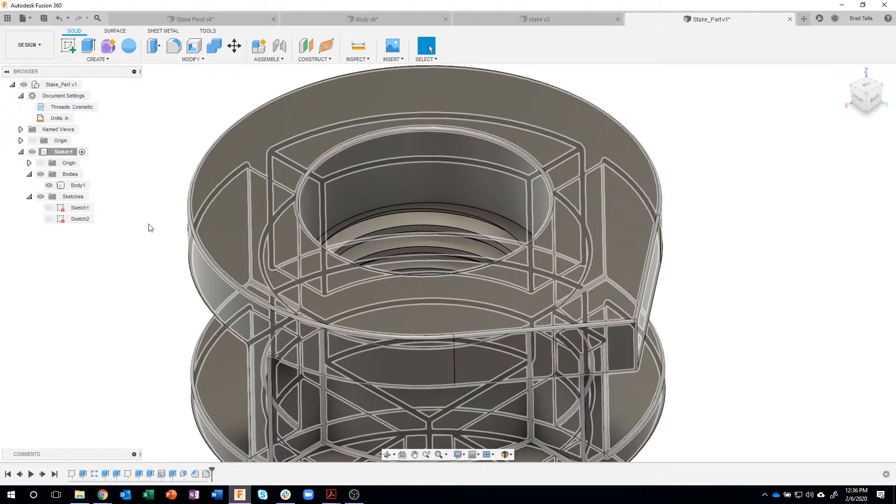
Reopen the 0.01 in fillet feature to review its selected faces and edges, and accept it as is
double_click(207, 474)
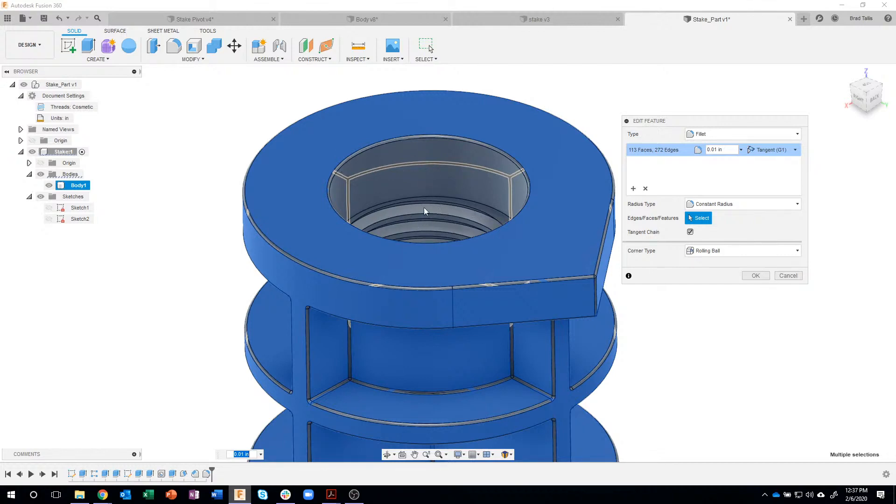
click(757, 275)
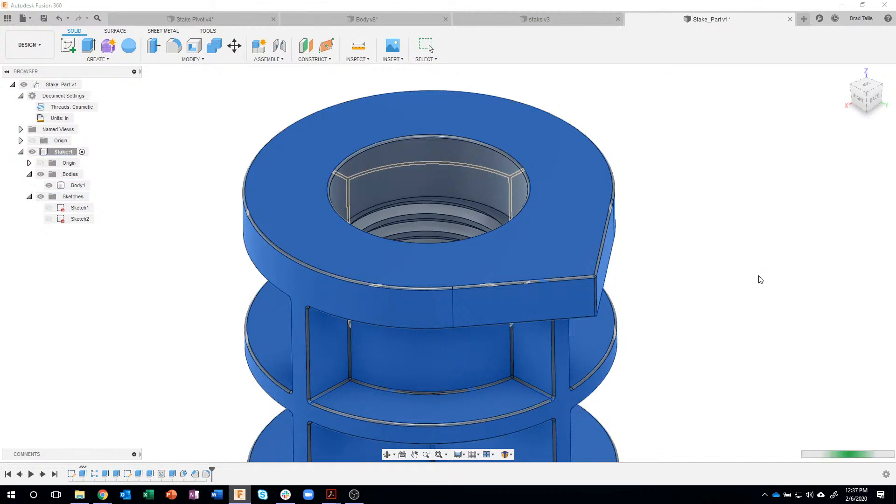
scroll(718, 305, down, 6)
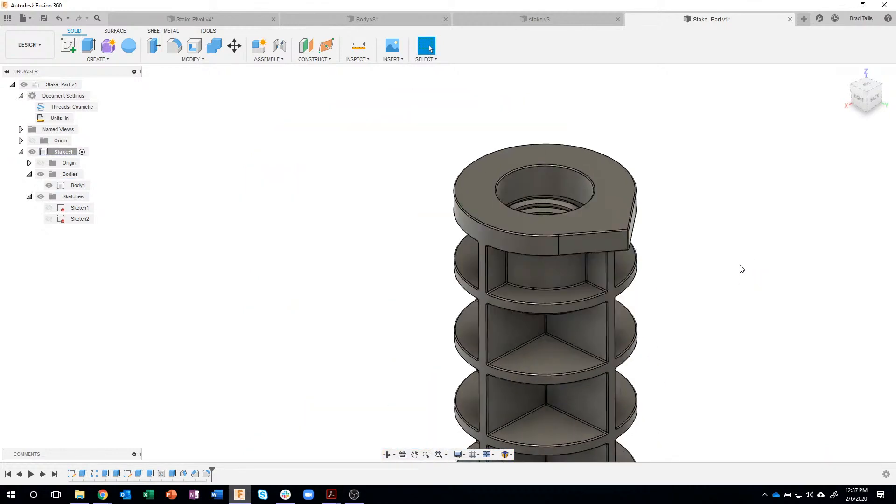
Save the finished stake as a new version with the description "User Saved"
middle_drag(708, 283, 541, 264)
scroll(572, 270, down, 3)
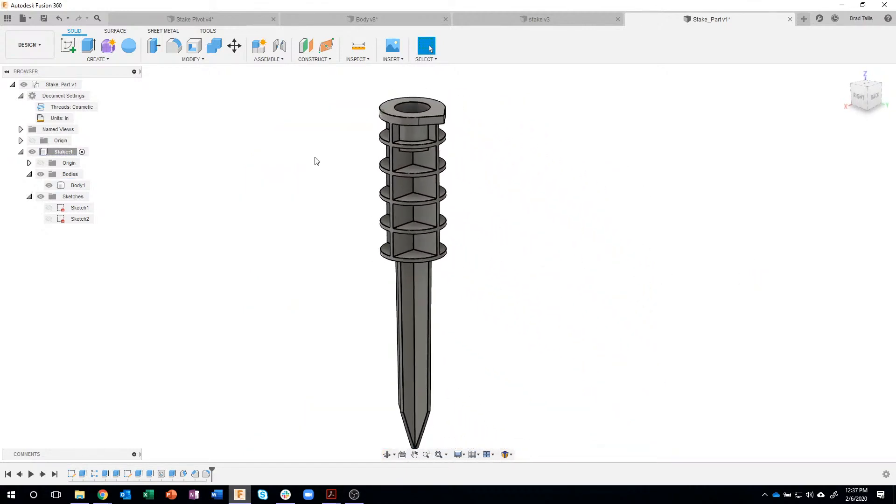
click(45, 19)
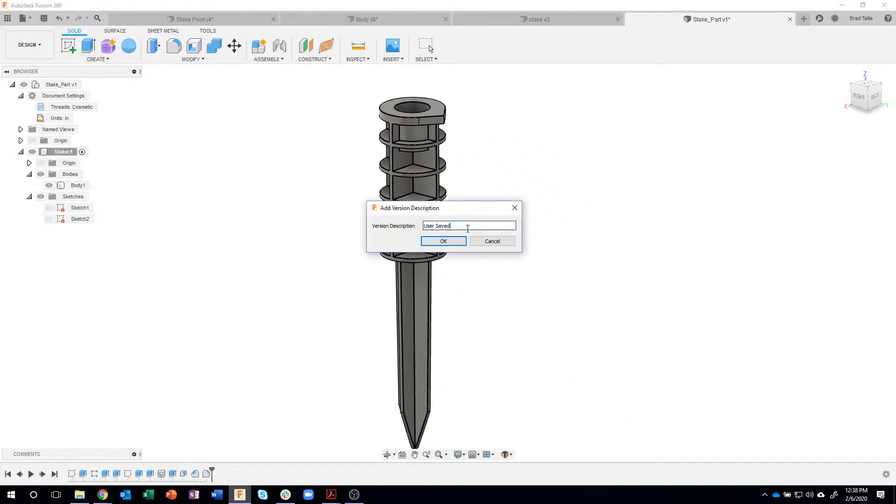
click(446, 241)
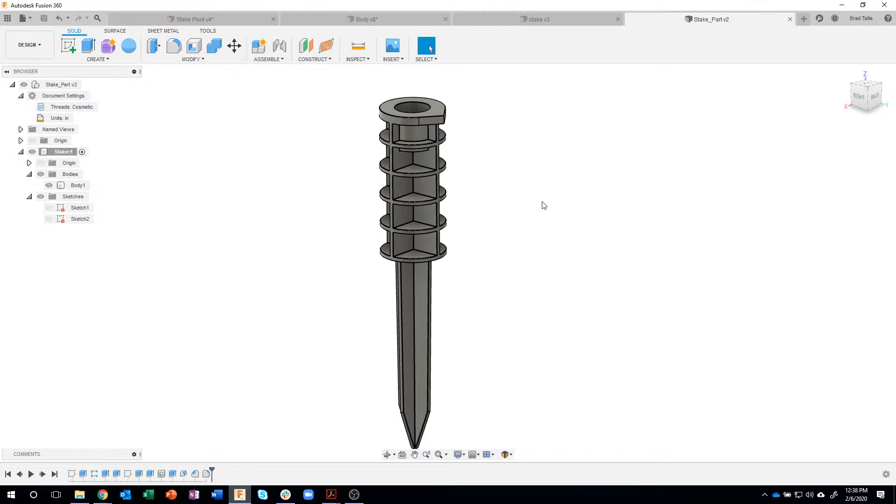
Apply the favorite Plastic - Texture - Random appearance to the whole stake body and inspect its texture on the head
key(a)
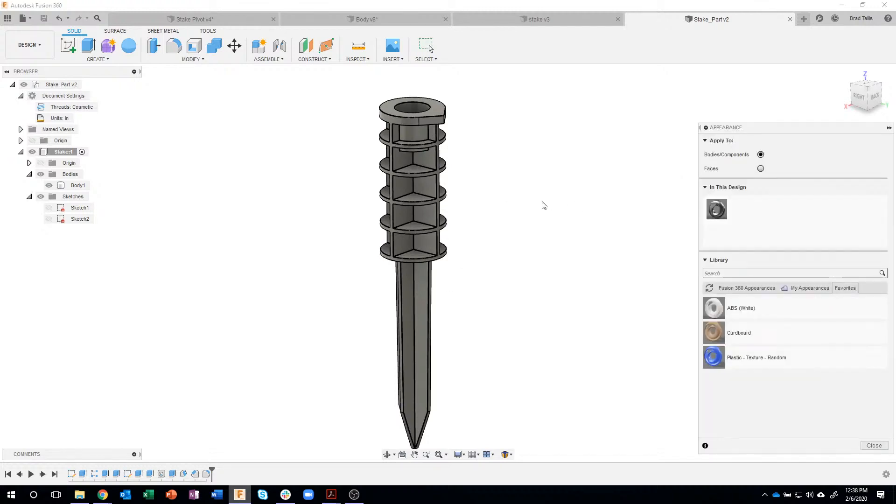
drag(756, 132, 677, 112)
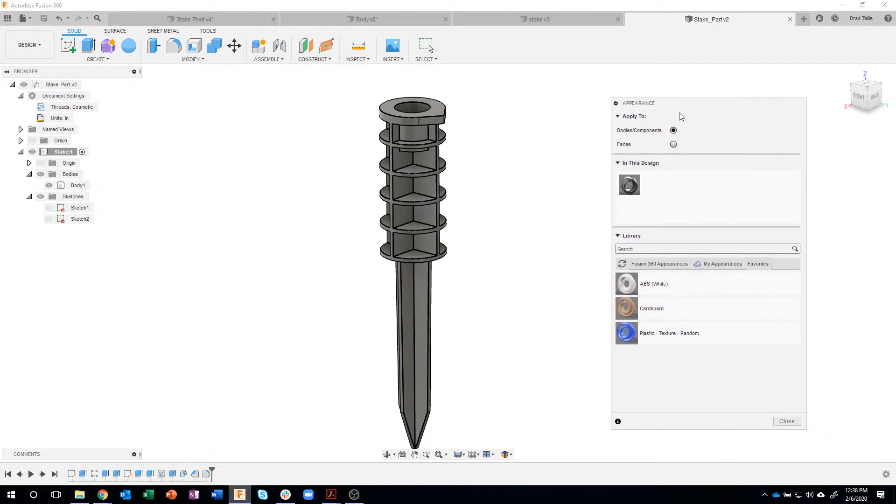
click(660, 264)
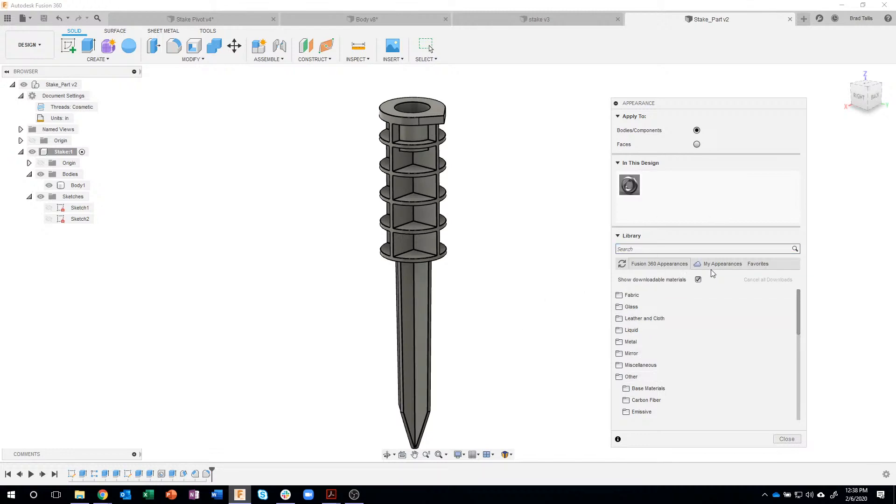
click(759, 264)
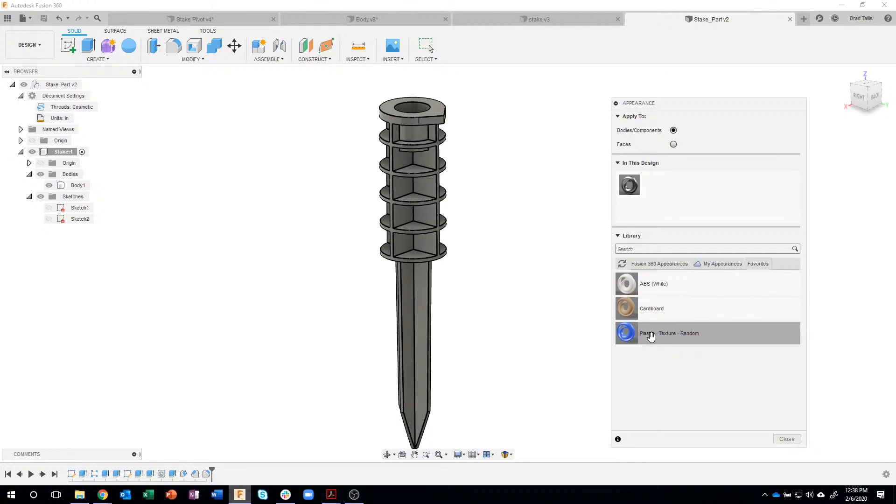
drag(651, 336, 427, 193)
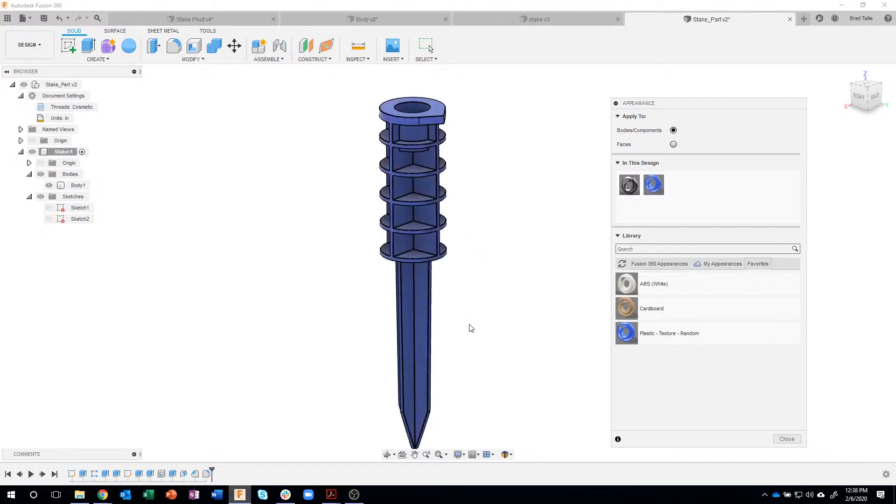
scroll(446, 125, up, 10)
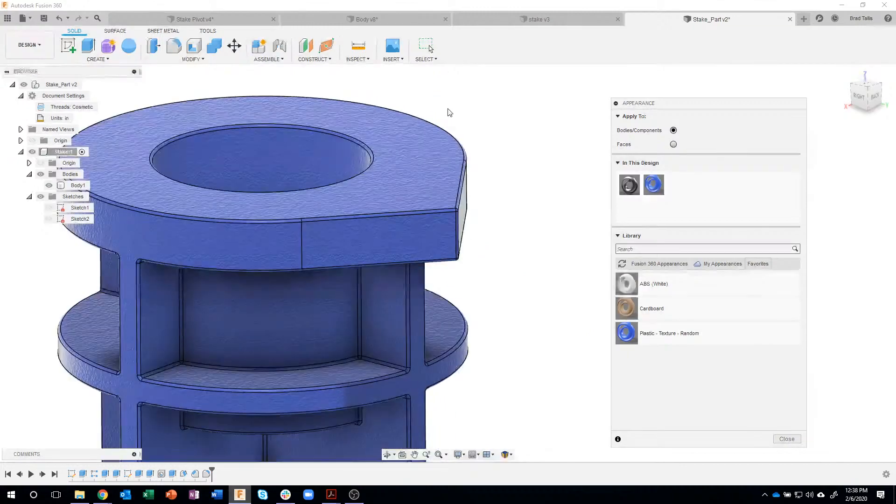
shift+middle_drag(449, 112, 517, 180)
scroll(517, 180, down, 4)
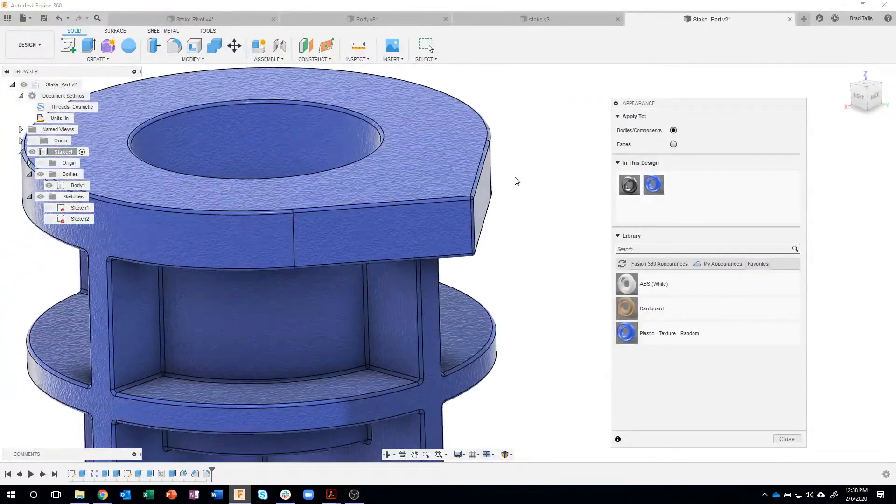
scroll(518, 231, down, 5)
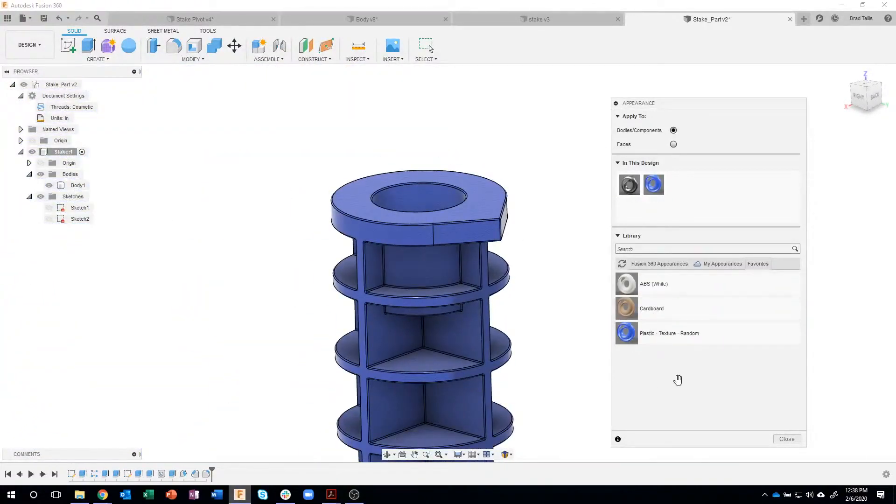
Add the Mirror library appearance to the design, set its color to RGB 90, 127, 165 and finish the appearance editing
click(669, 264)
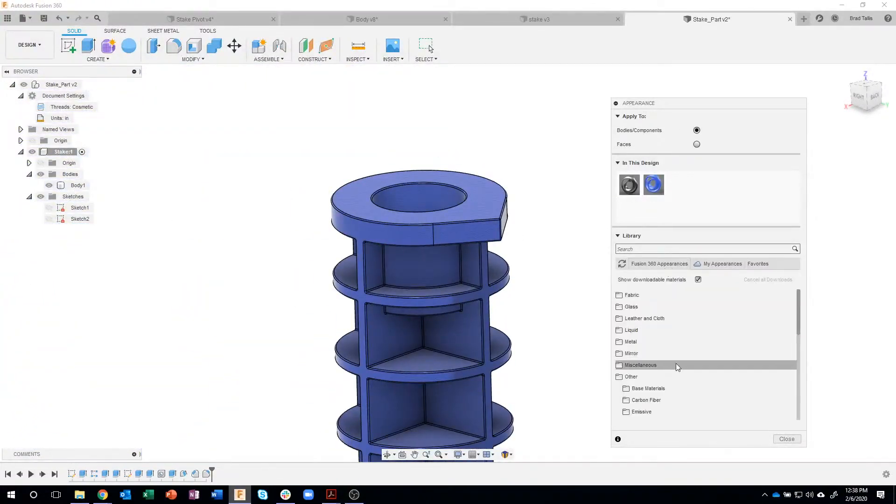
click(644, 353)
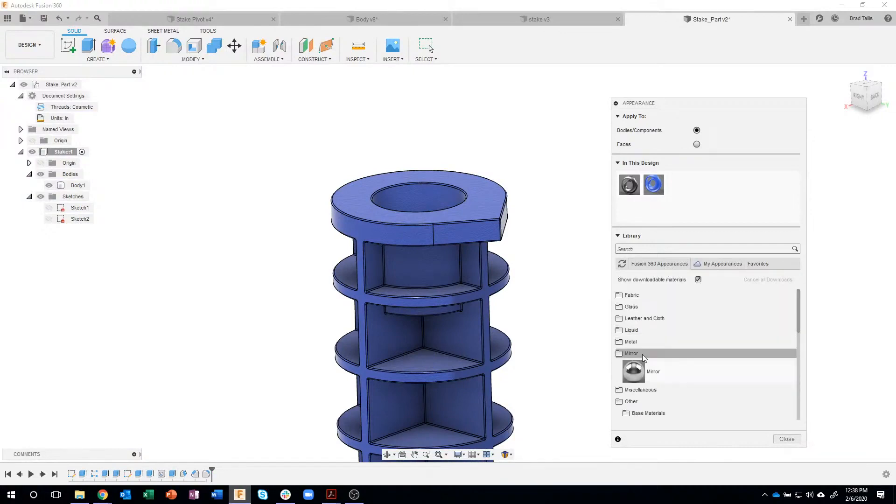
drag(639, 370, 728, 208)
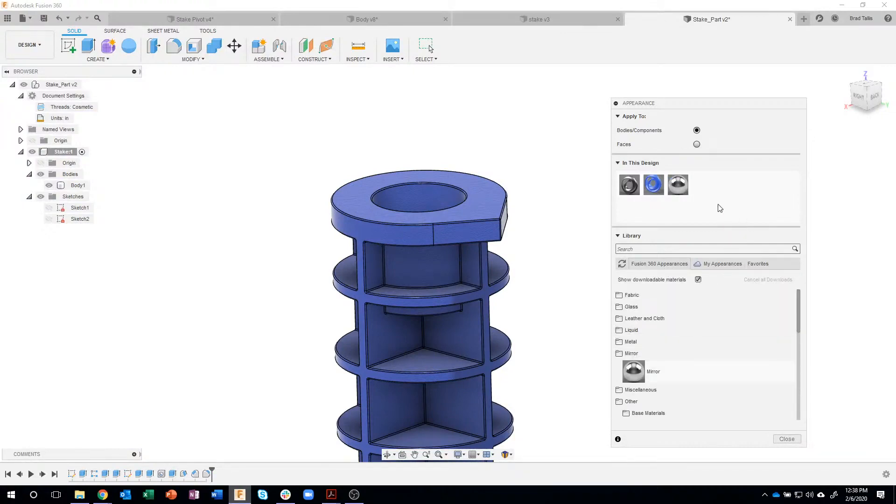
right_click(670, 187)
click(691, 194)
click(559, 172)
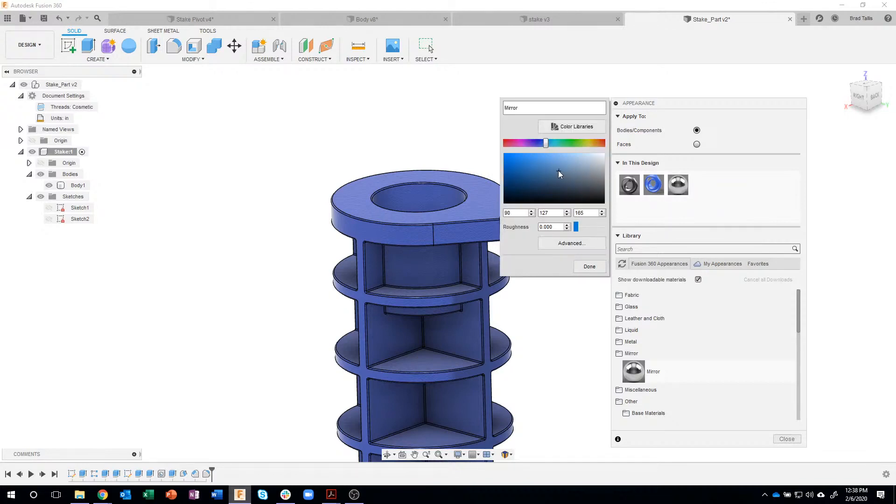
click(584, 267)
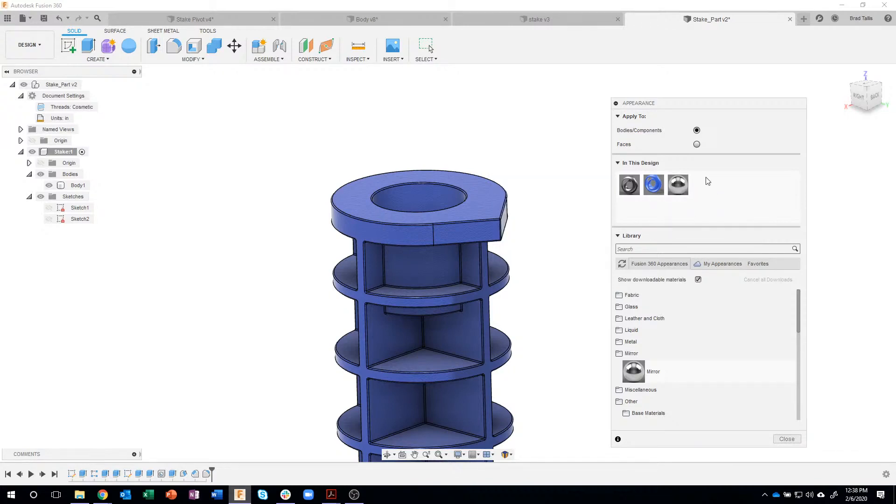
right_click(677, 188)
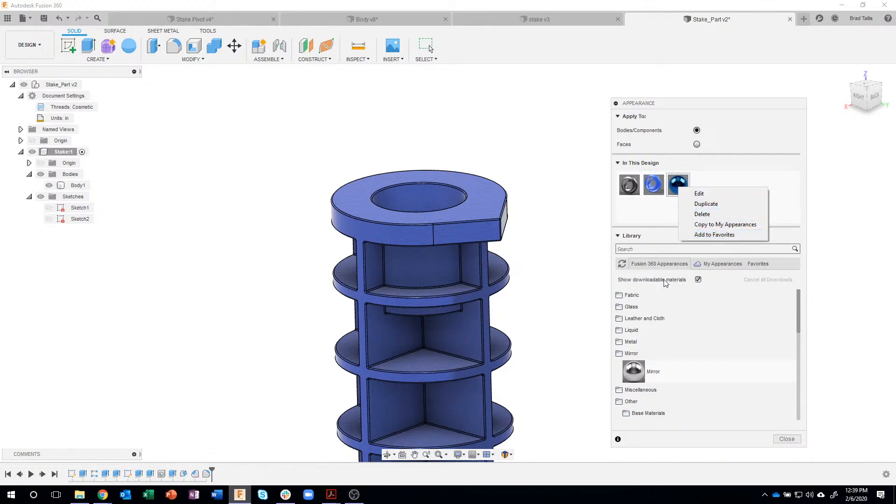
click(783, 439)
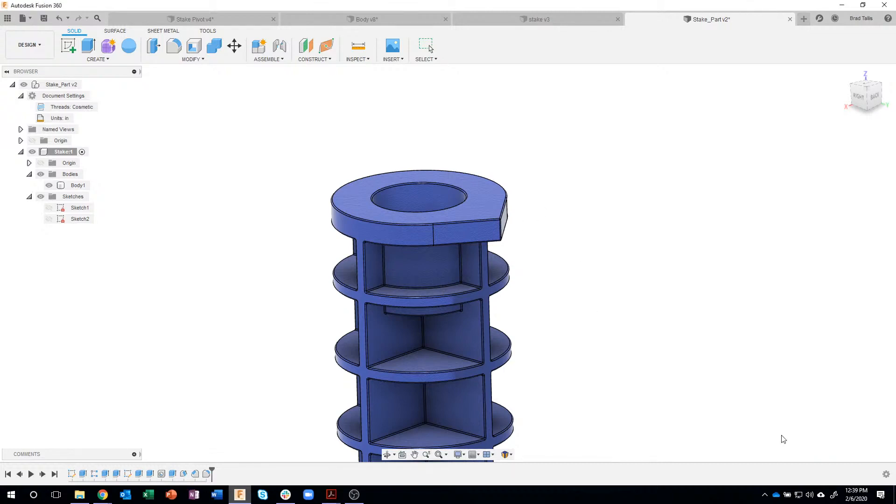
Switch to Adobe Acrobat and examine the Stake Pivot drawing's views, dimensions and fillet note
scroll(608, 228, down, 4)
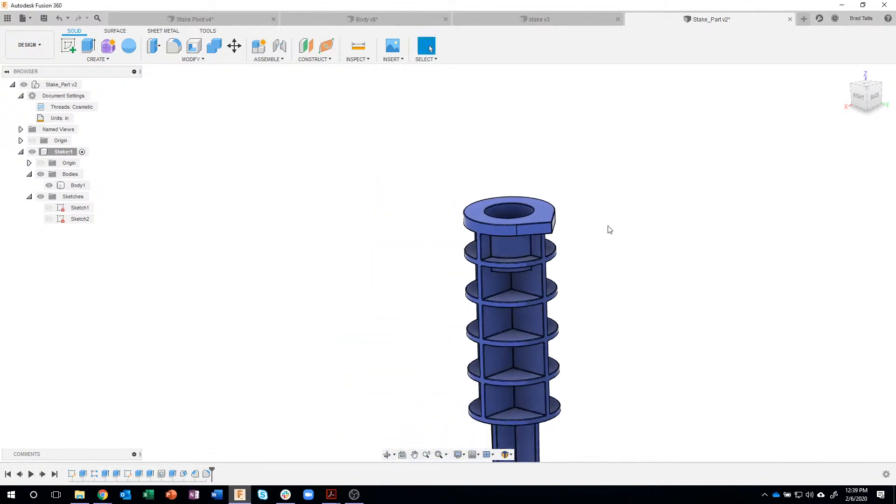
middle_drag(619, 230, 570, 197)
scroll(570, 196, down, 3)
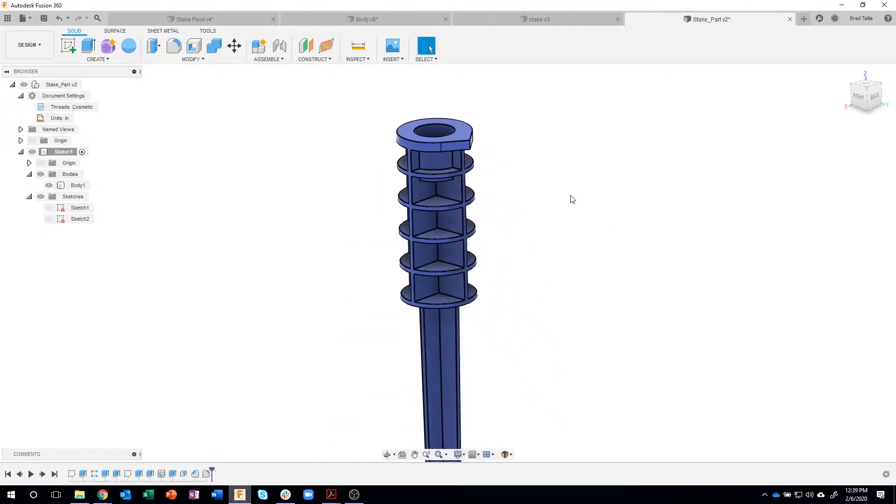
click(331, 499)
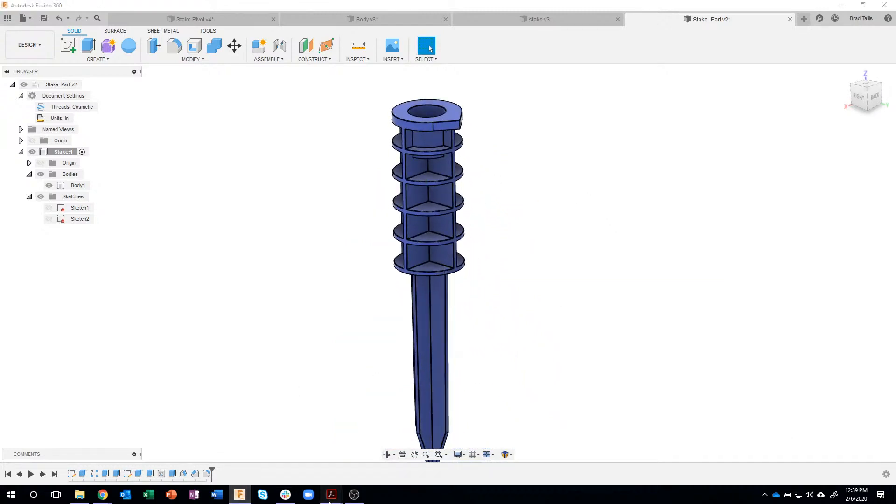
click(349, 460)
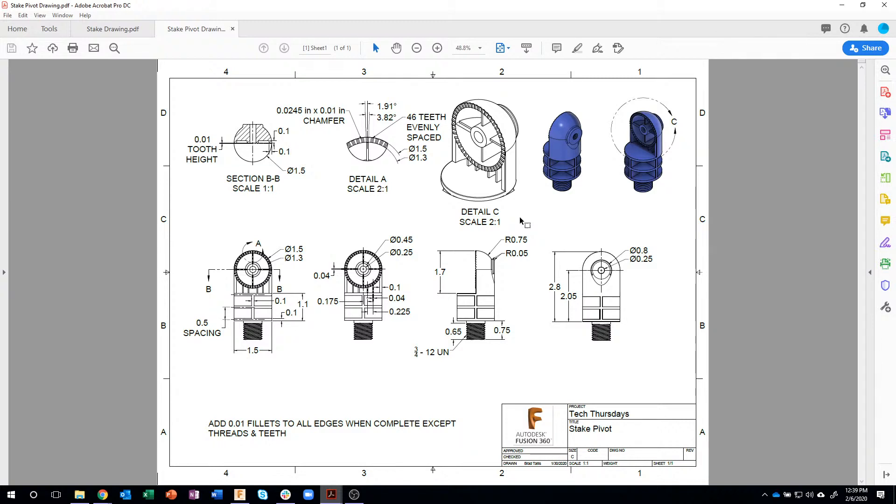
Switch to Fusion 360, start a new design and create an empty, active component named Pivot Base
mouse_move(243, 495)
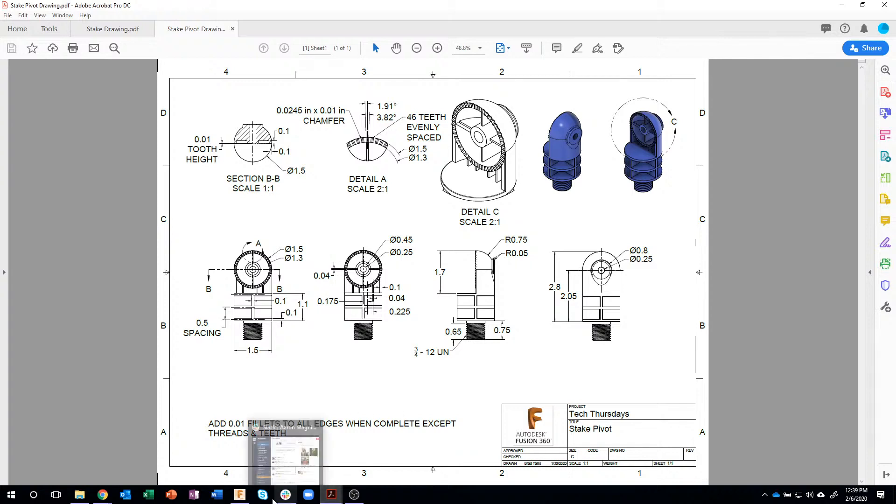
click(241, 494)
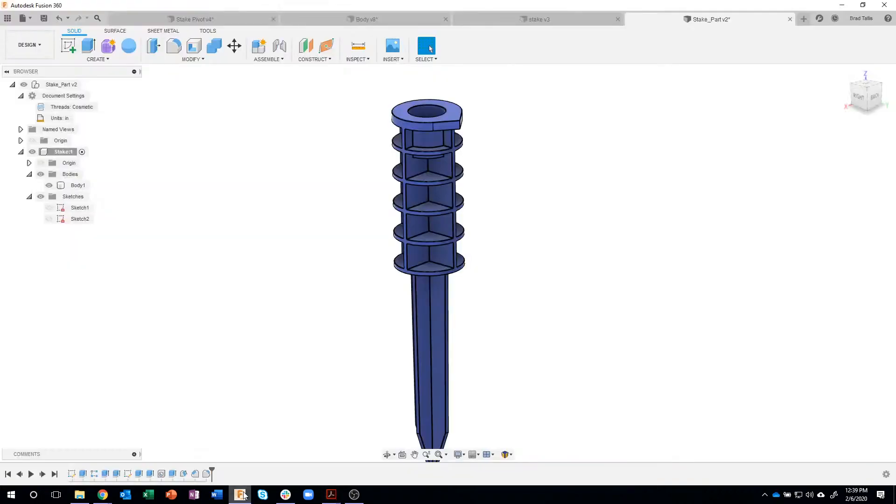
click(803, 19)
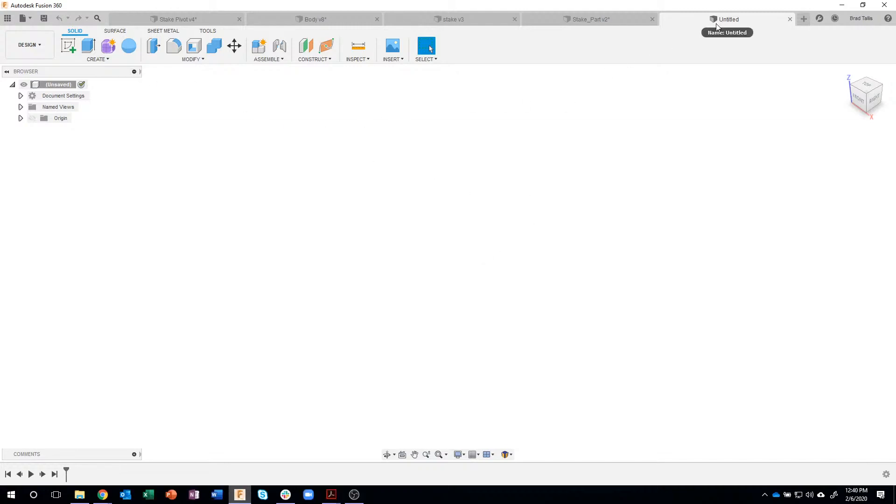
click(259, 55)
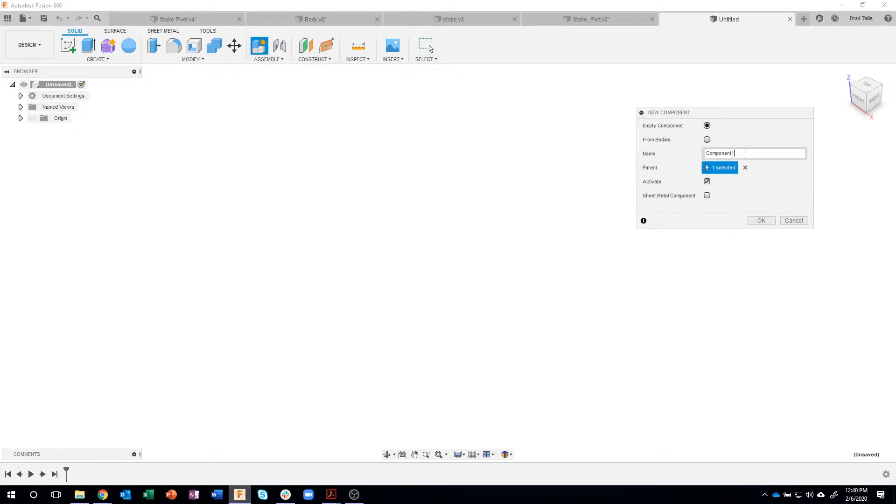
drag(743, 154, 689, 147)
text(0)
text(ivot Body)
key(Return)
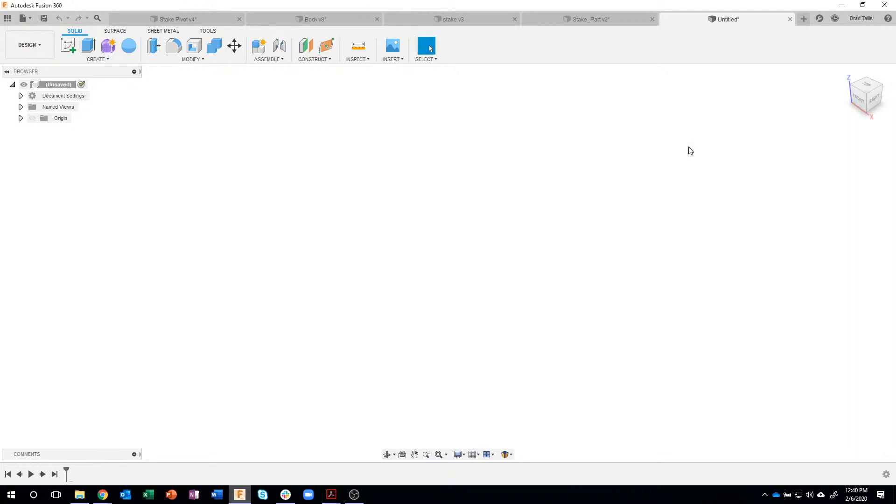
Save the new design as Pivot Base and start a sketch on the horizontal XY plane
click(44, 18)
drag(323, 85, 274, 78)
text(Pivot Base)
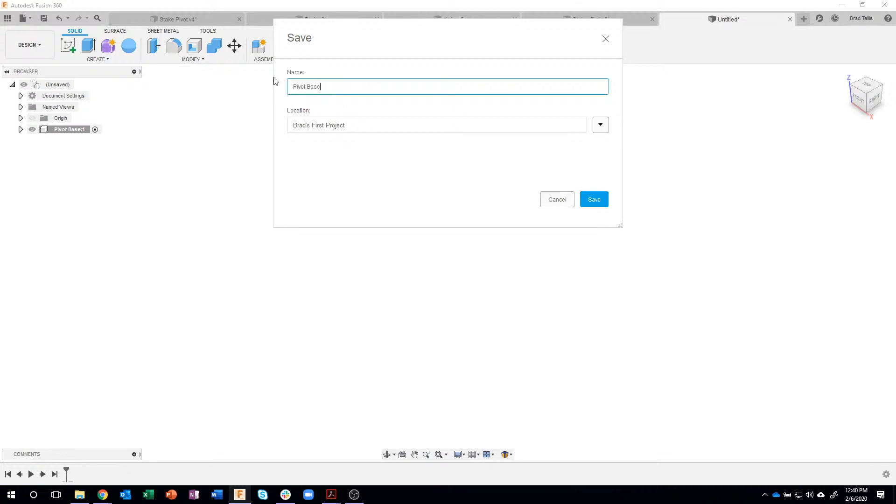
key(Return)
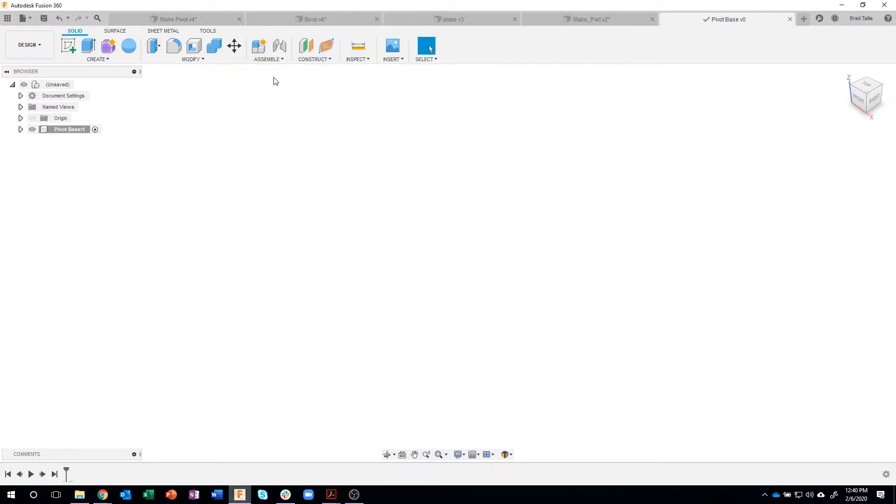
click(68, 45)
click(499, 261)
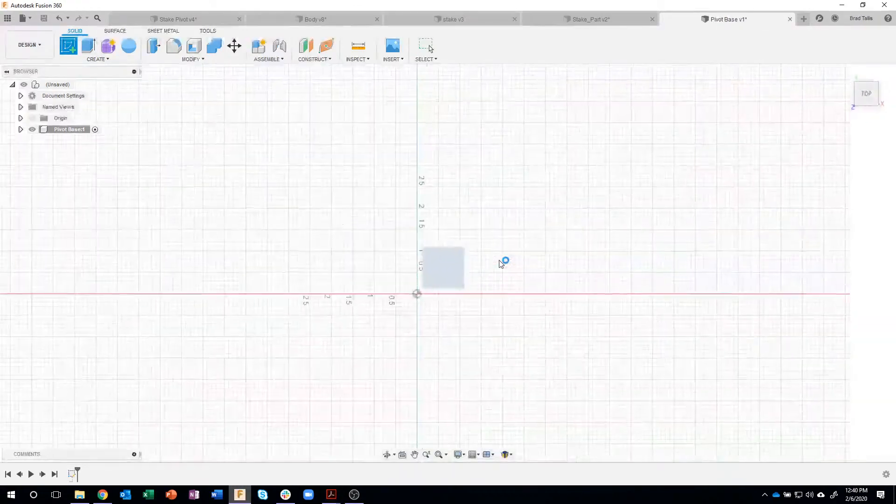
key(c)
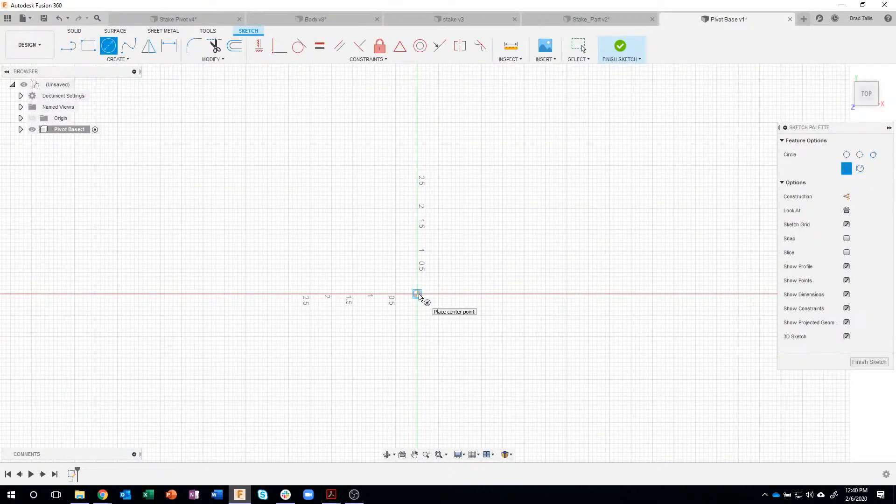
click(417, 294)
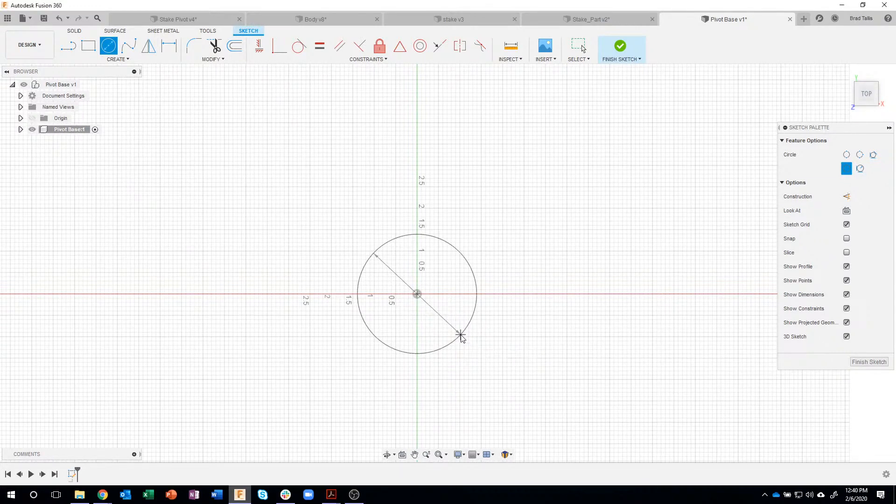
key(Escape)
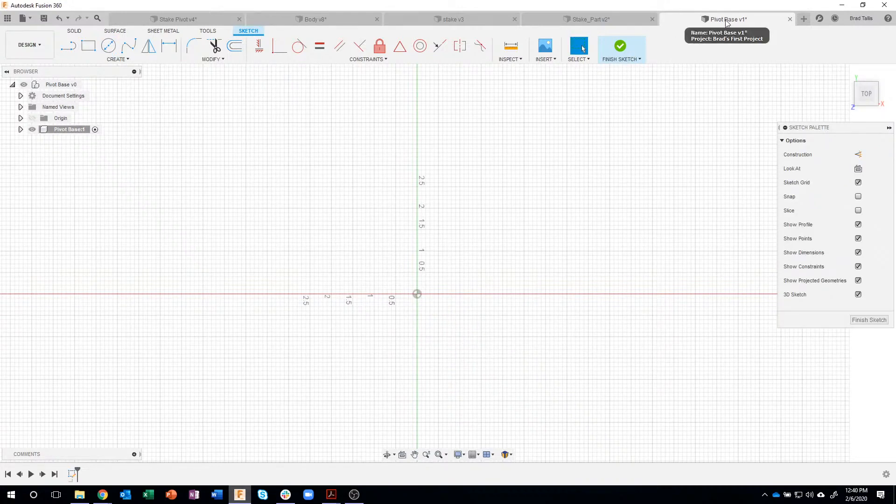
Open the first sketch of the Stake_Part design and copy all of its circles, rib lines and dimensions
click(591, 21)
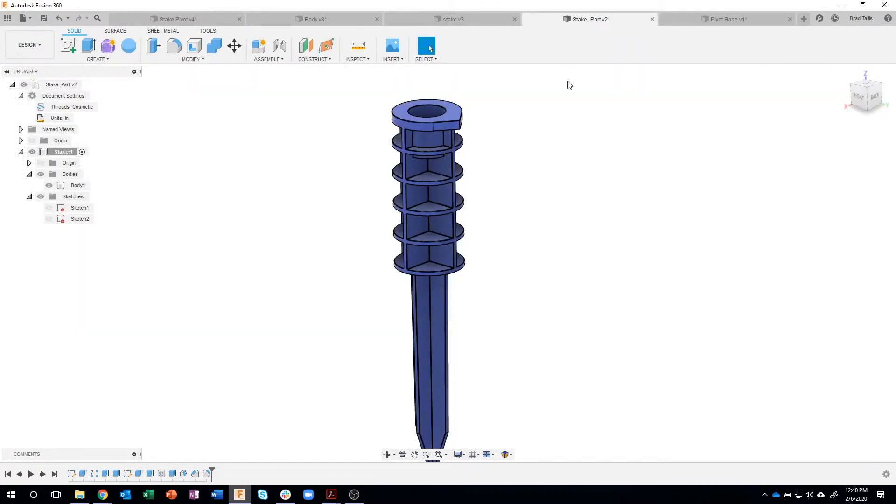
click(72, 474)
double_click(71, 475)
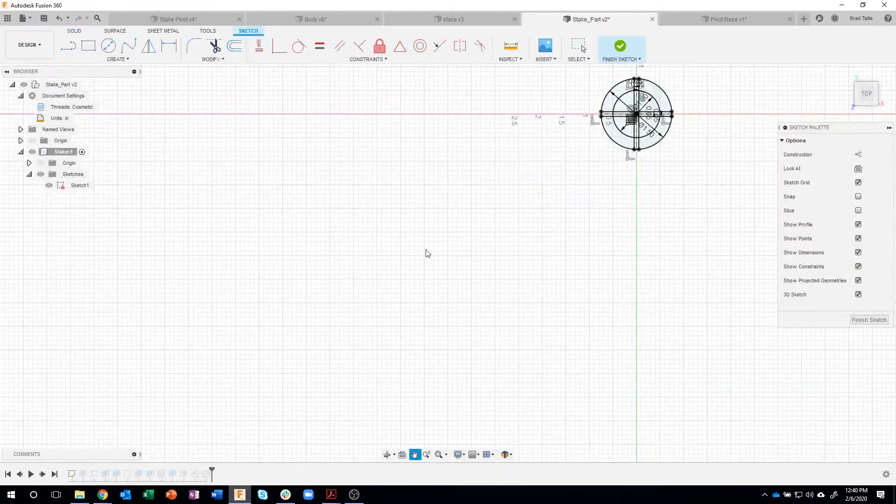
drag(365, 134, 535, 292)
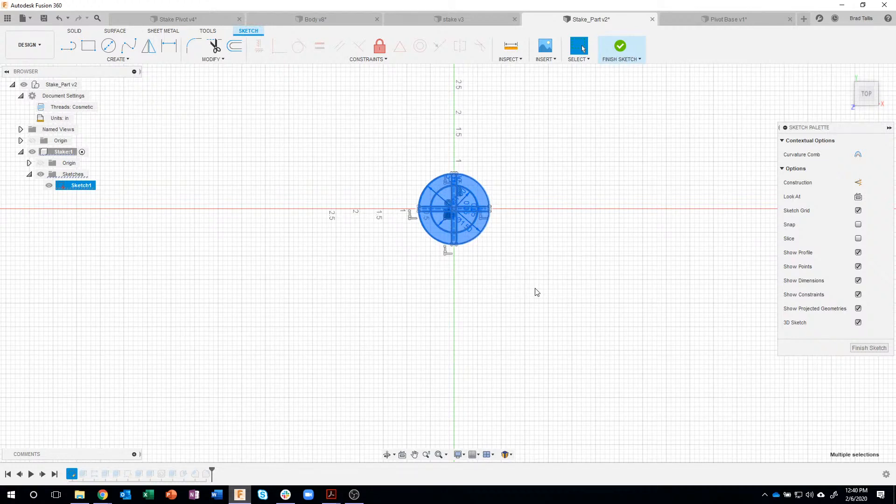
right_click(487, 229)
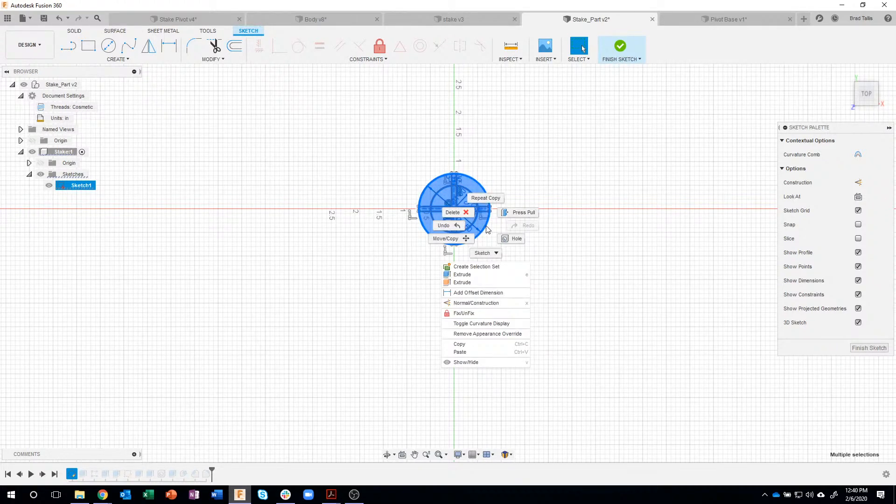
click(474, 348)
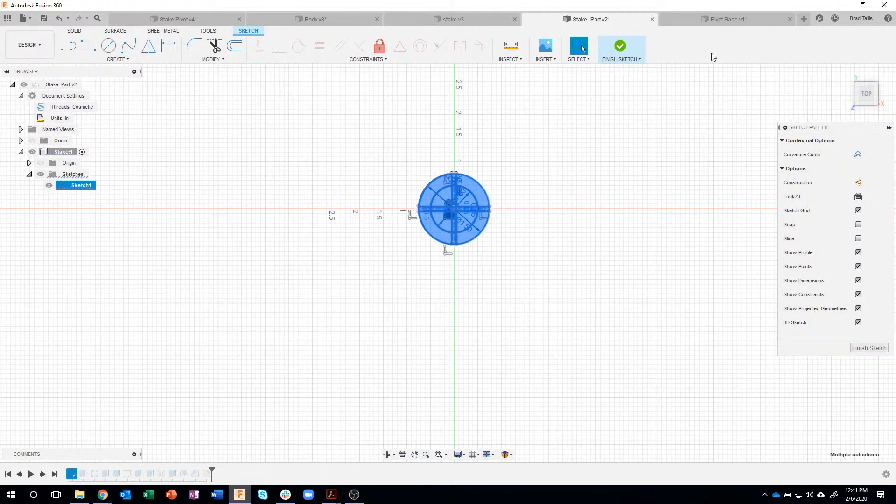
Paste the copied stake geometry into the Pivot Base sketch at its original position and finish the sketch
click(719, 18)
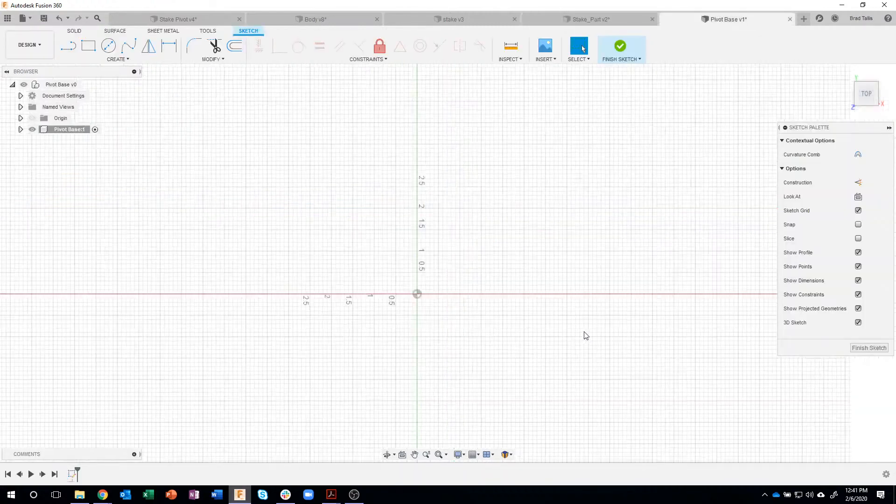
right_click(503, 206)
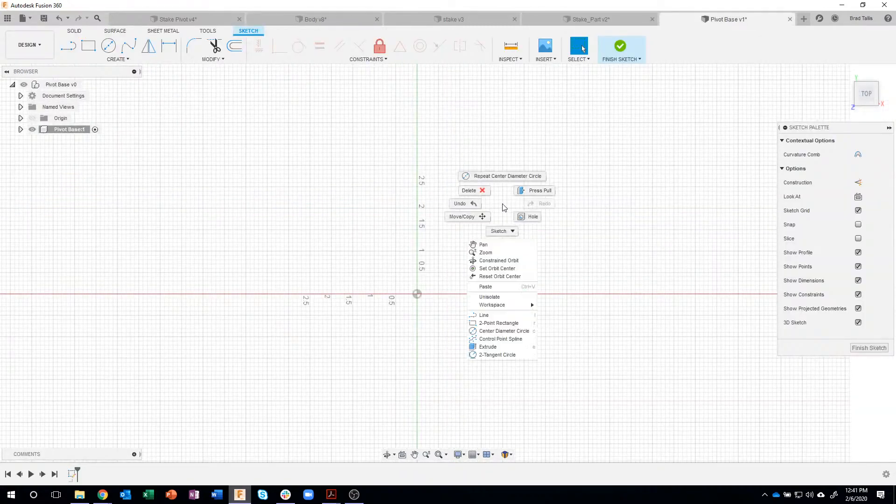
click(605, 206)
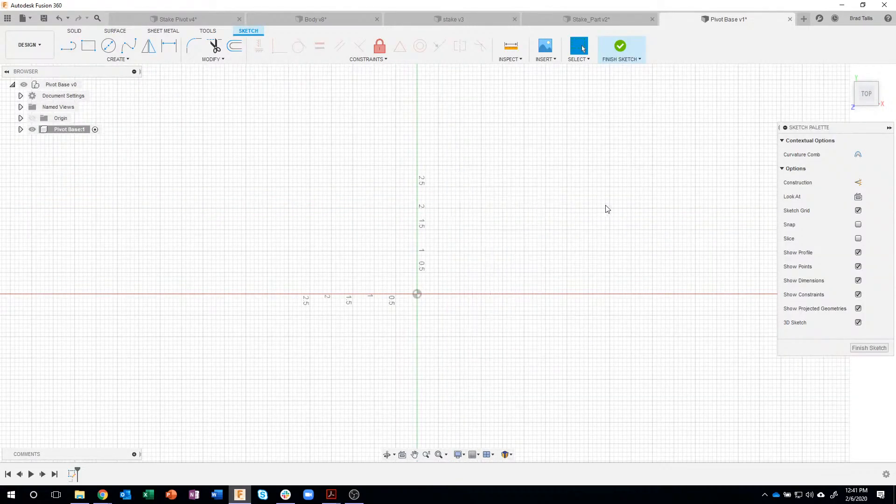
right_click(522, 201)
click(523, 279)
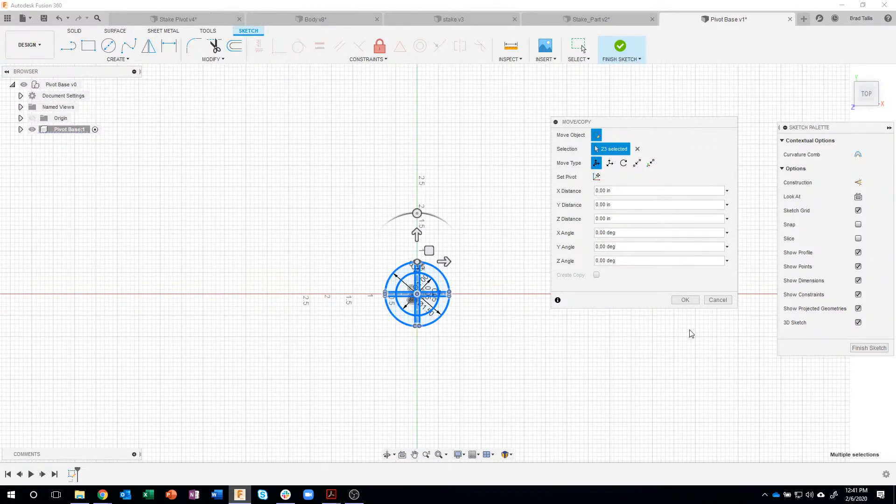
click(685, 300)
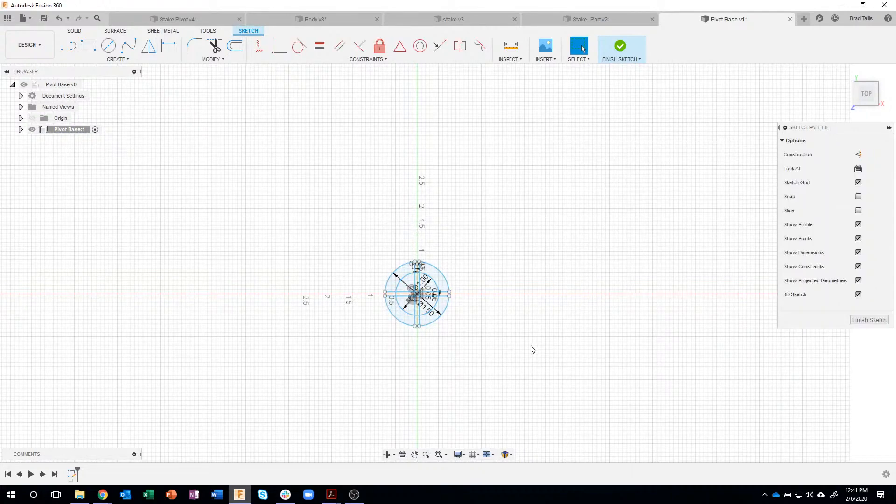
scroll(472, 316, up, 5)
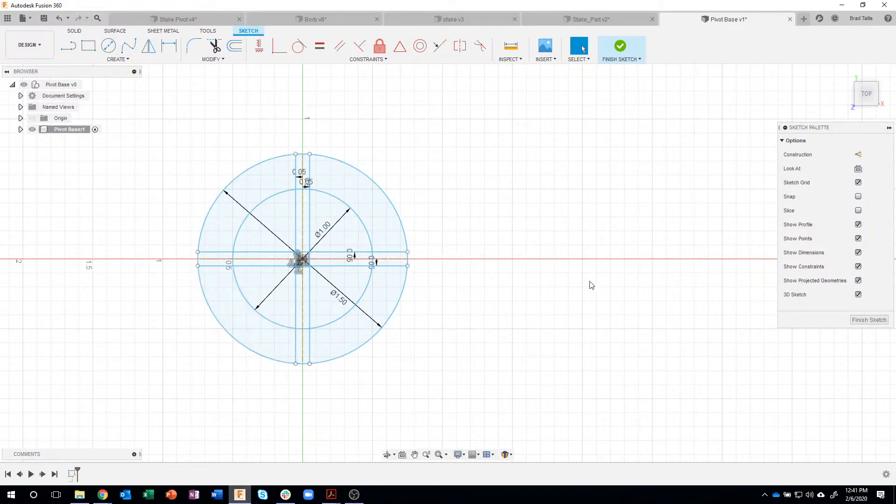
click(621, 50)
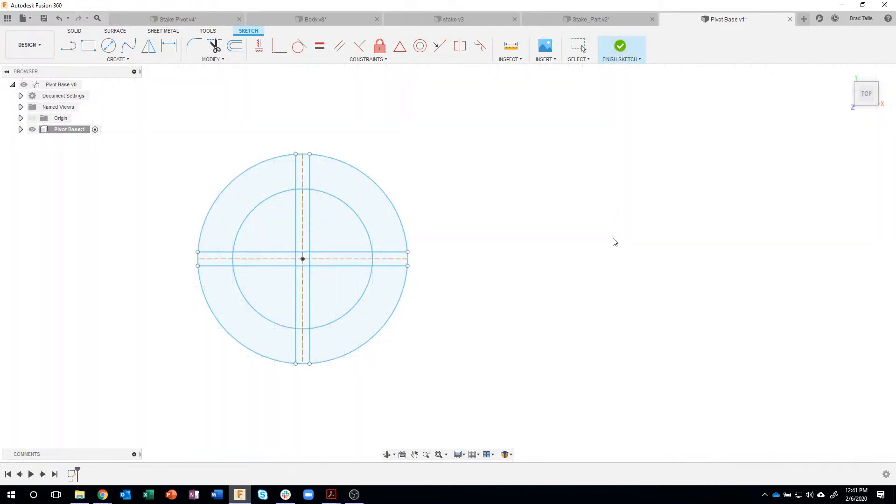
scroll(528, 270, down, 3)
shift+middle_drag(528, 269, 421, 237)
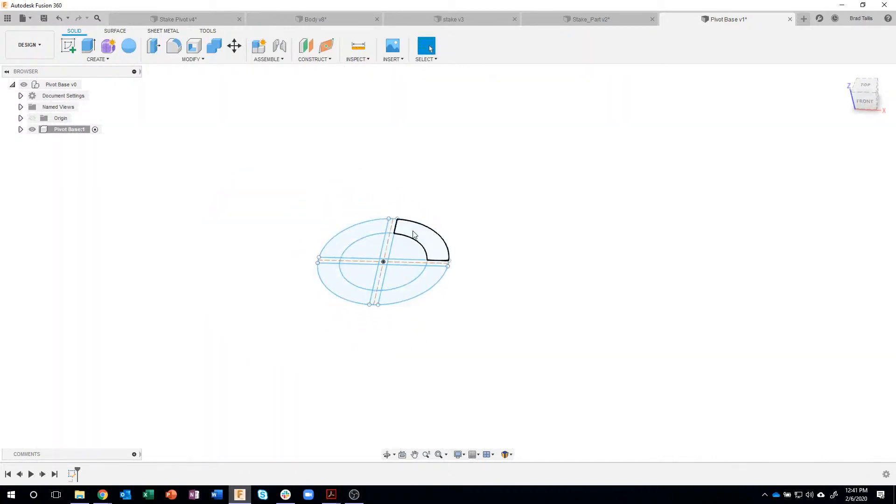
click(414, 237)
scroll(414, 269, up, 5)
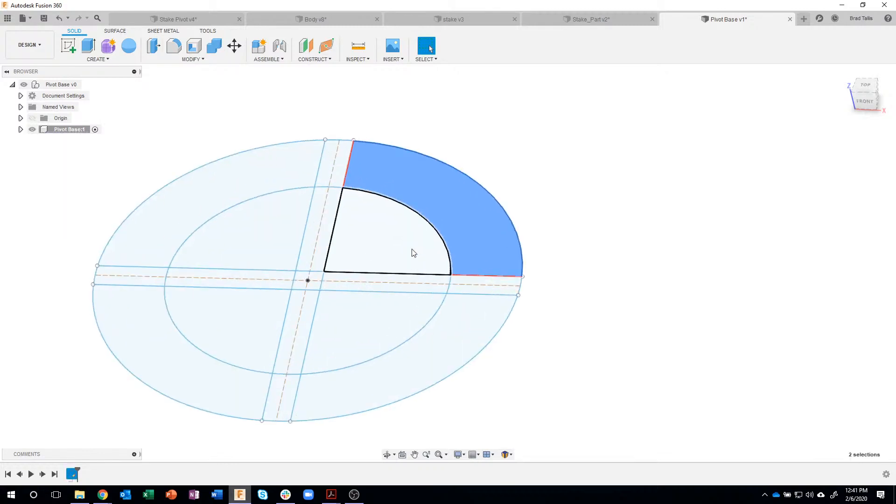
click(412, 252)
click(399, 289)
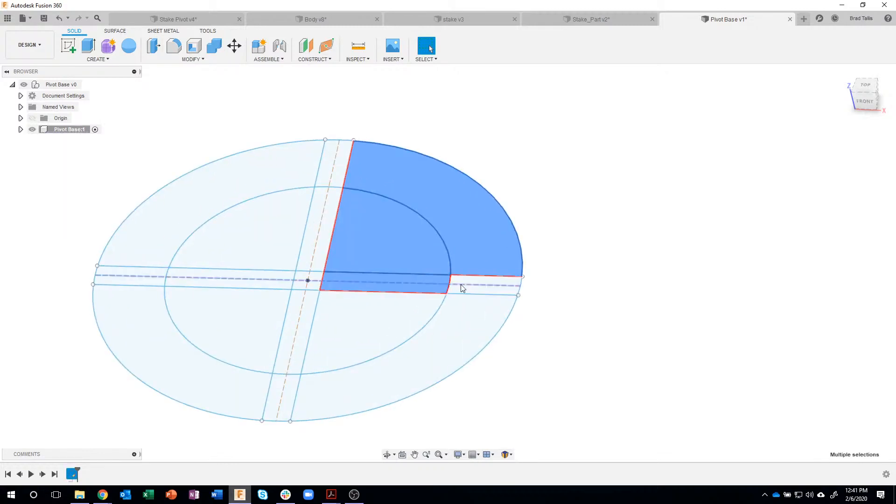
scroll(521, 266, down, 2)
scroll(631, 317, down, 2)
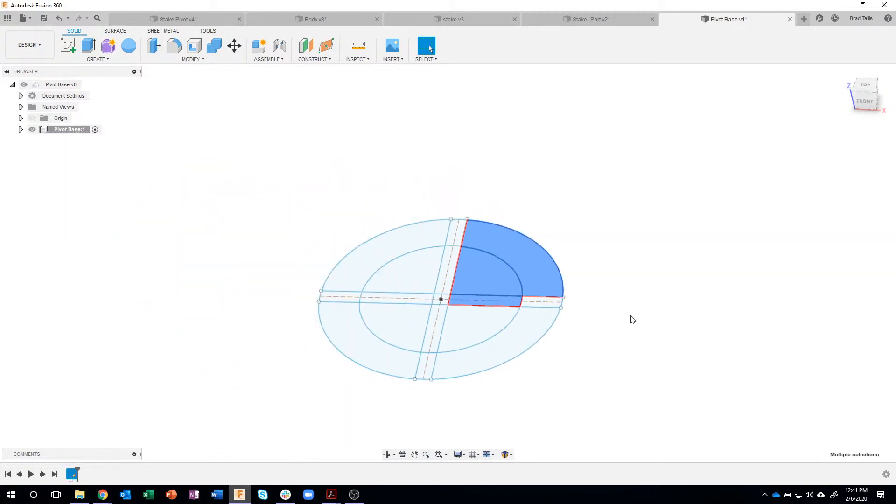
click(638, 290)
Extrude all profiles of the pasted sketch 0.1 in upward as a new body to form the base disc
drag(236, 158, 637, 415)
right_click(490, 241)
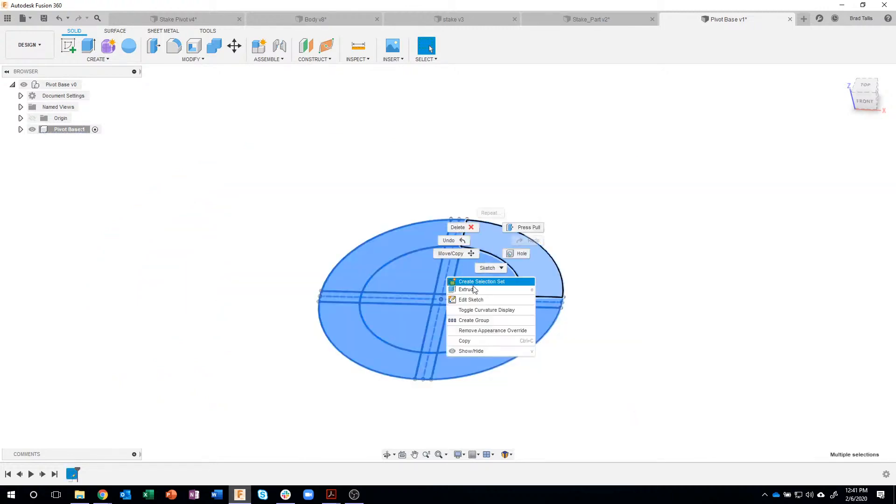
click(468, 286)
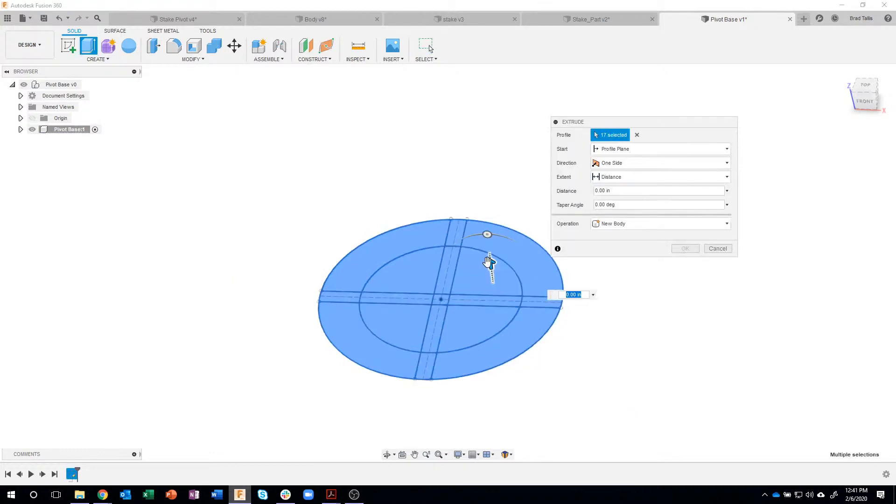
drag(490, 264, 480, 177)
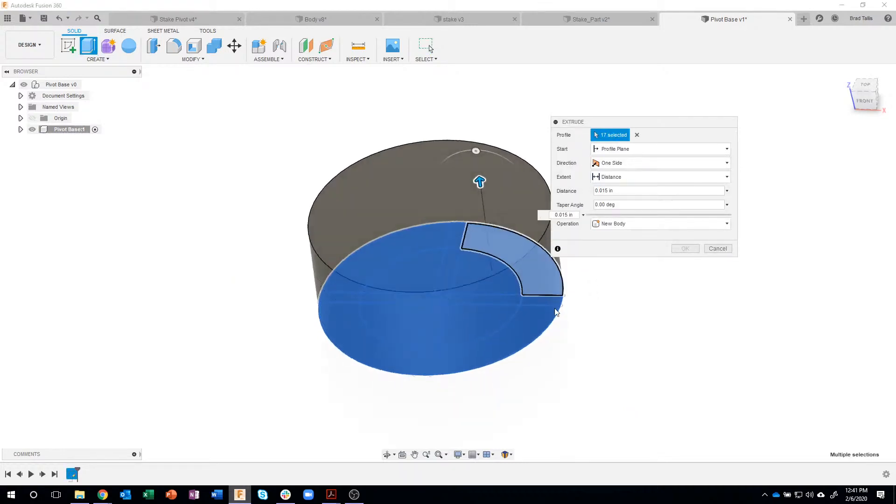
shift+middle_drag(462, 228, 445, 179)
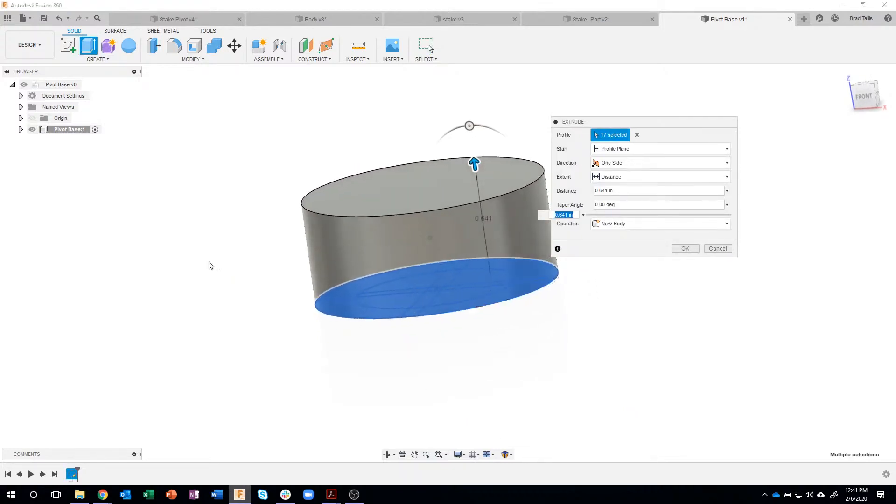
click(633, 192)
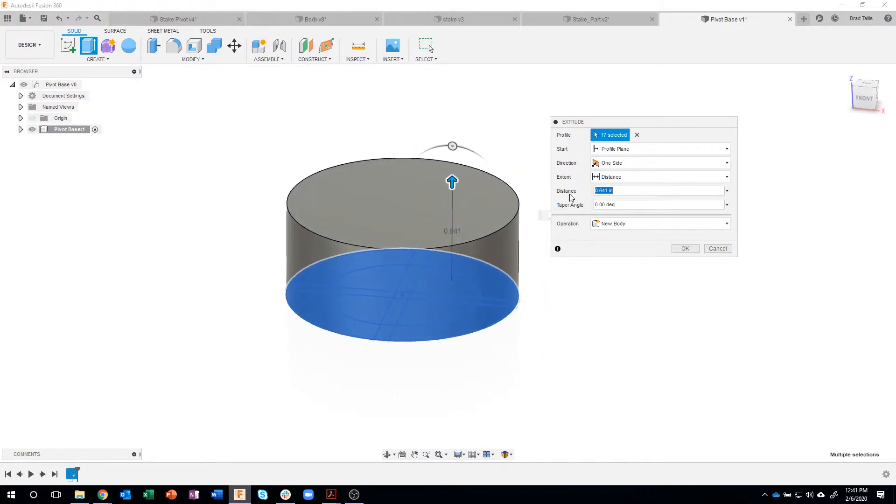
text(.1)
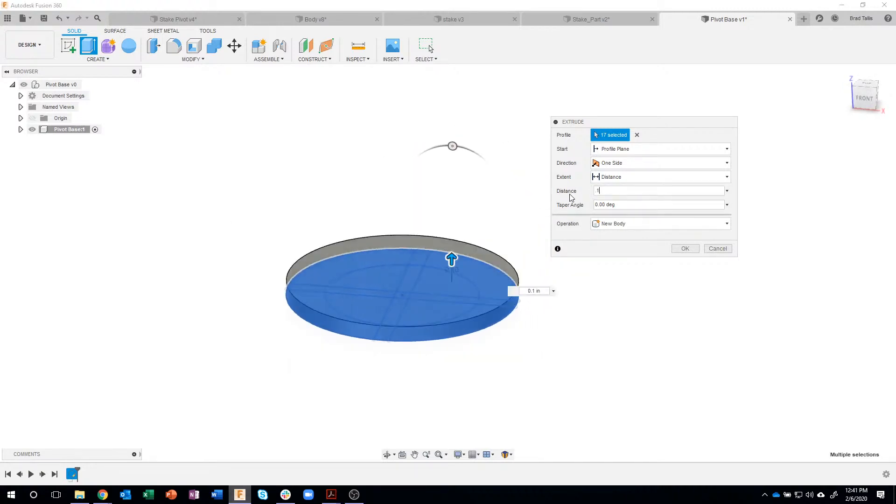
key(Return)
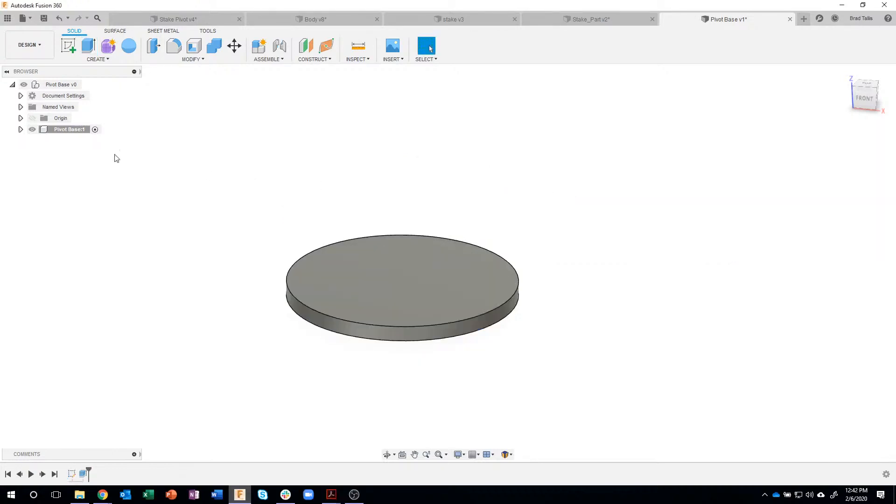
Expand the Pivot Base component's sketches and briefly display Sketch1 on the disc, then hide it again
click(20, 130)
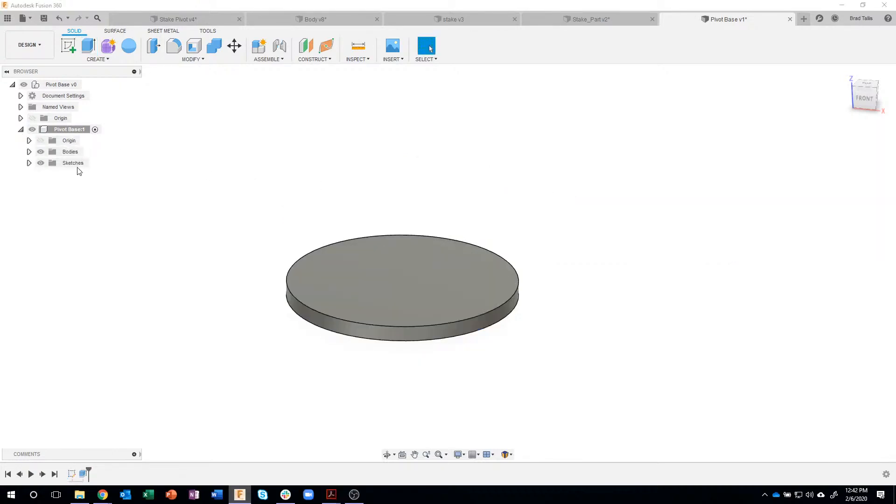
click(29, 163)
click(52, 176)
click(50, 175)
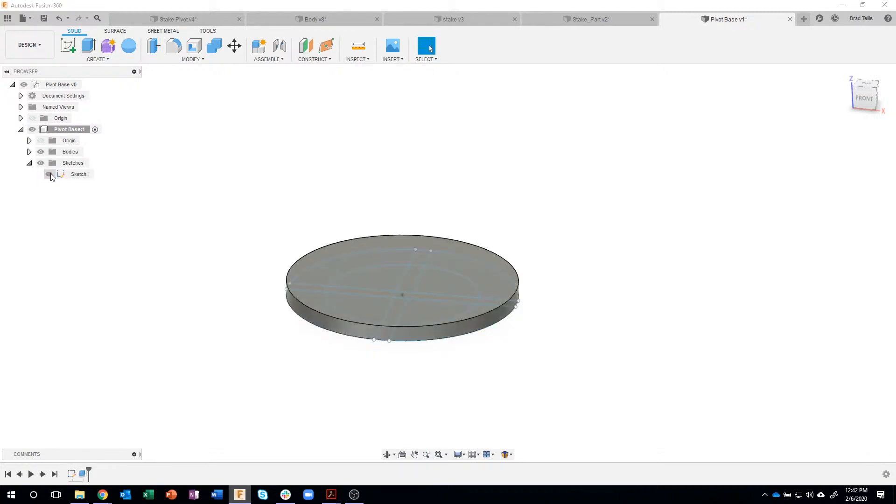
click(51, 174)
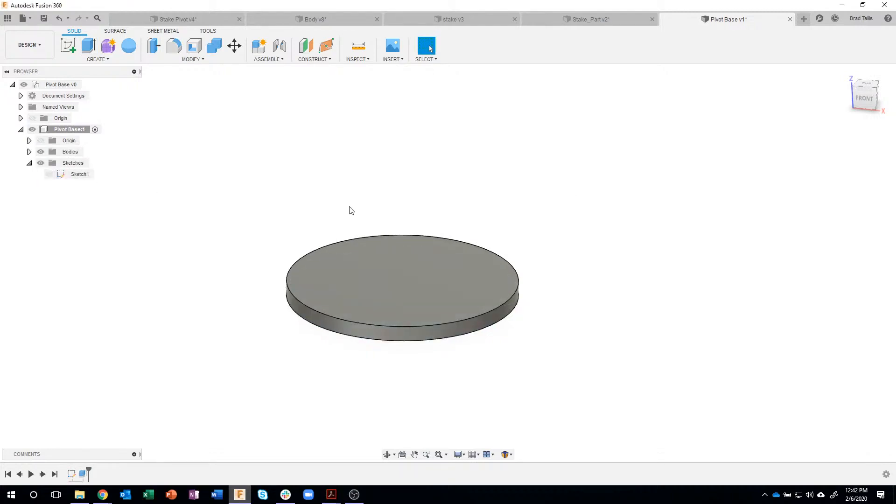
scroll(349, 207, down, 2)
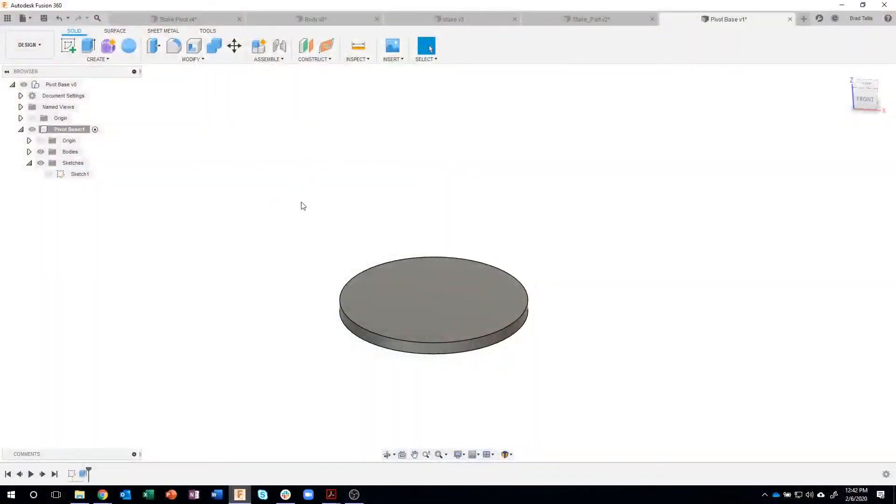
Create a rectangular pattern of the base disc extrusion with 3 instances spaced 0.5 in apart along the vertical axis
click(102, 61)
mouse_move(98, 273)
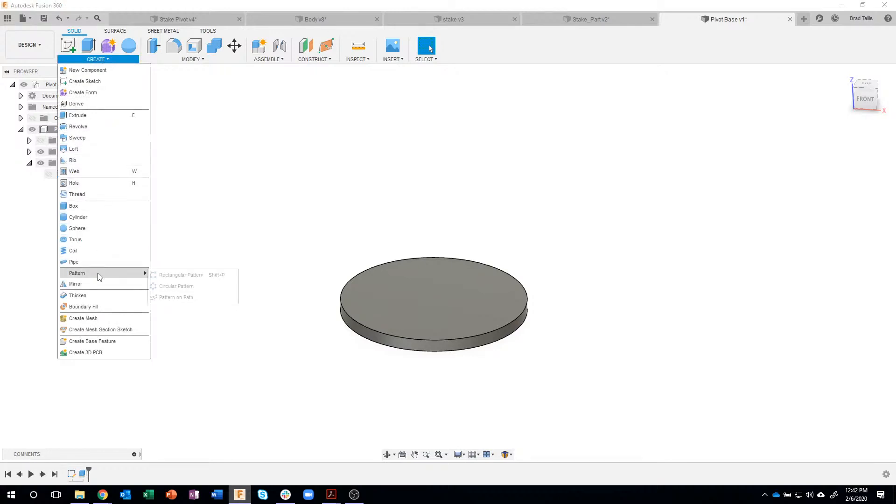
click(179, 275)
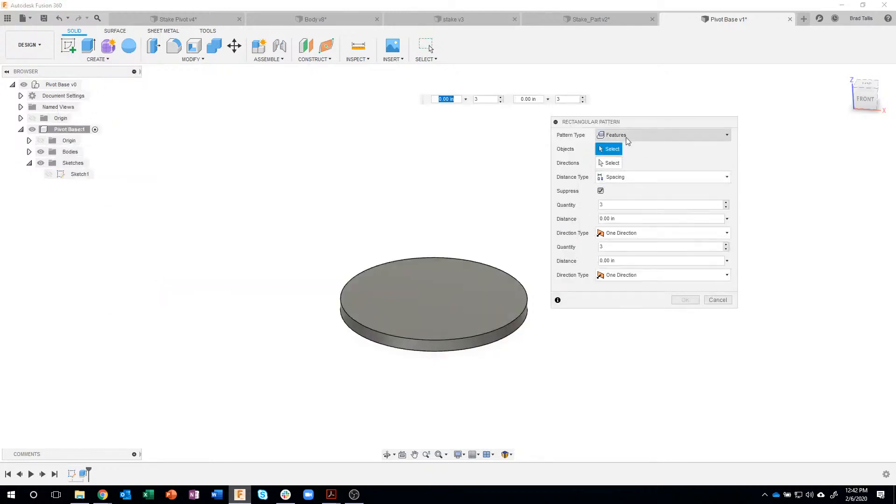
click(83, 475)
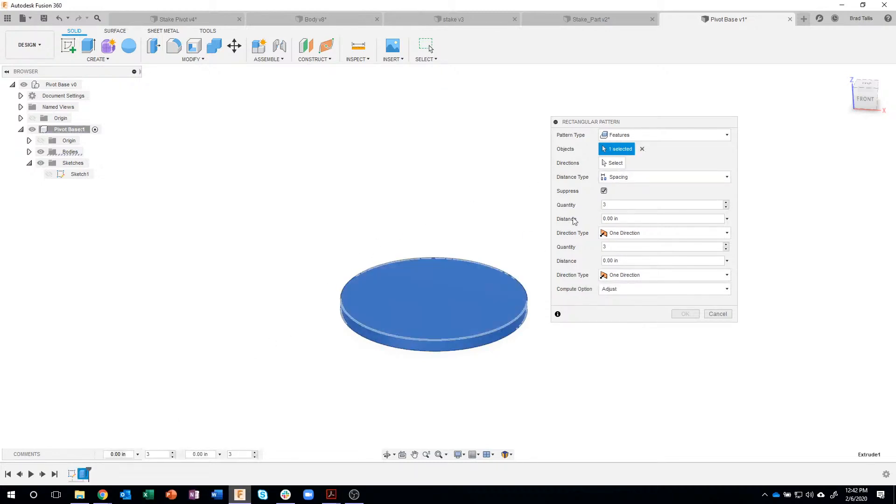
click(613, 163)
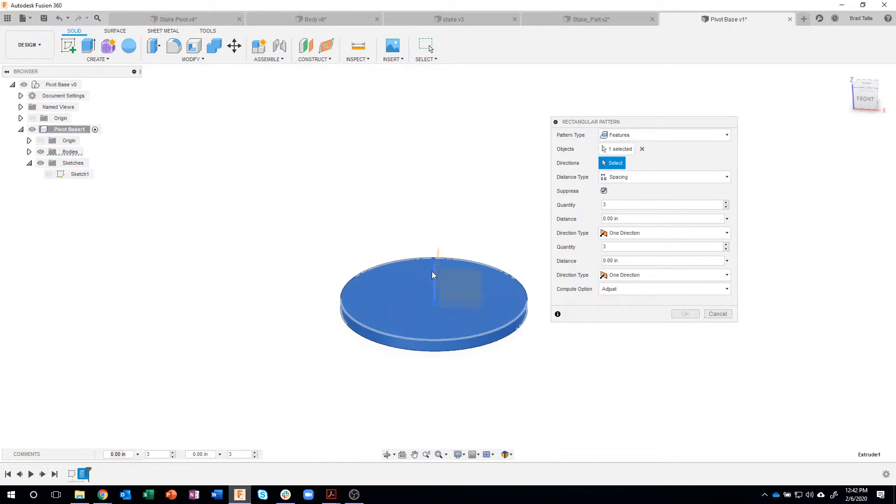
click(433, 271)
drag(430, 253, 432, 232)
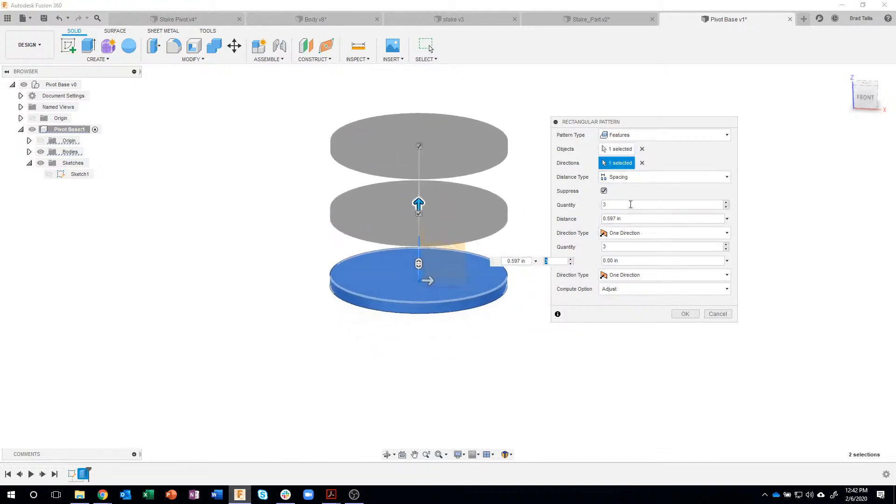
click(628, 219)
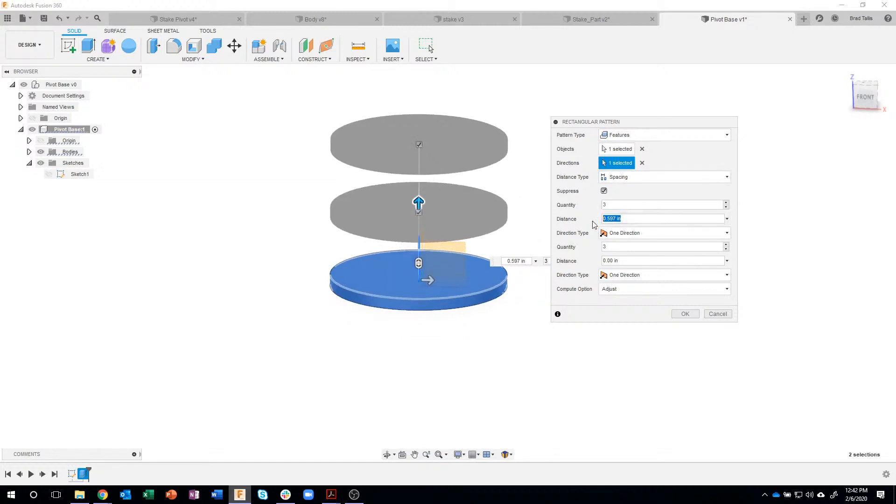
text(.5)
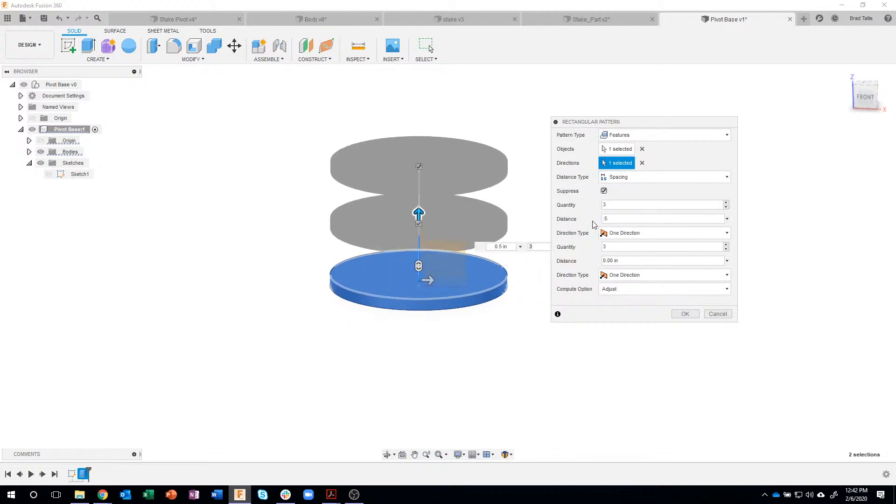
click(684, 314)
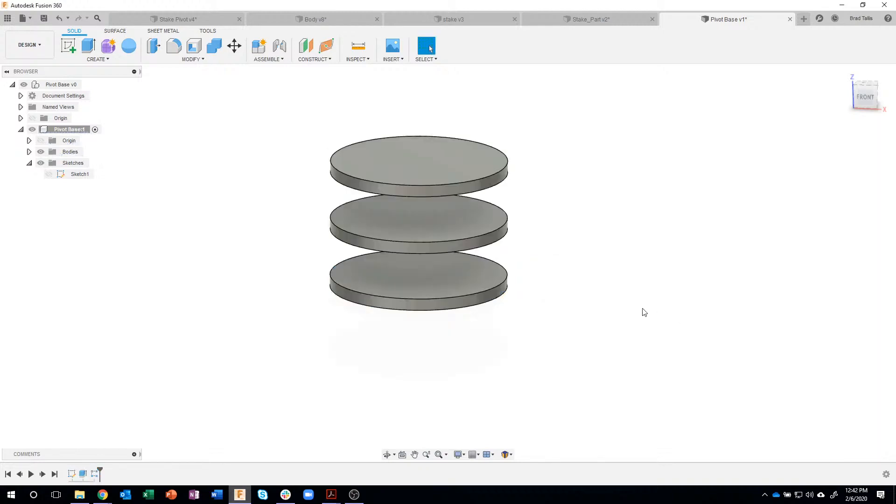
Make Sketch1 visible on the underside of the lowest disc
click(49, 174)
shift+middle_drag(386, 342, 436, 286)
scroll(429, 287, up, 5)
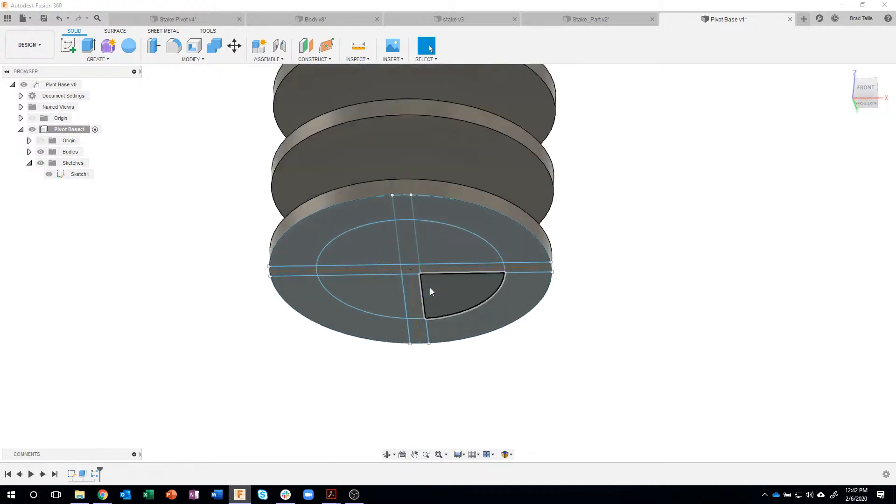
Extrude all nine profiles of the crossing ribs 1 in up to the top disc's underside, using Join to connect the three discs
click(399, 181)
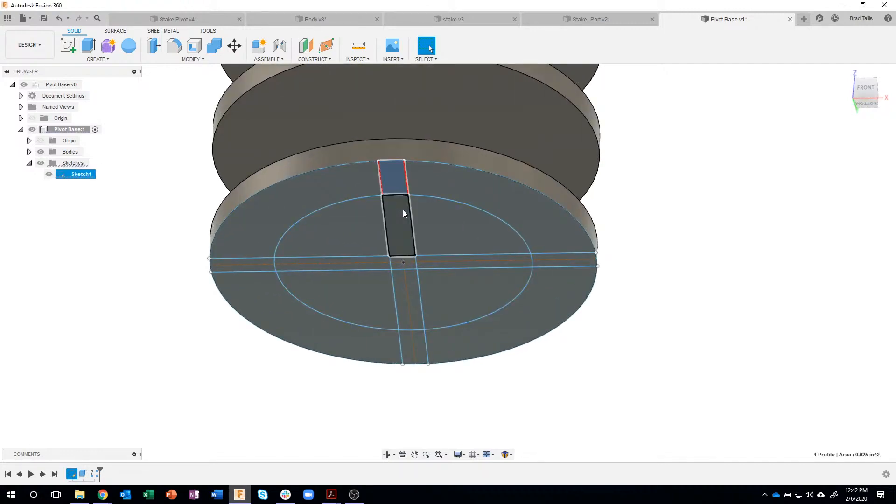
click(402, 209)
scroll(442, 274, up, 4)
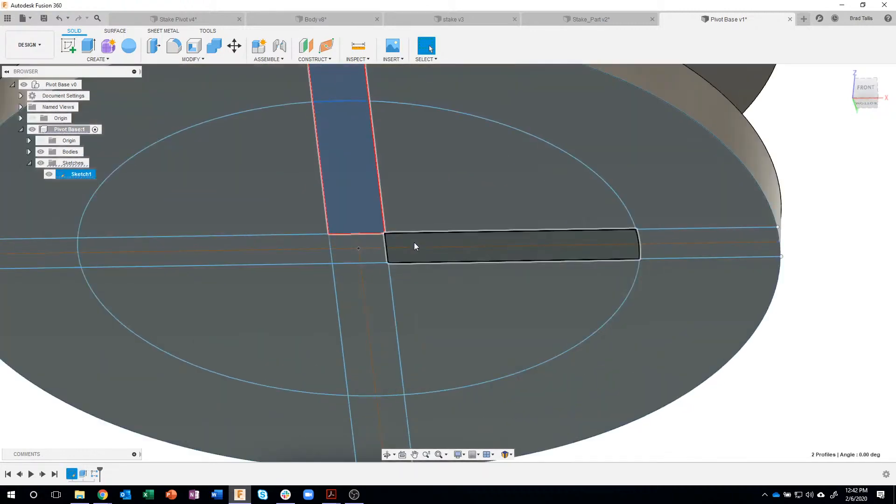
click(414, 243)
click(318, 243)
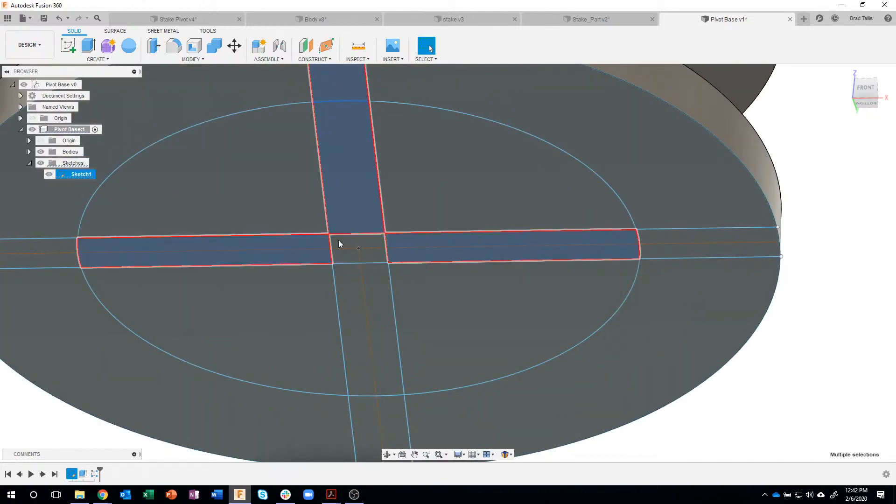
click(340, 242)
click(351, 296)
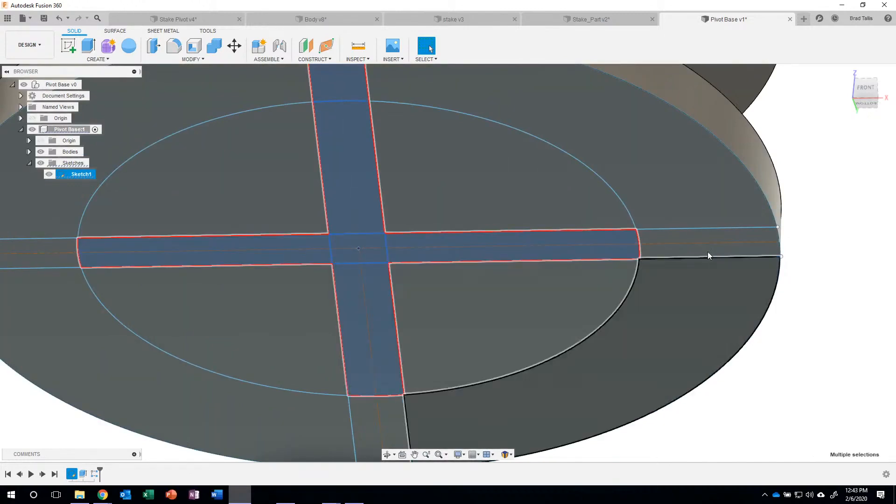
click(681, 238)
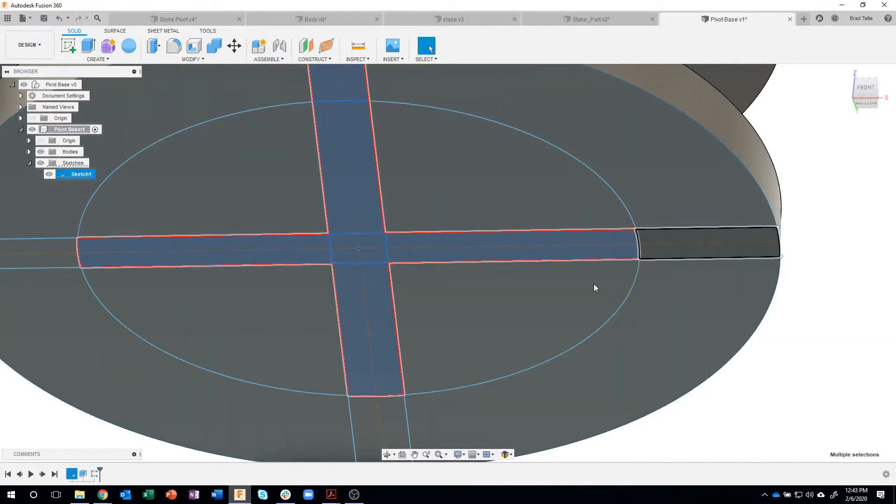
click(370, 420)
right_click(52, 248)
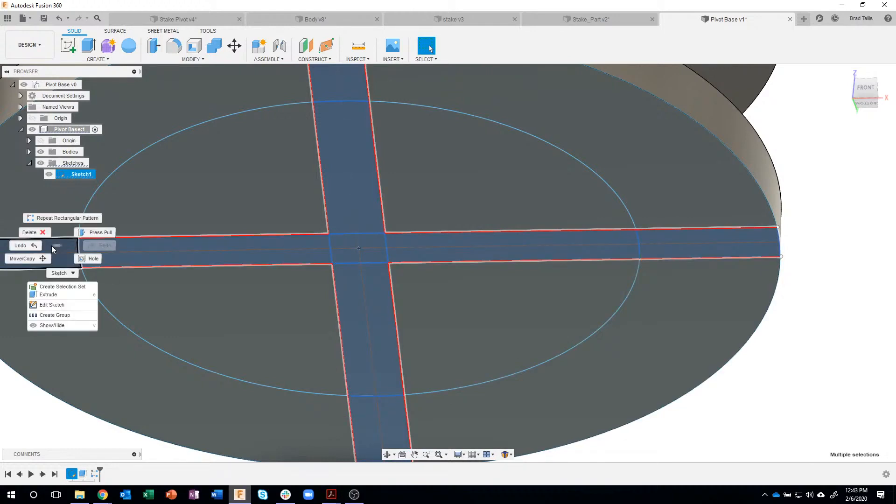
click(48, 295)
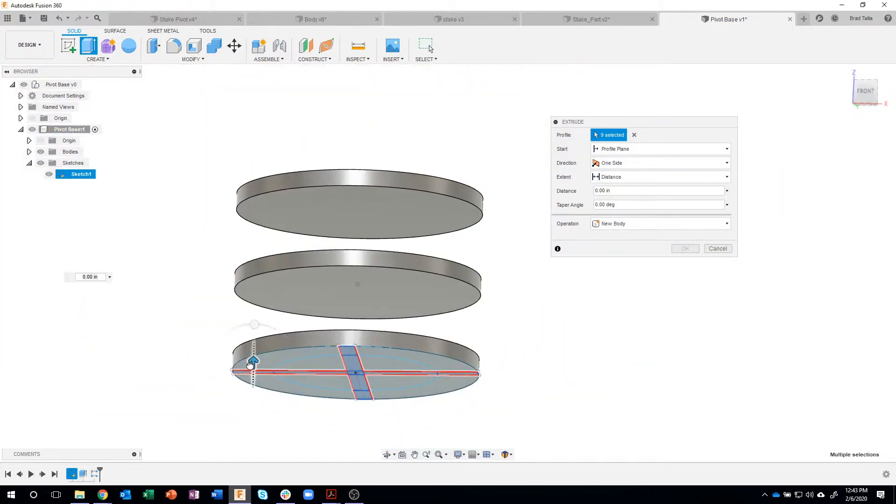
drag(251, 364, 254, 322)
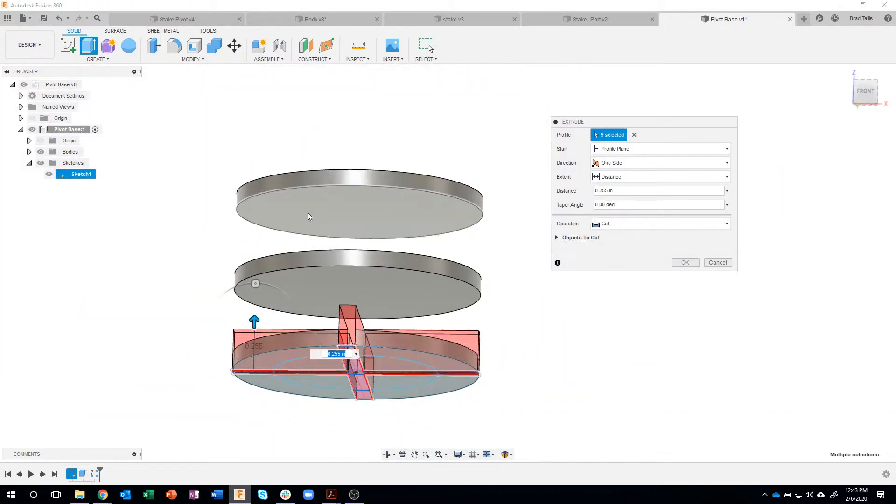
drag(308, 213, 329, 237)
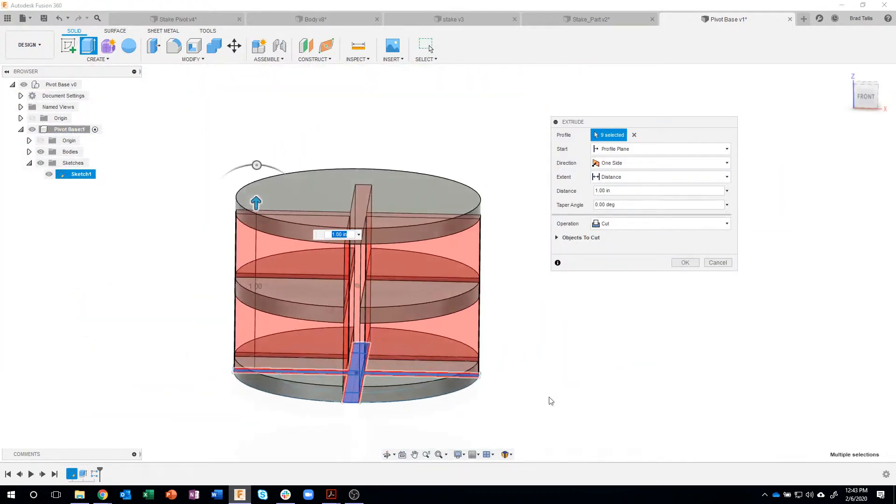
click(640, 223)
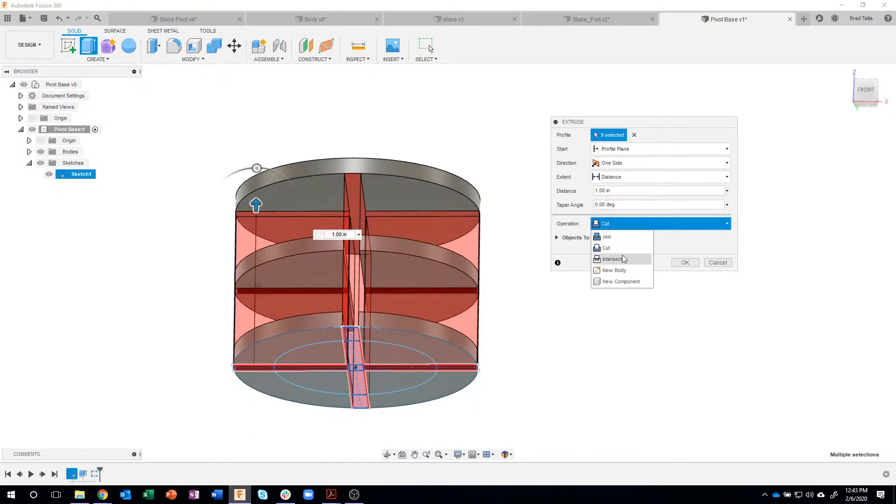
click(608, 237)
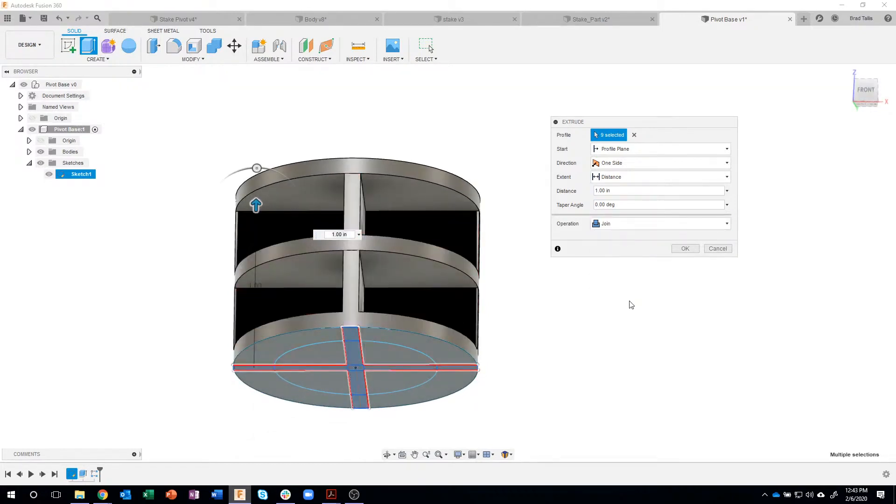
click(677, 250)
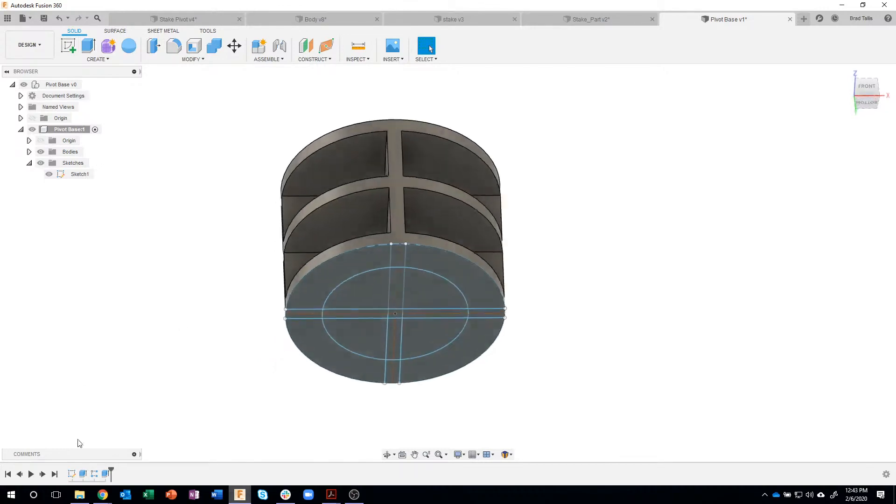
Edit Sketch1 and delete its 1.00 in diameter inner circle
double_click(72, 476)
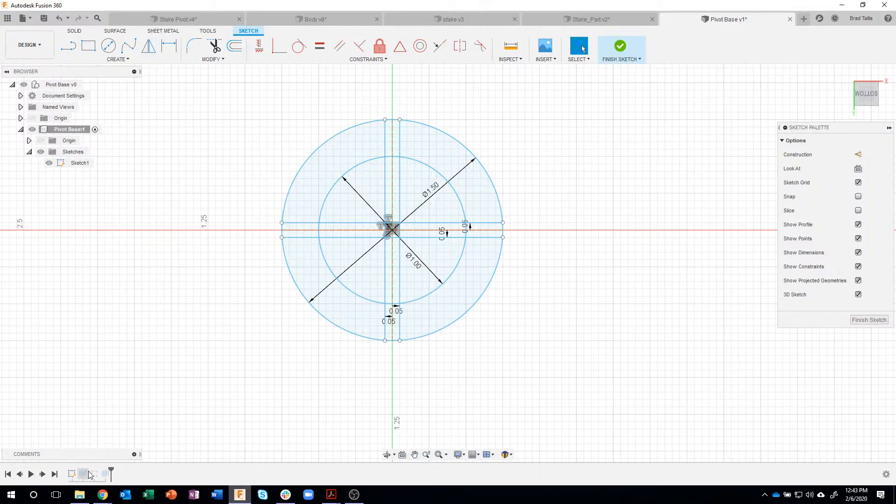
click(361, 162)
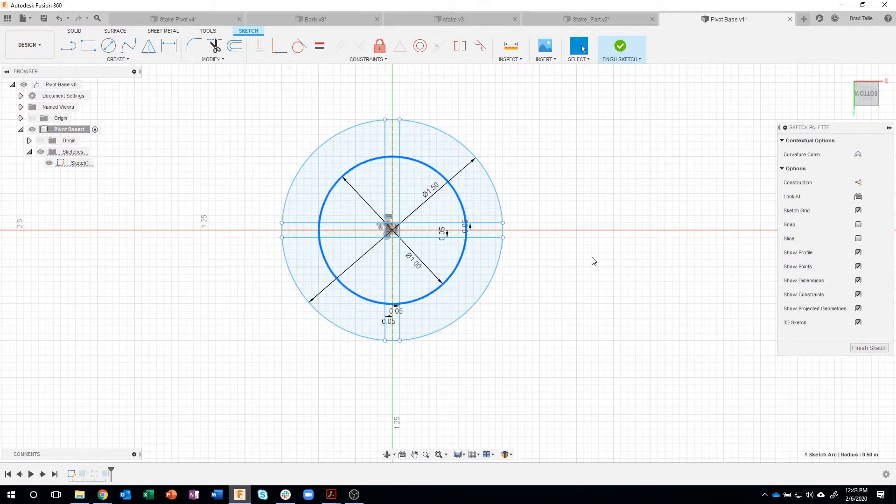
key(Delete)
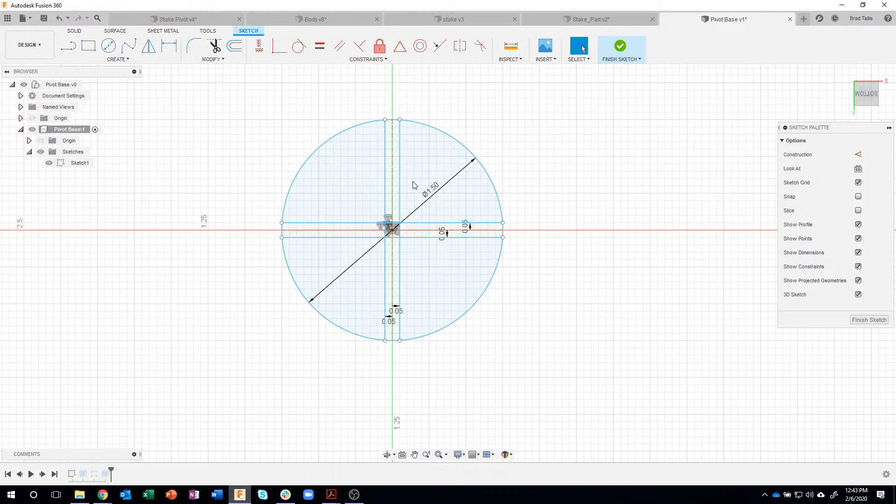
Draw a 0.75 in diameter circle centred on the origin and finish the sketch
click(108, 45)
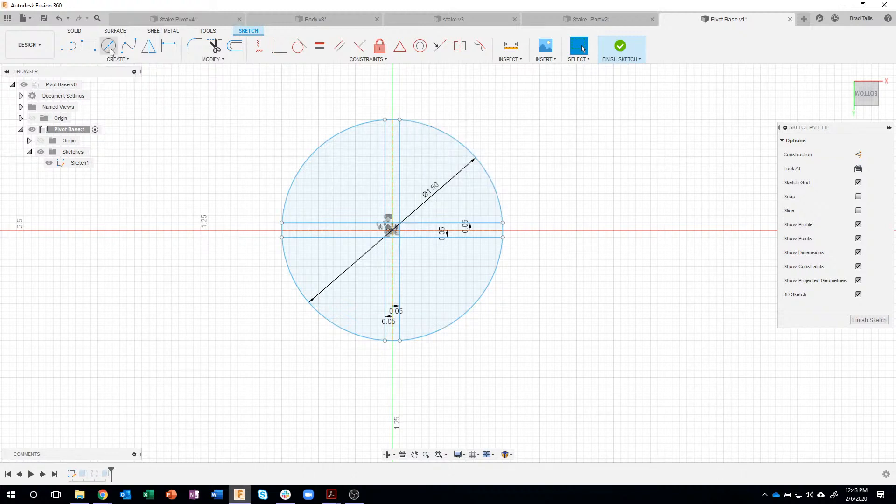
click(392, 230)
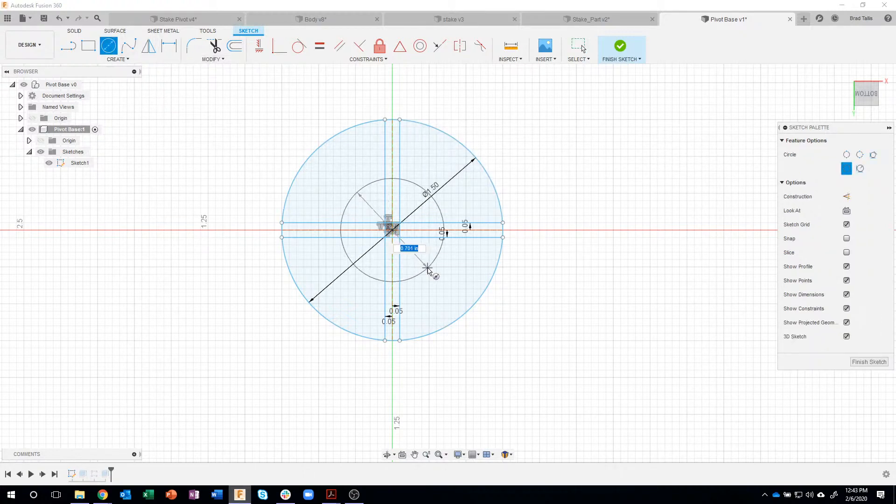
text(.75)
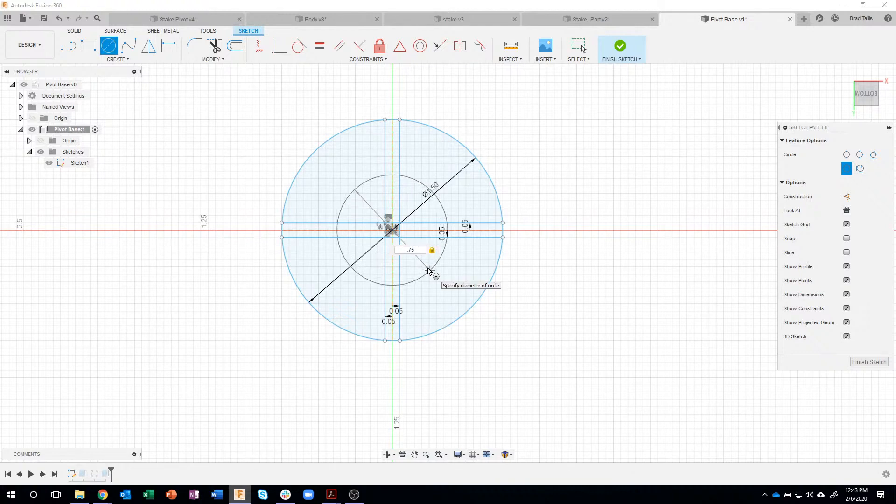
key(Return)
key(Escape)
click(628, 49)
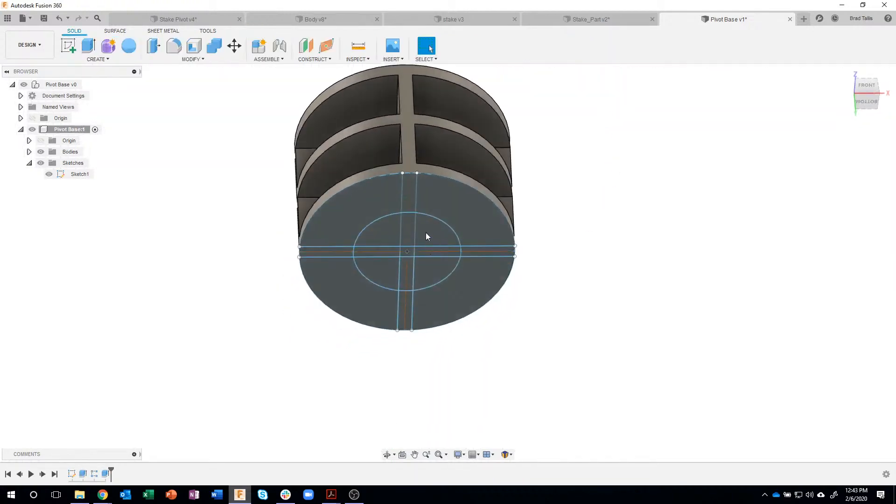
Extrude all profiles inside the central 0.75 in circle 0.75 in down from the lowest disc, using Join
shift+middle_drag(358, 214, 354, 158)
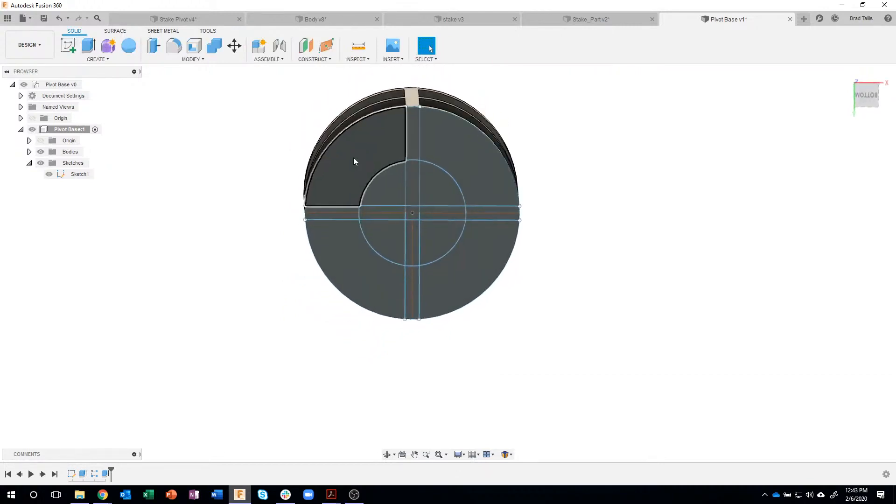
drag(354, 149, 475, 272)
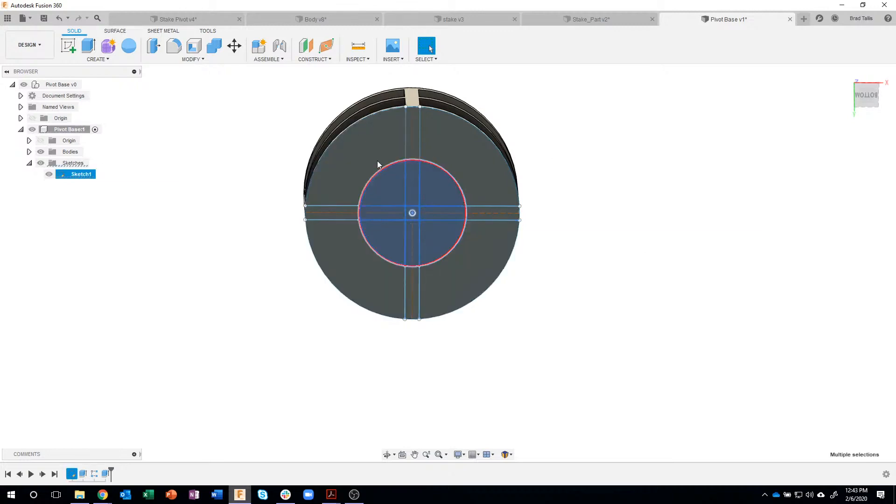
shift+middle_drag(572, 316, 445, 243)
right_click(444, 243)
click(427, 292)
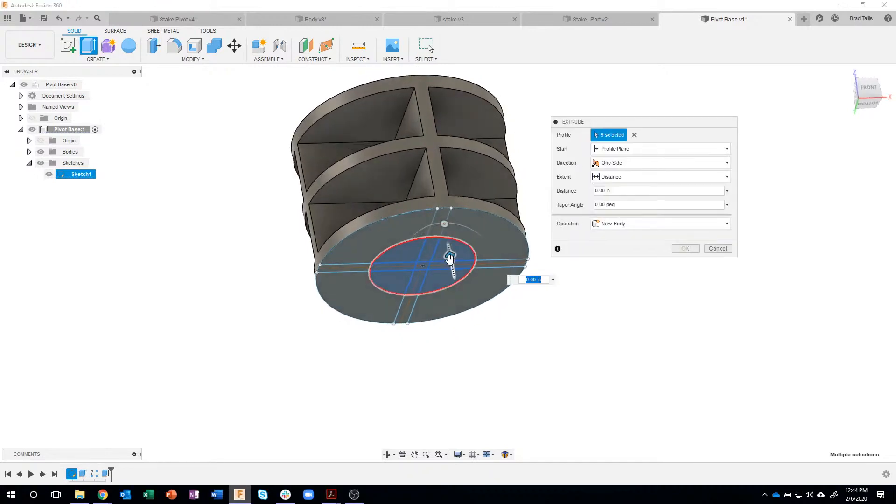
drag(451, 252, 468, 349)
click(501, 269)
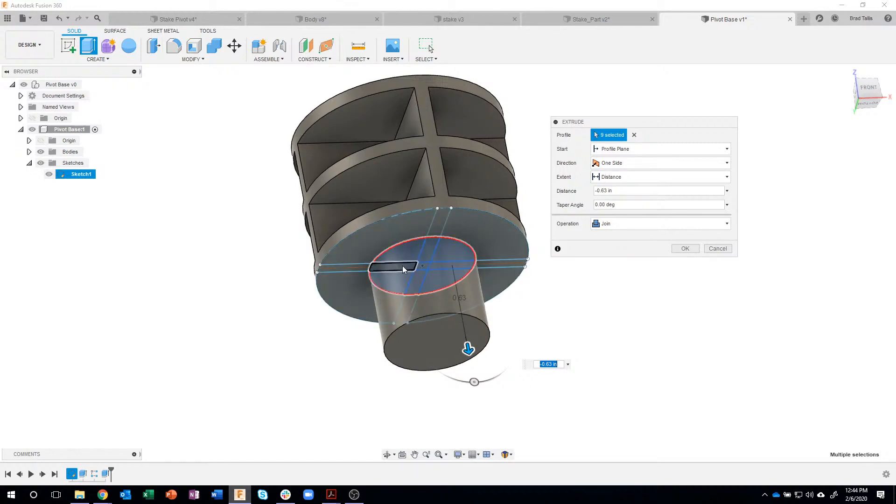
shift+middle_drag(639, 358, 626, 346)
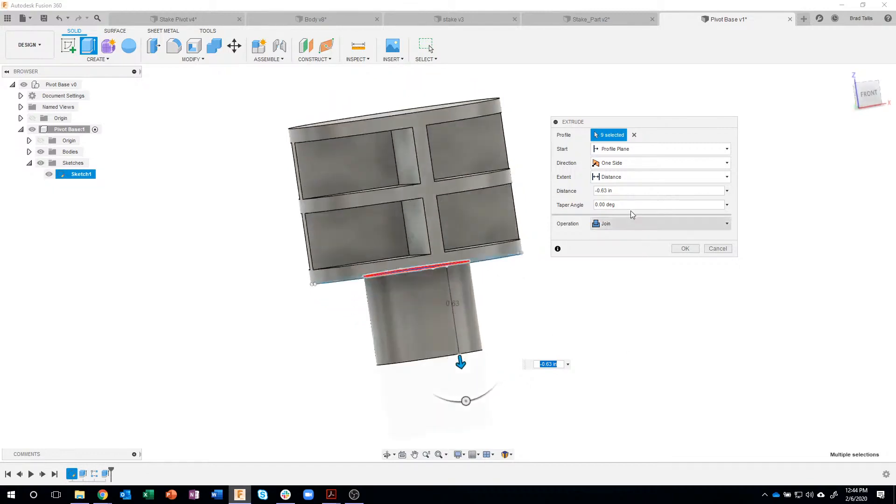
drag(615, 190, 579, 190)
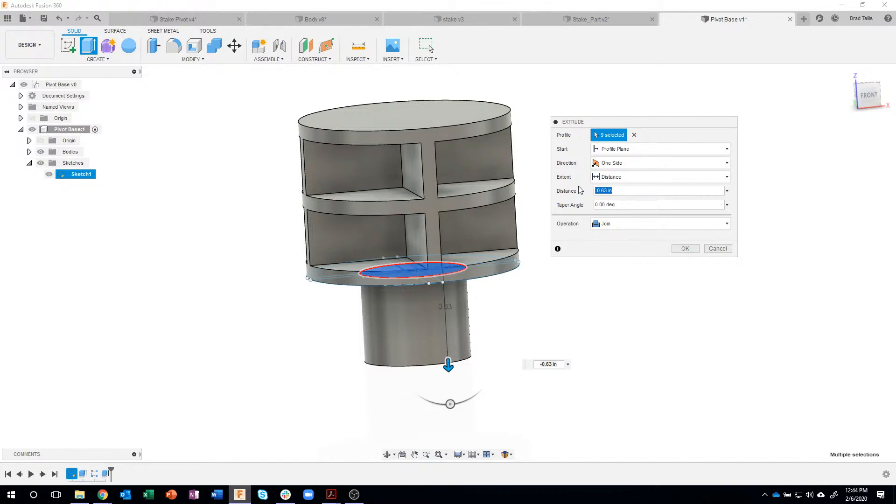
text(-.75)
key(Return)
shift+middle_drag(580, 190, 461, 303)
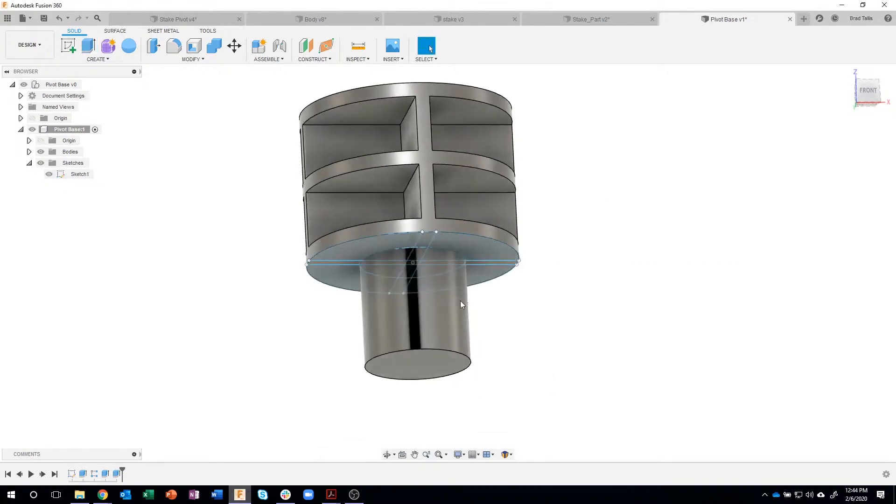
Hide Sketch1 and check the thread specification of the lower stud in the Stake Pivot drawing in Acrobat, returning to Fusion 360
click(48, 174)
mouse_move(494, 374)
shift+middle_down()
mouse_move(466, 322)
mouse_move(420, 346)
mouse_move(401, 369)
shift+middle_up()
mouse_move(334, 493)
click(353, 467)
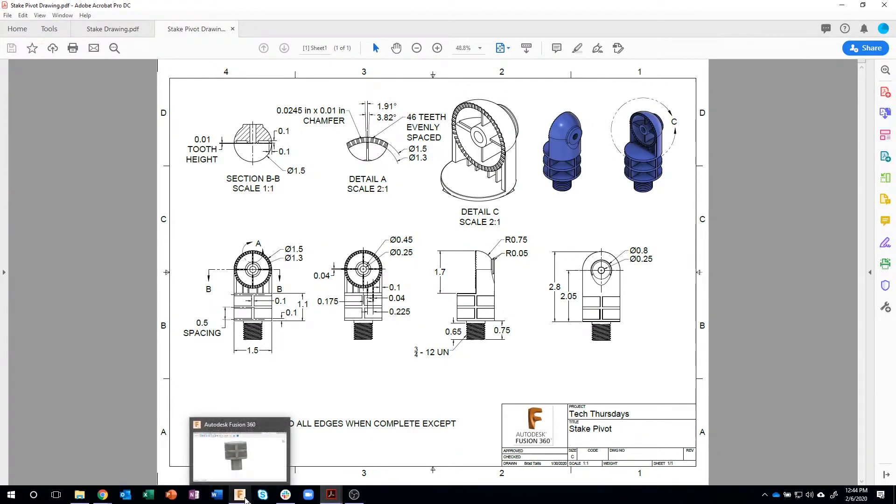
click(245, 500)
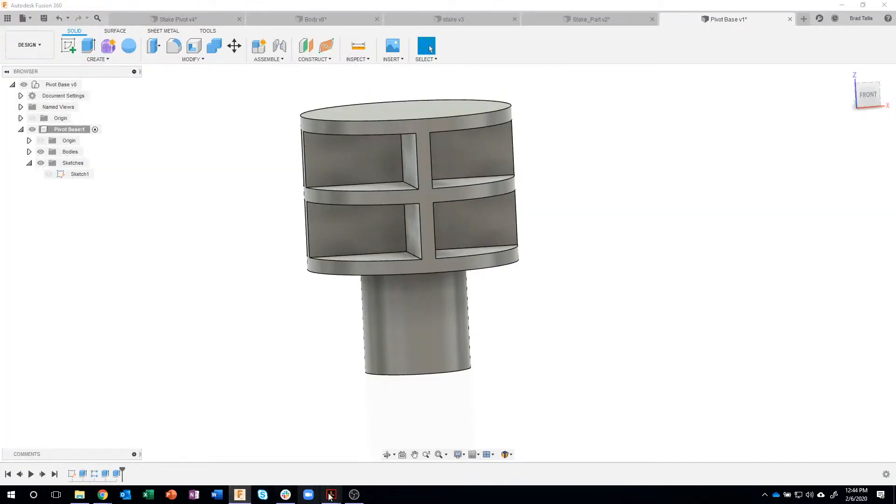
mouse_move(330, 496)
click(379, 459)
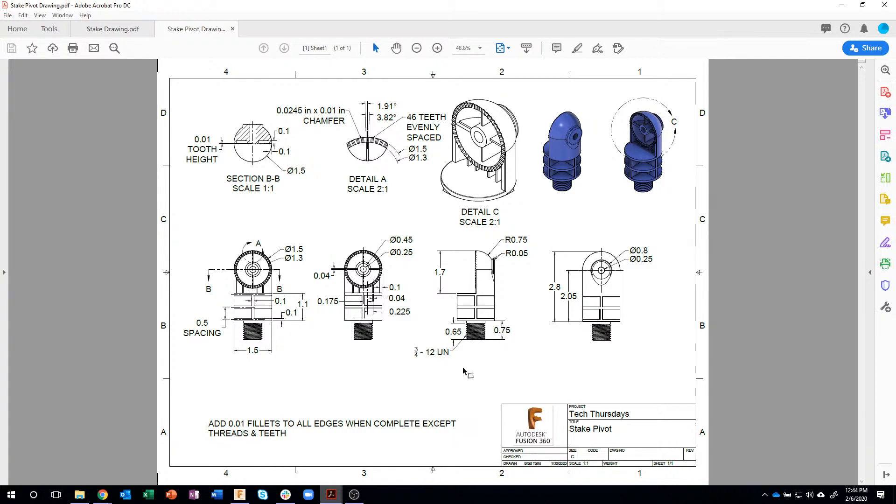
click(239, 494)
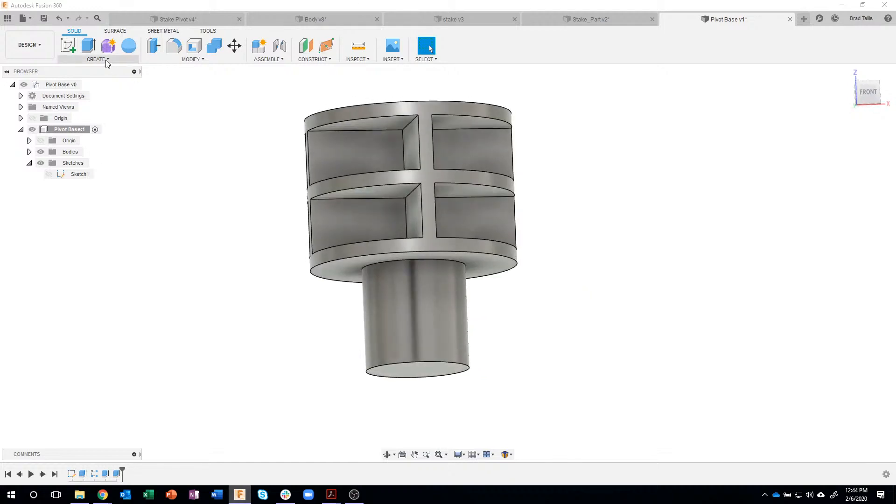
Start a Thread on the lower stud's cylindrical face and make it a modeled thread
click(103, 59)
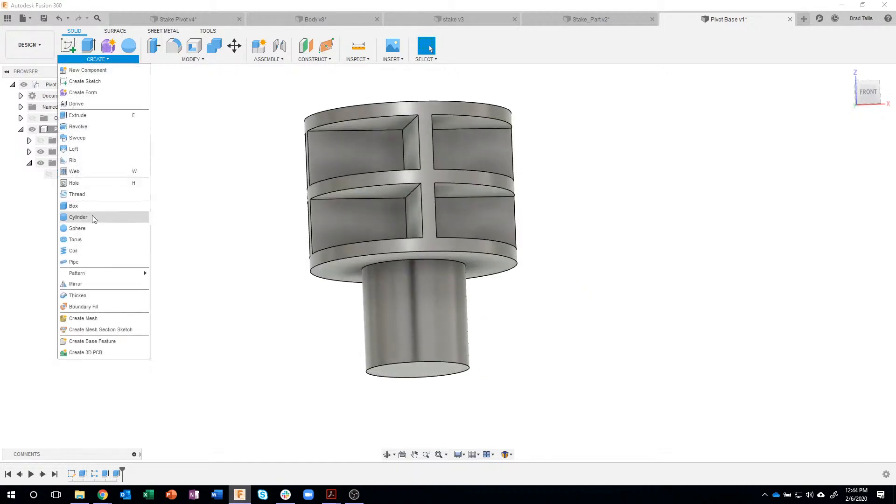
click(88, 196)
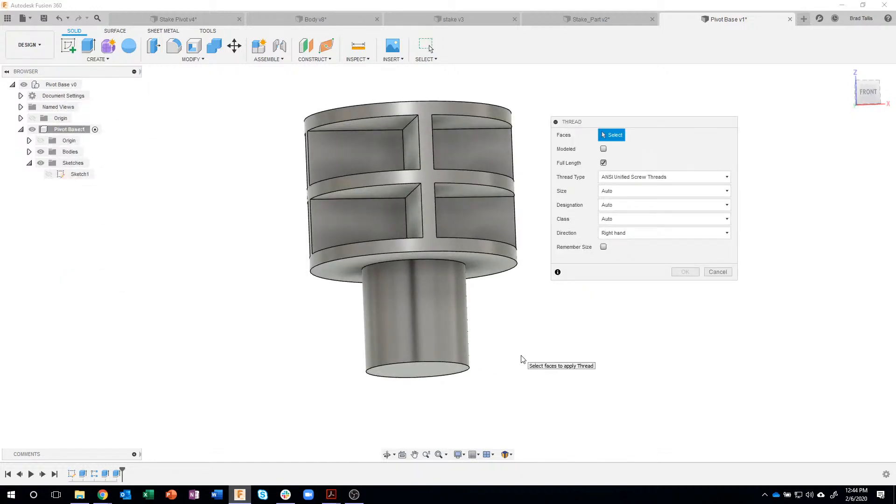
click(412, 320)
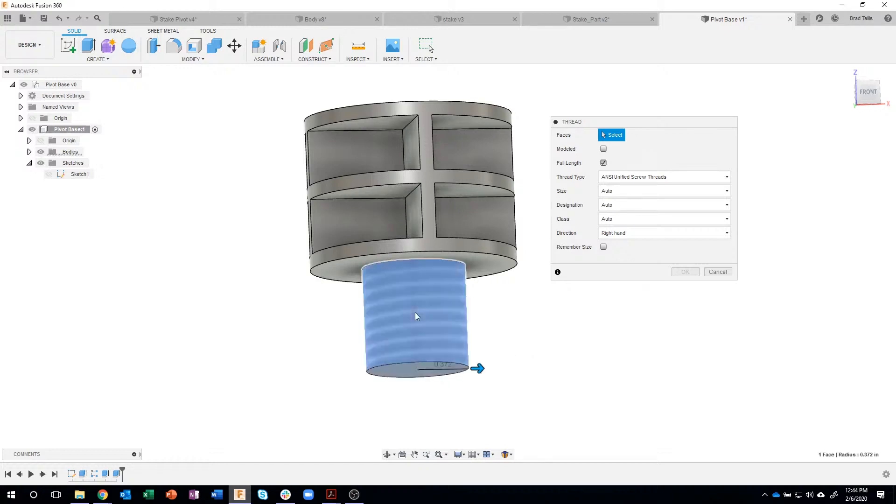
scroll(563, 405, up, 2)
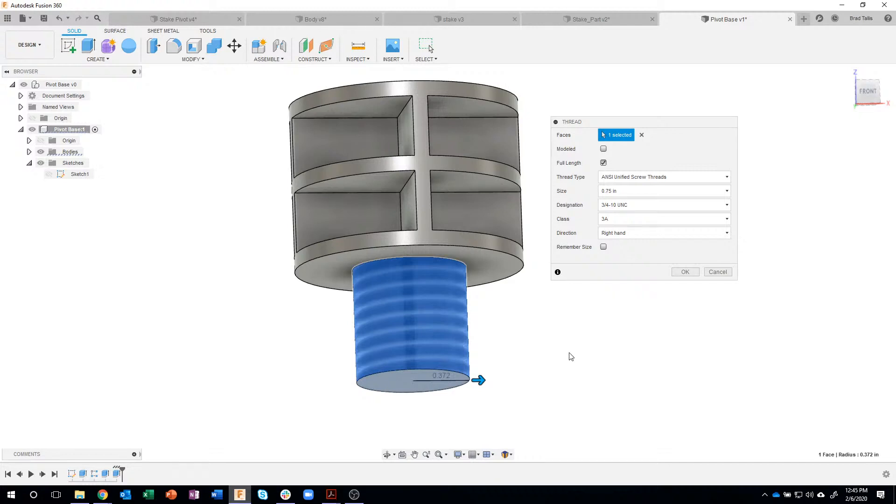
click(604, 149)
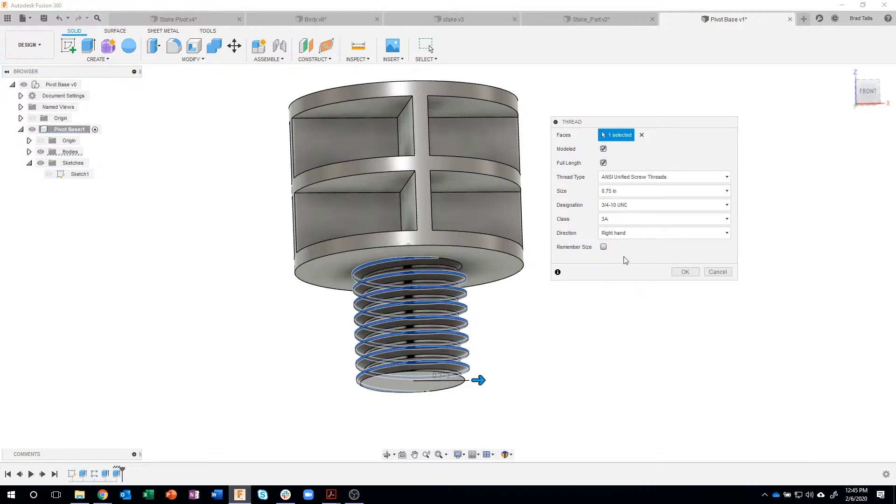
Limit the stud's thread to a length of 0.65 in instead of full length, choose designation 3/4-12 UN and create it
click(603, 163)
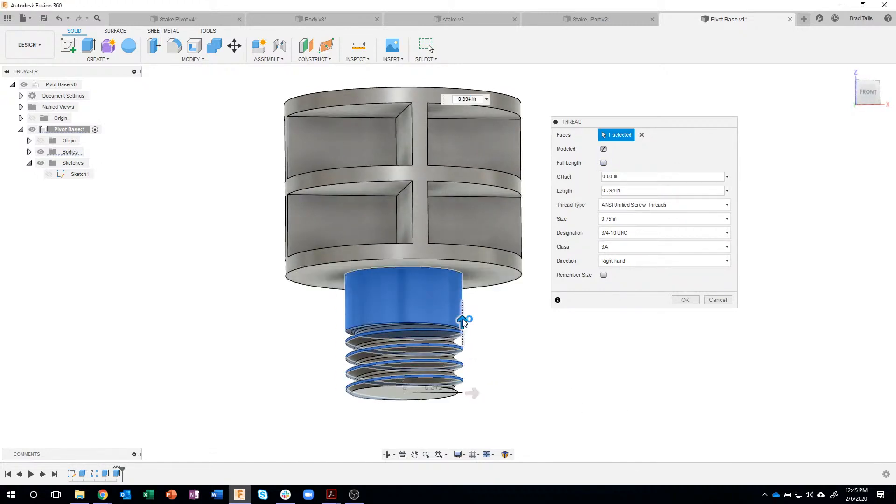
mouse_move(463, 321)
mouse_down()
mouse_move(465, 299)
mouse_move(470, 346)
mouse_move(464, 325)
mouse_up()
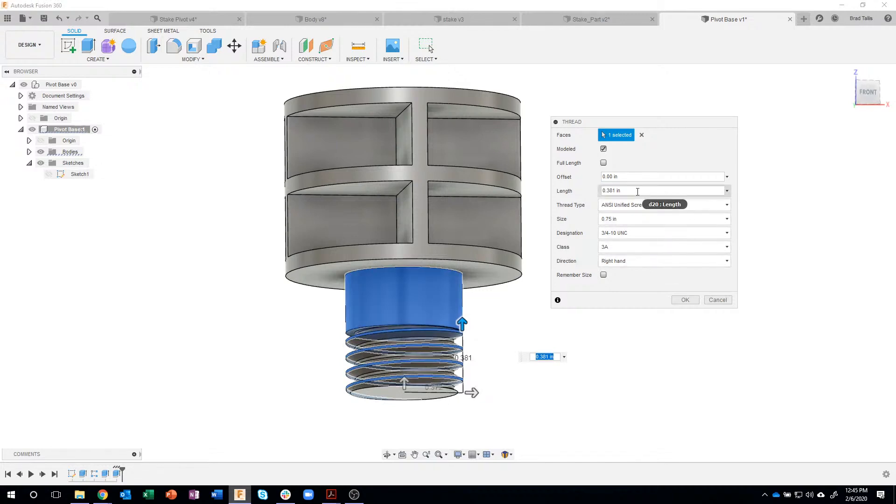
click(637, 191)
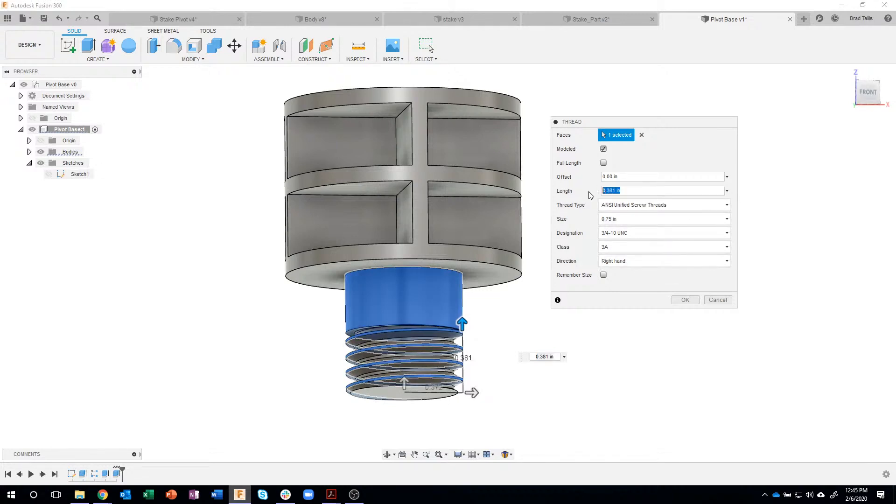
key(BackSpace)
key(Return)
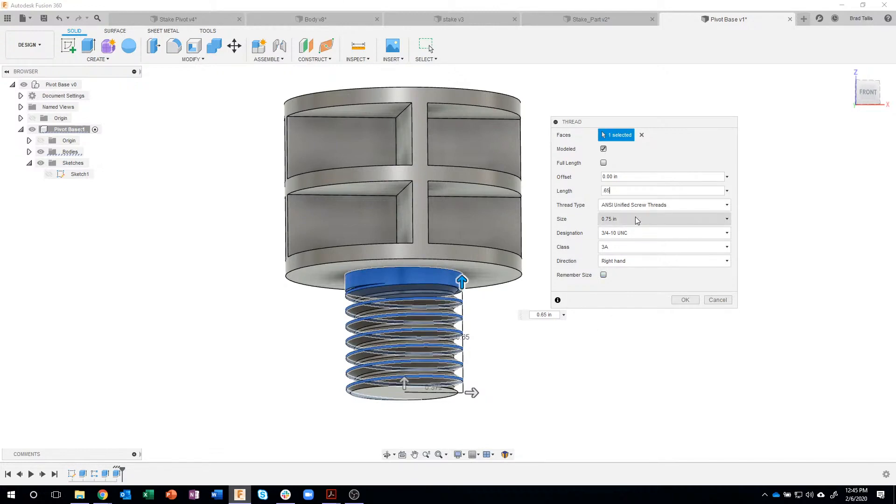
click(637, 234)
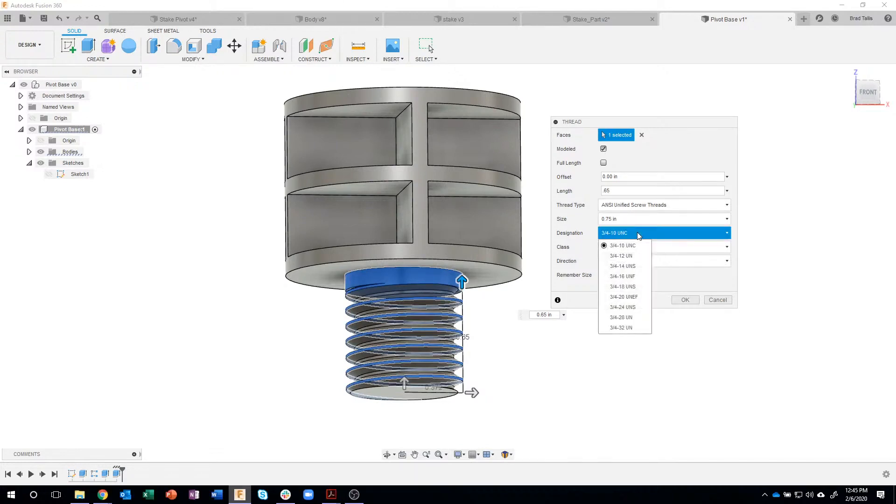
click(624, 256)
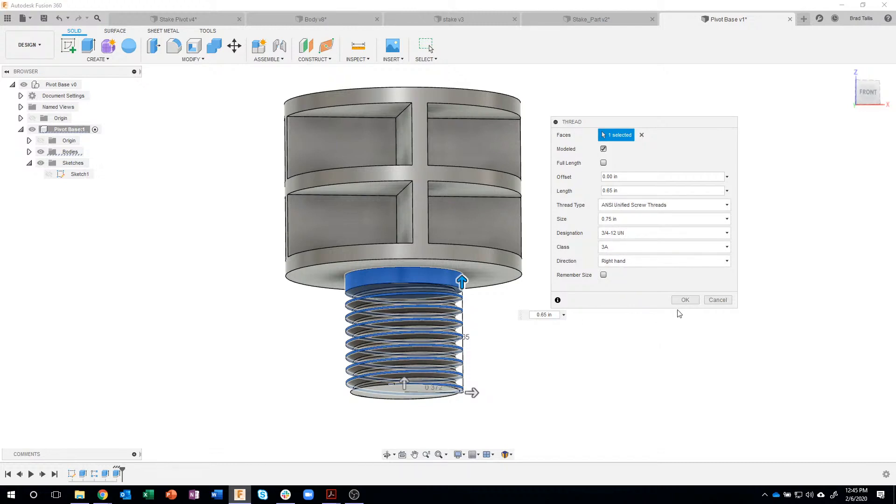
click(684, 300)
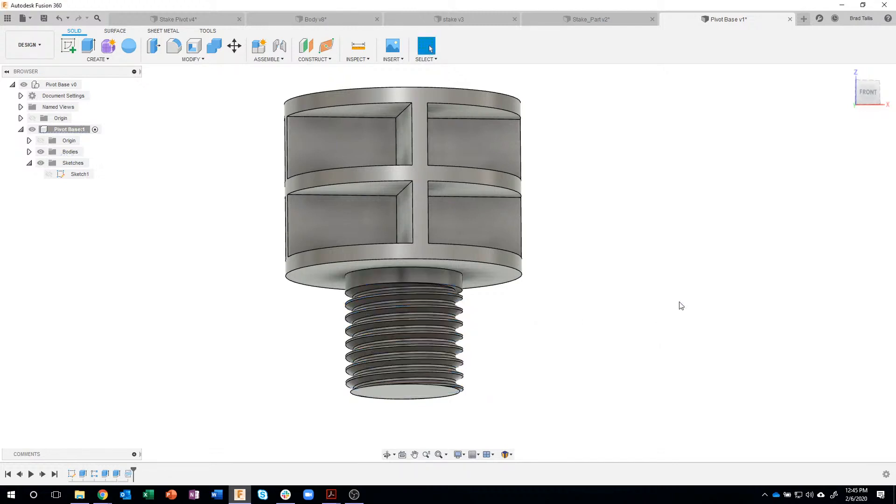
Check the dimensions of the pivot's upper portion in the Stake Pivot drawing in Acrobat and return to Fusion 360
scroll(516, 402, down, 5)
shift+middle_drag(531, 393, 604, 277)
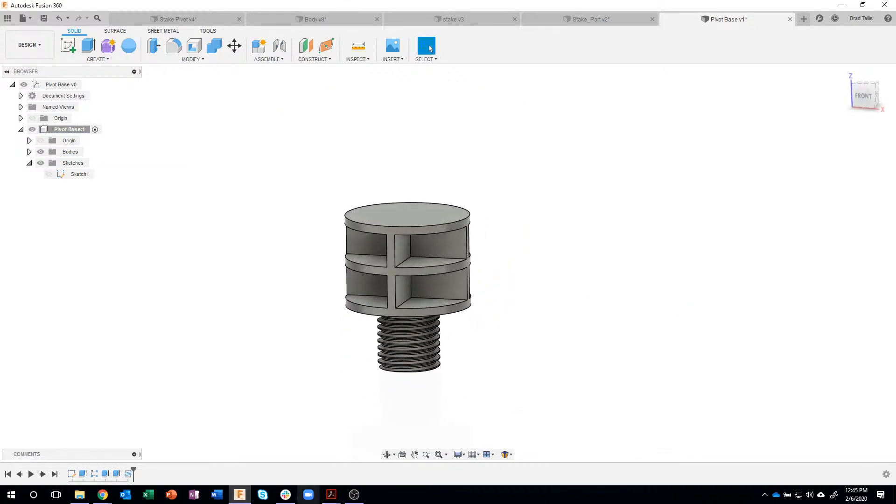
mouse_move(332, 499)
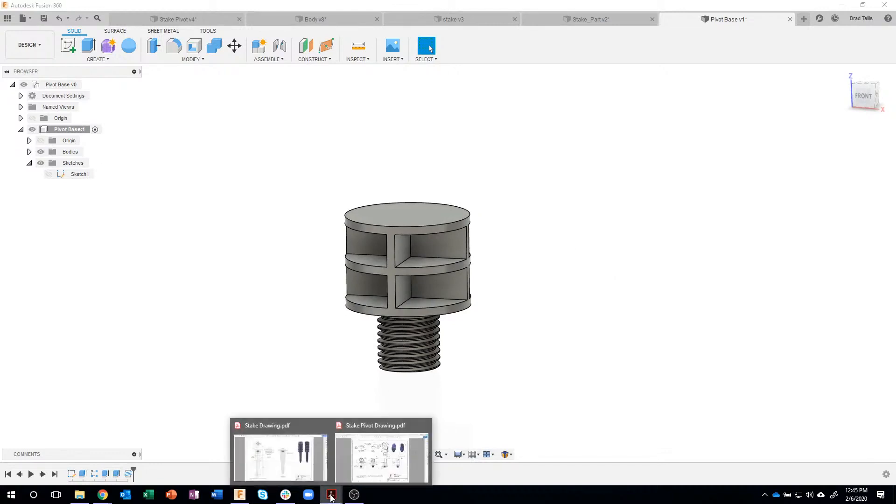
click(354, 462)
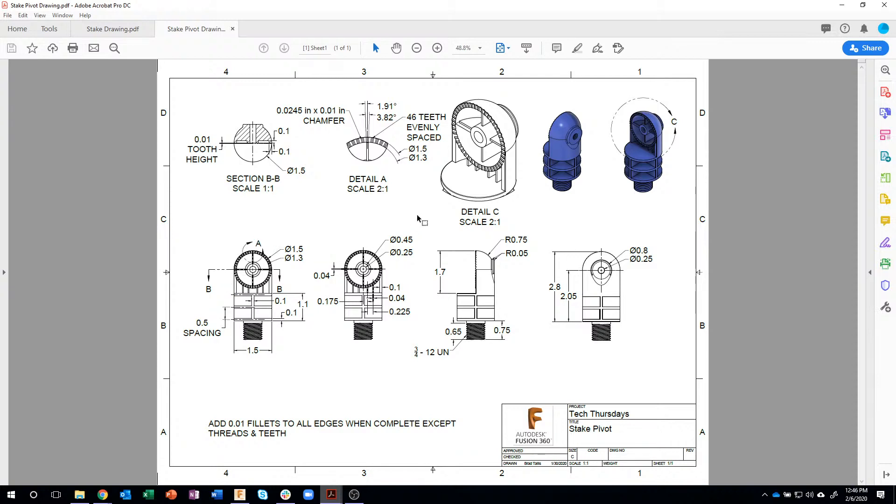
click(242, 498)
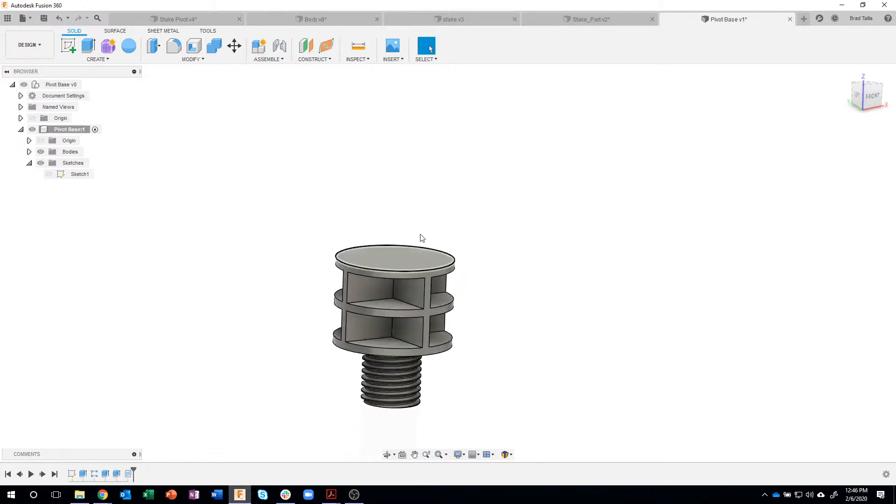
Extrude the top disc's upper face 1.7 in upward as a New Body, expanding the component's Bodies folder
click(389, 266)
right_click(389, 265)
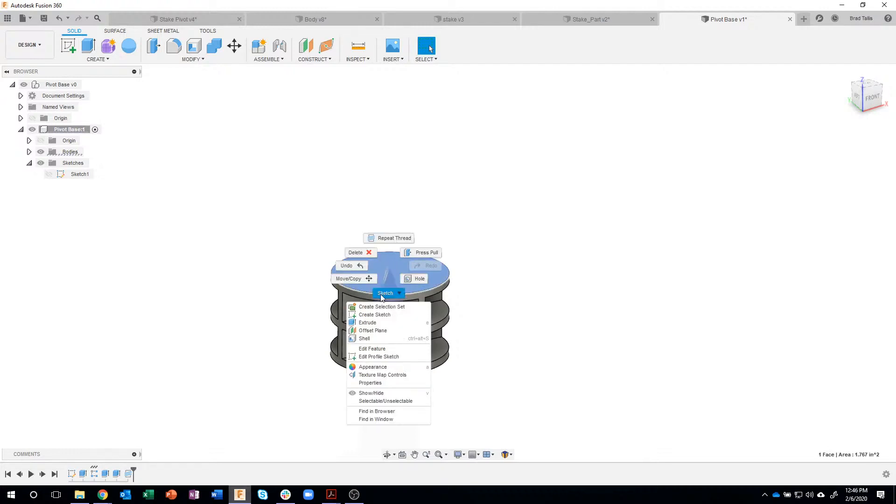
click(373, 322)
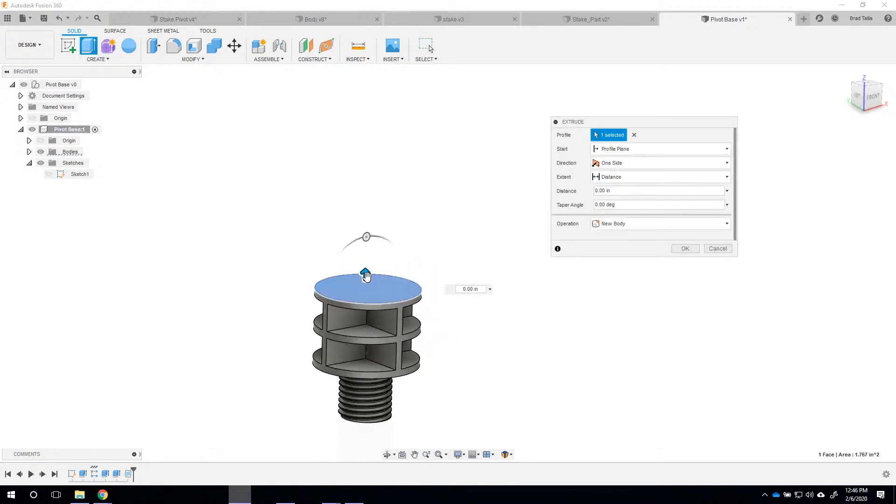
drag(371, 274, 380, 142)
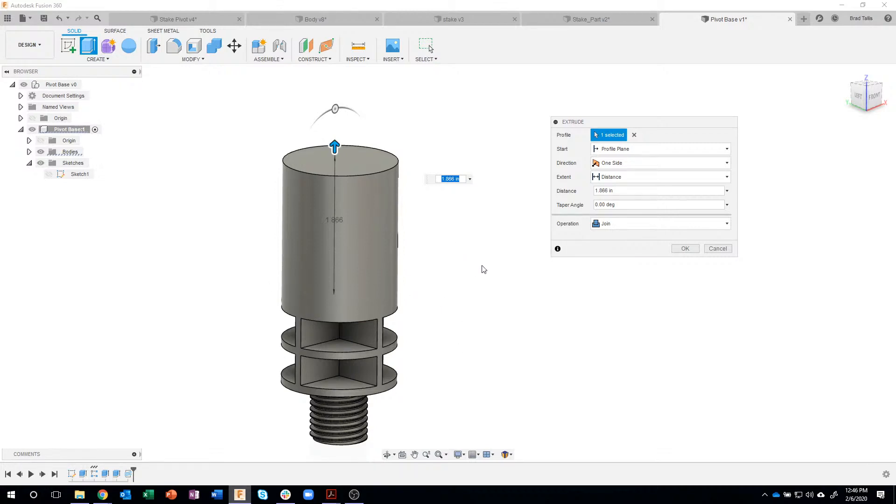
click(612, 224)
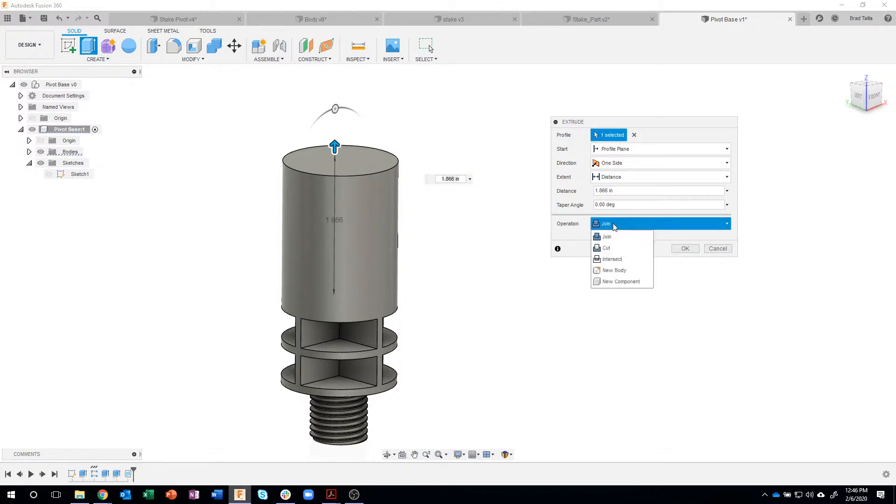
click(618, 272)
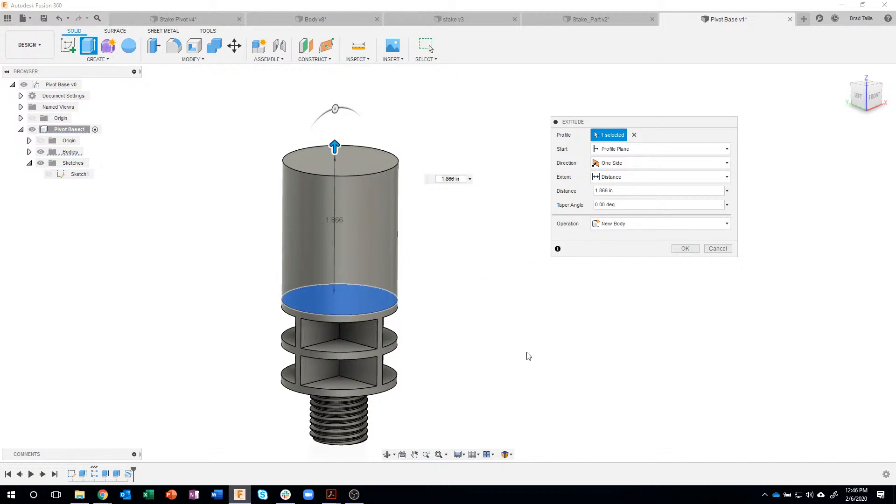
drag(612, 192, 587, 194)
text(1.7)
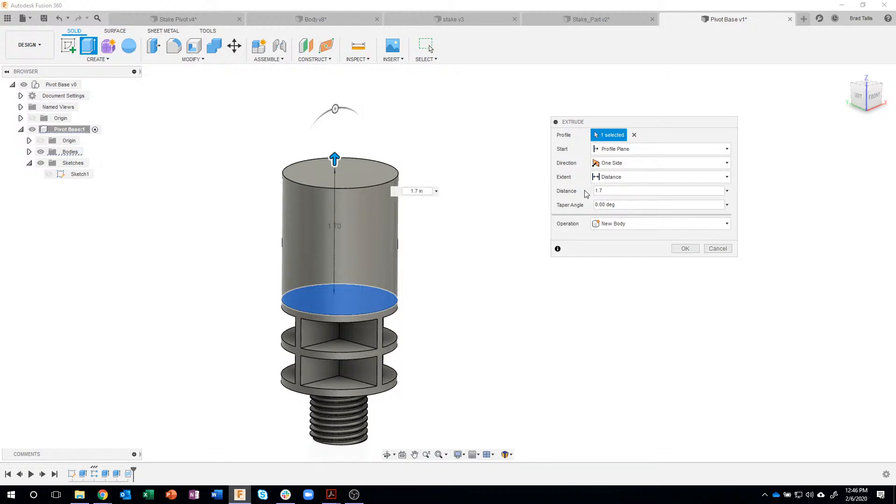
click(30, 153)
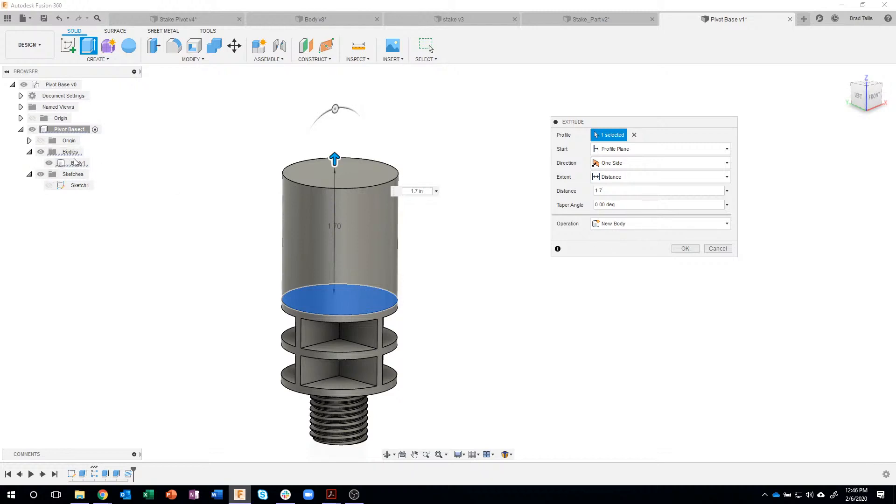
click(685, 248)
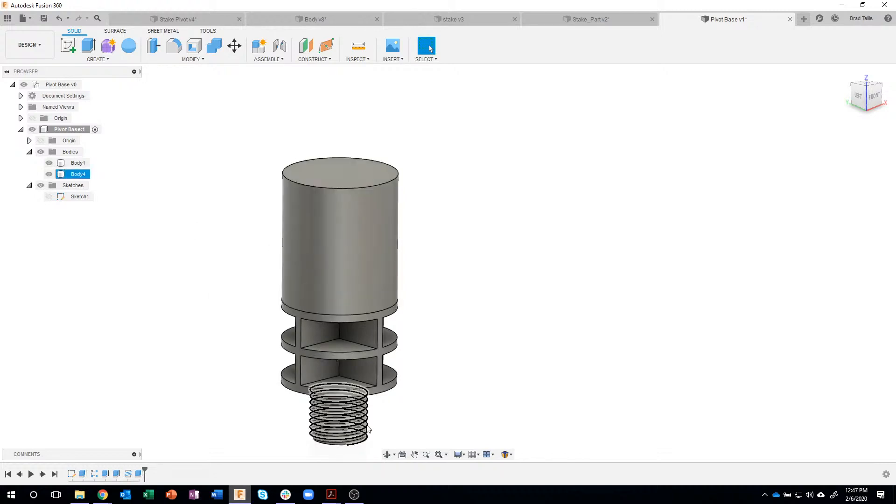
Check the upper body's top rounding radius in the Stake Pivot drawing in Acrobat and return to Fusion 360
click(331, 494)
click(390, 459)
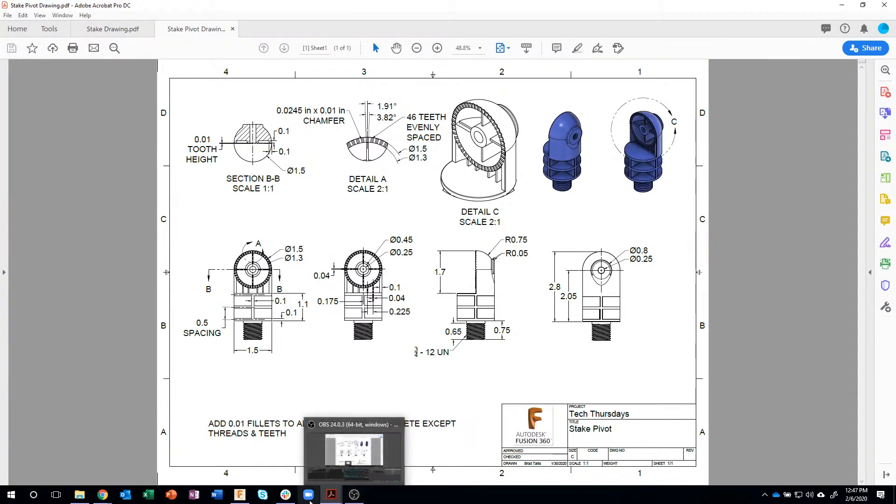
click(238, 496)
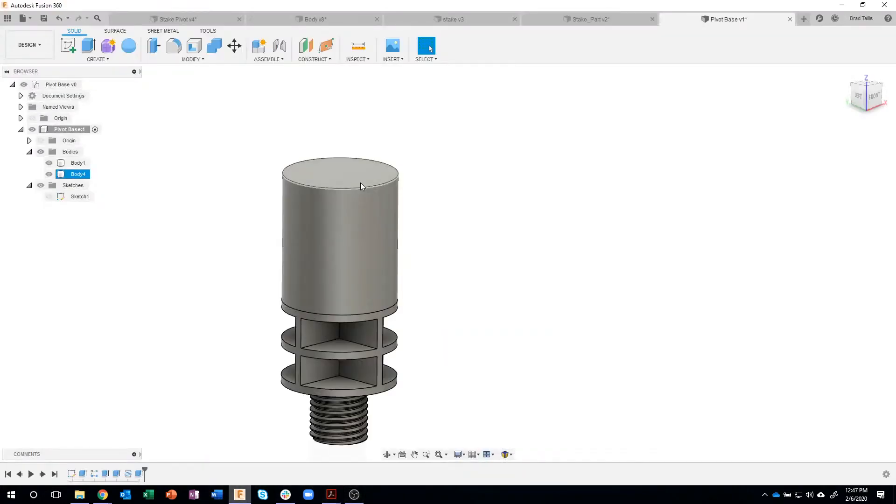
Fillet the upper body's top circular edge into a dome, using the edge's own measured radius of 0.75 in
click(378, 189)
right_click(378, 189)
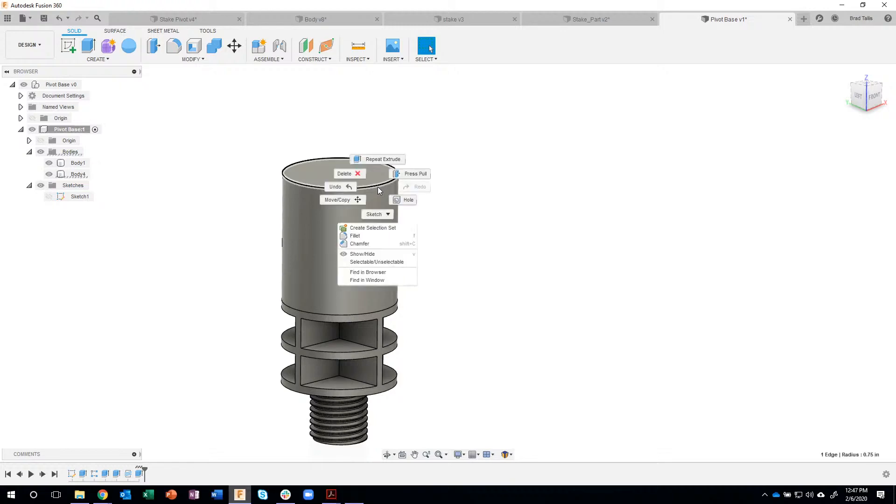
click(368, 236)
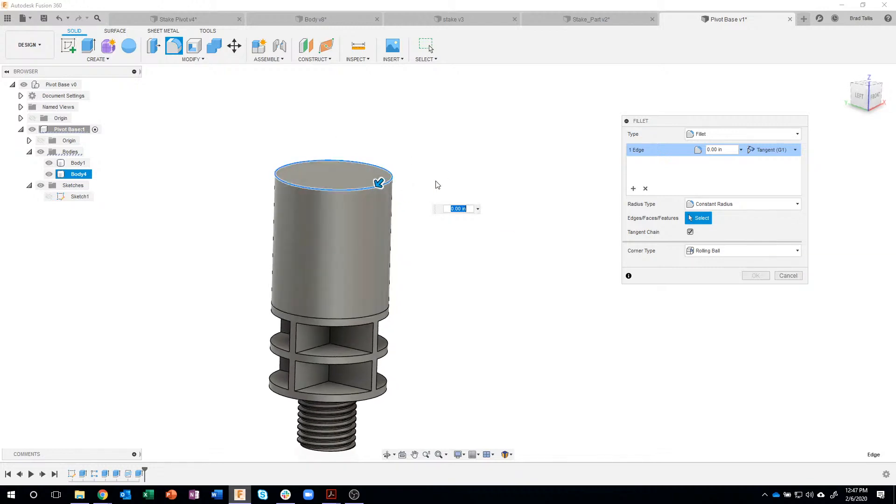
click(478, 210)
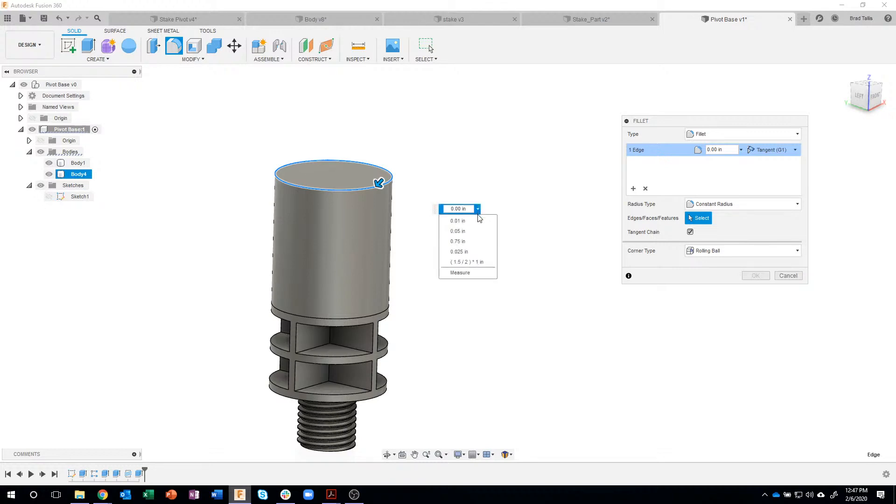
click(467, 273)
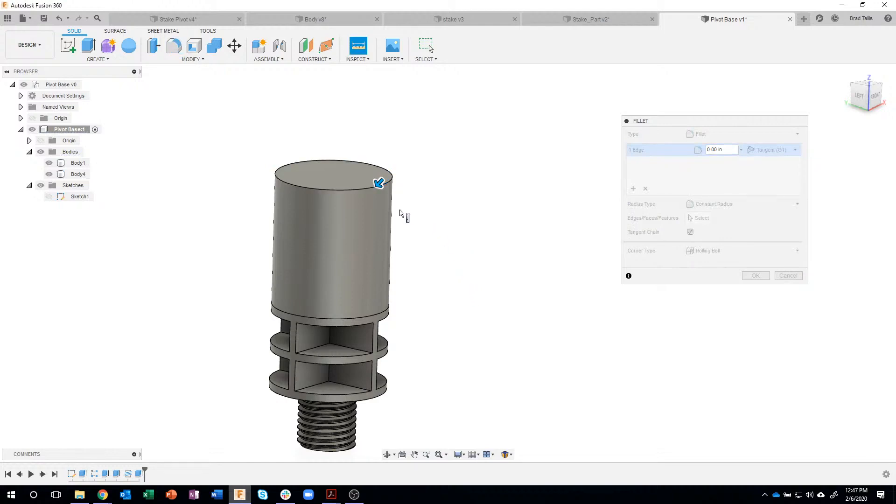
click(356, 191)
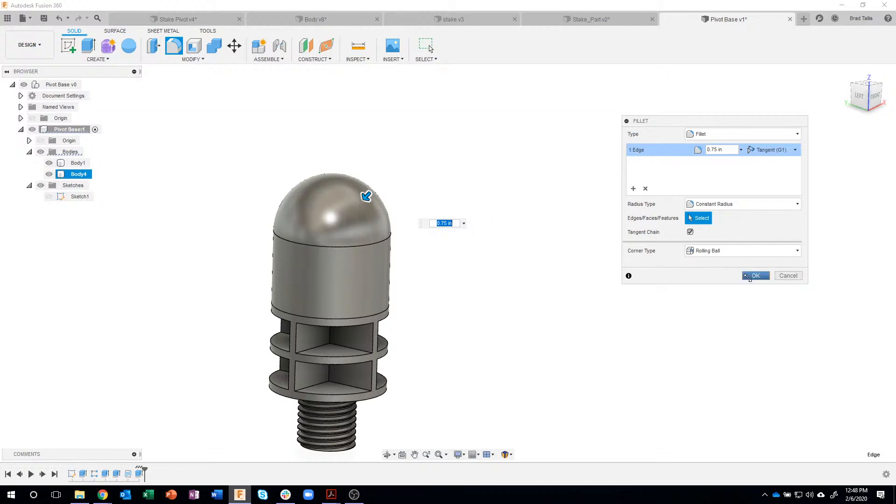
click(749, 276)
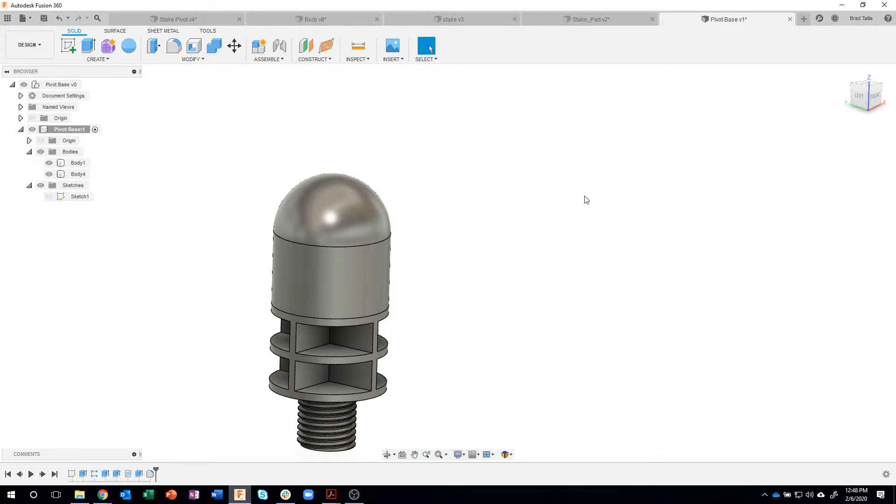
Check the shape of the pivot's domed upper portion in the Stake Pivot drawing in Acrobat and return to Fusion 360
mouse_move(331, 494)
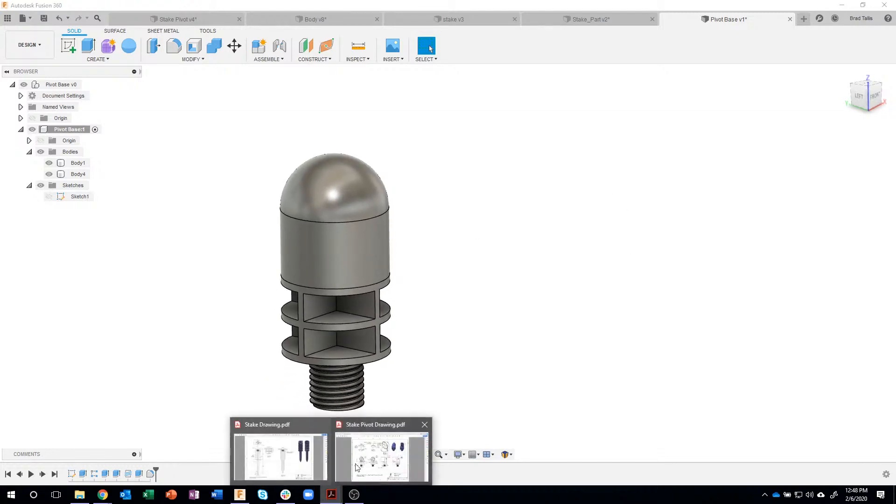
click(357, 467)
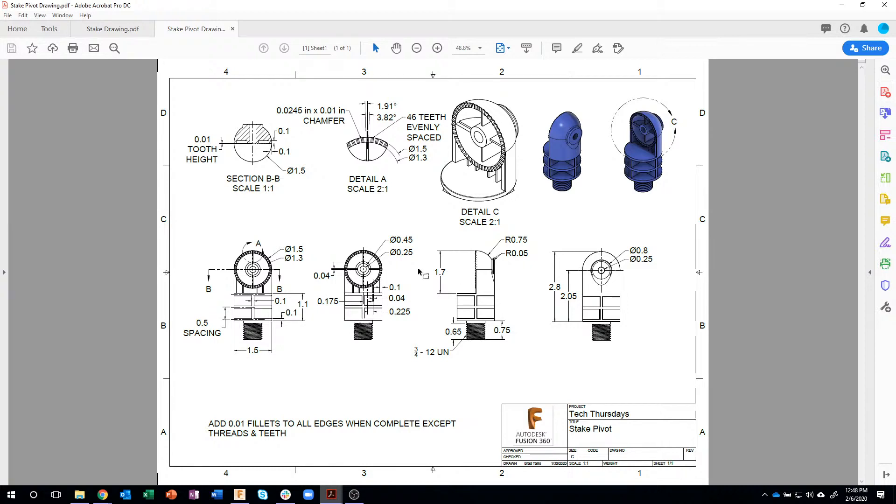
click(246, 498)
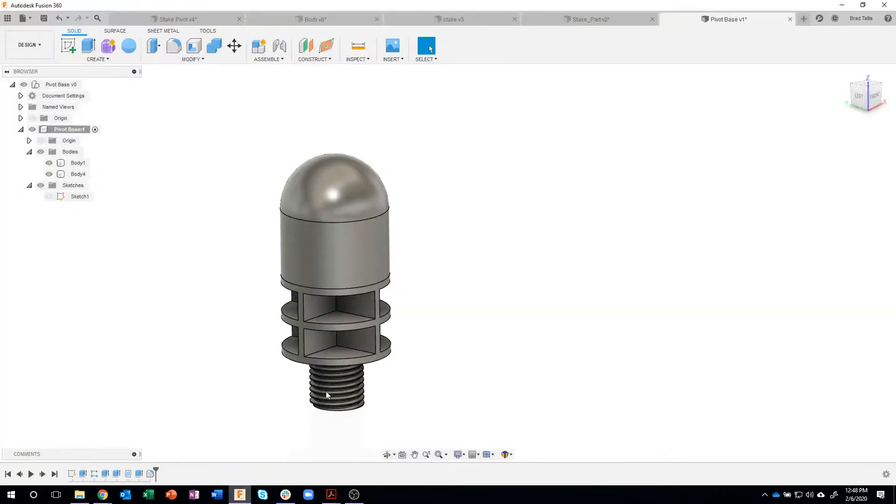
Split the domed upper body in half, using the YZ origin plane as the splitting tool
shift+middle_drag(464, 166, 624, 161)
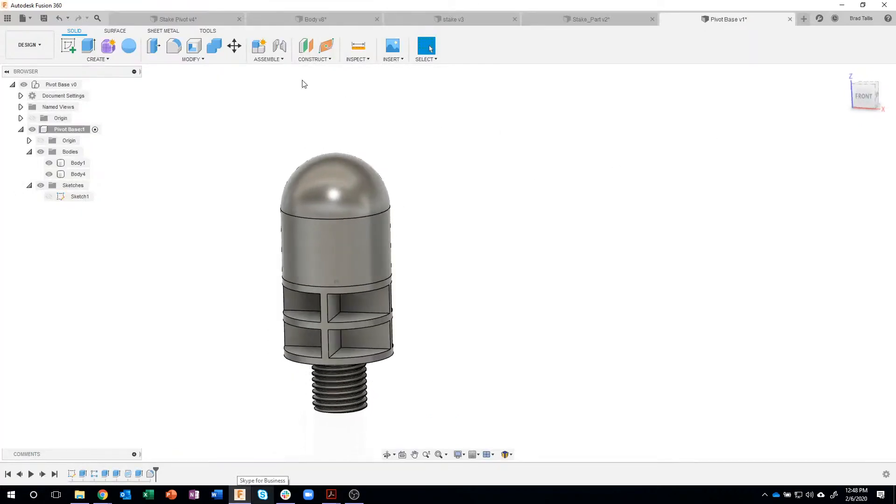
click(200, 62)
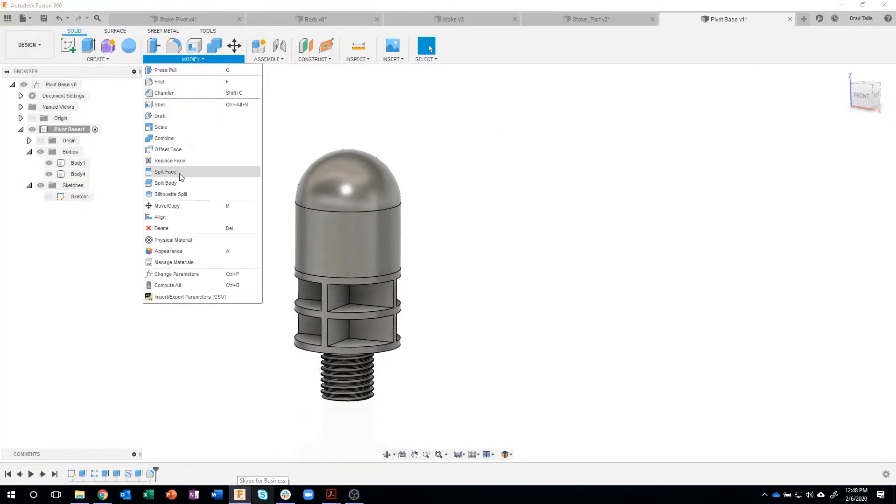
click(176, 183)
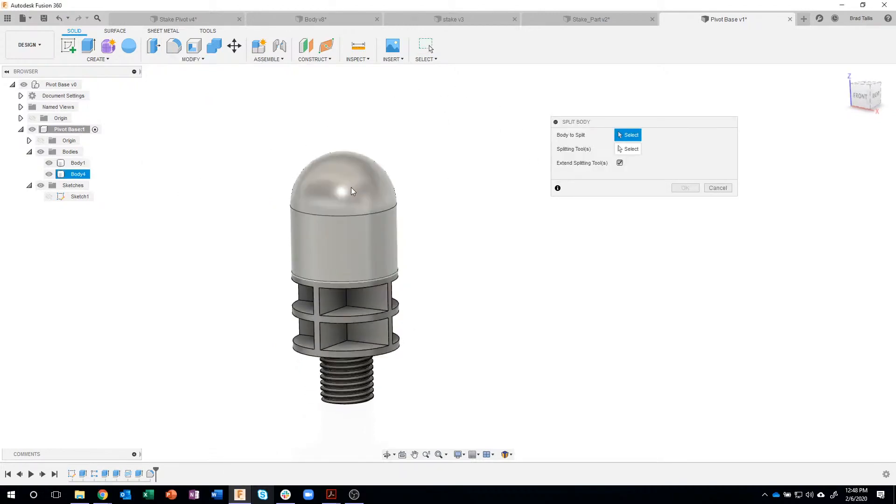
click(353, 191)
scroll(425, 191, up, 1)
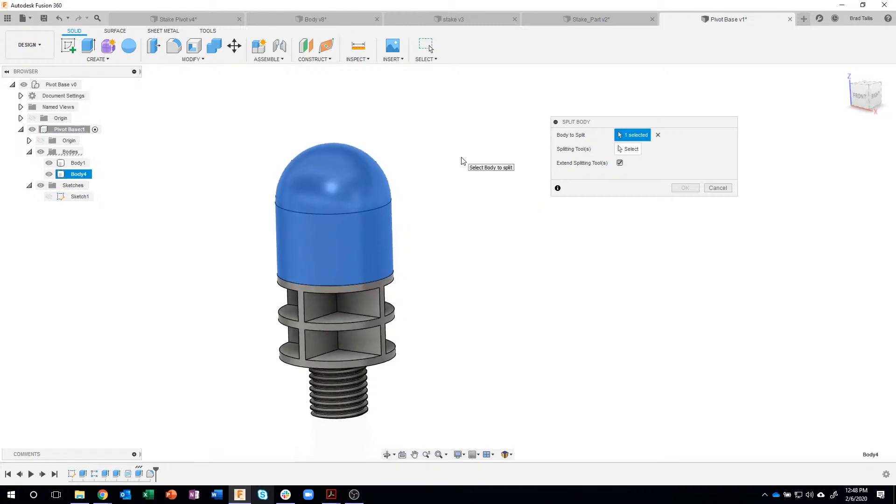
click(631, 149)
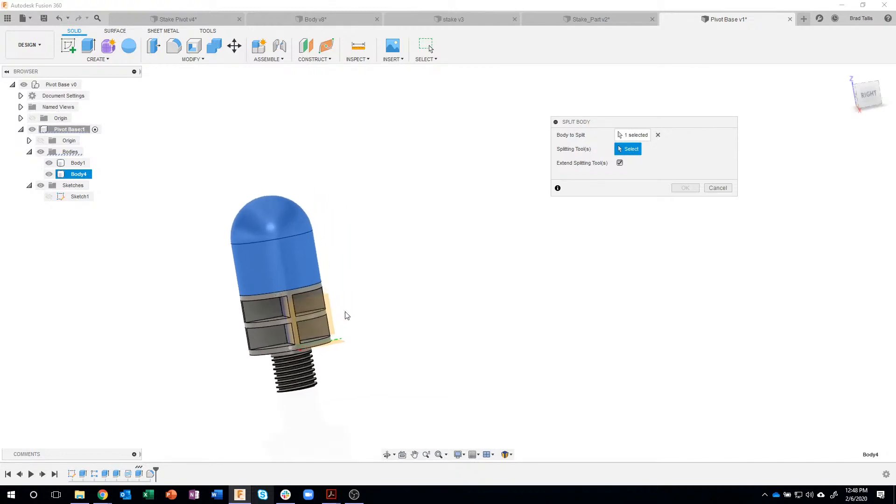
click(313, 321)
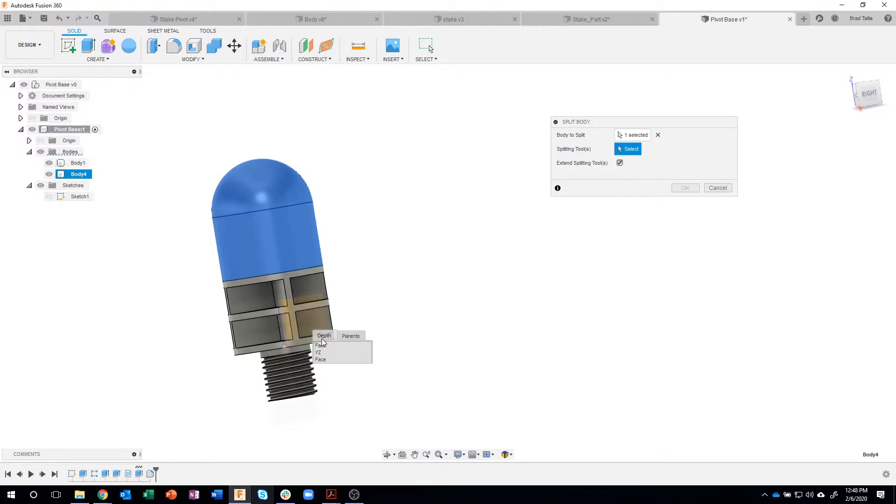
click(322, 353)
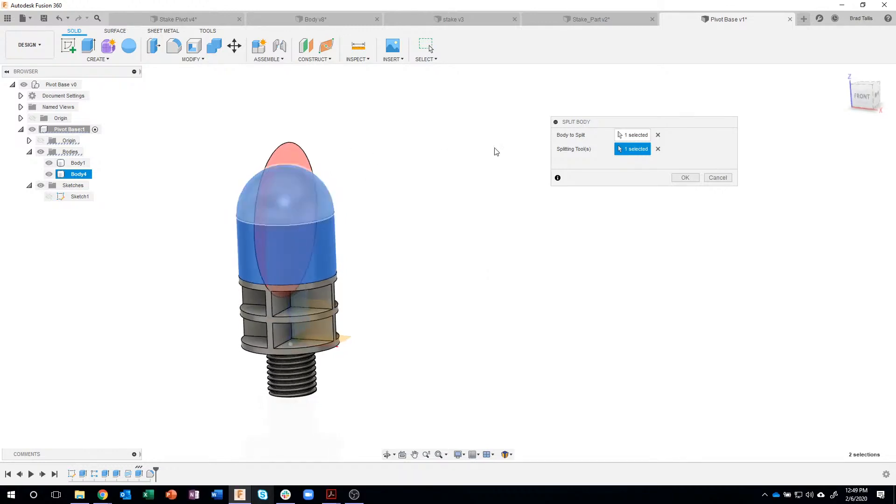
click(685, 178)
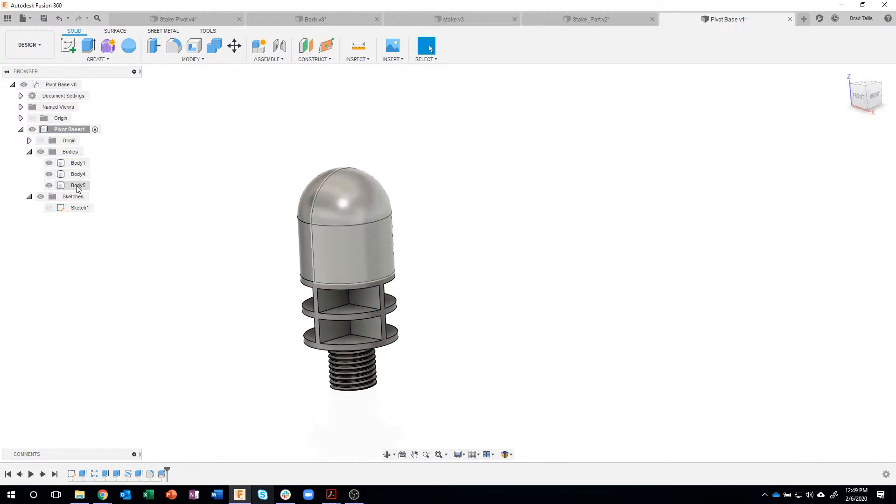
Remove Body5, the split-off half of the domed upper body
click(78, 186)
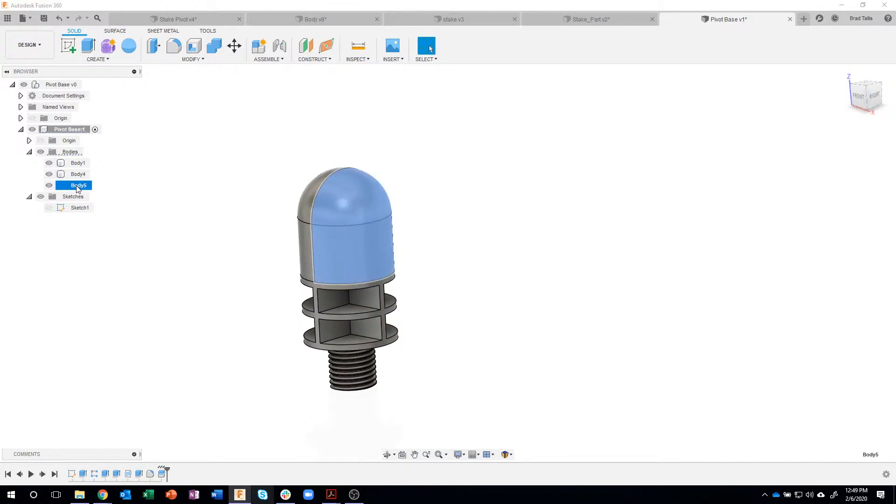
right_click(79, 187)
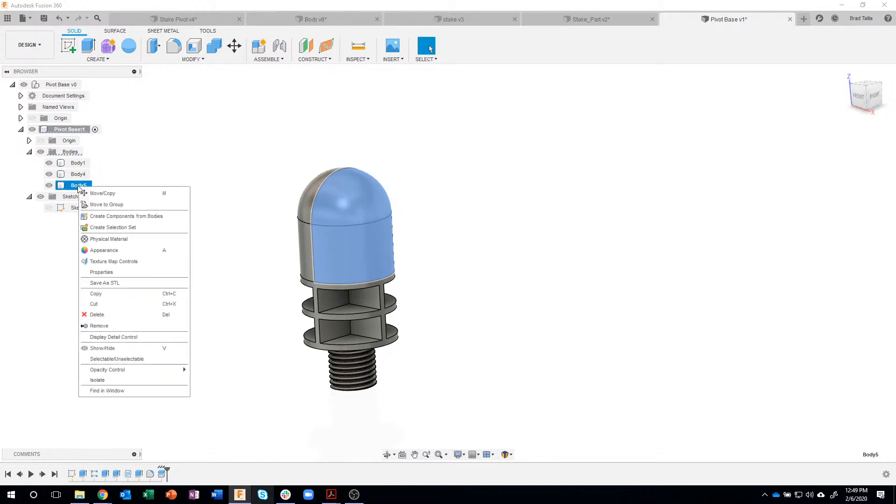
click(119, 327)
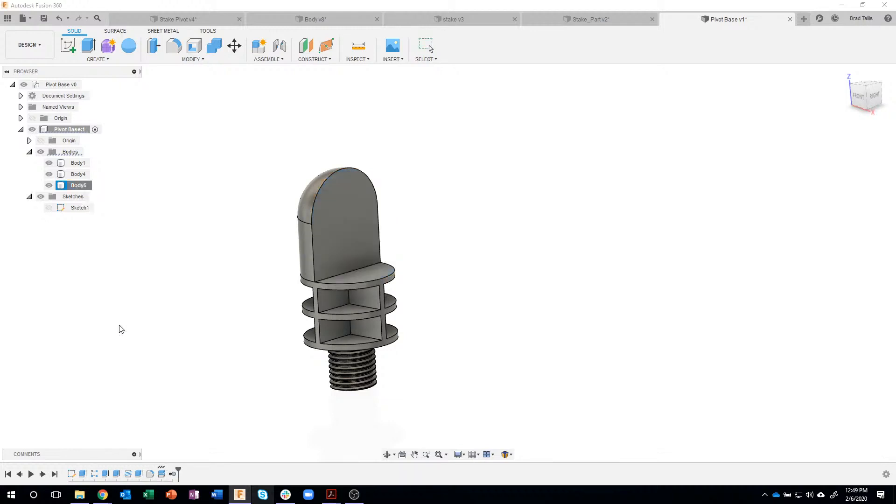
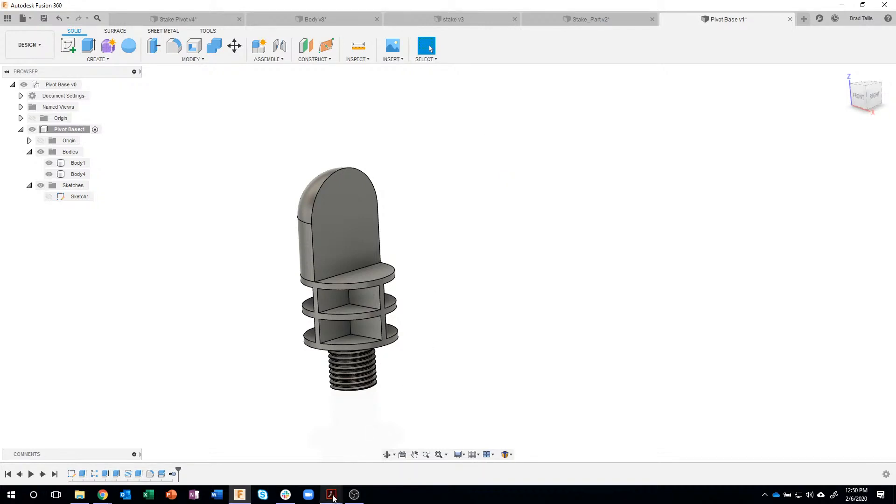
Check the side and rear views of the pivot's upper half in the Stake Pivot drawing in Acrobat and return to Fusion 360
mouse_move(333, 498)
click(364, 452)
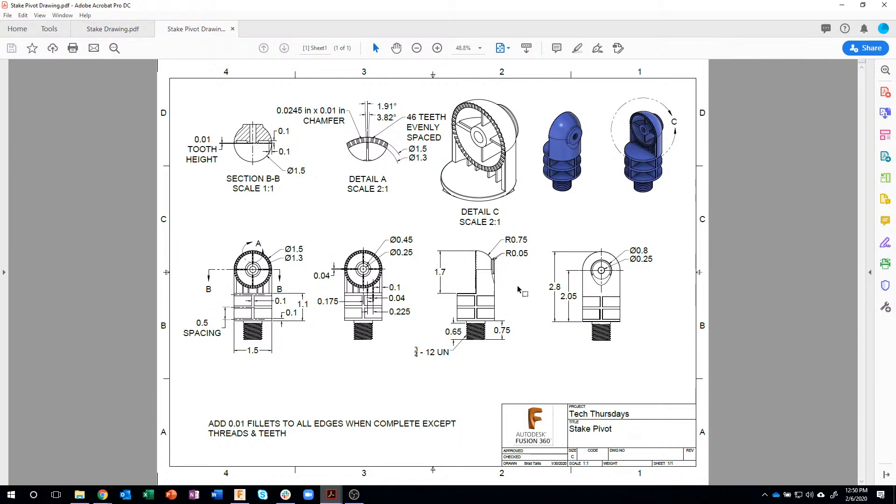
click(237, 499)
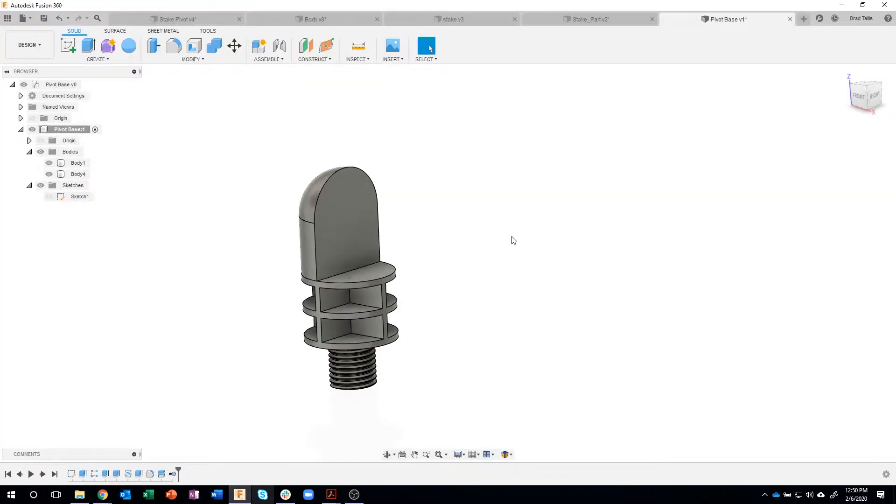
shift+middle_drag(516, 225, 417, 262)
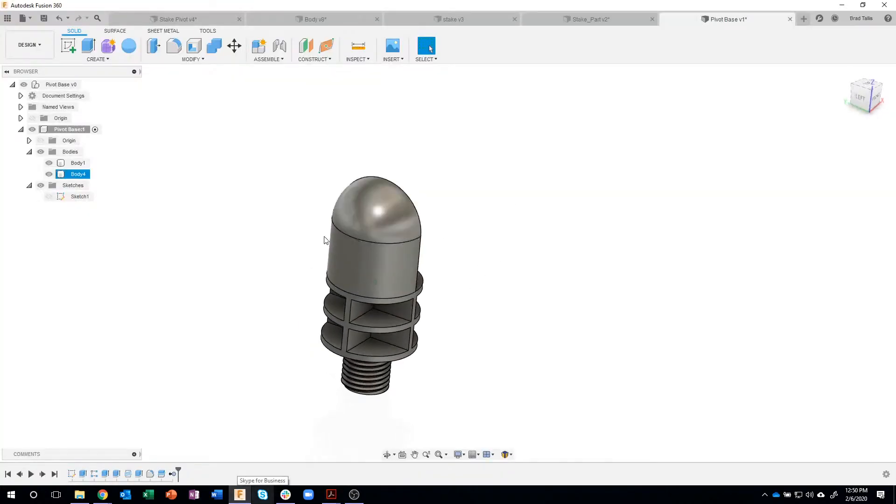
shift+middle_drag(351, 234, 343, 273)
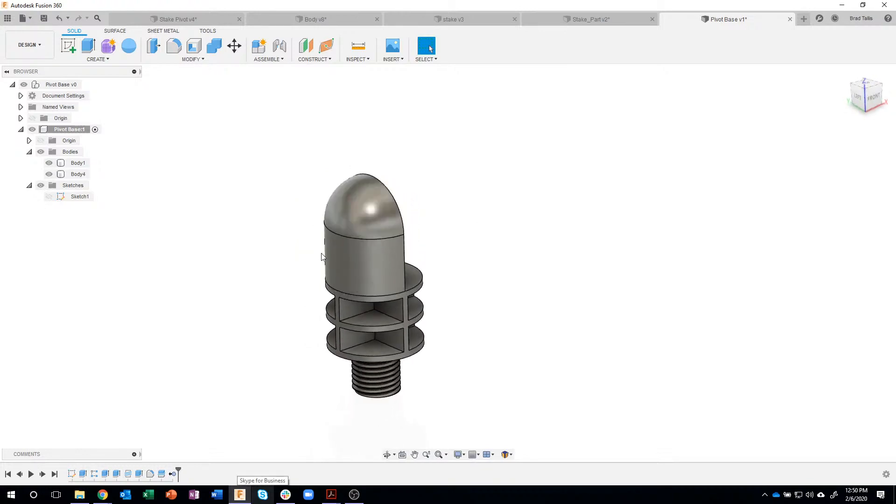
shift+middle_drag(268, 299, 264, 222)
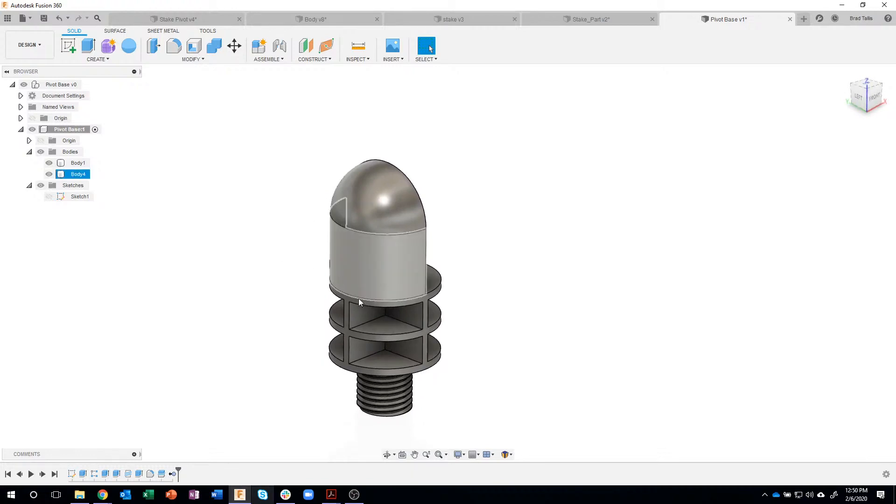
click(410, 320)
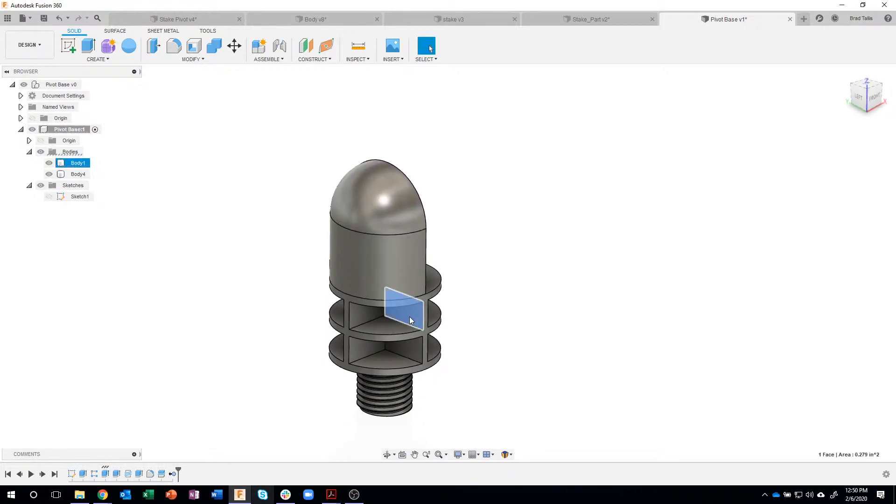
shift+middle_drag(410, 321, 251, 240)
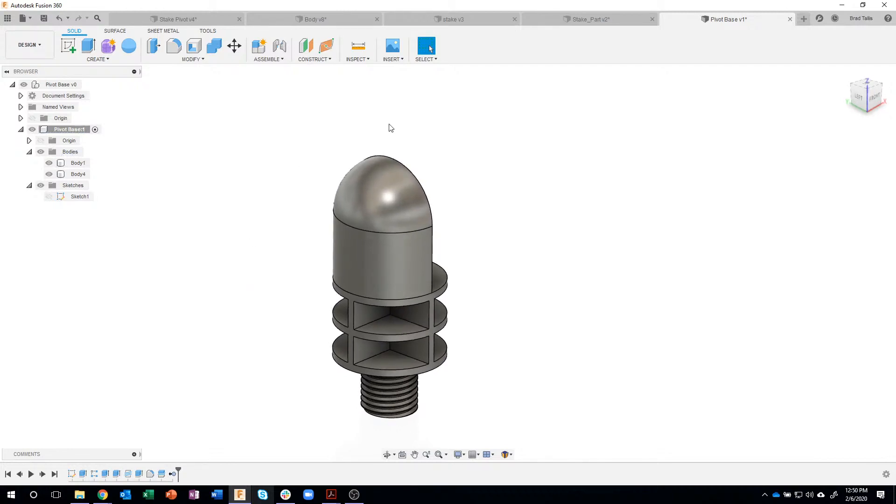
Construct a tangent plane on the curved cylindrical face of the half upper body, keeping the angle at 0 deg
click(369, 60)
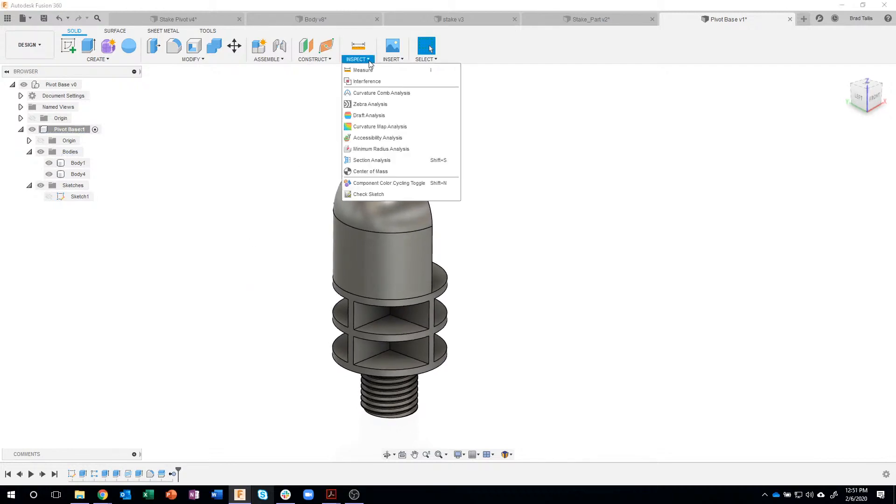
mouse_move(329, 62)
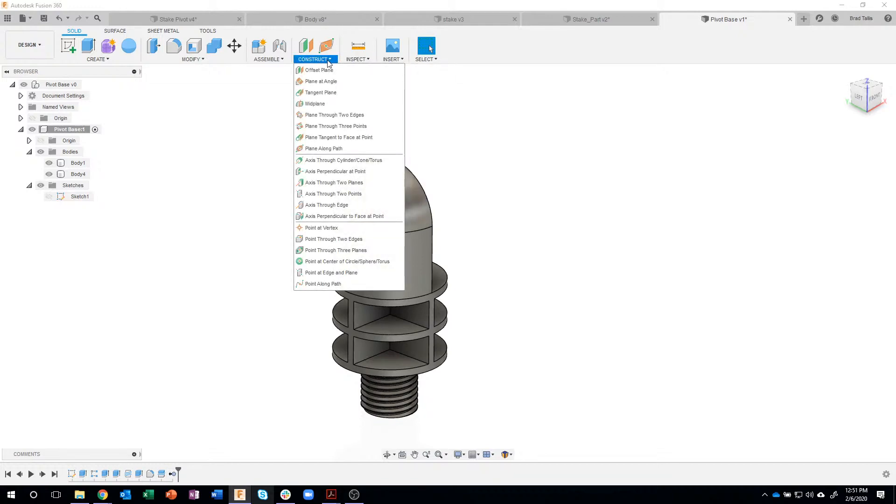
click(346, 93)
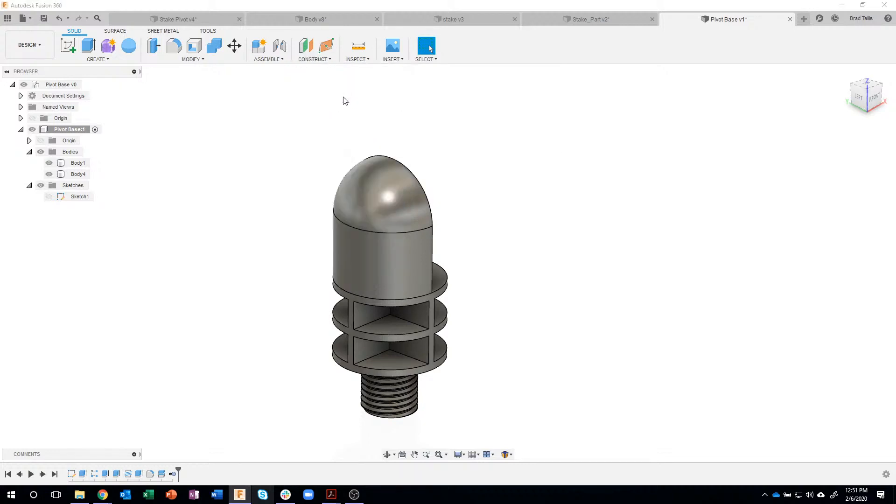
click(350, 259)
shift+middle_drag(635, 325, 563, 351)
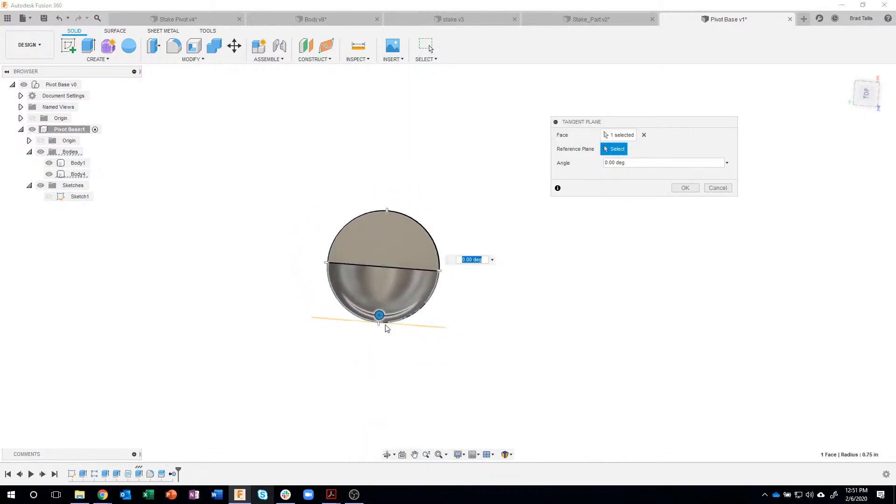
shift+middle_drag(382, 326, 348, 248)
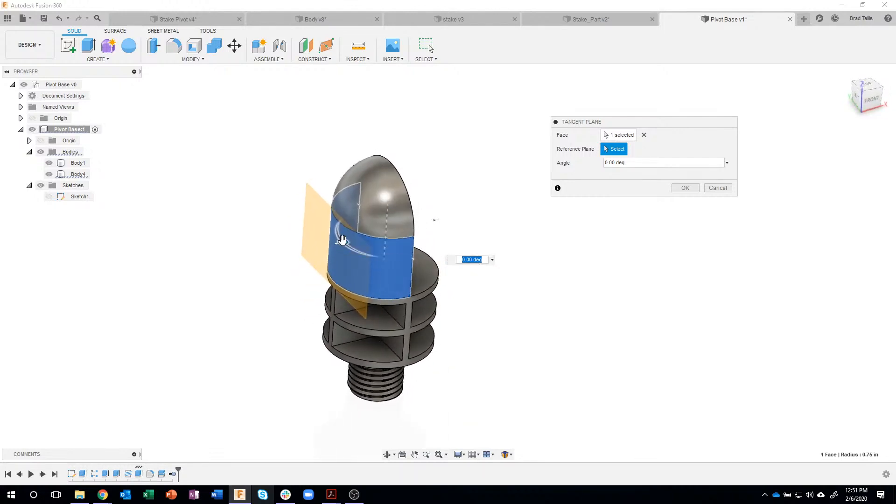
mouse_move(342, 239)
mouse_down()
mouse_move(357, 254)
mouse_move(322, 242)
mouse_move(302, 215)
mouse_move(331, 244)
mouse_up()
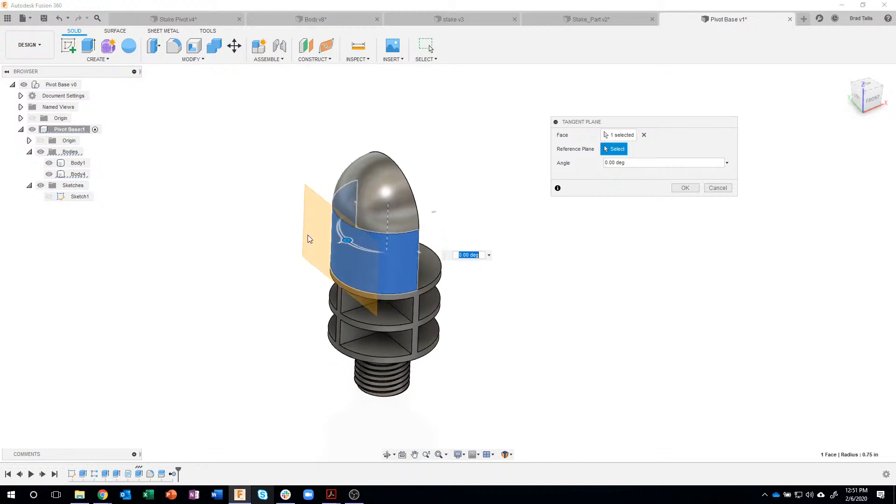
shift+middle_drag(308, 239, 317, 228)
shift+middle_drag(373, 283, 364, 253)
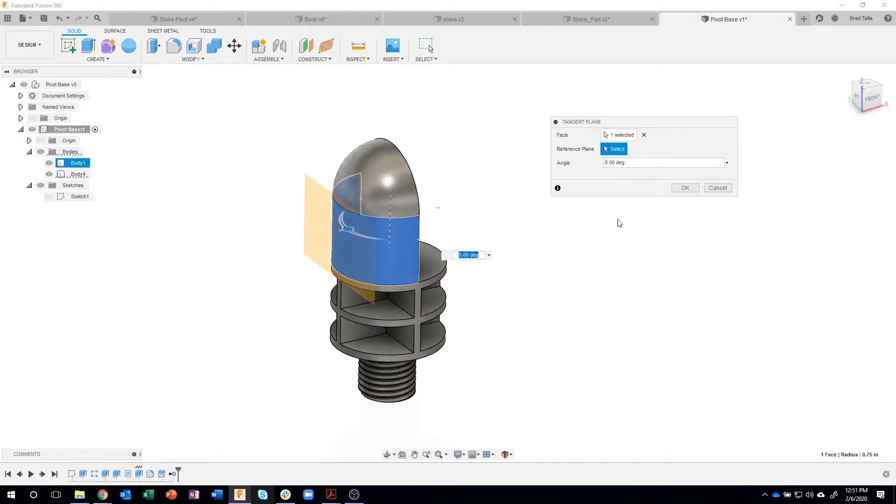
click(685, 188)
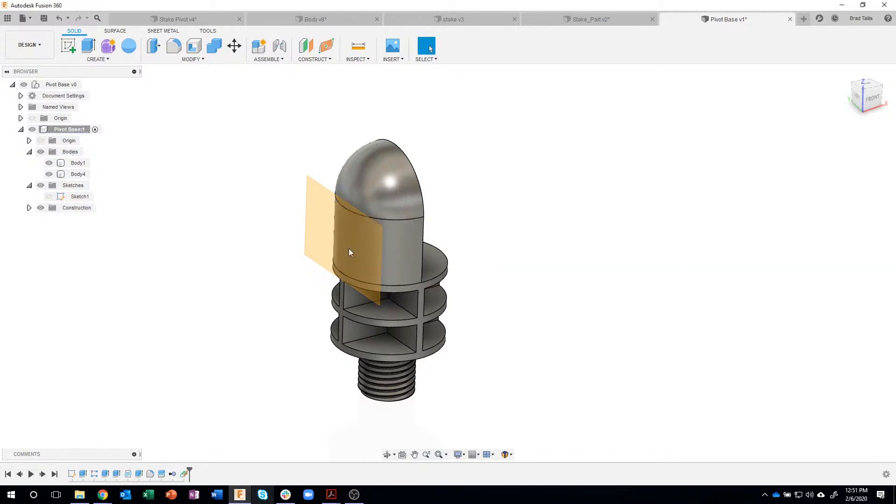
Start a sketch on the tangent plane and draw a 0.25 in diameter circle near the base of the dome
click(393, 258)
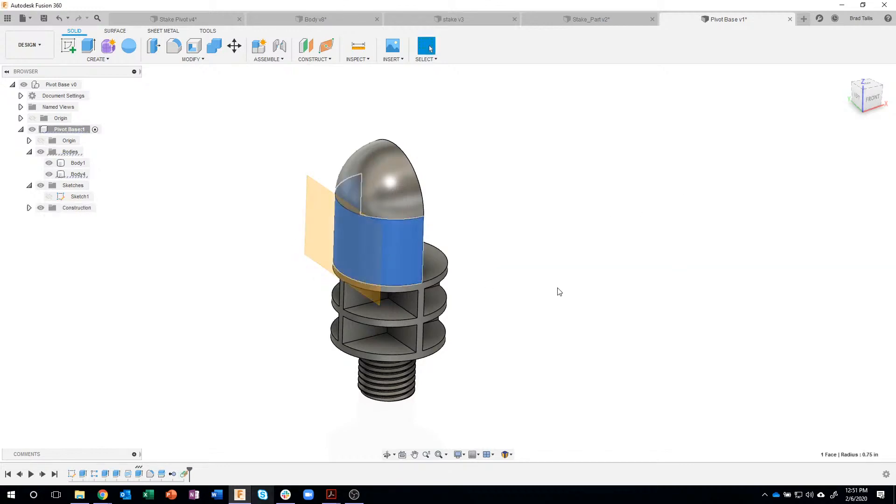
click(547, 235)
shift+middle_drag(306, 225, 320, 207)
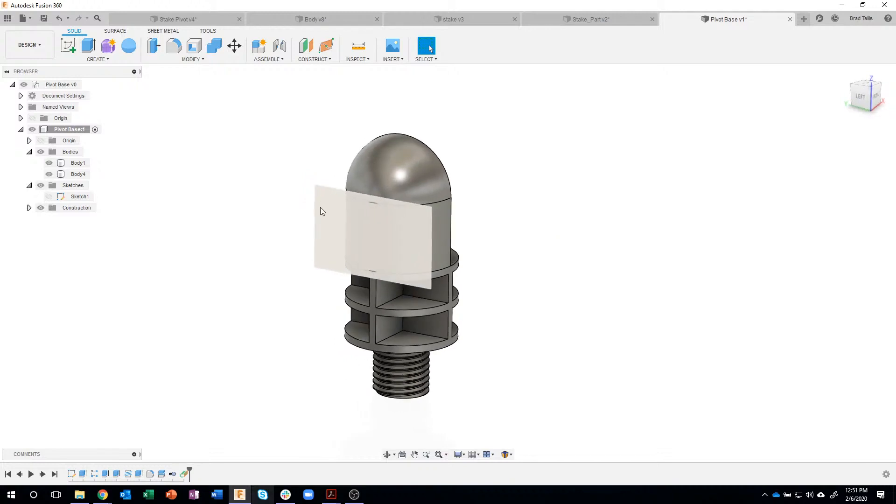
right_click(320, 207)
click(312, 257)
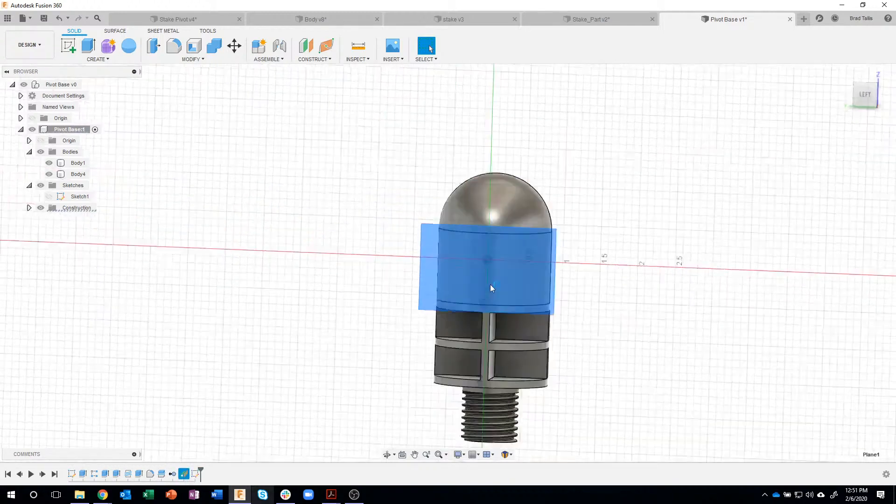
mouse_move(650, 306)
middle_down()
mouse_move(532, 219)
mouse_move(537, 247)
middle_up()
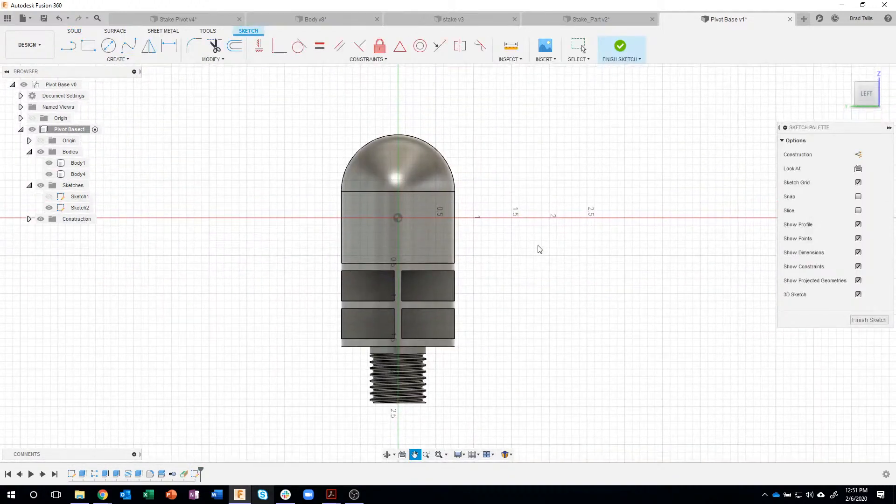
scroll(537, 246, up, 3)
click(109, 46)
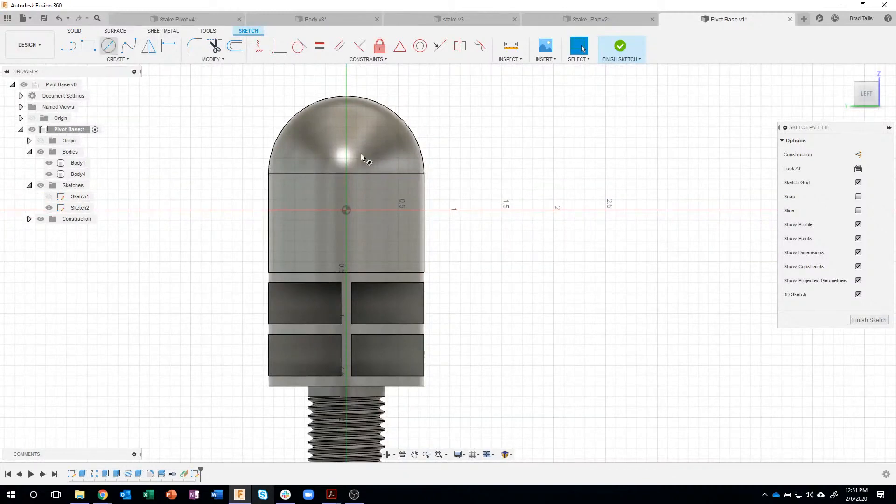
click(370, 184)
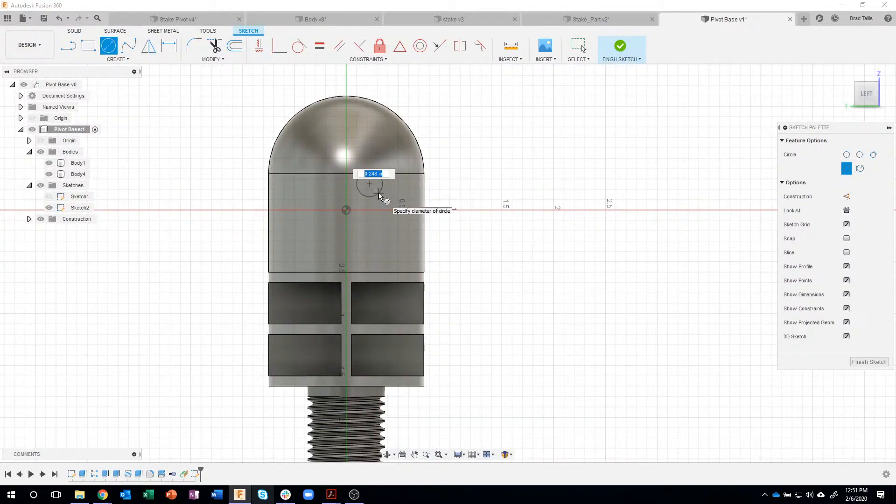
key(Return)
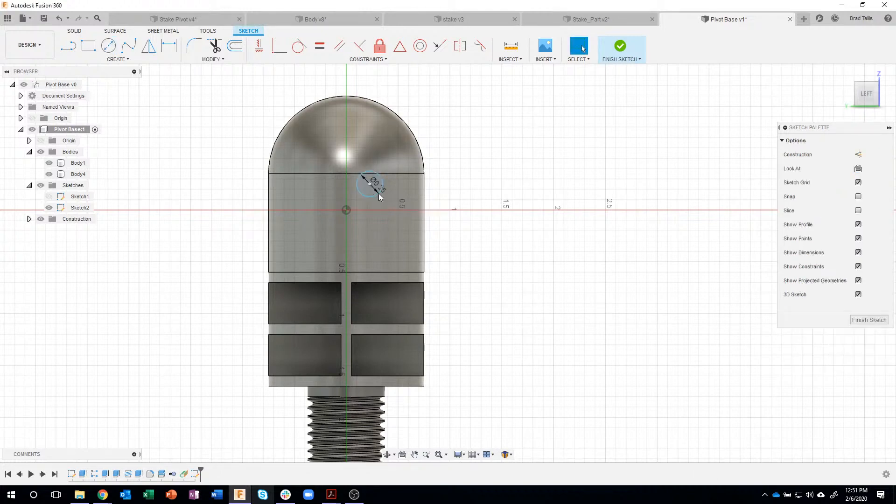
Add a concentric circle with a diameter of 0.80 in around the small circle
right_drag(522, 275, 522, 159)
click(369, 184)
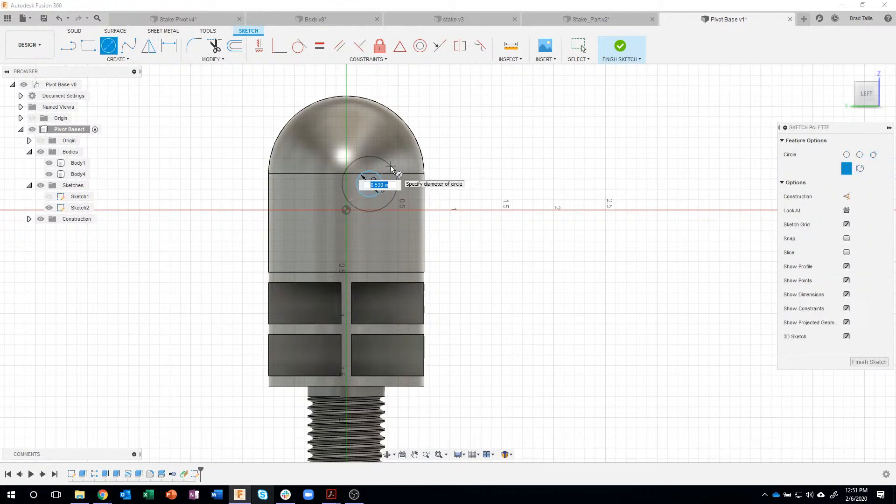
text(0.75)
key(Return)
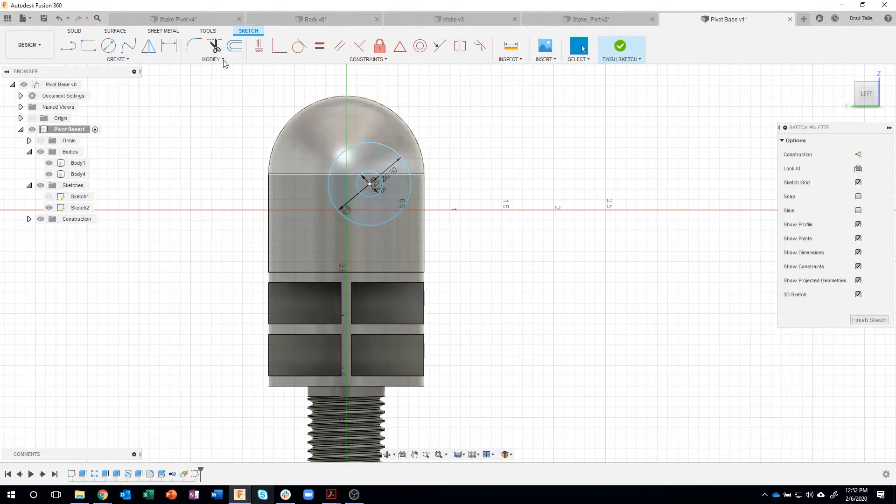
Dimension the circles' center 2.05 in above the bottom edge of the lowest disc
click(169, 46)
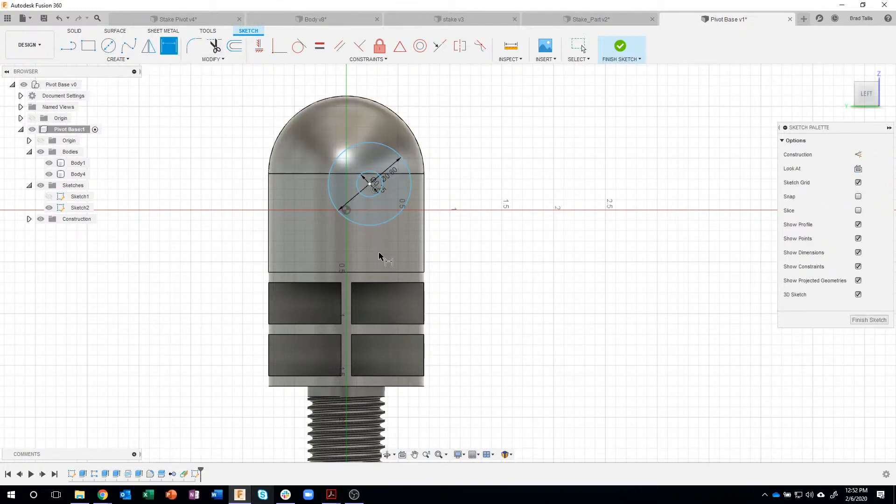
click(417, 386)
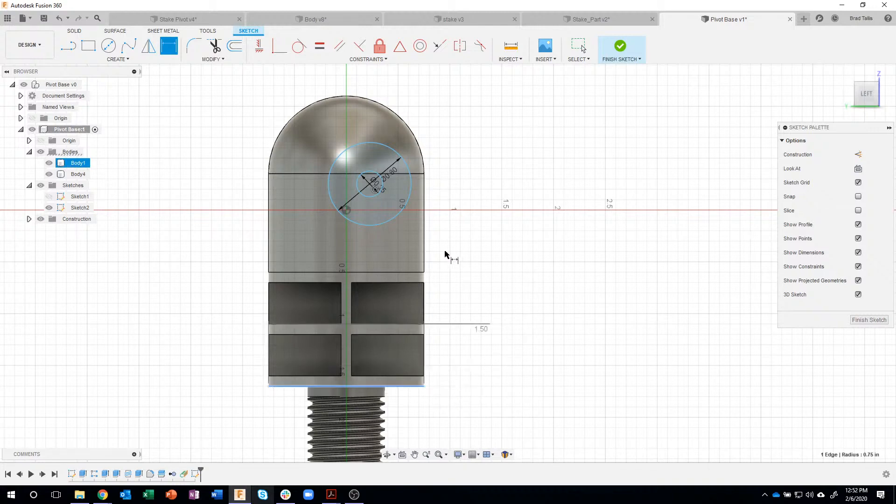
click(371, 184)
click(475, 252)
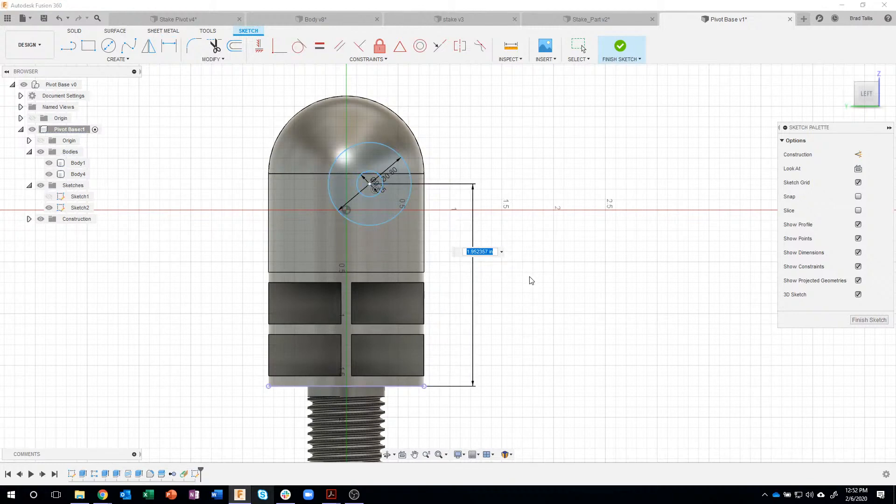
text(2.05)
key(Return)
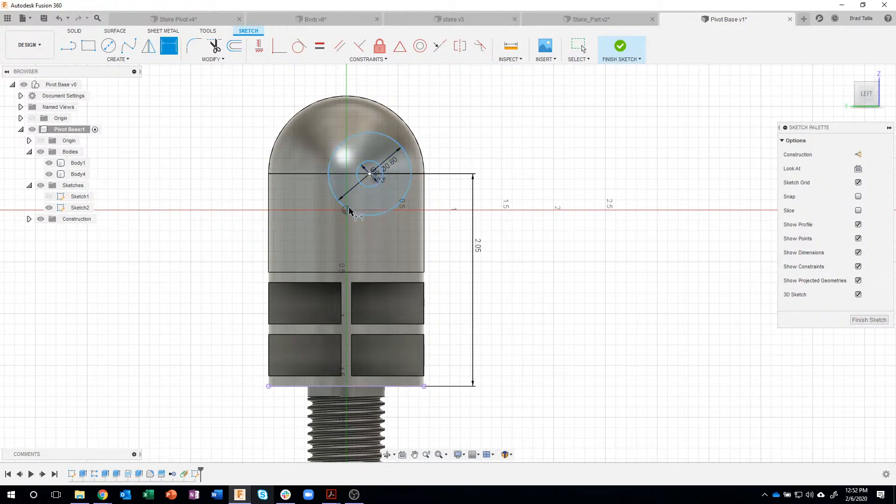
key(Escape)
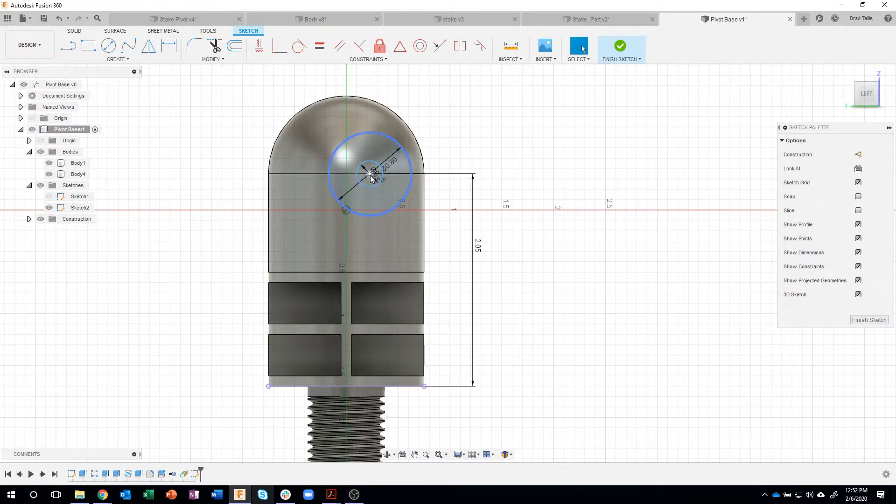
Align the circles' center vertically with the sketch's center point using a Horizontal/Vertical constraint
drag(368, 175, 354, 177)
scroll(327, 174, up, 2)
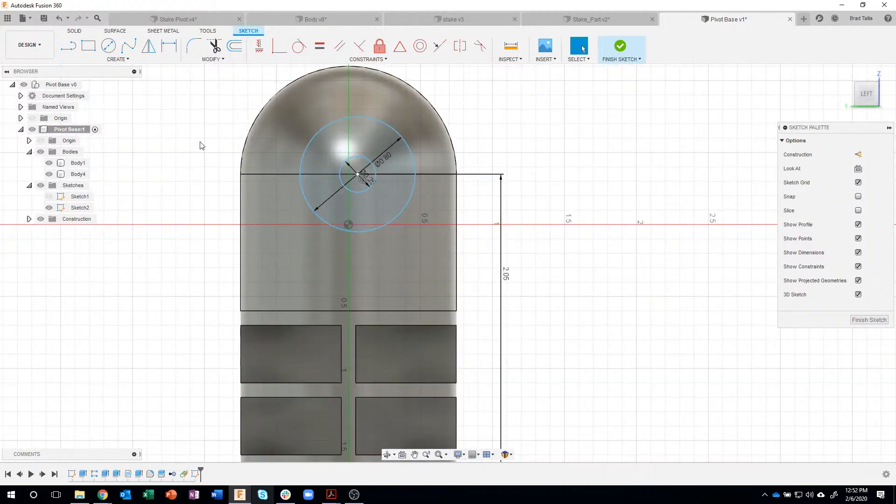
click(260, 47)
click(348, 225)
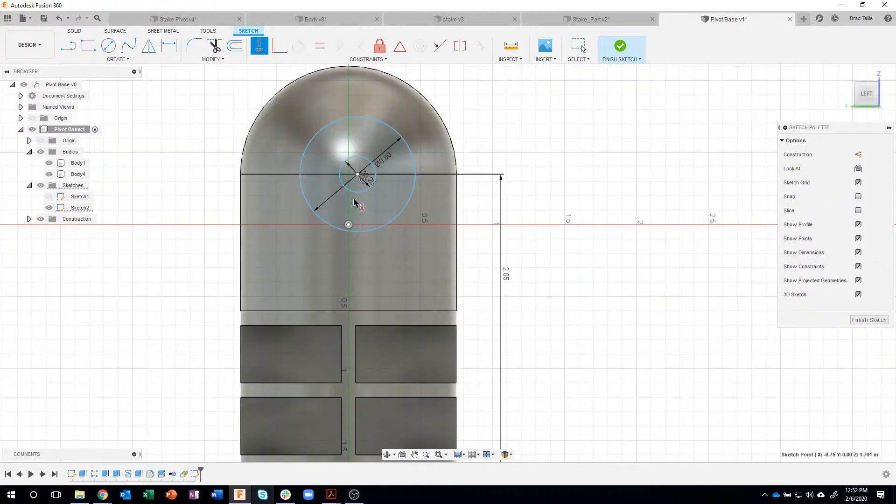
click(358, 175)
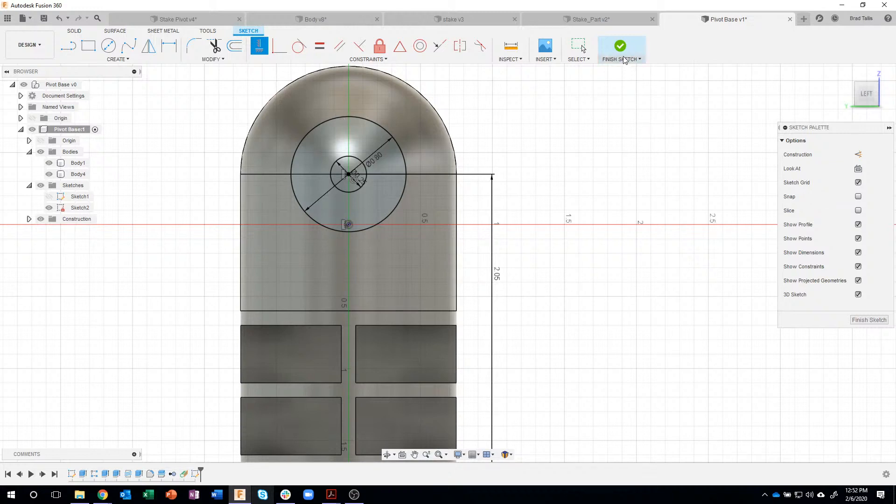
shift+middle_drag(467, 145, 397, 203)
key(Escape)
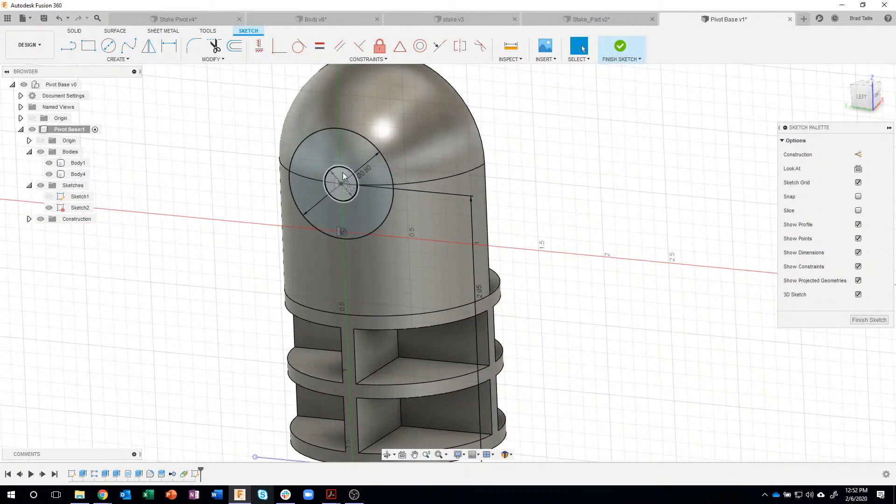
Extrude the 0.25 in circle by -0.75 in as a cut through the half upper body
click(343, 175)
right_click(342, 173)
click(330, 211)
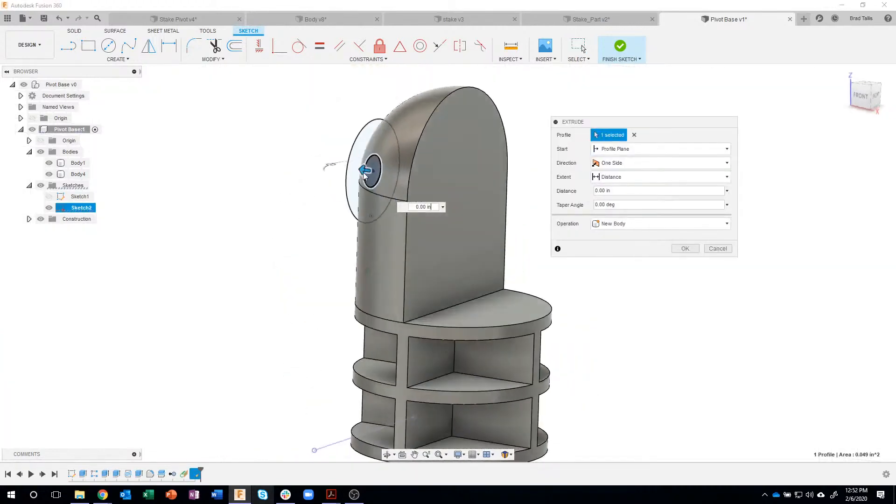
drag(365, 175, 413, 175)
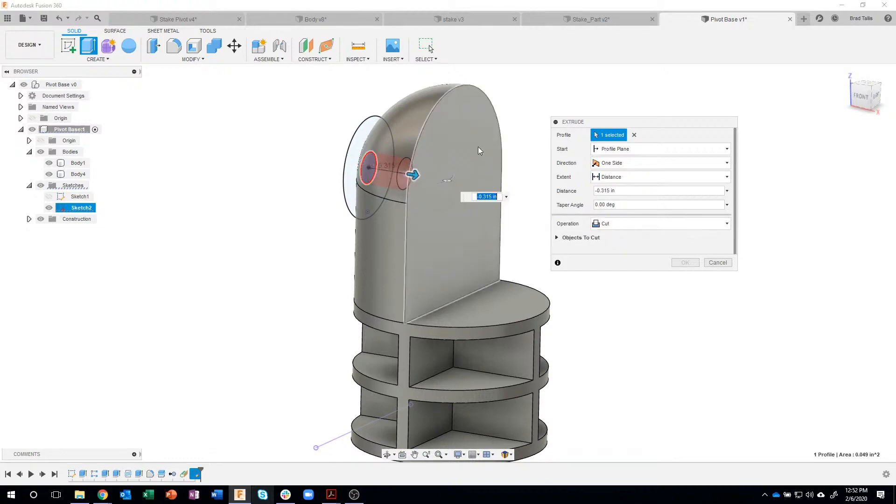
drag(479, 151, 482, 178)
shift+middle_drag(566, 233, 564, 247)
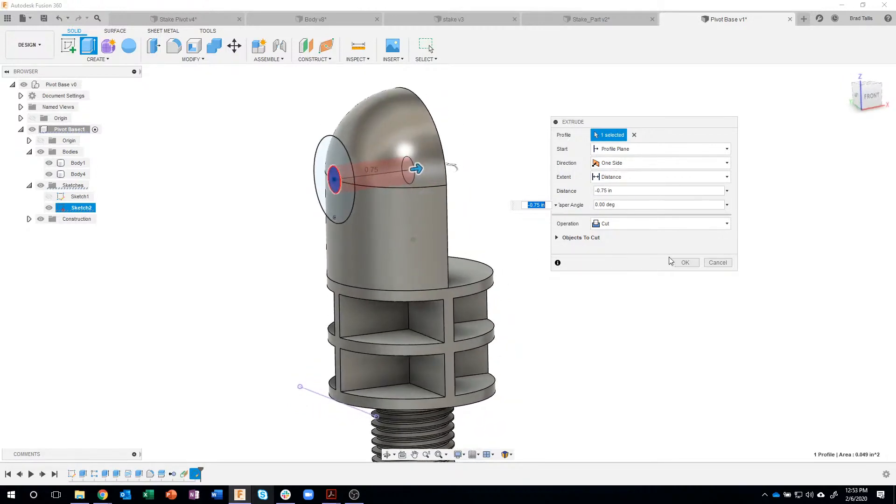
click(685, 262)
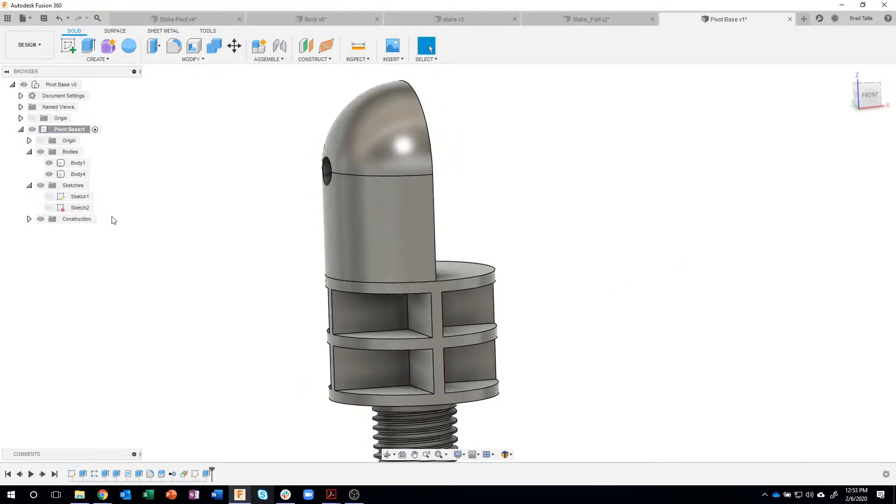
Show the hole's circle sketch and preview extruding the ring between the two circles about -0.051 in toward the half upper body
click(49, 208)
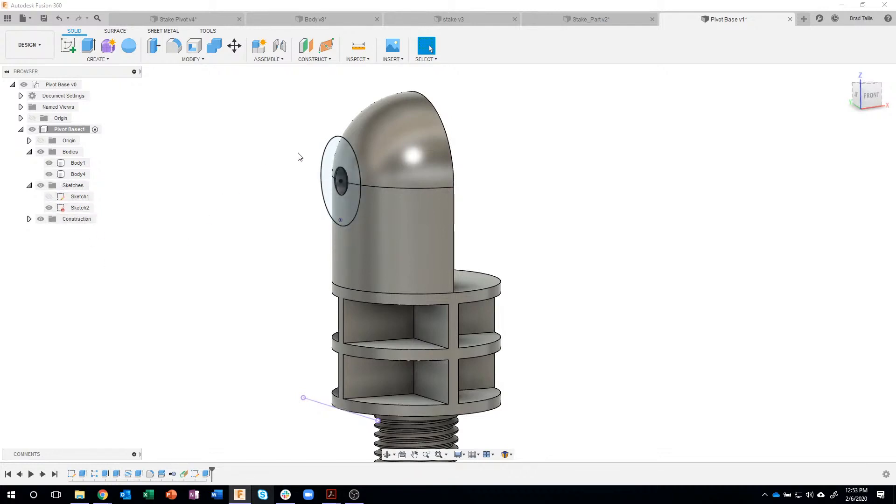
click(329, 161)
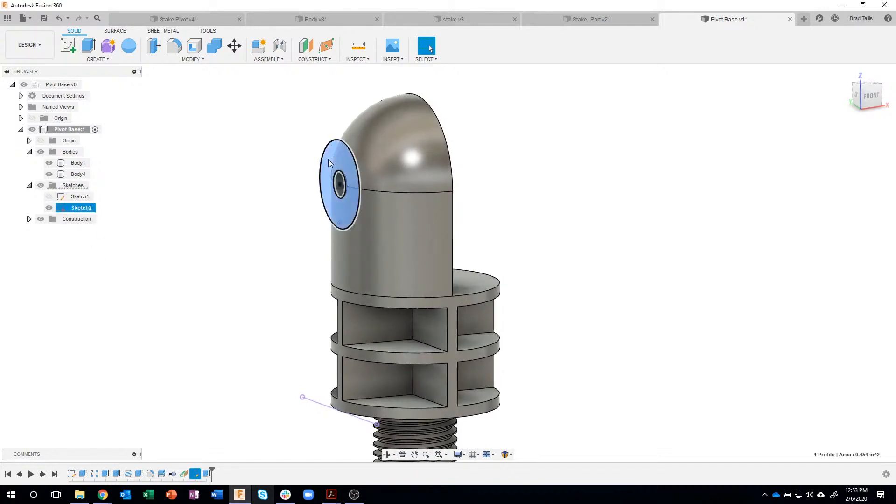
right_click(329, 161)
click(315, 202)
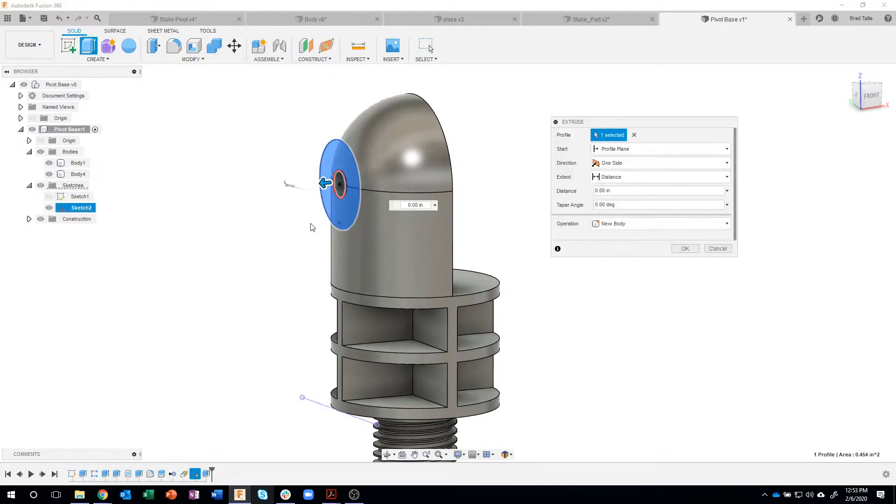
drag(287, 203, 301, 213)
mouse_move(303, 233)
shift+middle_down()
mouse_move(310, 250)
mouse_move(305, 239)
shift+middle_up()
shift+middle_drag(229, 252, 247, 257)
drag(330, 204, 319, 206)
shift+middle_drag(412, 252, 503, 190)
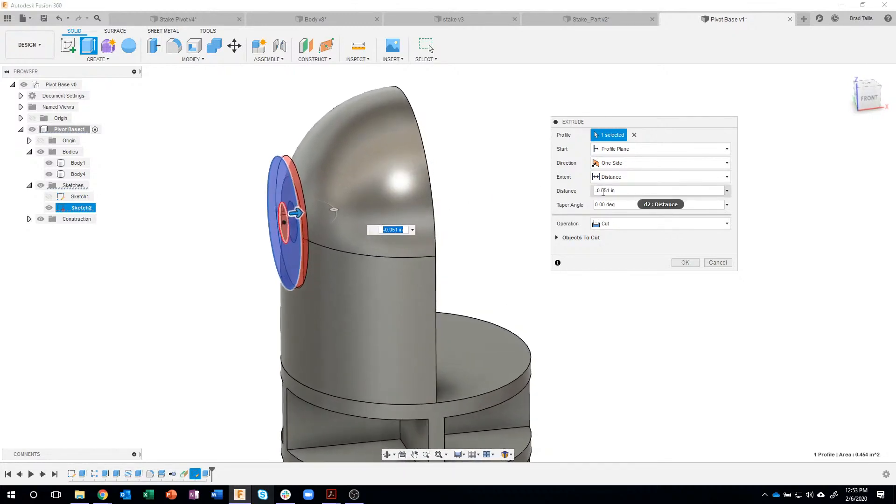
Extrude the ring up to the domed face using the To Object extent and join it to the half upper body
click(633, 177)
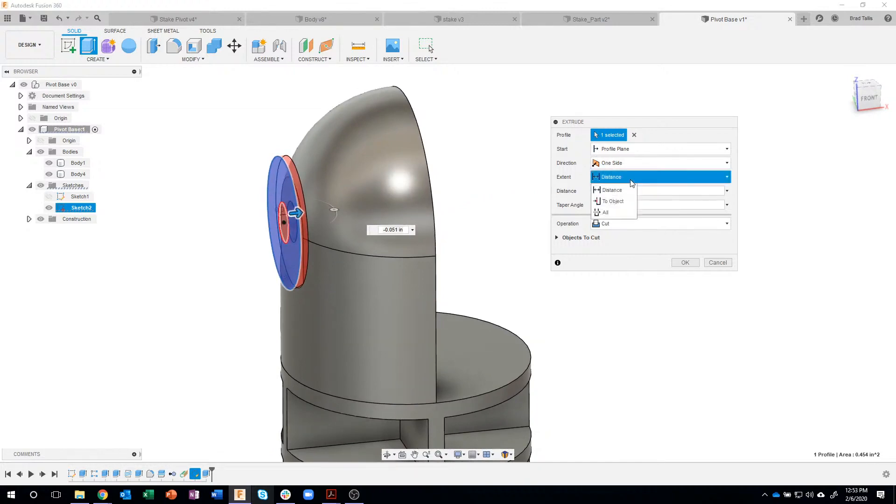
click(613, 201)
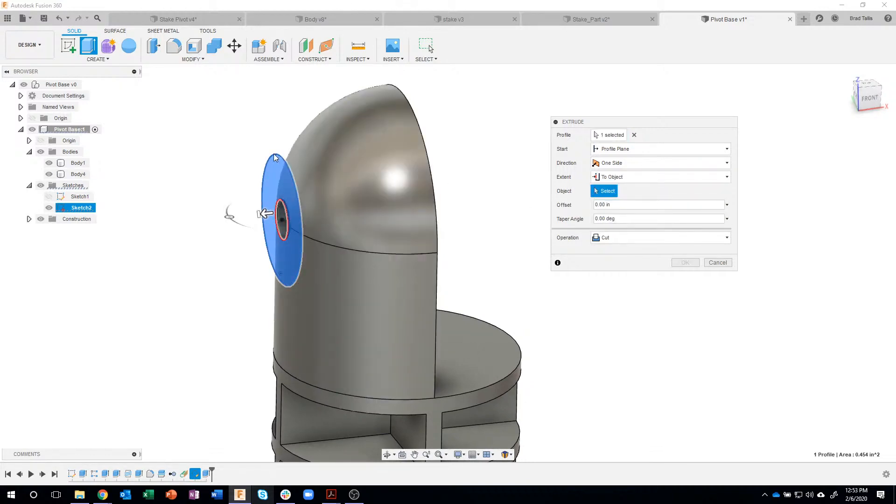
click(330, 153)
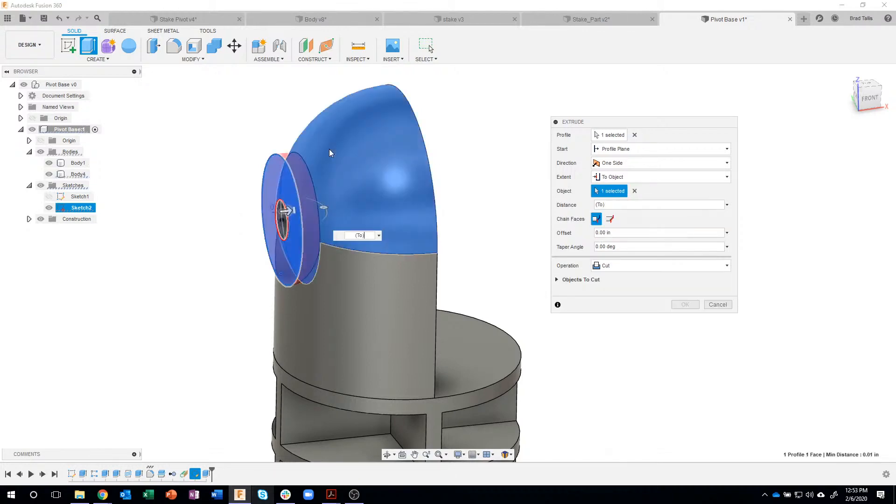
shift+middle_drag(386, 181, 621, 261)
click(622, 264)
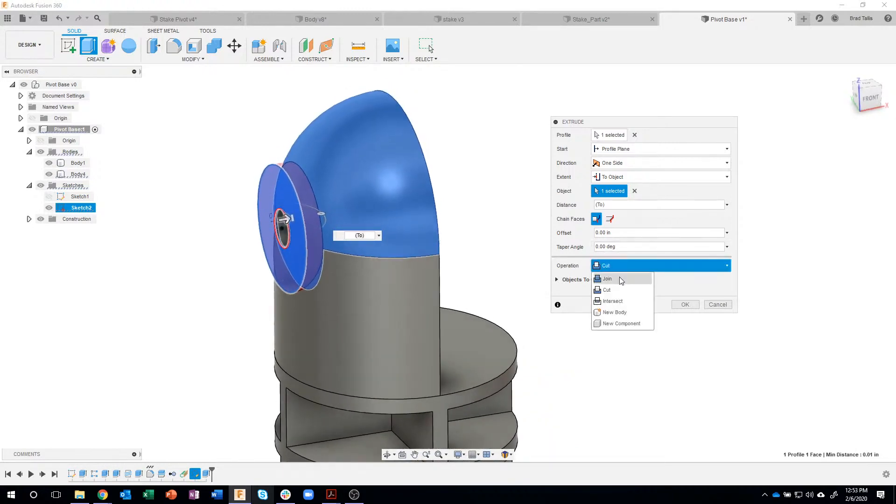
click(621, 275)
shift+middle_drag(600, 323, 585, 333)
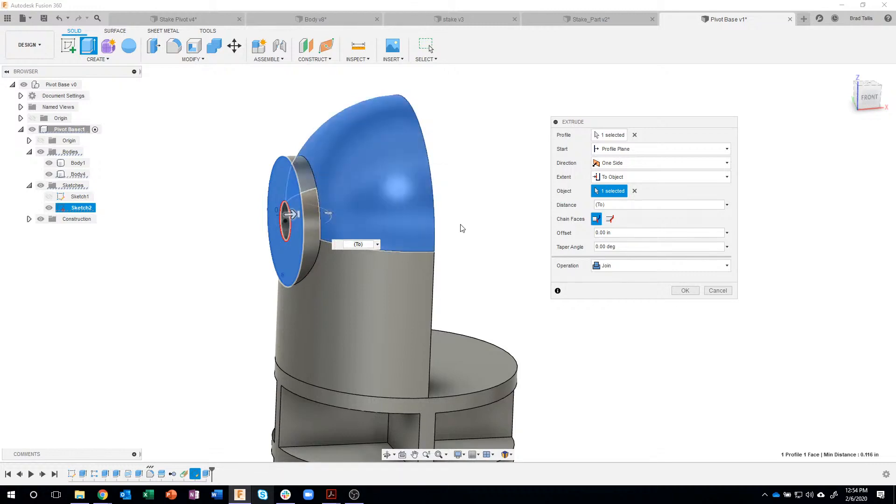
click(685, 290)
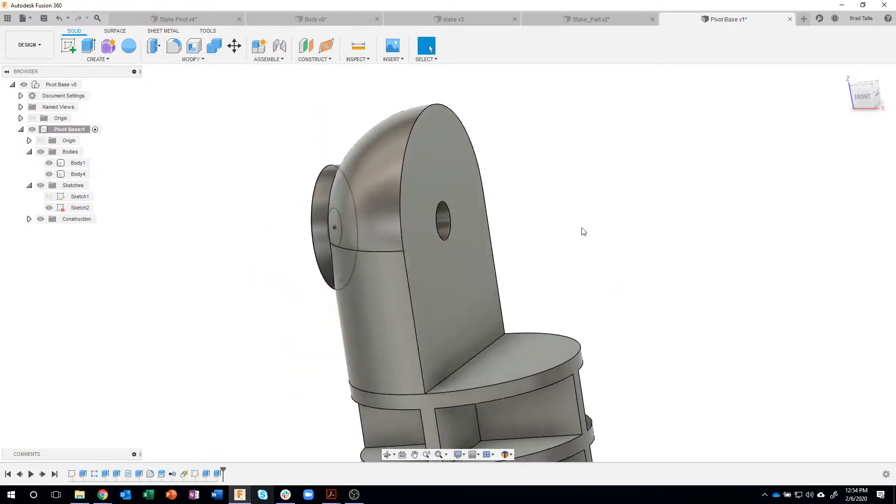
Hide the circle sketch and select the flat face around the hole on the half upper body
click(49, 207)
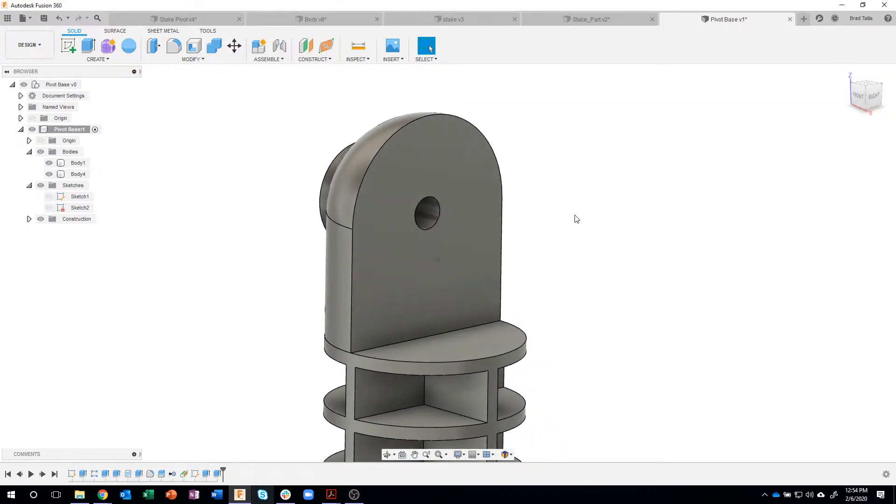
click(431, 171)
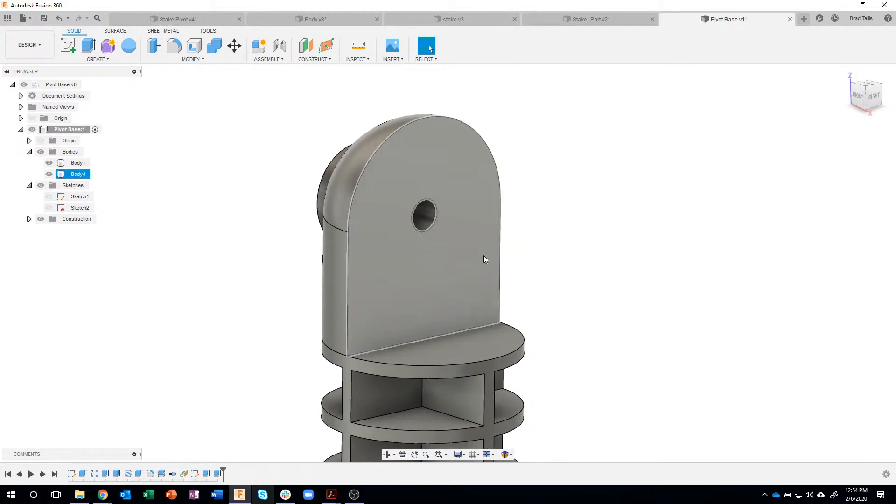
click(454, 243)
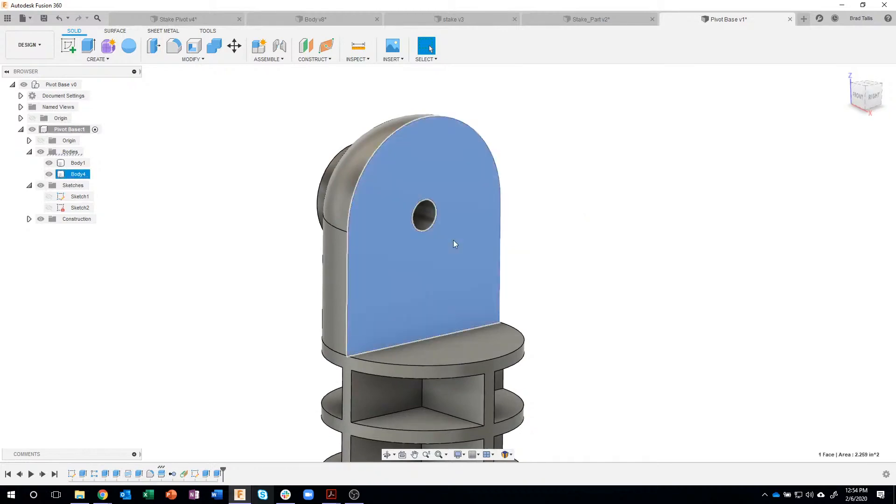
Start a shell on the arched upper body, removing its flat front face and bottom face, with an inside thickness of about 0.113 in
right_click(454, 243)
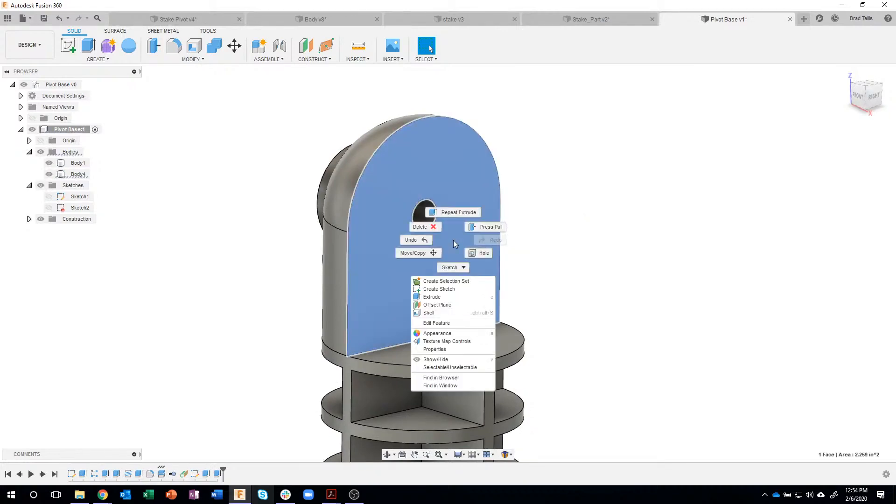
click(443, 311)
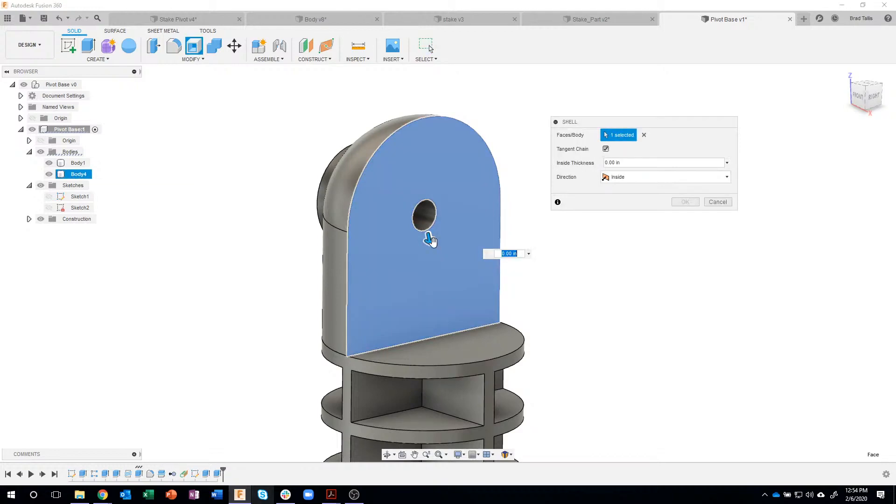
drag(430, 240, 433, 253)
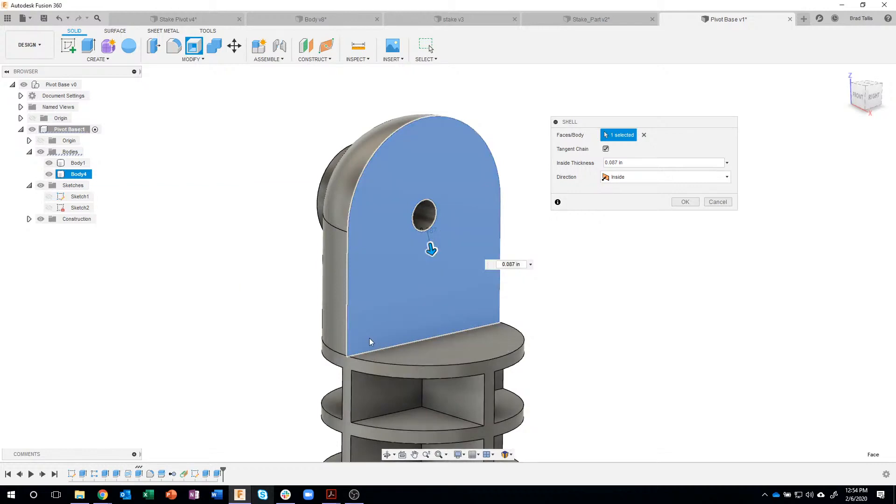
click(371, 351)
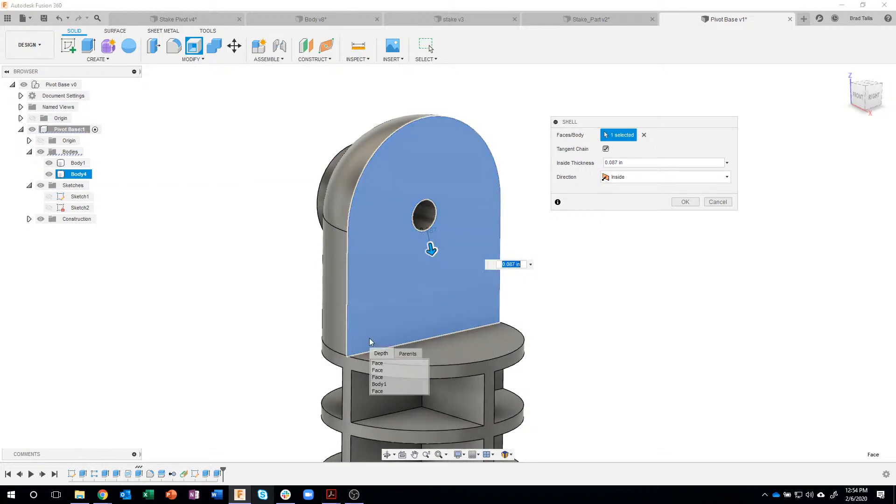
click(383, 371)
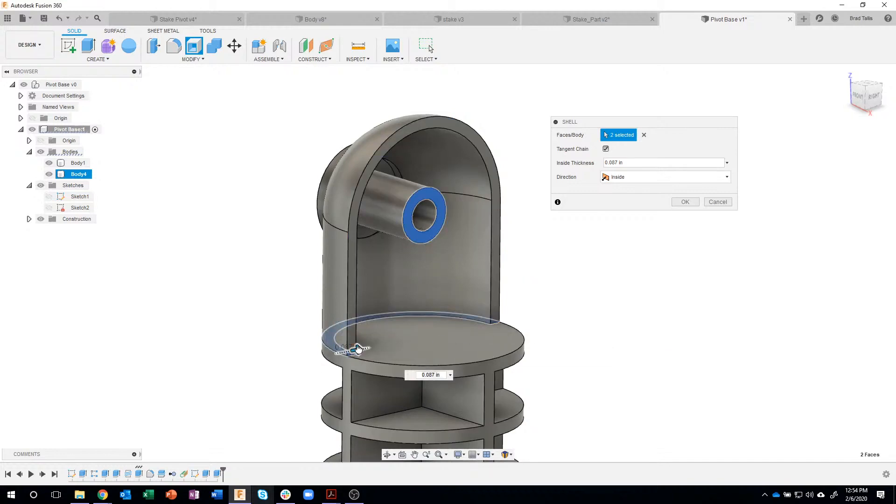
drag(351, 351, 359, 349)
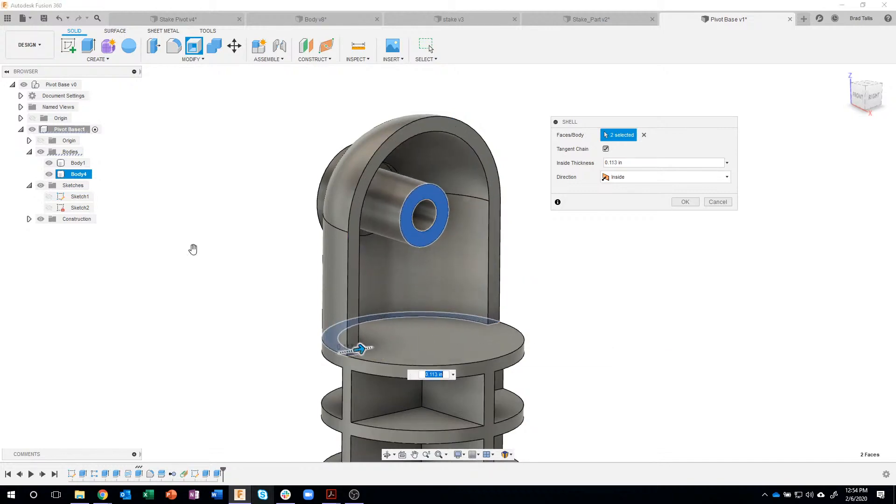
Temporarily hide Body1 to examine the shelled body's open underside, and show it again
click(49, 163)
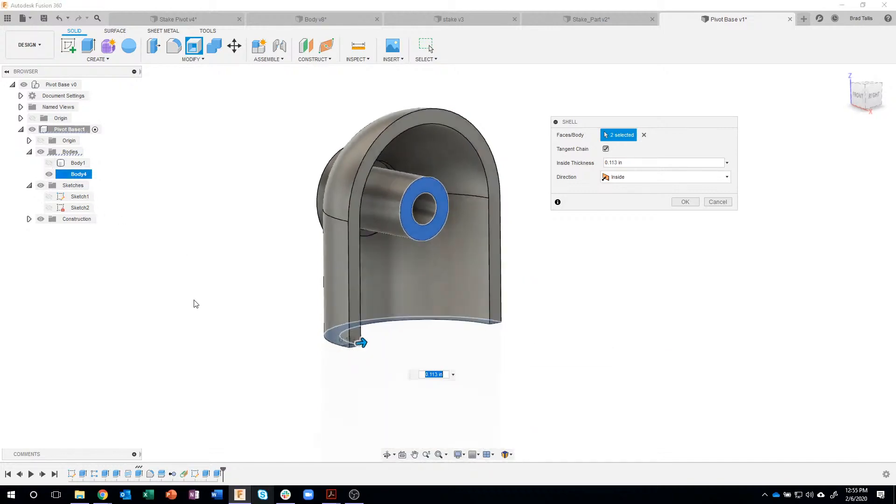
mouse_move(194, 304)
shift+middle_down()
mouse_move(384, 368)
mouse_move(398, 260)
mouse_move(371, 332)
mouse_move(422, 261)
shift+middle_up()
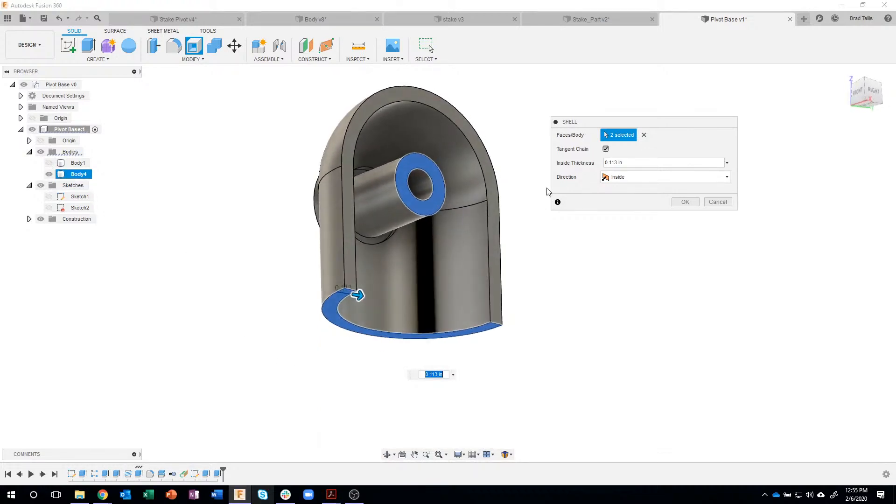
shift+middle_drag(385, 345, 186, 262)
click(47, 164)
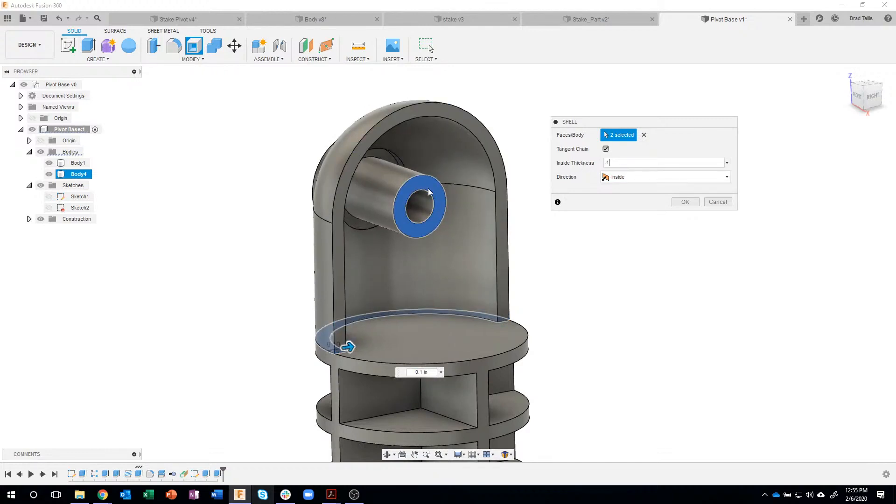
Set the shell's inside thickness to 0.1 in and apply the shell
shift+middle_drag(399, 228, 359, 180)
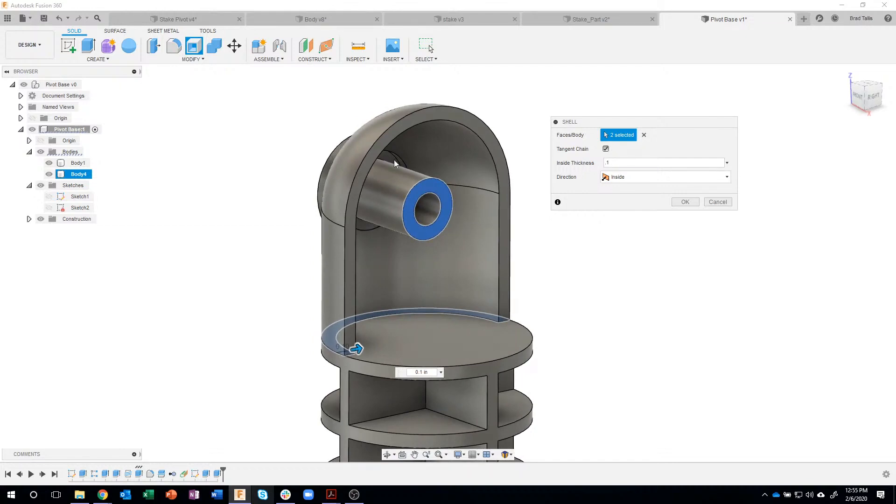
shift+middle_drag(418, 255, 534, 232)
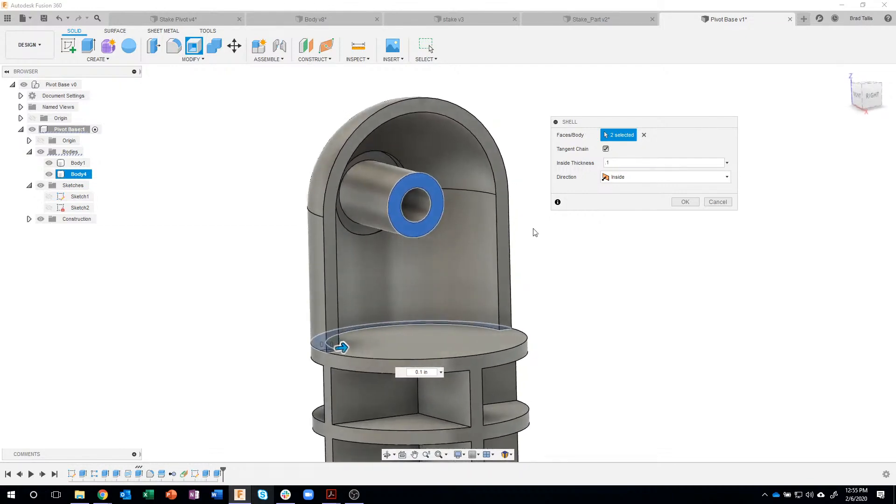
click(685, 201)
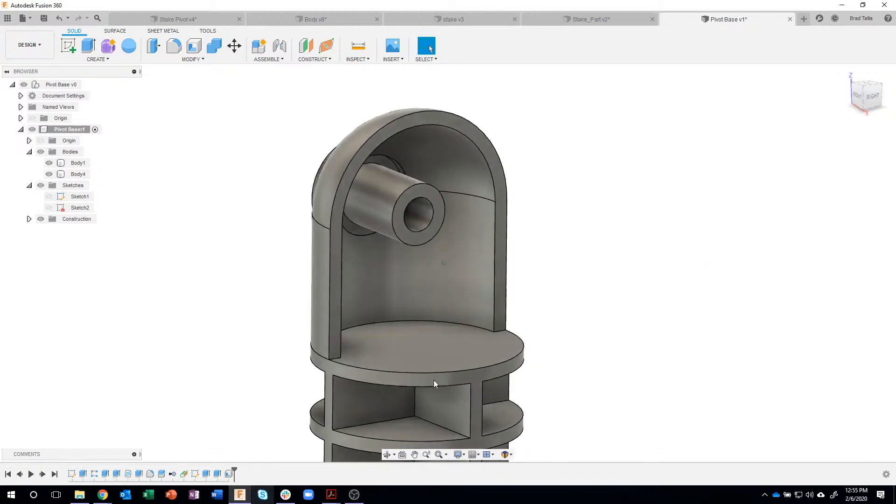
Check the tooth dimensions in Stake Pivot Drawing.pdf in Acrobat, and return to Fusion 360
mouse_move(333, 494)
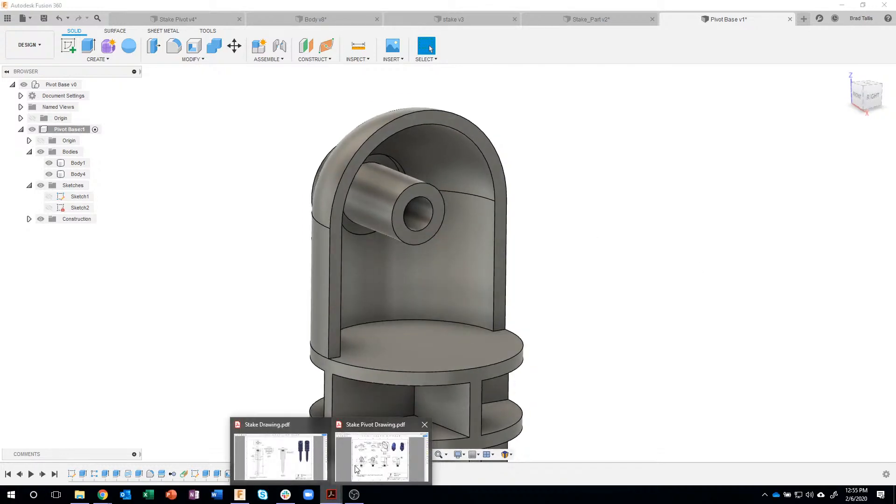
click(356, 468)
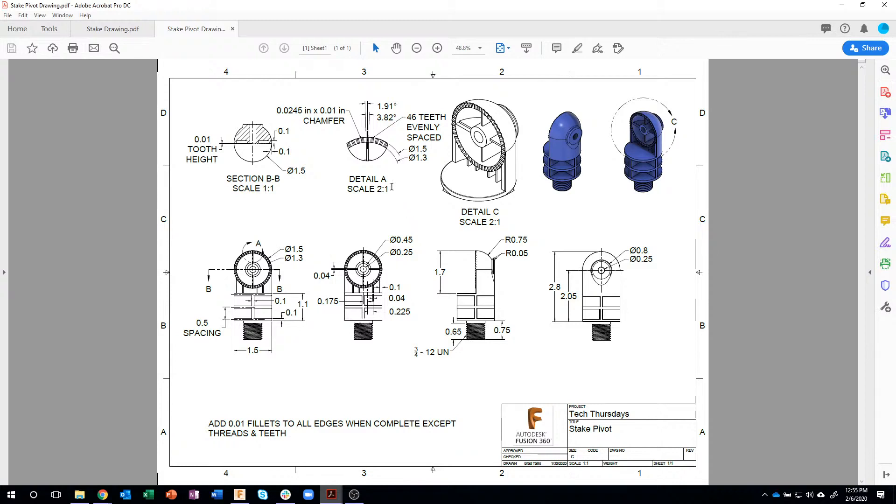
click(240, 494)
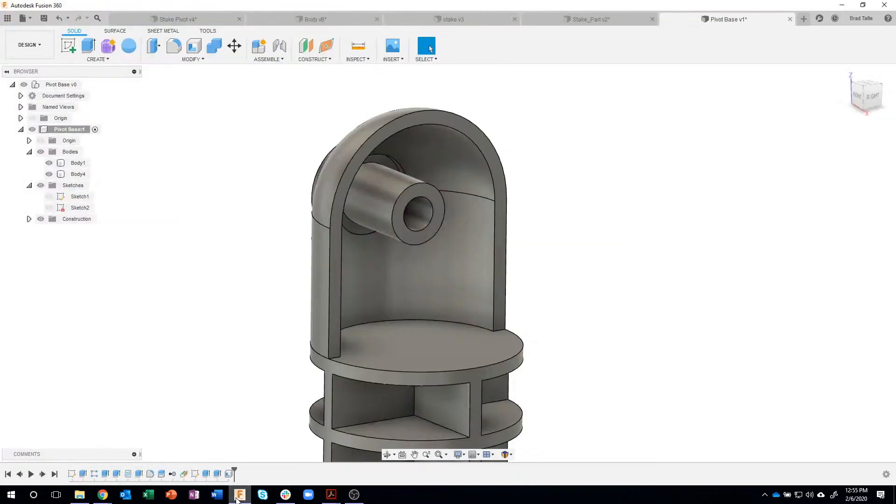
Create a sketch on the shell's front rim face with two circles, 1.3 in and 1.5 in in diameter, centred on the hole
click(480, 139)
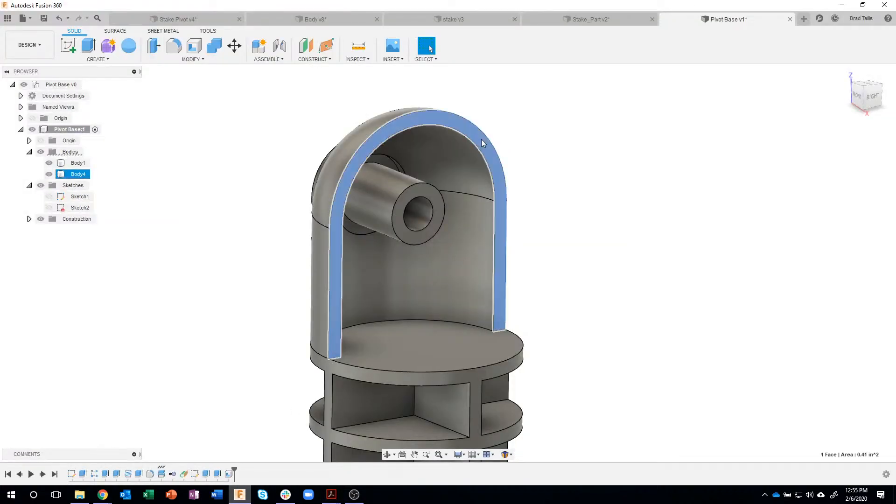
right_click(481, 140)
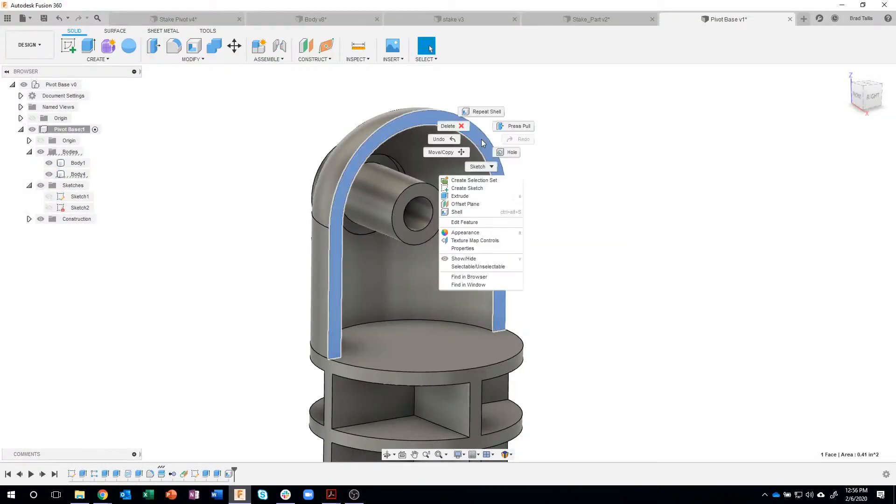
click(467, 188)
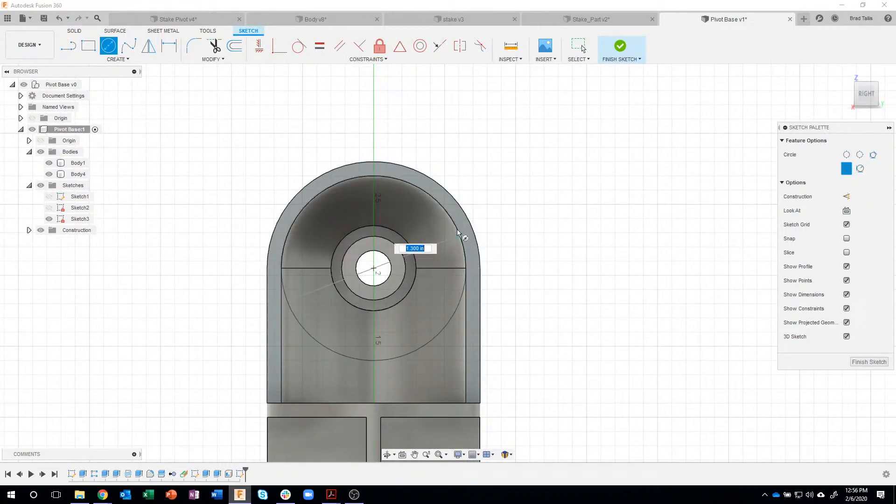
click(444, 209)
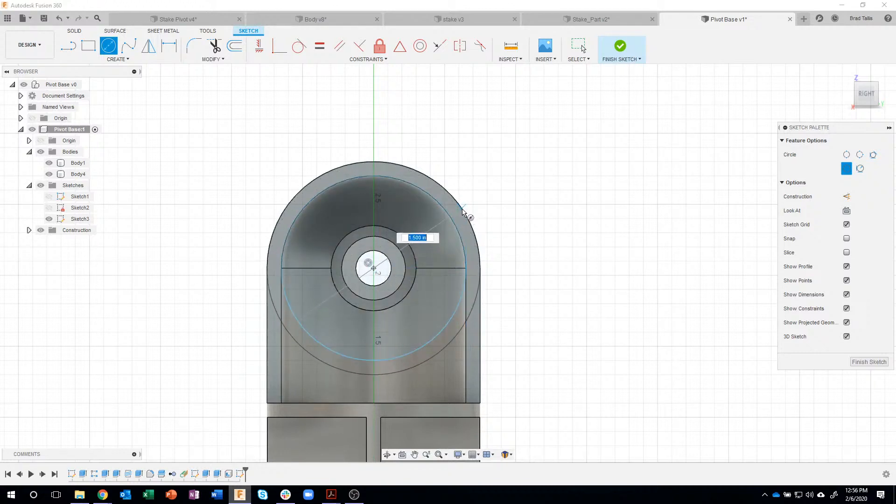
click(464, 211)
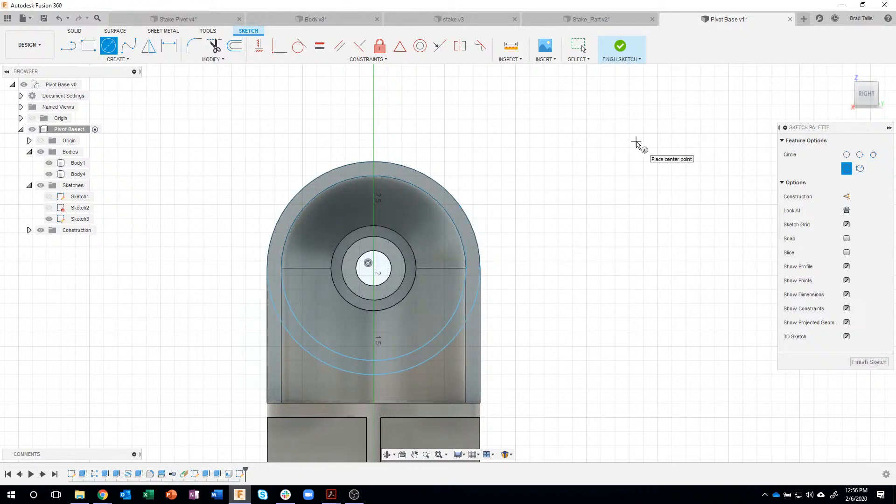
Draw a vertical construction line about 0.96 in long from the hole's centre up past the outer circle
key(l)
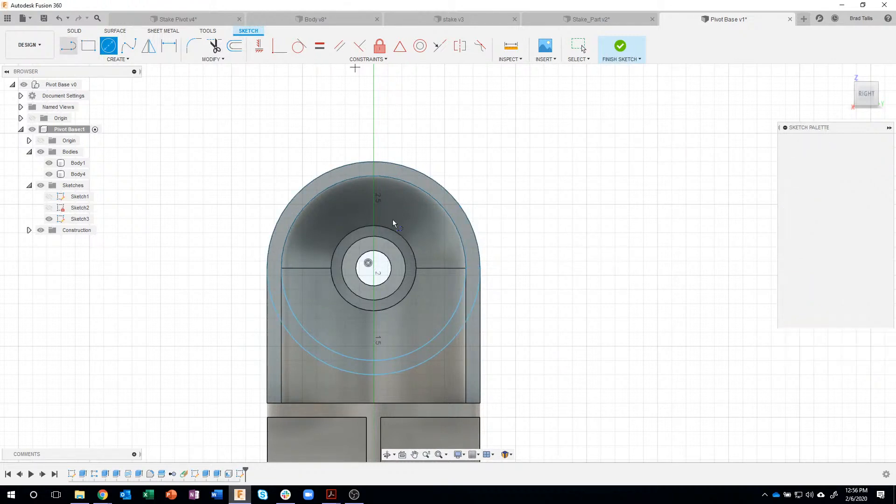
scroll(383, 210, up, 5)
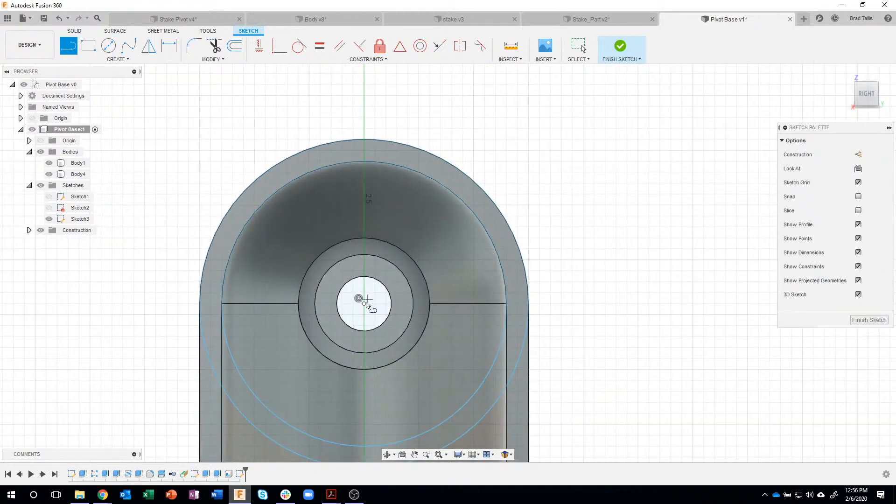
click(364, 304)
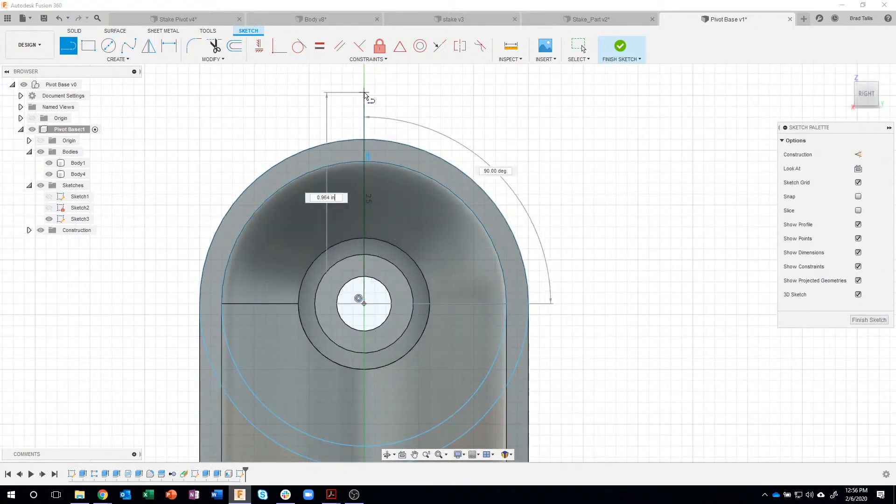
click(364, 93)
key(Escape)
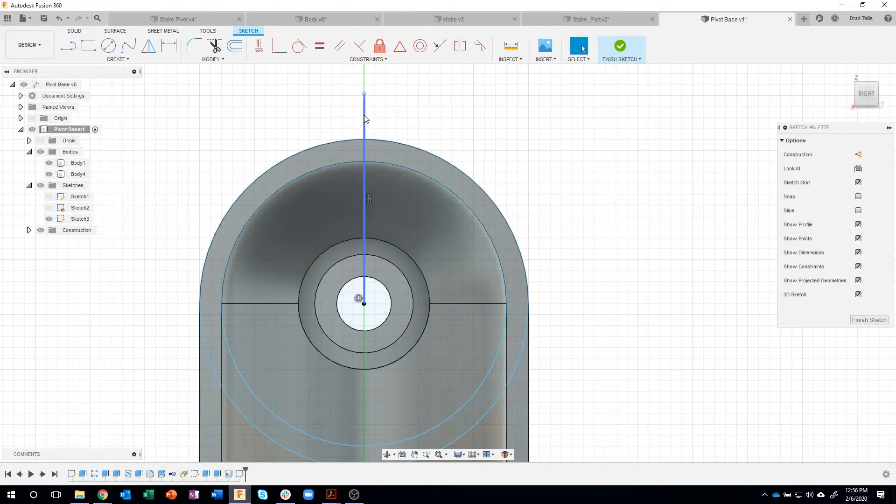
click(364, 120)
click(857, 155)
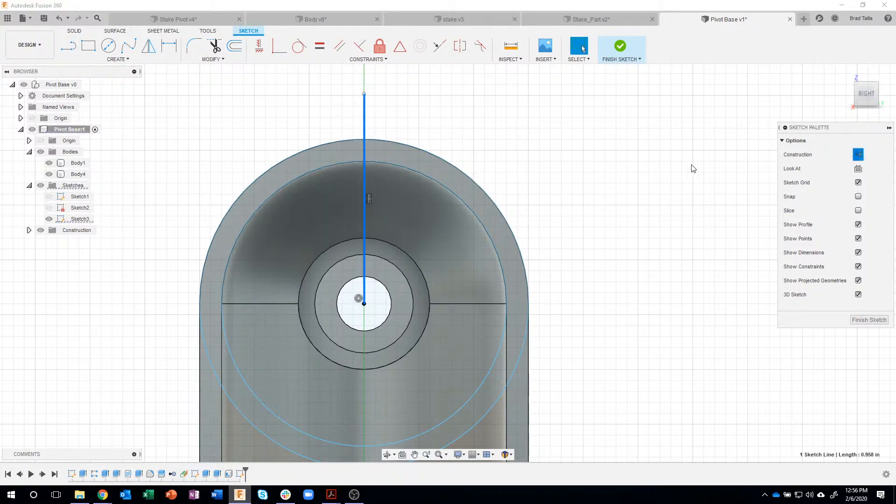
middle_drag(476, 156, 495, 189)
click(582, 49)
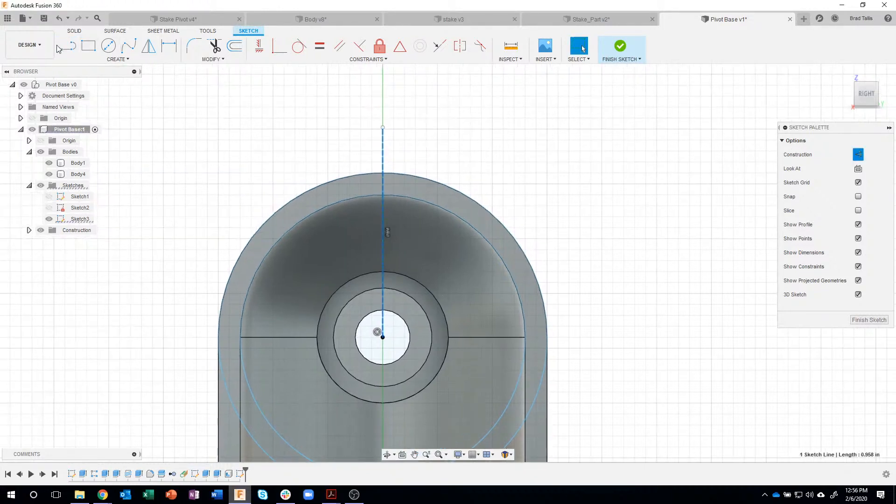
Draw two lines from the hole's centre to the outer circle, one on each side of the vertical construction line
key(l)
click(383, 337)
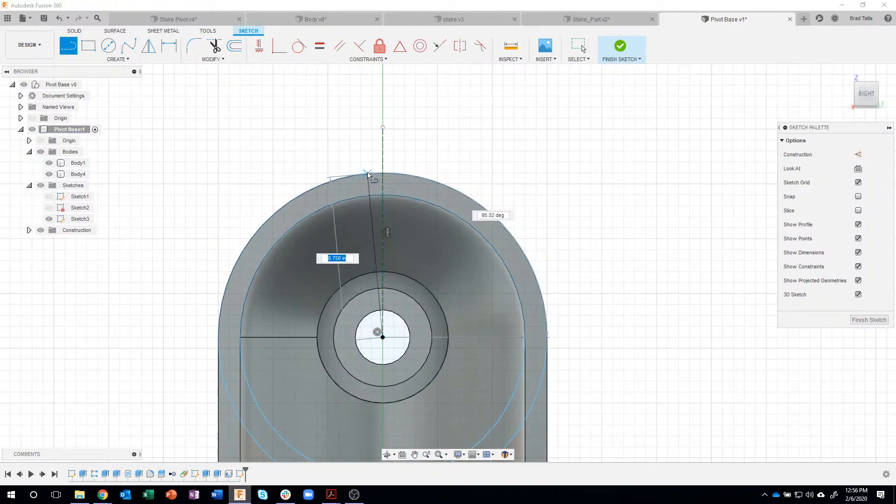
double_click(368, 175)
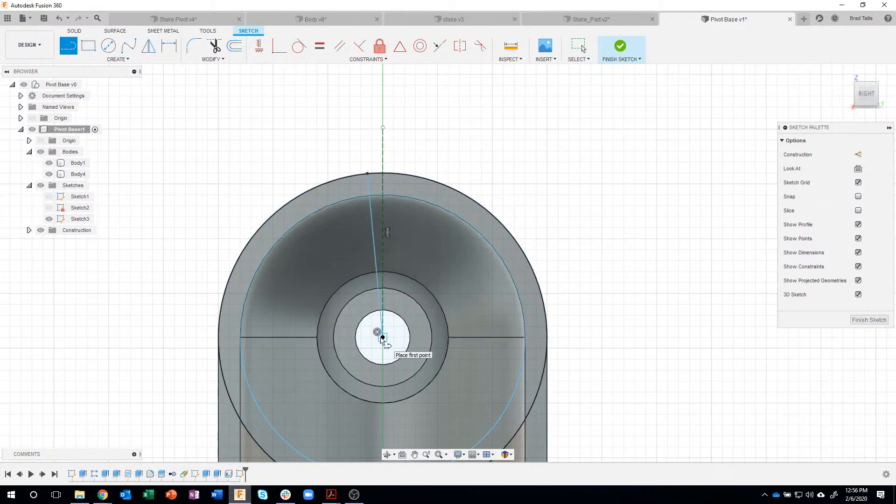
click(382, 337)
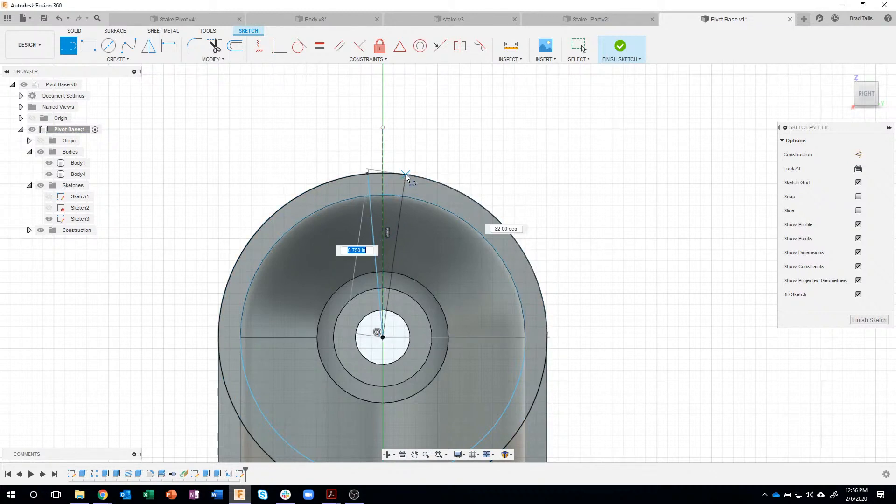
double_click(406, 175)
Dimension the angle between the left radial line and the vertical construction line as 1.91°
scroll(386, 169, up, 5)
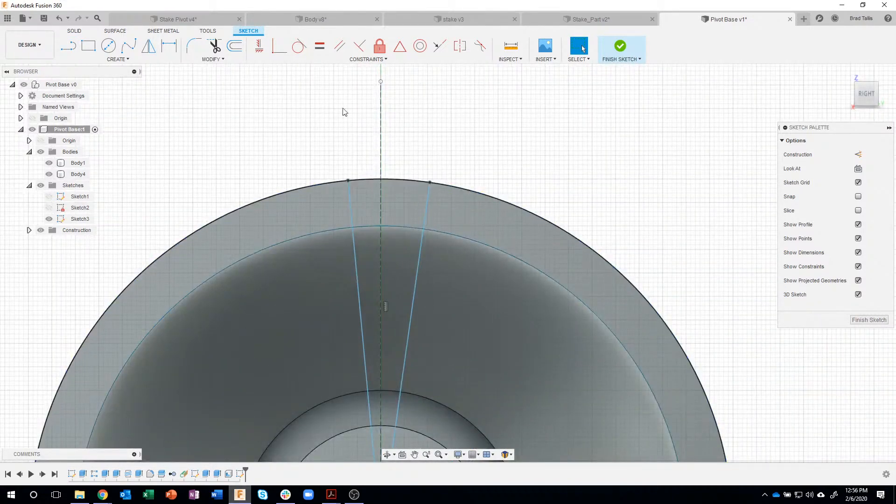
click(169, 45)
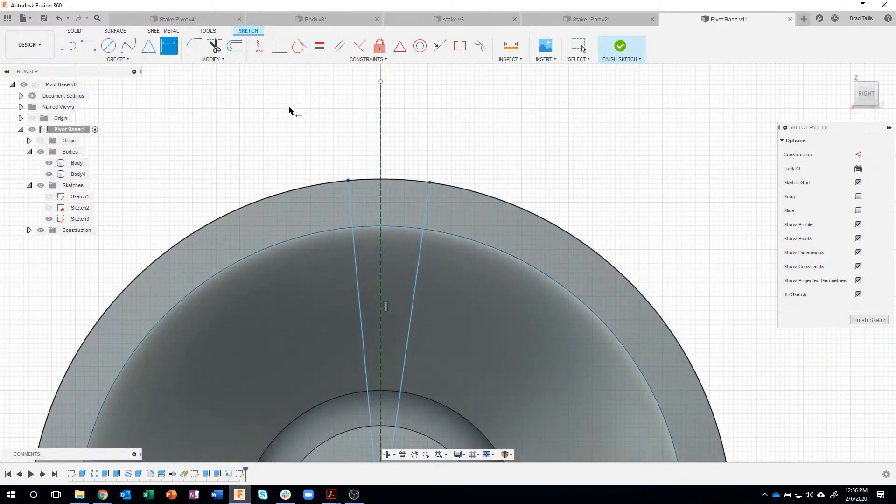
click(351, 202)
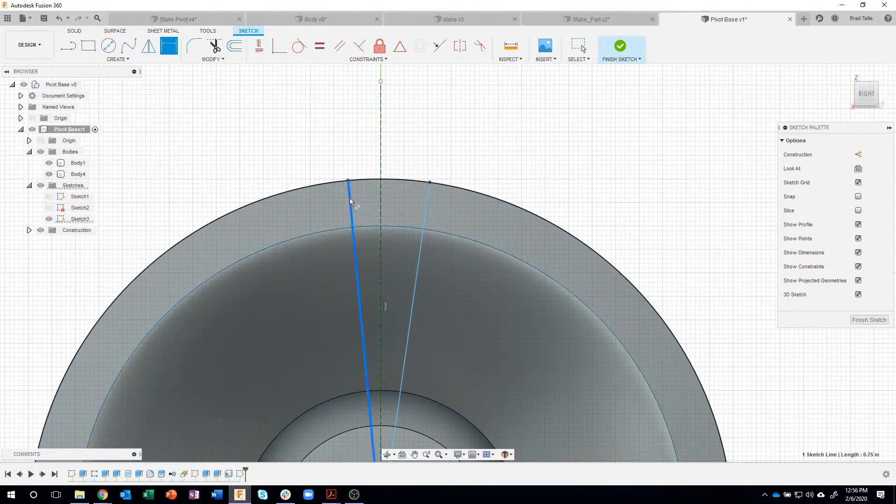
click(381, 169)
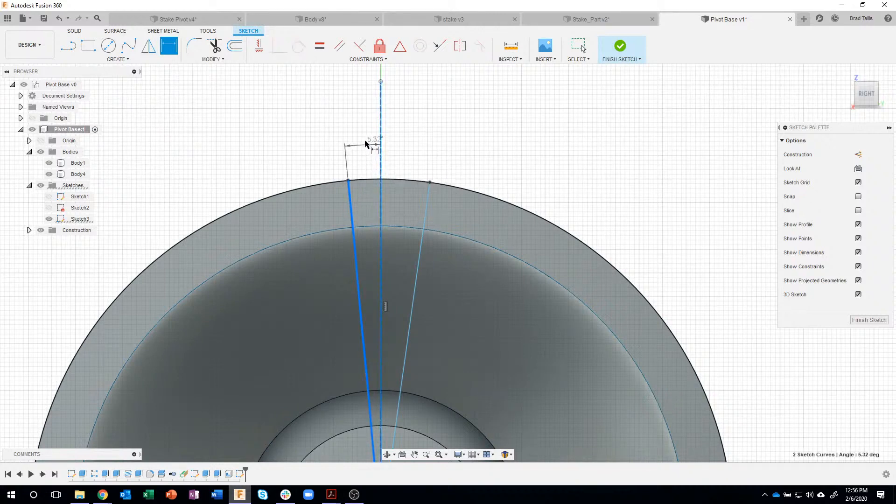
click(362, 136)
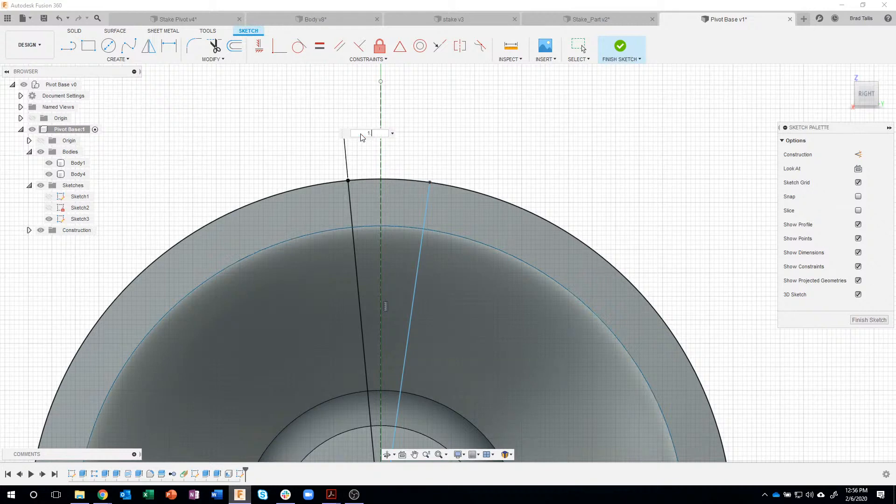
key(Return)
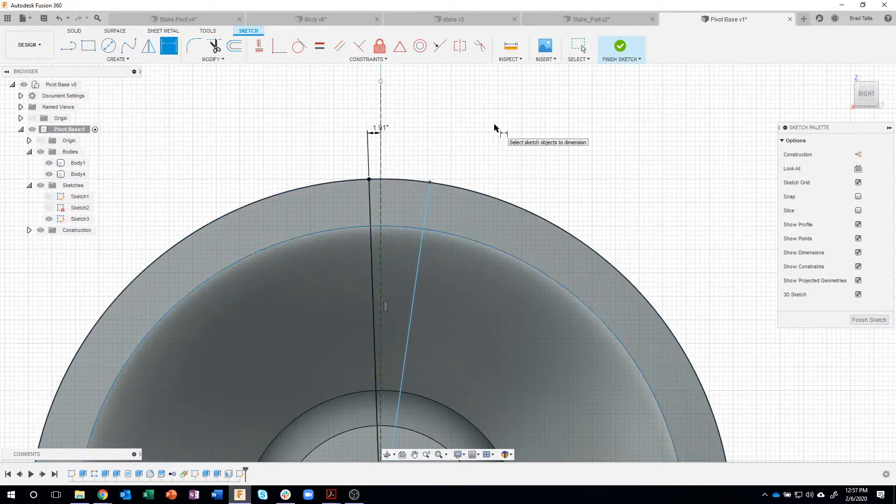
Dimension the angle between the two radial lines as 3.82° and finish the sketch
click(369, 199)
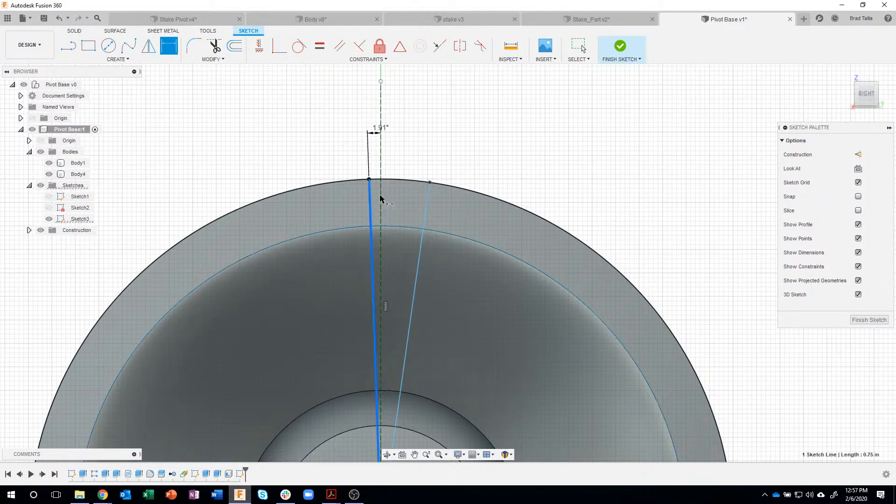
click(426, 207)
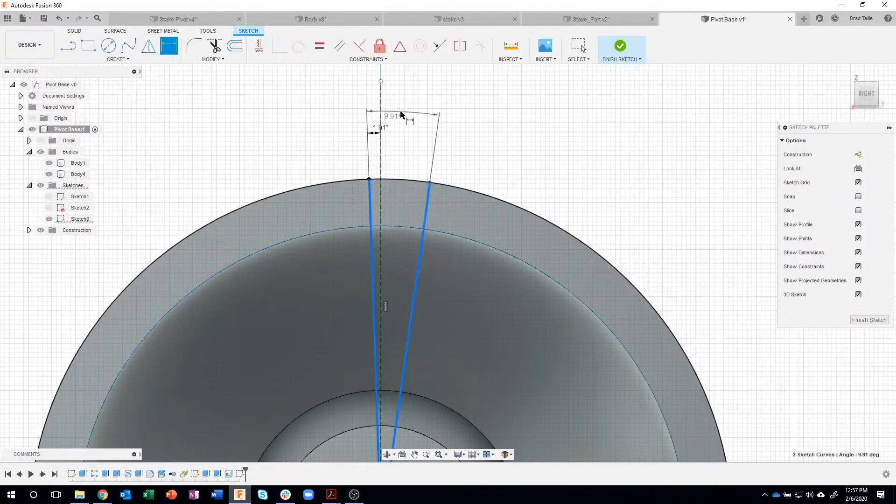
click(402, 113)
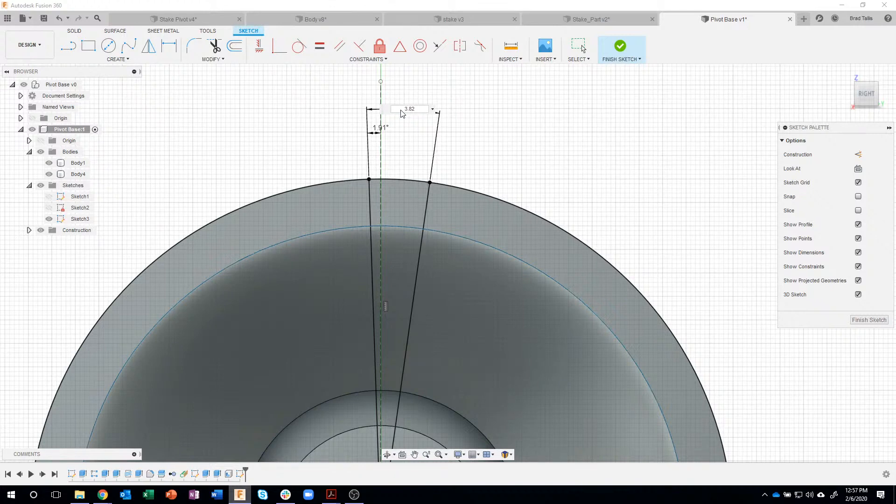
key(Return)
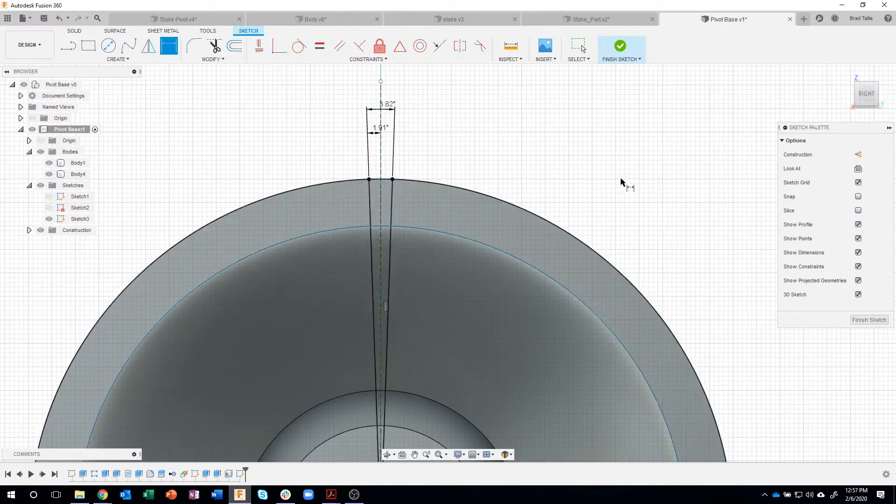
scroll(499, 166, down, 5)
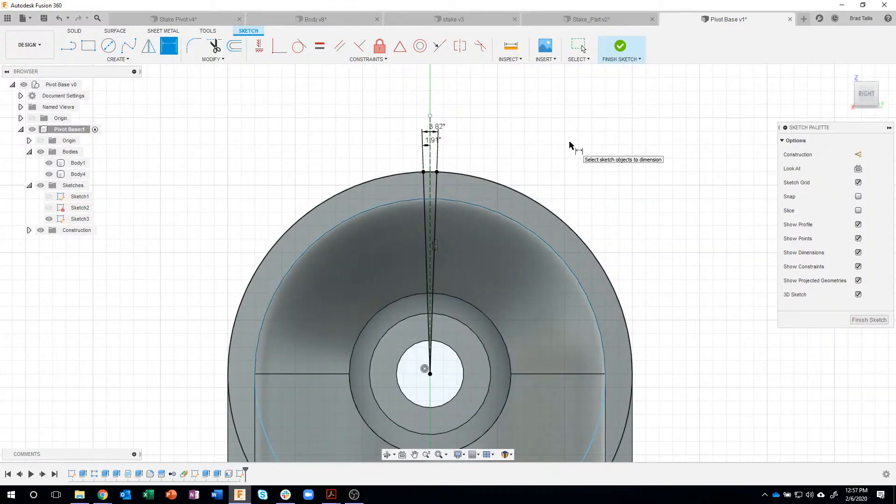
click(621, 47)
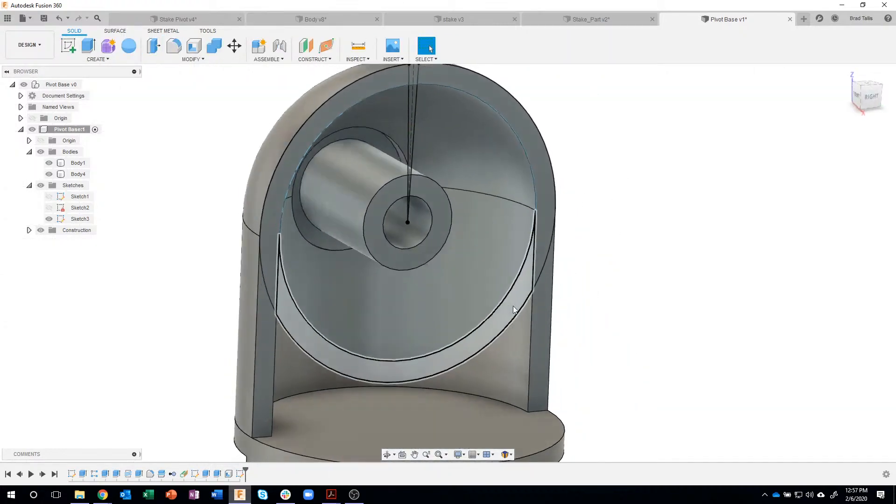
Start extruding the crescent profile at the ring's lower half about 0.229 in into the shell, with the operation set to Join
click(511, 302)
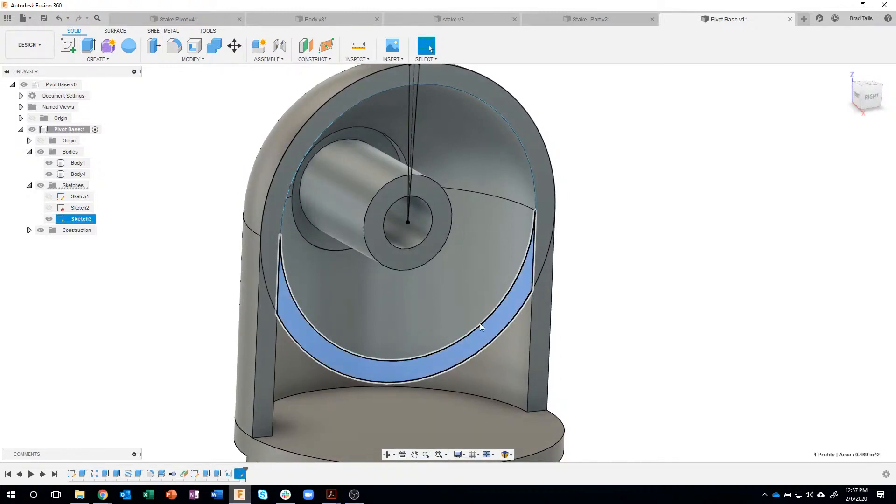
mouse_move(483, 340)
shift+middle_down()
mouse_move(413, 309)
mouse_move(468, 336)
shift+middle_up()
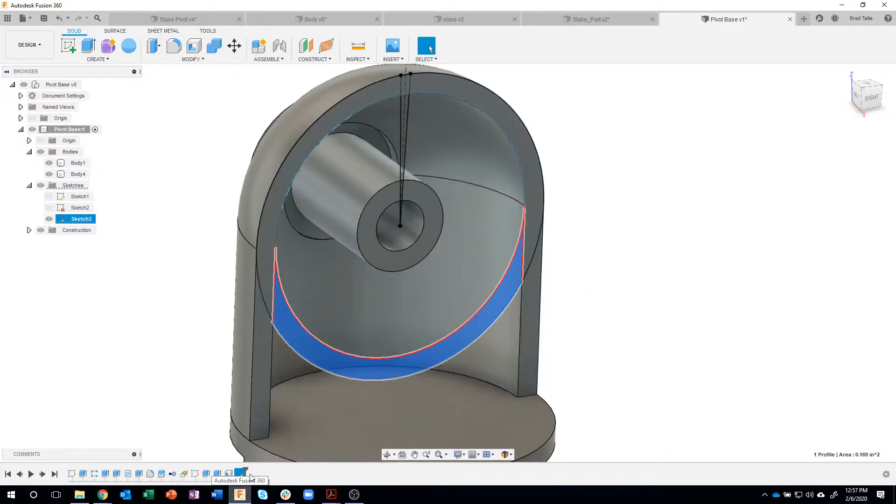
click(201, 405)
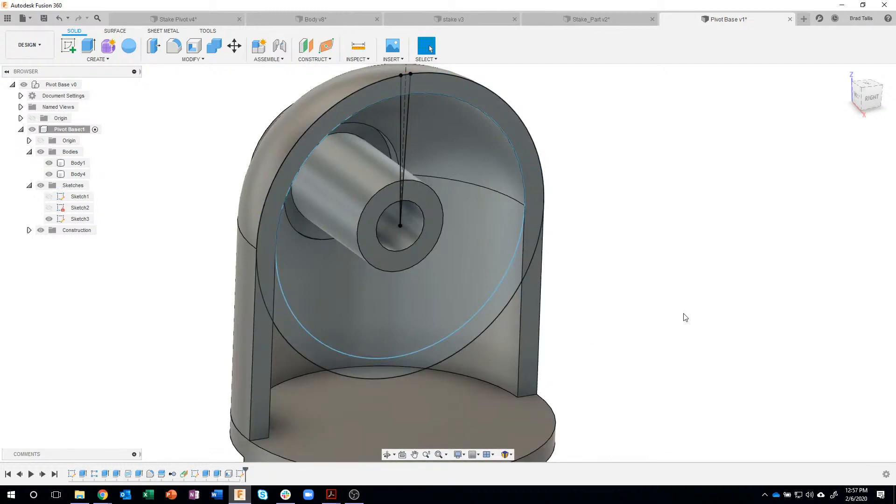
click(509, 297)
right_click(505, 299)
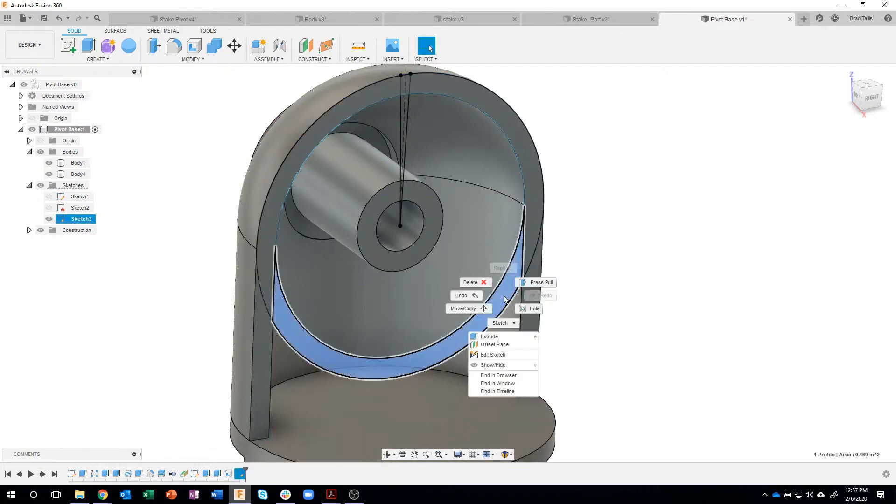
click(498, 338)
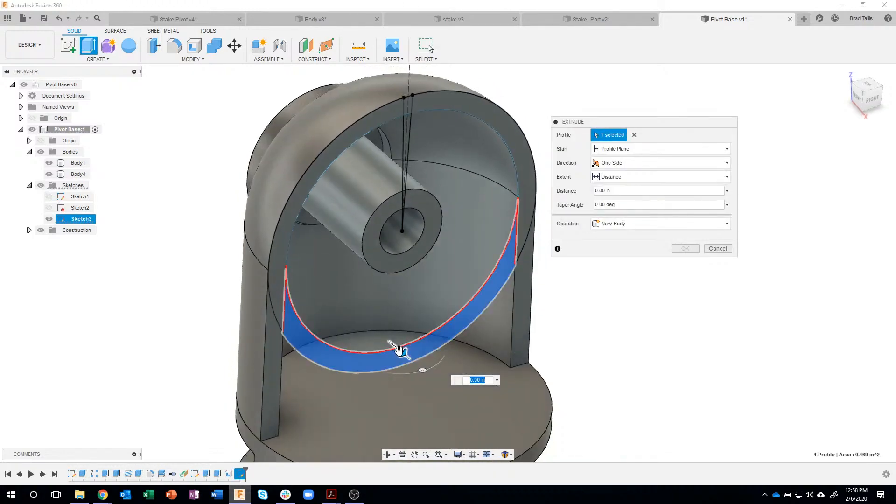
drag(401, 350, 366, 321)
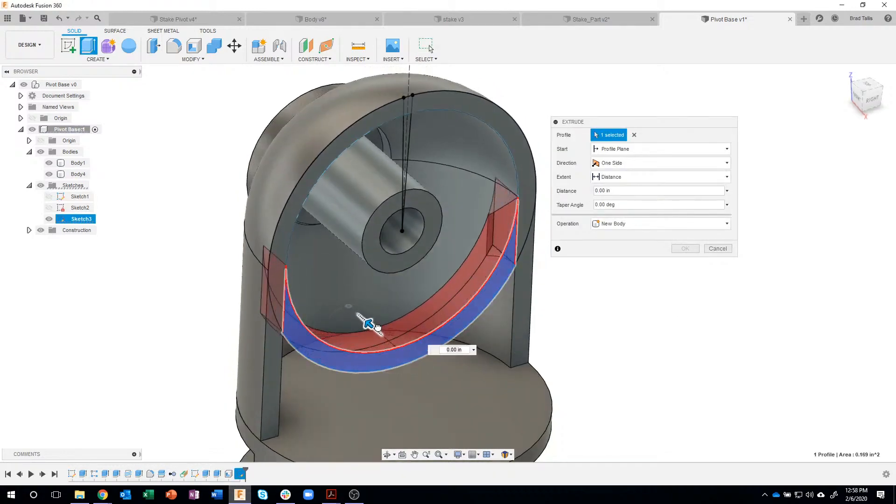
shift+middle_drag(508, 244, 490, 231)
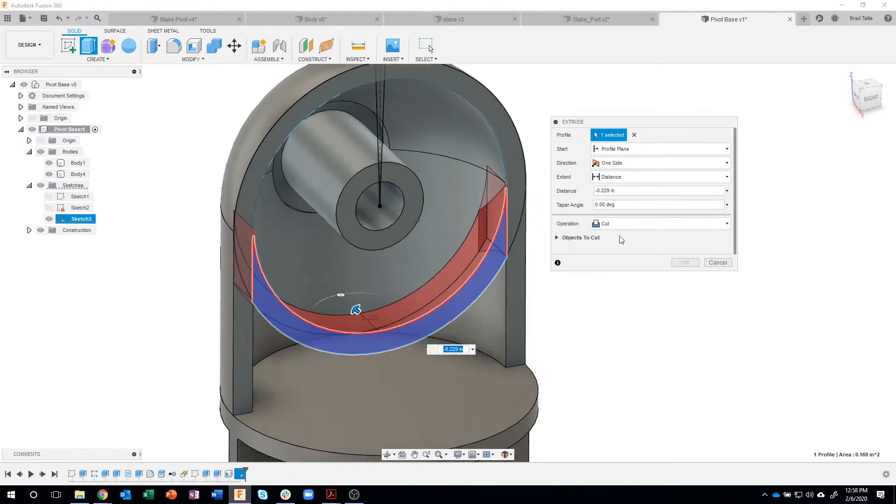
click(622, 227)
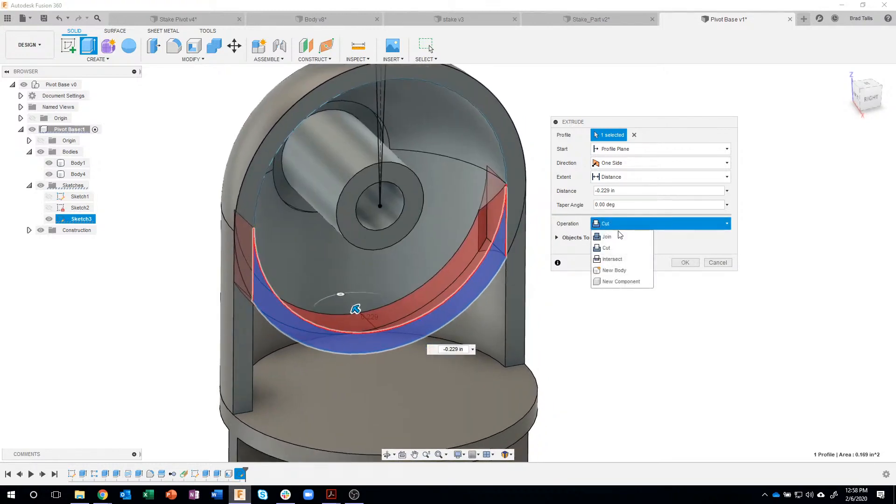
click(619, 235)
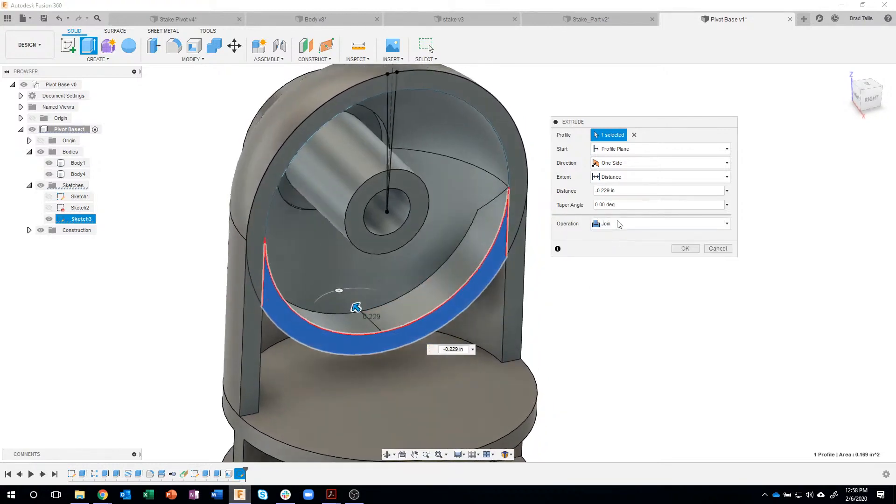
Set the extrusion's extent to To Object, ending at the shell's curved inner wall, and complete the joined extrusion
click(626, 164)
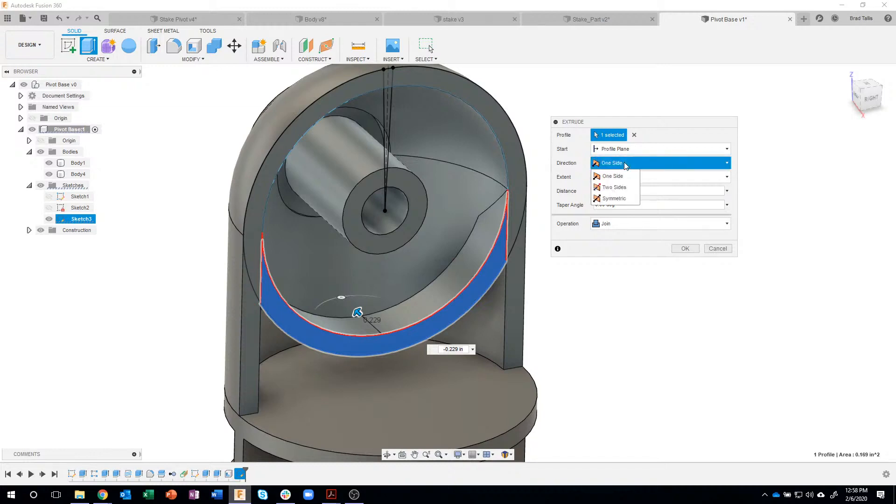
click(612, 176)
click(621, 177)
click(619, 202)
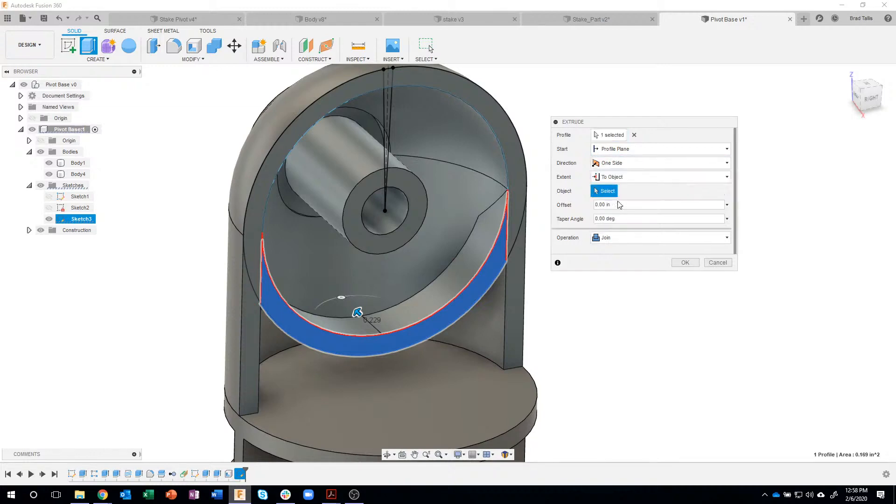
click(455, 201)
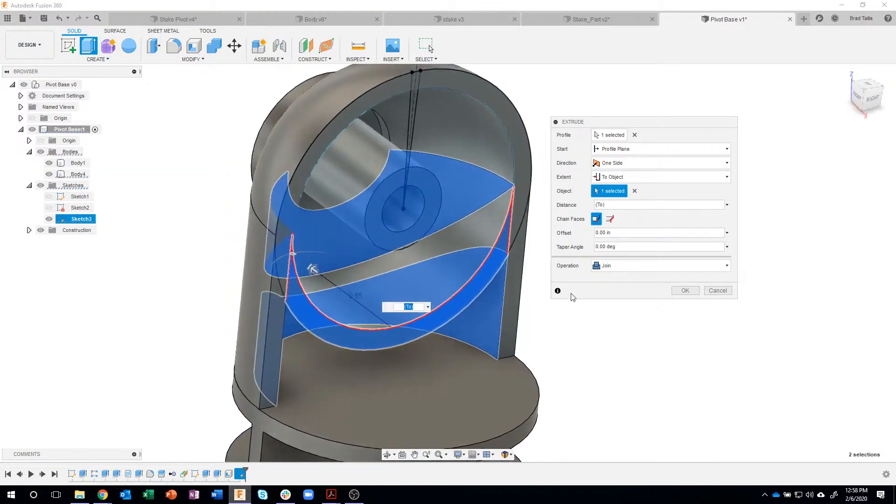
shift+middle_drag(573, 297, 387, 309)
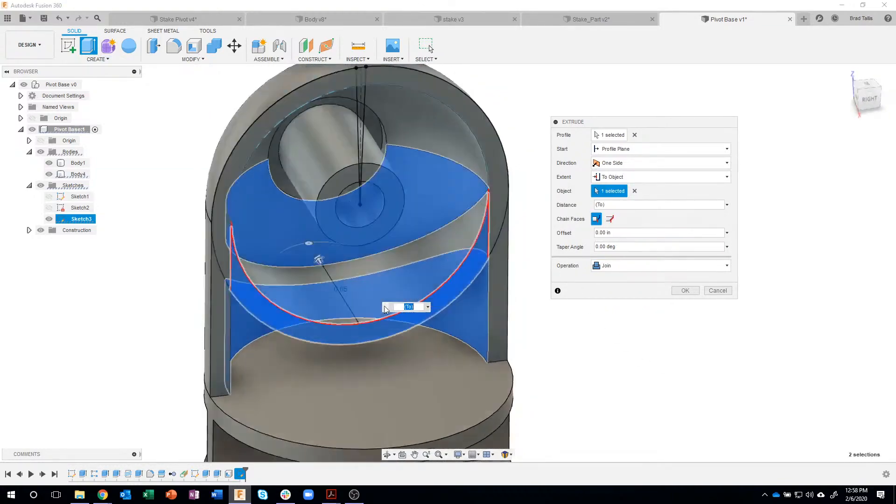
click(685, 291)
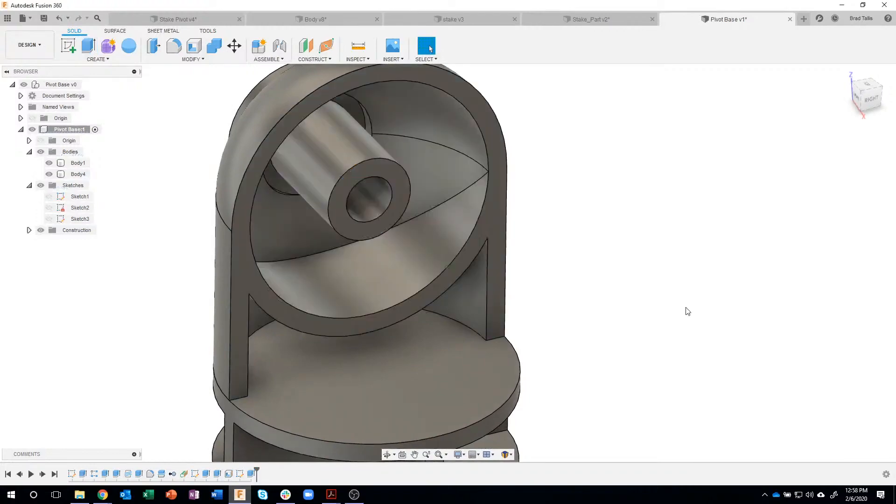
Make Sketch3 visible again so its remaining profiles can be used
shift+middle_drag(687, 312, 257, 312)
click(257, 312)
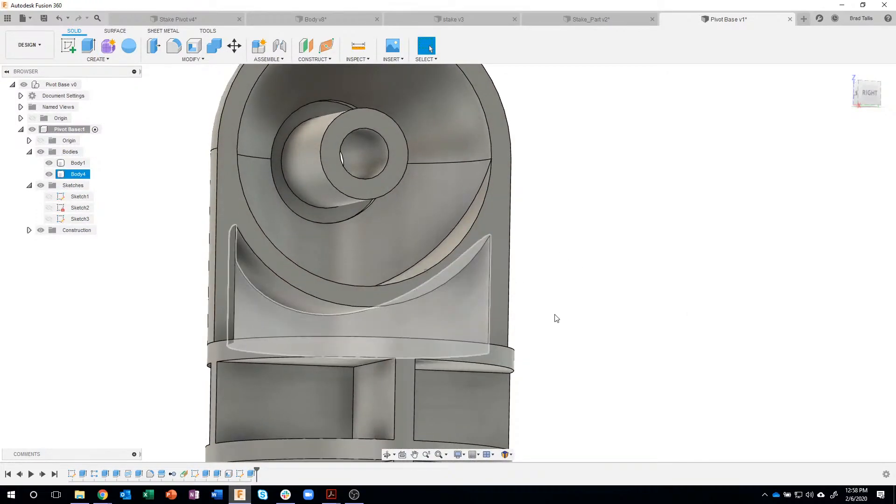
mouse_move(556, 318)
shift+middle_down()
mouse_move(594, 313)
mouse_move(600, 300)
mouse_move(595, 235)
shift+middle_up()
click(46, 220)
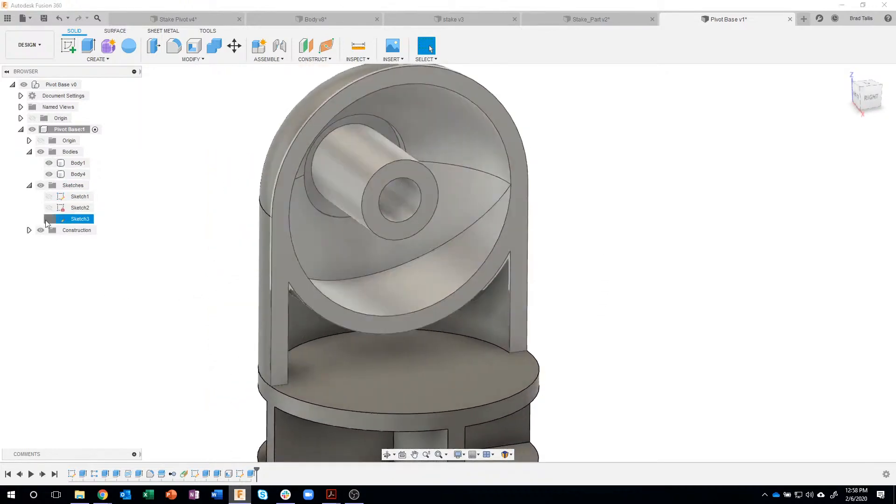
Start extruding the small wedge profile between the radial lines at the rim's crown outward by 0.01 in
scroll(486, 241, up, 6)
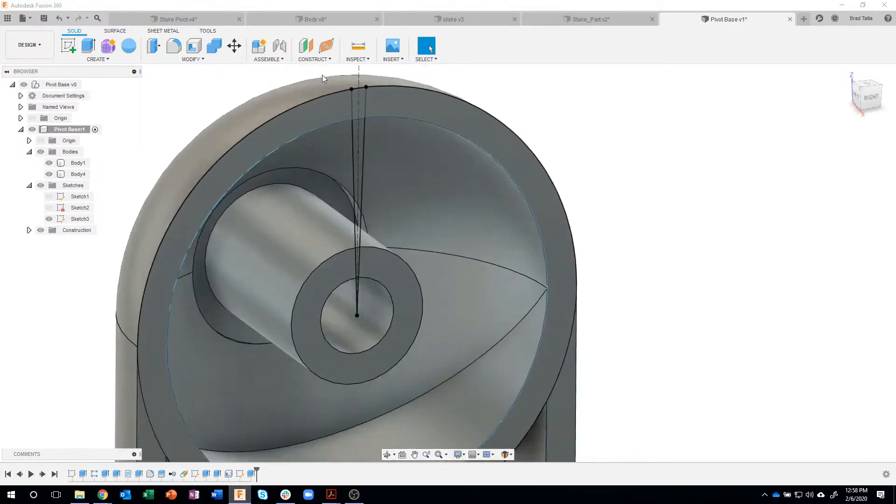
scroll(322, 77, up, 6)
click(378, 115)
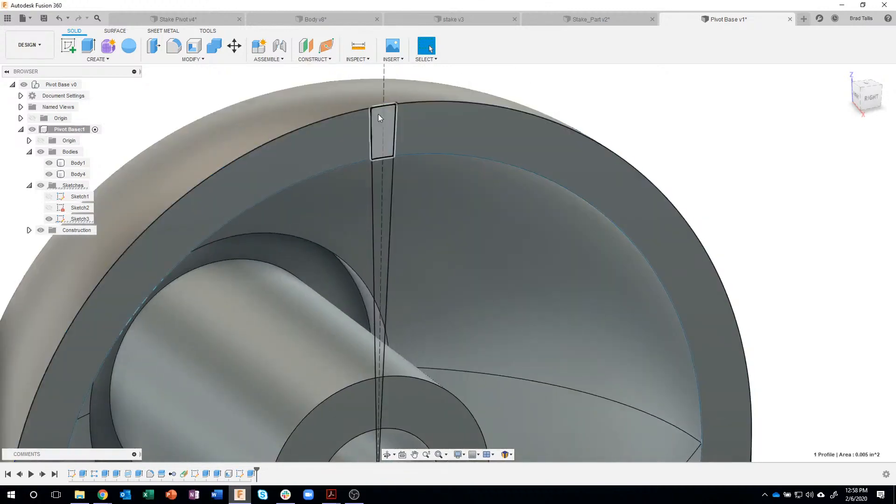
right_click(378, 117)
click(374, 156)
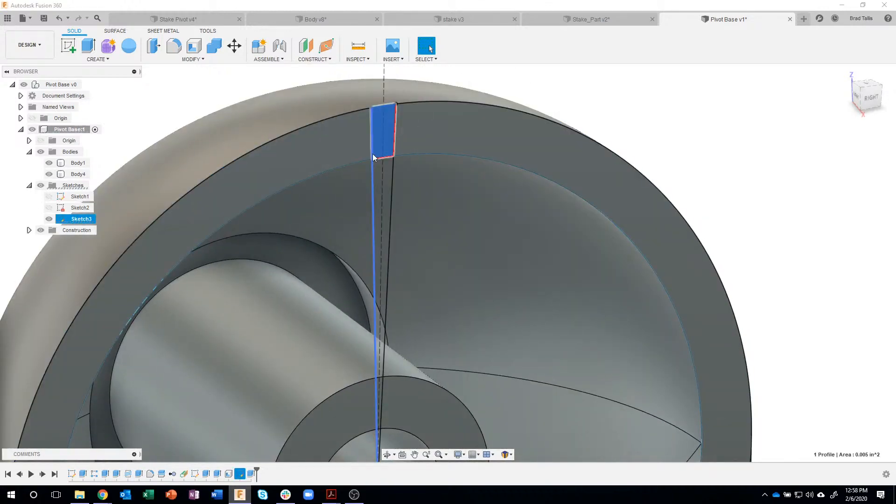
key(e)
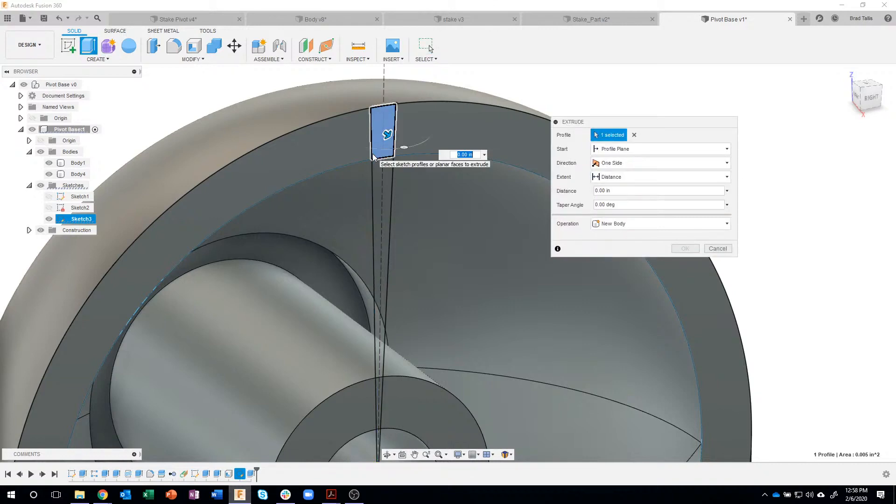
scroll(373, 158, up, 5)
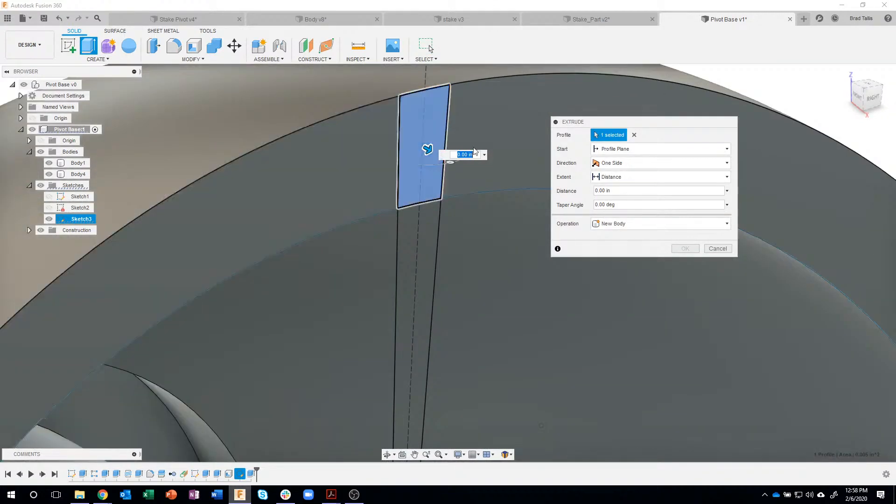
click(598, 192)
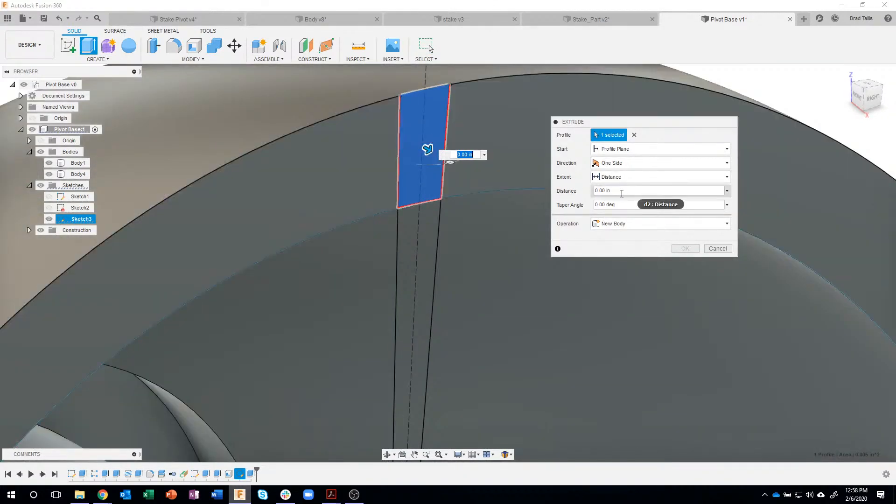
triple_click(598, 192)
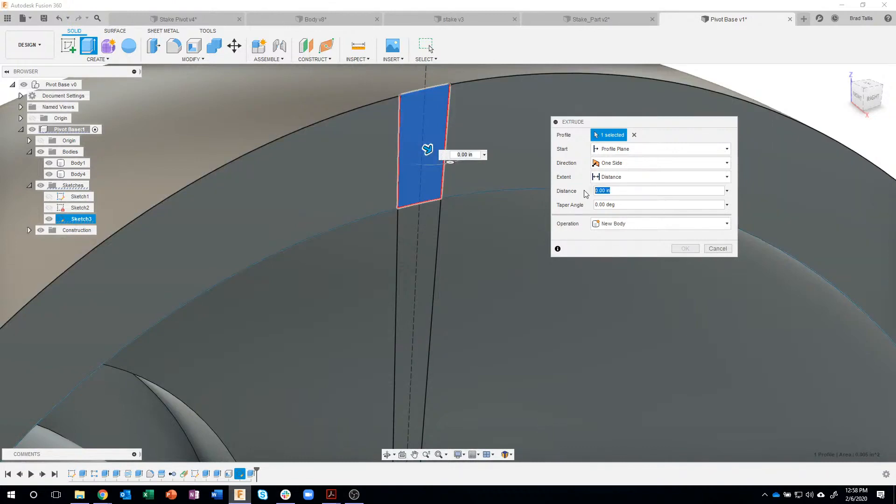
text(.01)
key(Return)
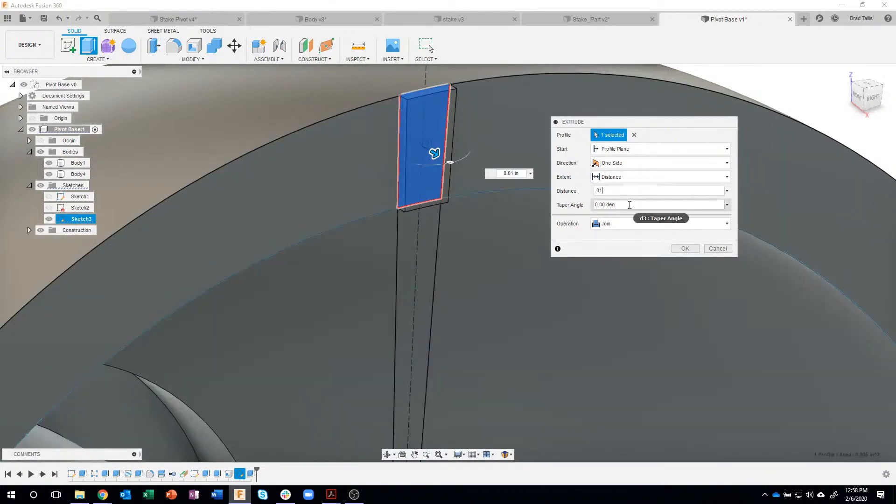
Try taper angles of -45° and -60° on the tooth extrusion, and reset the taper angle to 0°
triple_click(630, 205)
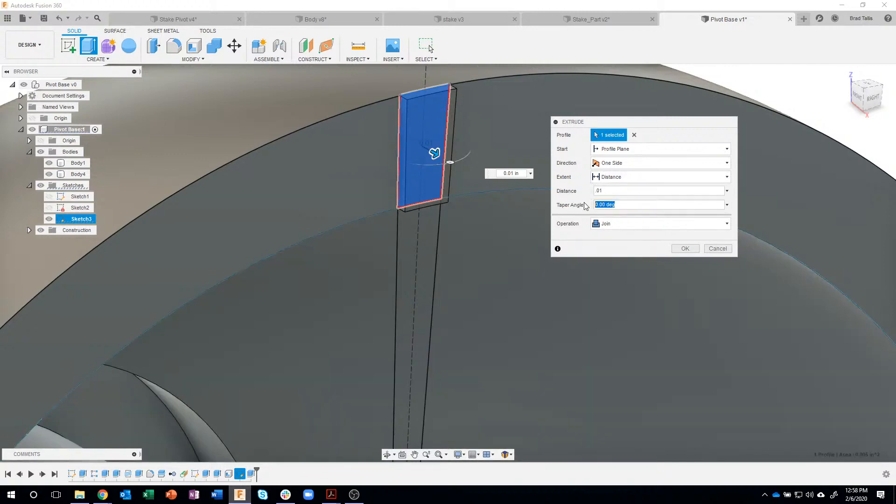
text(45)
key(Return)
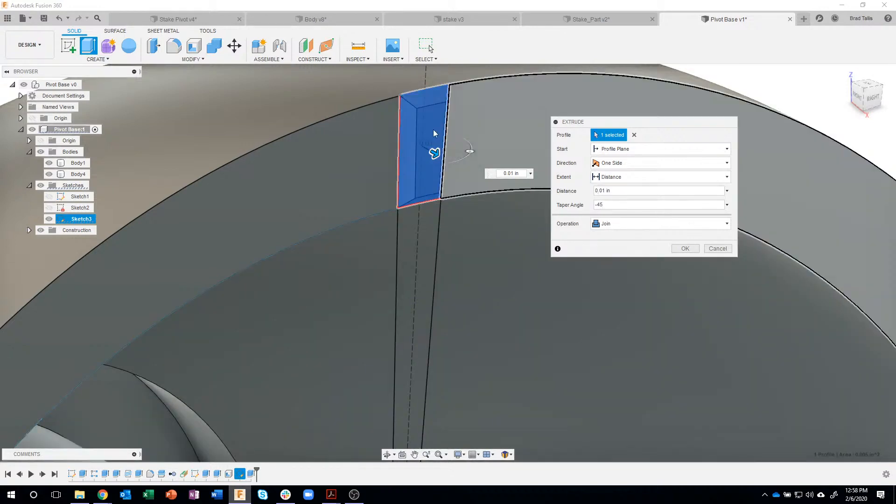
shift+middle_drag(444, 119, 411, 175)
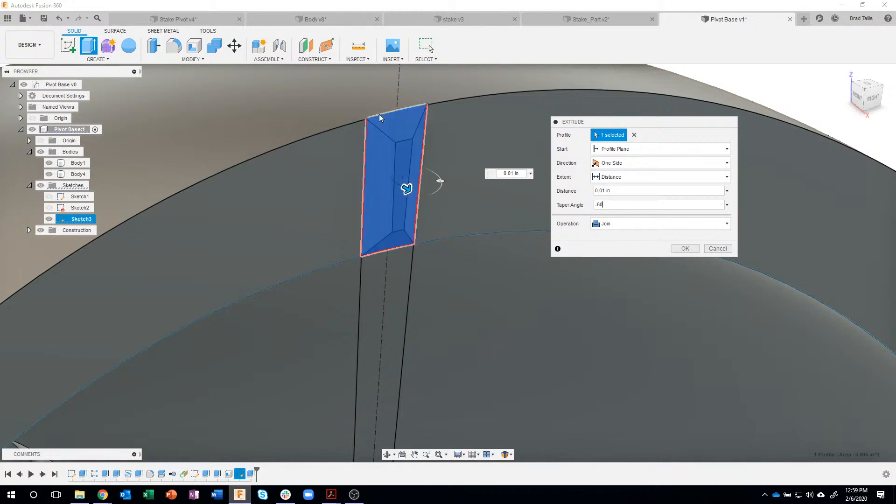
click(603, 204)
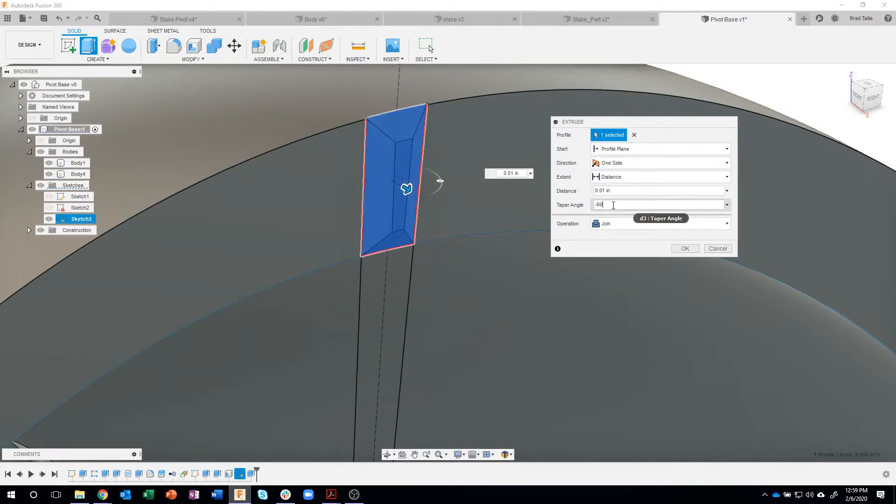
drag(604, 204, 578, 208)
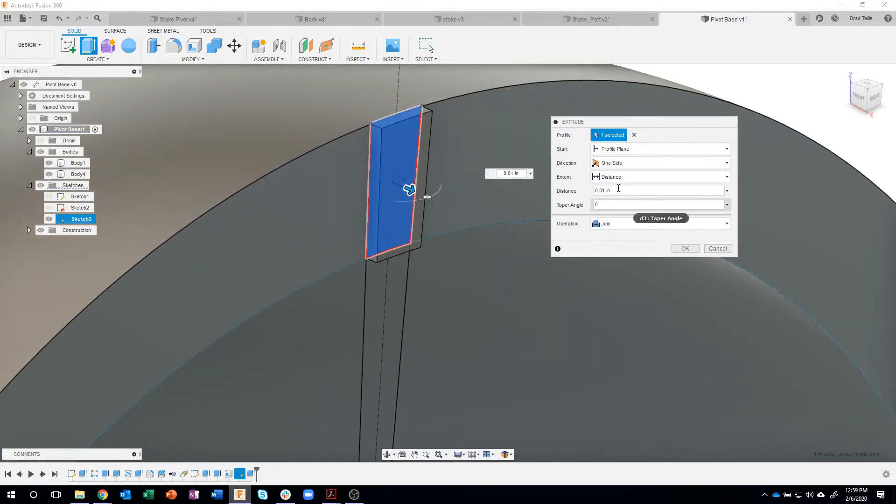
Complete the joined 0.01 in tooth extrusion without taper and hide Sketch3
click(685, 249)
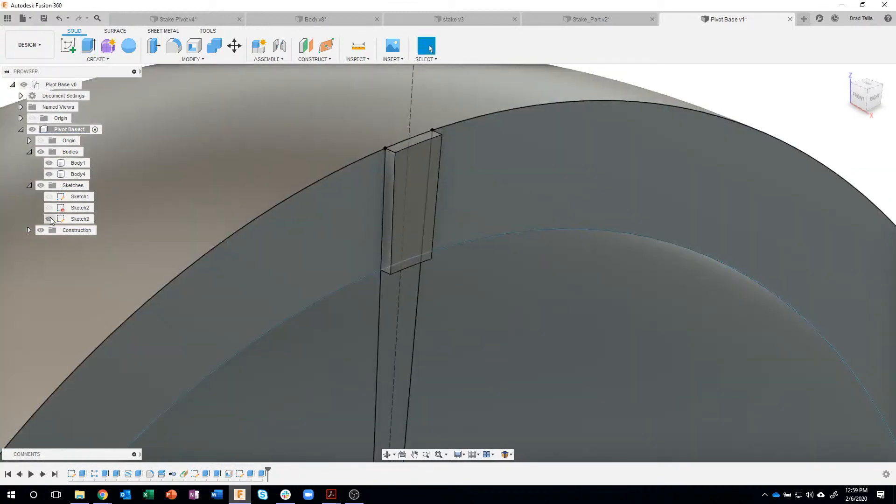
click(49, 219)
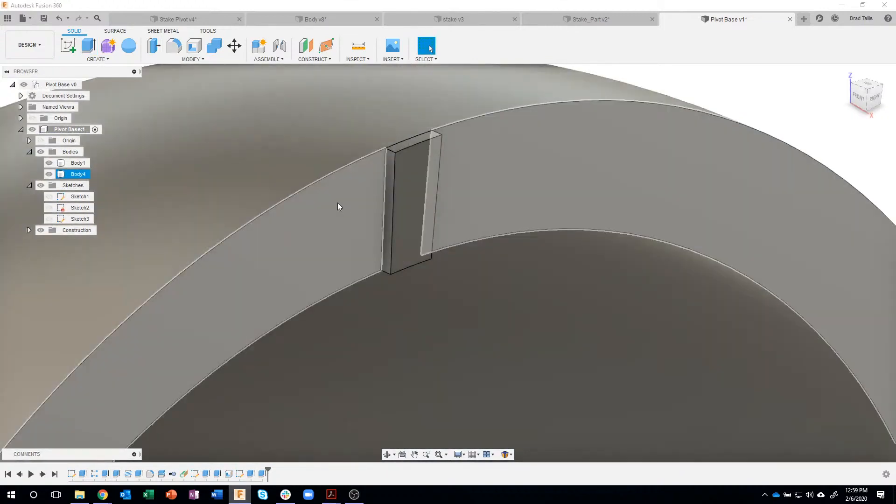
Start a chamfer on the tooth's two long outer edges and set its type to Two distances
right_click(396, 170)
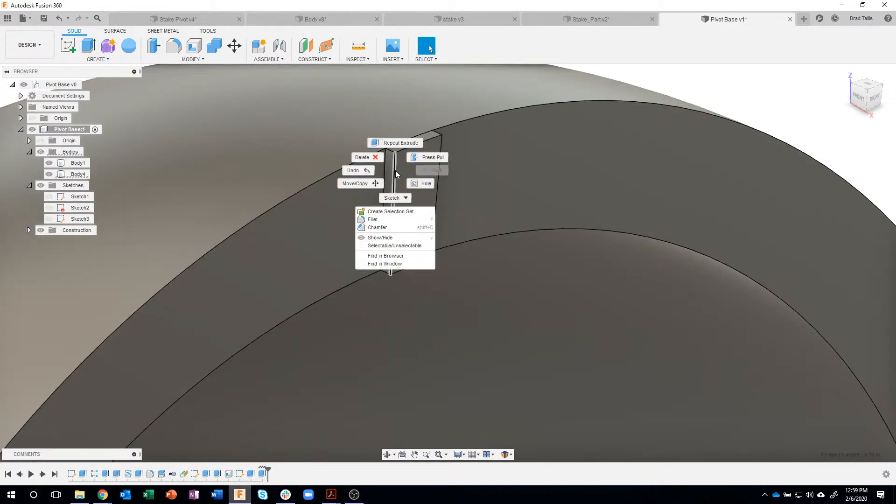
click(379, 227)
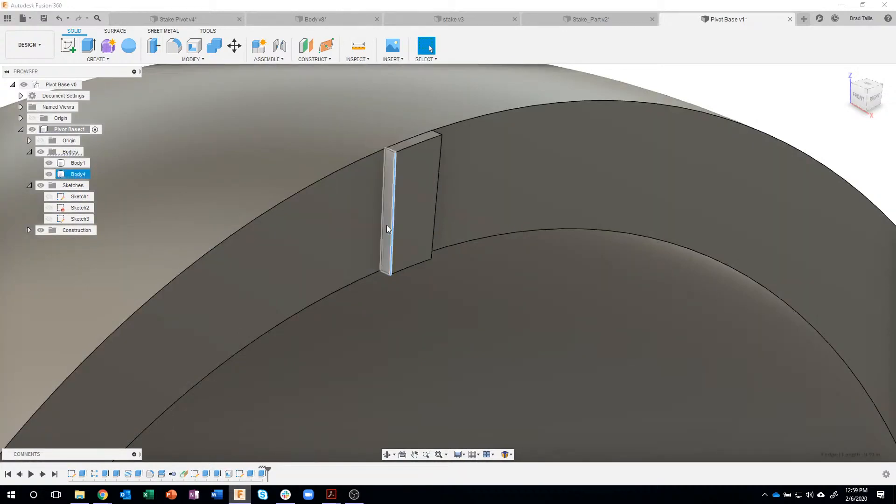
click(438, 173)
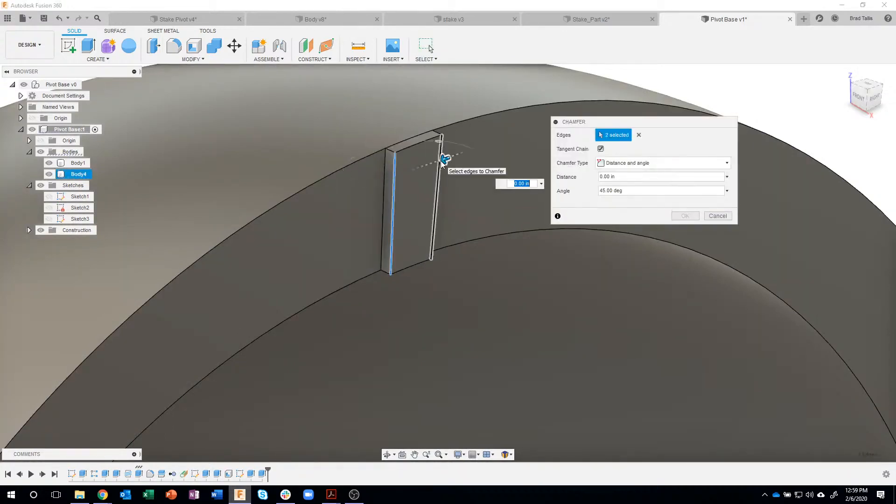
click(628, 168)
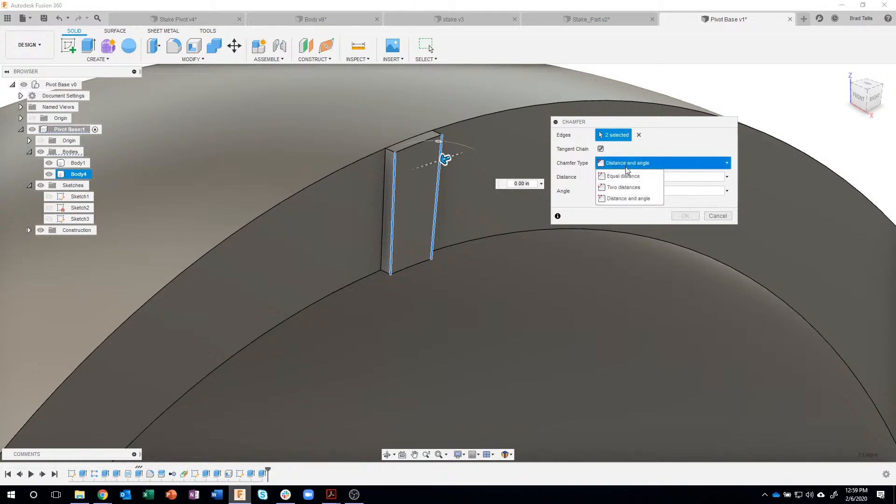
click(624, 190)
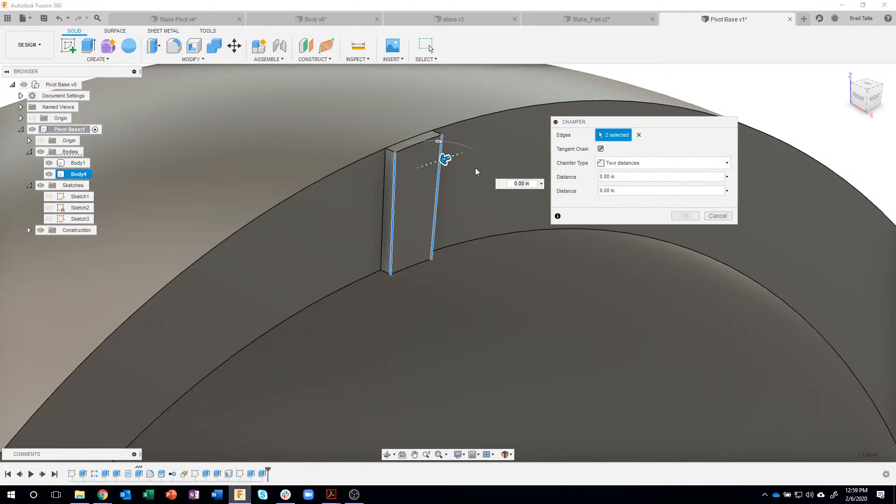
Try chamfer distances of 0.012 in and 0.004 in on the tooth's long edges
scroll(445, 158, up, 2)
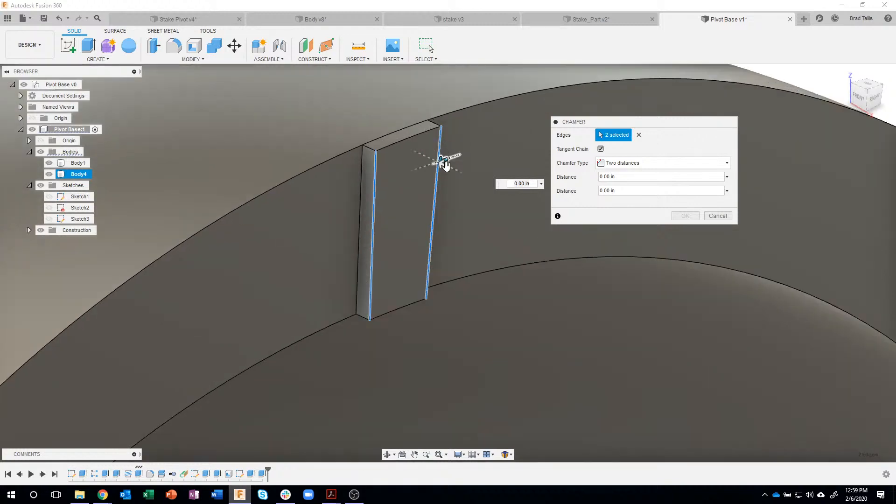
drag(441, 161, 439, 165)
shift+middle_drag(454, 164, 427, 176)
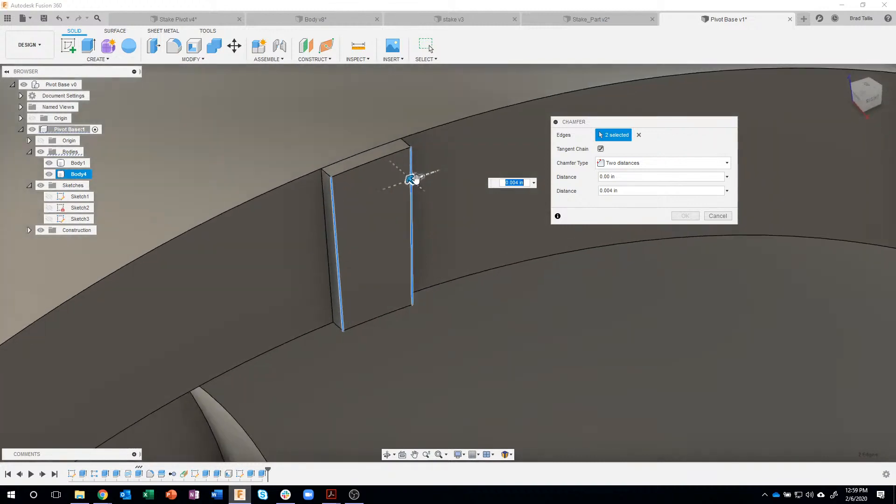
drag(416, 179, 399, 184)
shift+middle_drag(473, 210, 607, 185)
click(641, 181)
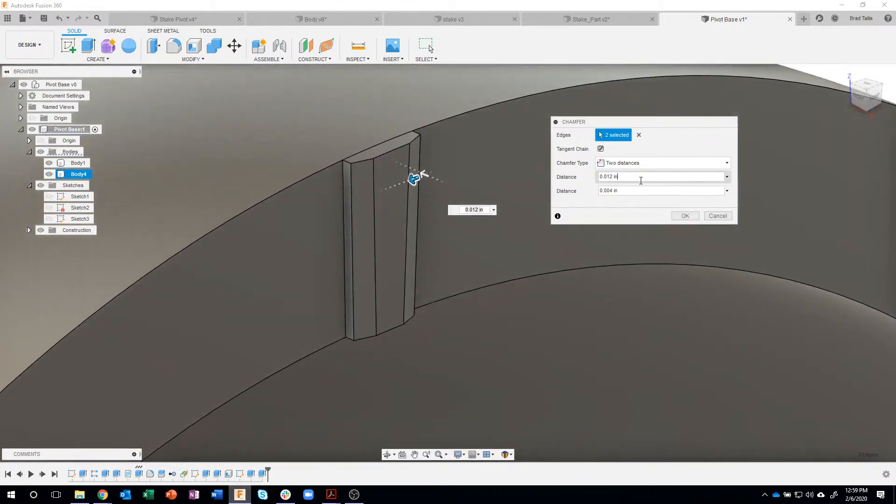
Set the chamfer distances to 0.0245 in and 0.01 in so the tooth narrows to a ridge, and complete the chamfer
click(622, 190)
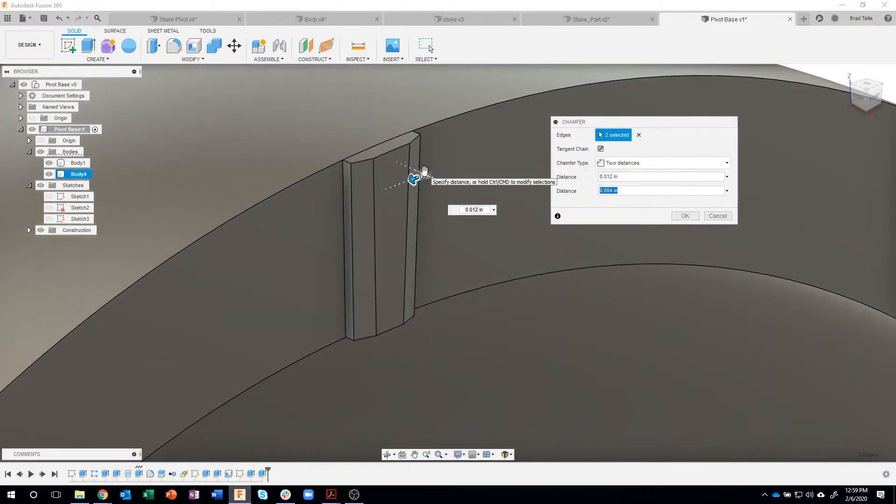
drag(422, 170, 422, 173)
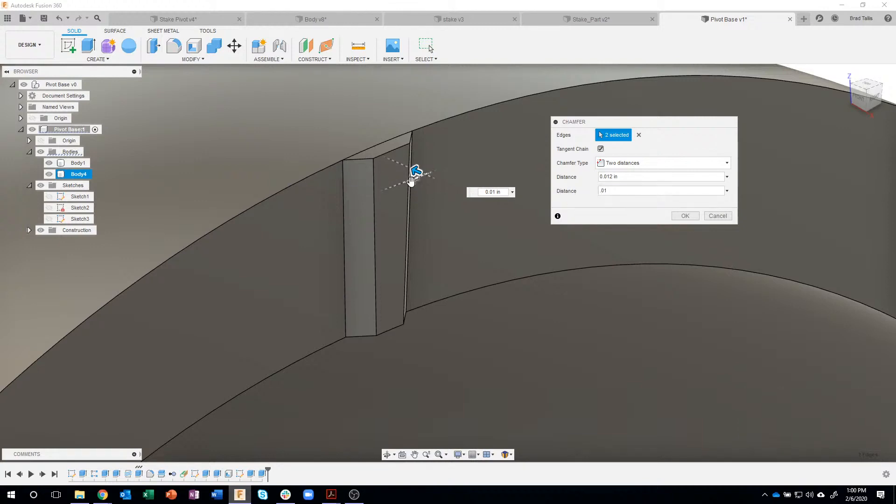
drag(411, 180, 395, 185)
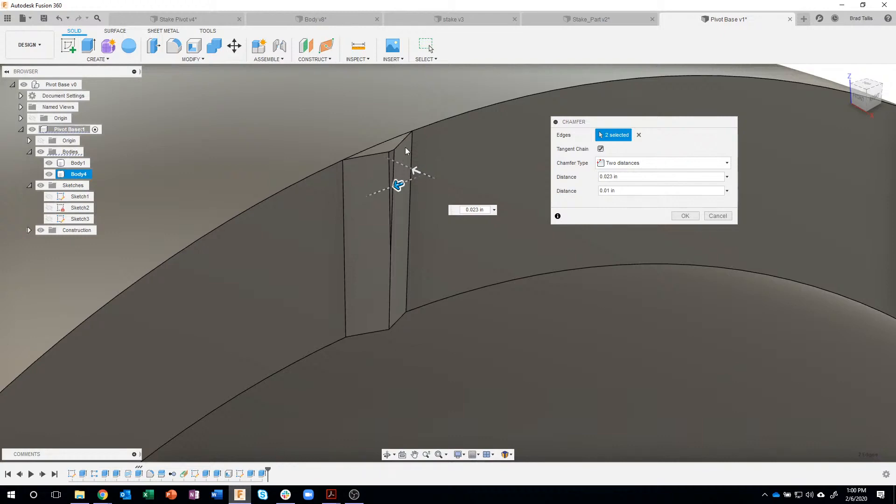
drag(395, 184, 393, 186)
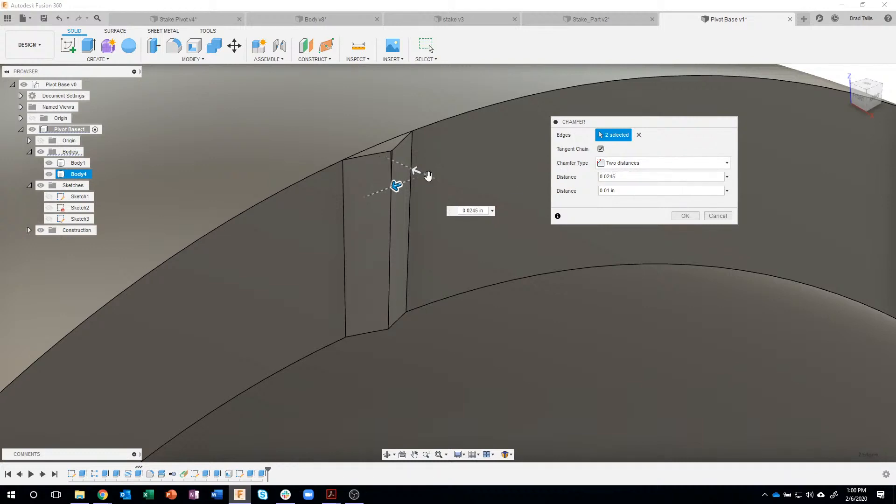
click(694, 215)
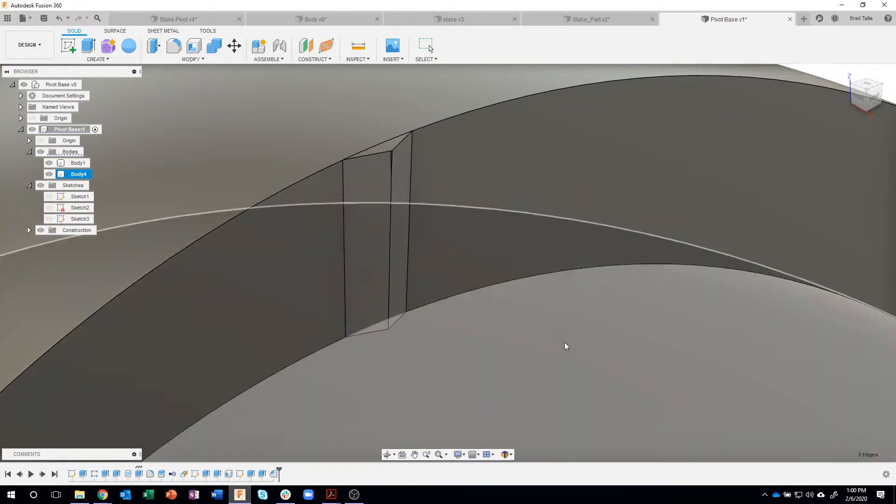
Examine the shape of the chamfered tooth and its place on the shell's front rim
scroll(560, 341, down, 5)
scroll(694, 158, down, 6)
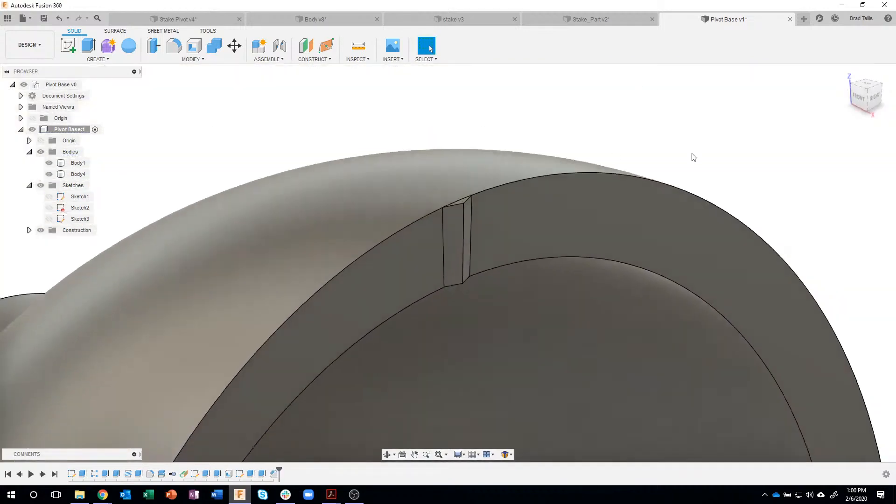
scroll(694, 158, down, 1)
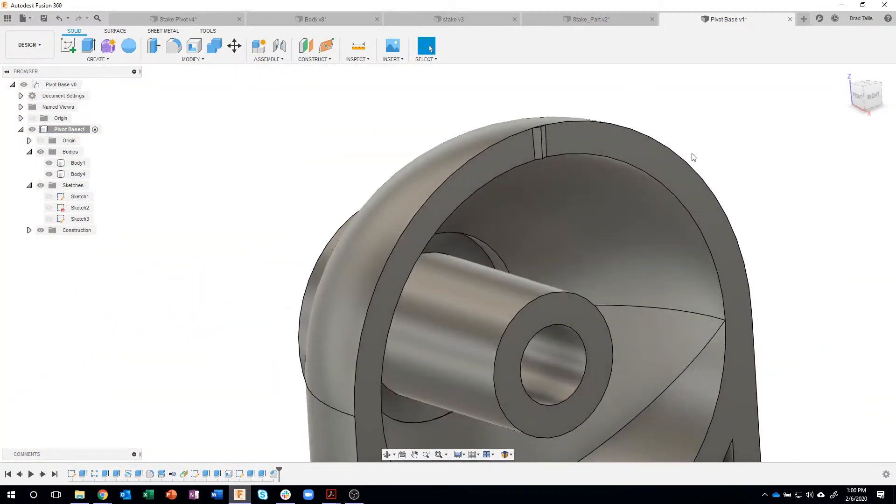
scroll(694, 158, down, 4)
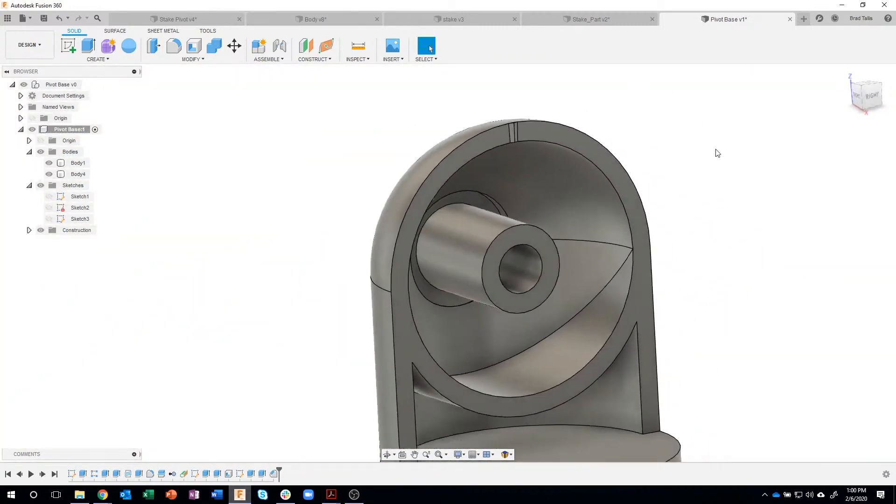
scroll(510, 111, up, 8)
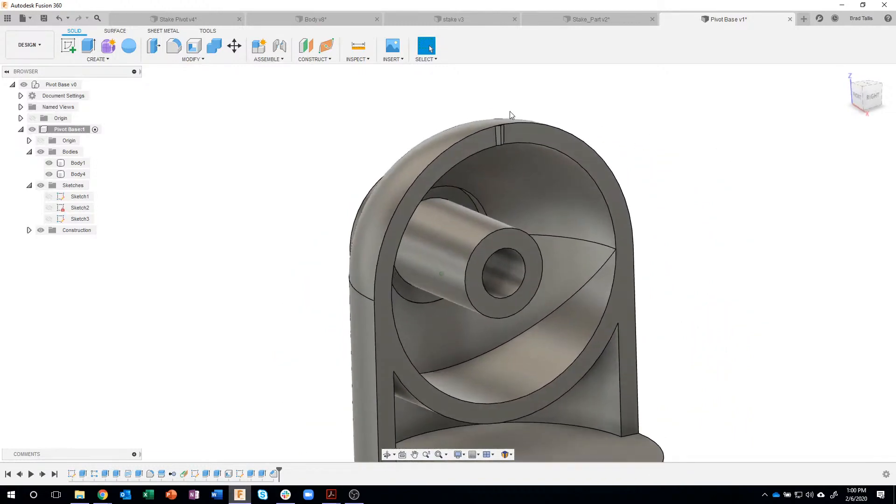
scroll(508, 138, up, 6)
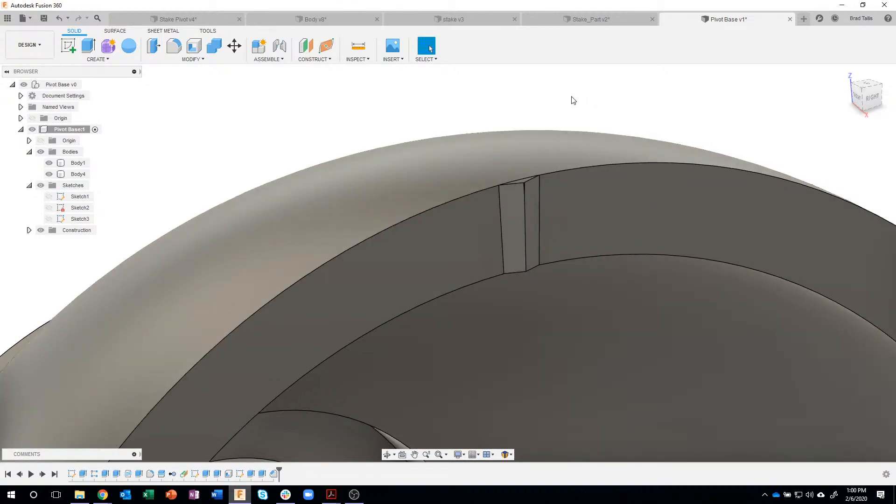
scroll(574, 101, down, 3)
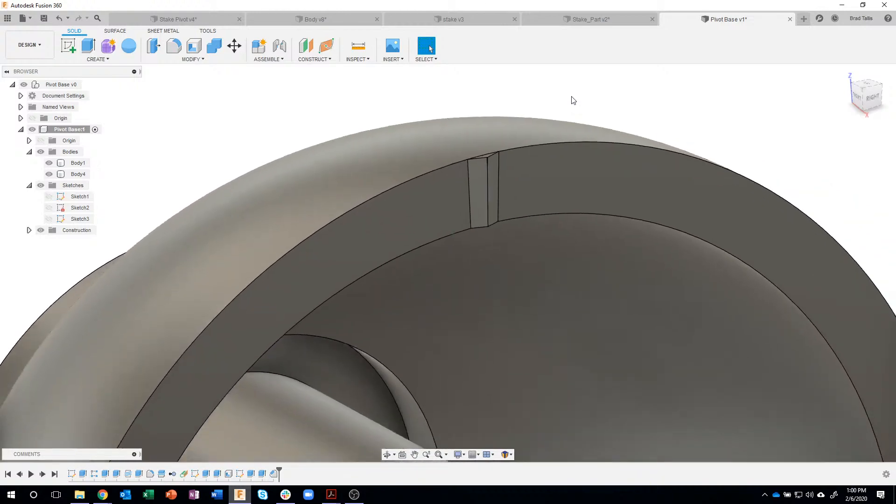
scroll(573, 101, down, 1)
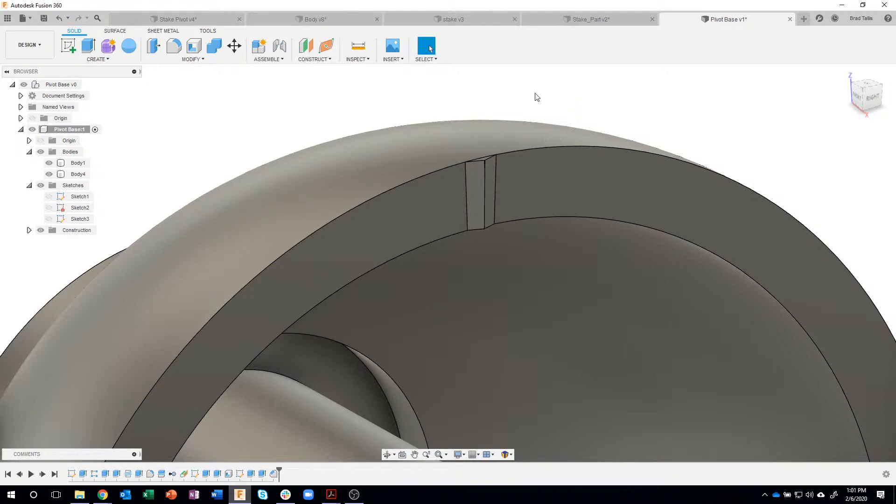
scroll(403, 93, down, 1)
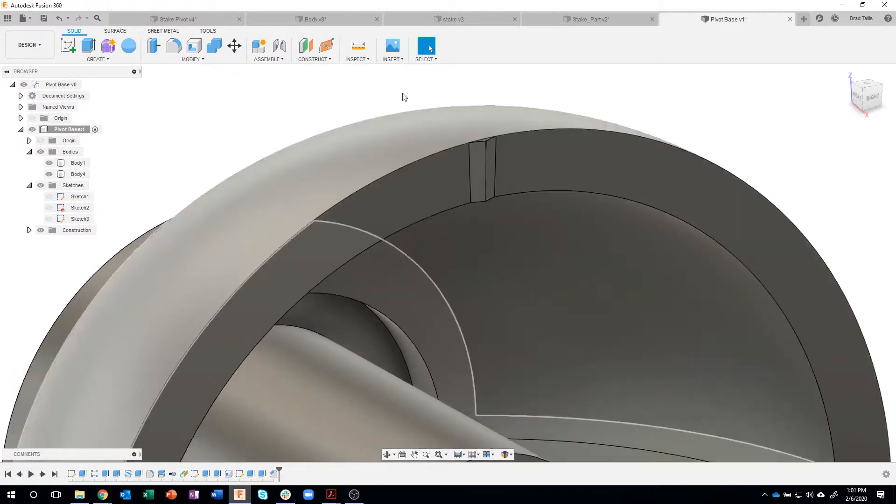
scroll(404, 97, down, 5)
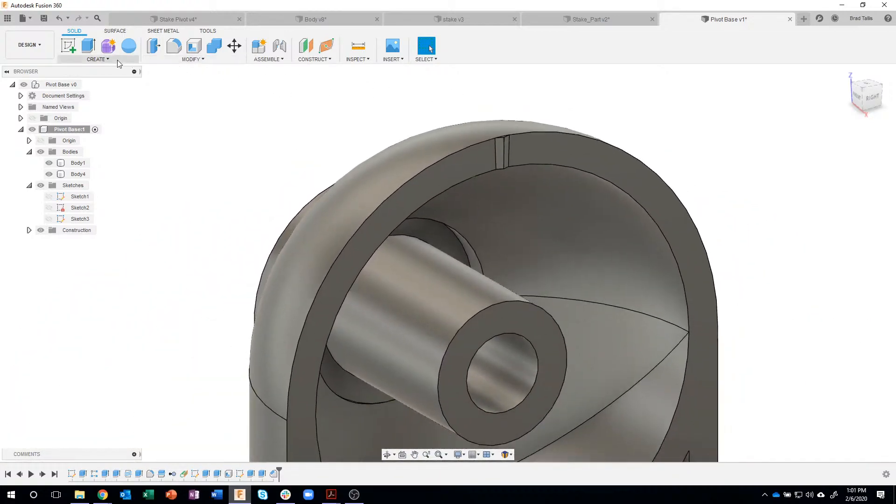
Start a circular feature pattern of the tooth's extrusion and chamfer, using the central post's bore as the axis
click(117, 61)
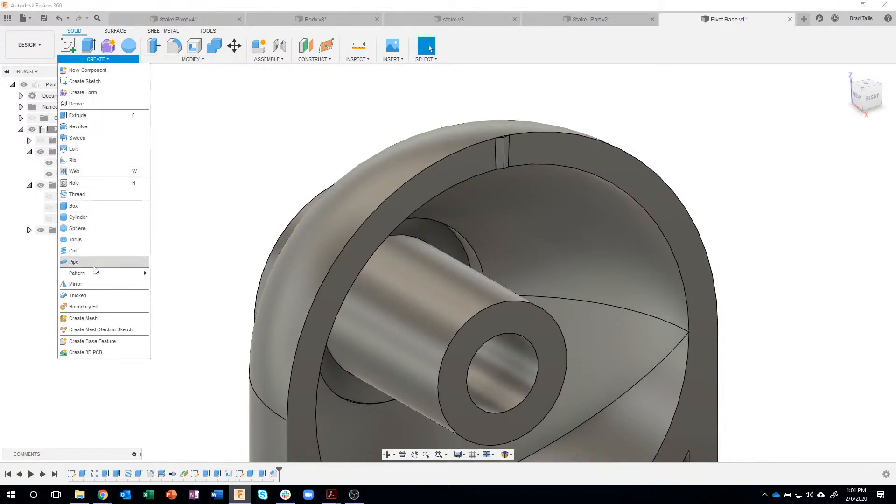
mouse_move(94, 273)
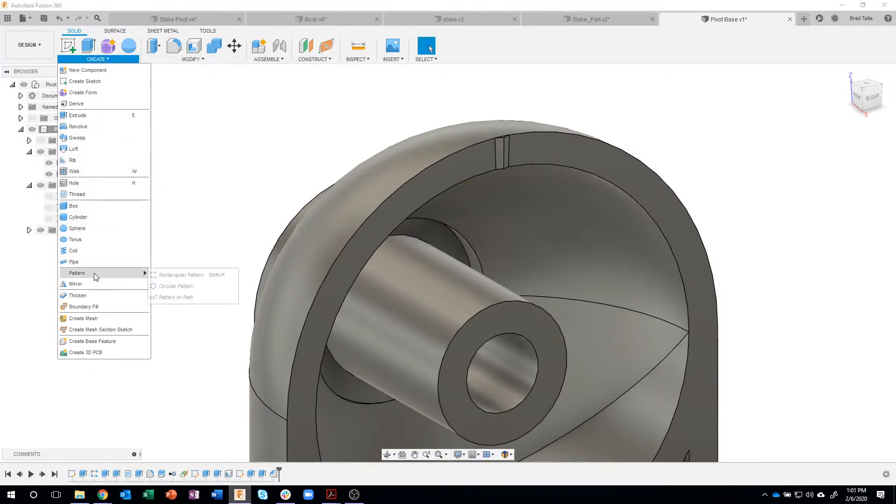
click(177, 288)
scroll(578, 116, up, 1)
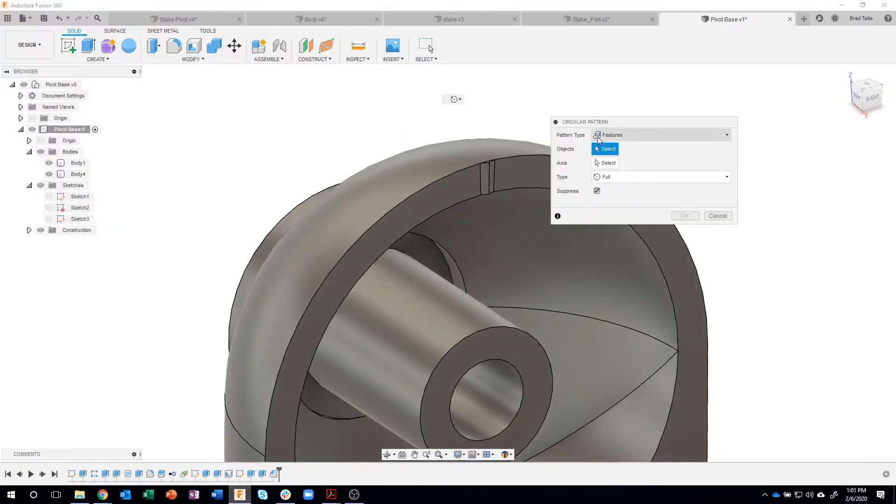
drag(657, 122, 707, 107)
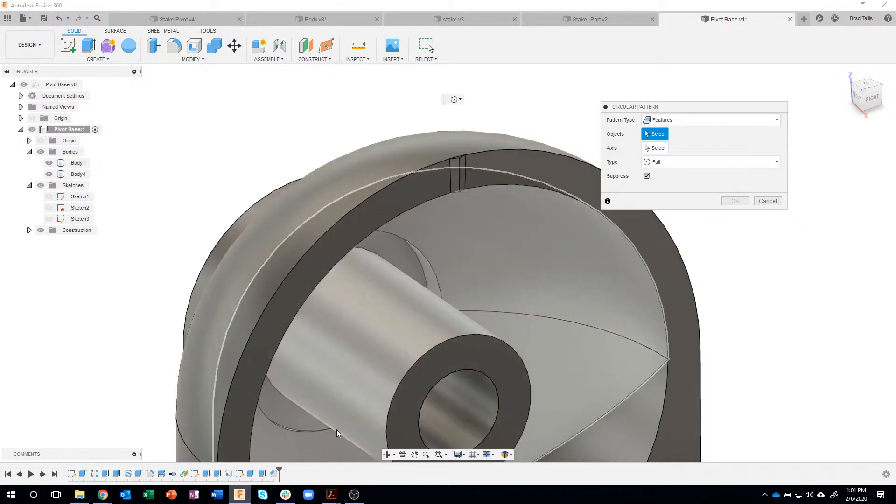
click(262, 474)
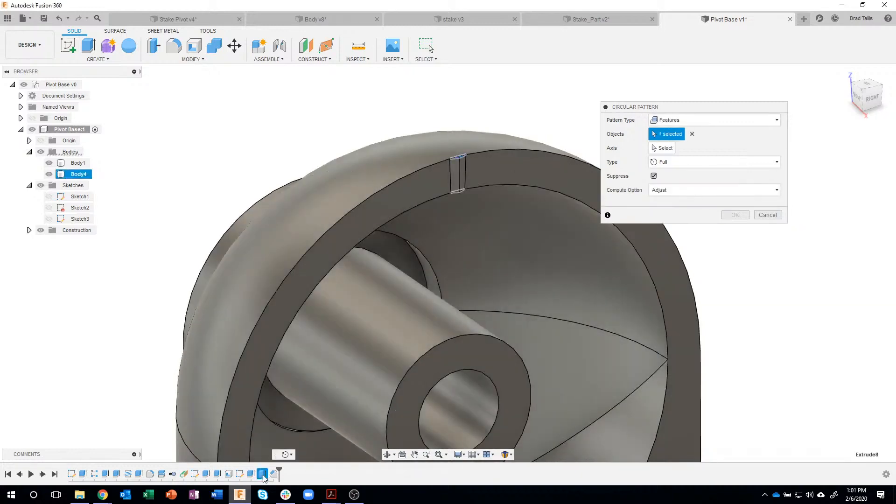
click(273, 474)
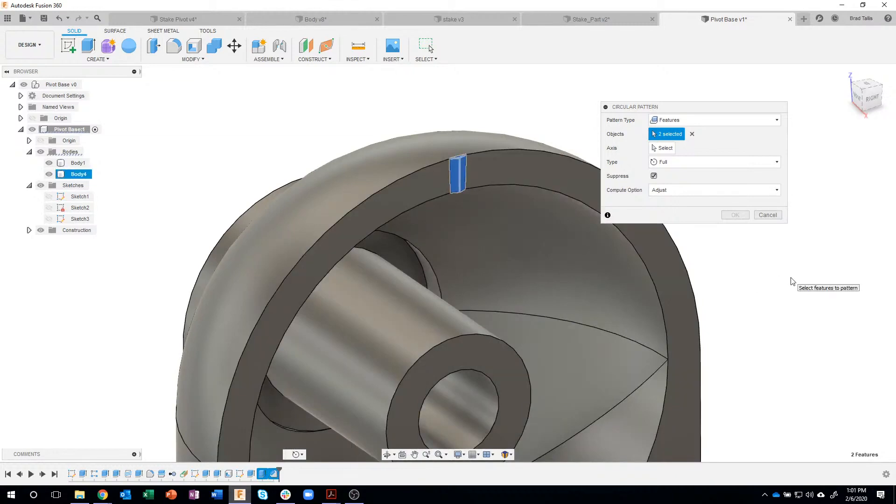
click(656, 147)
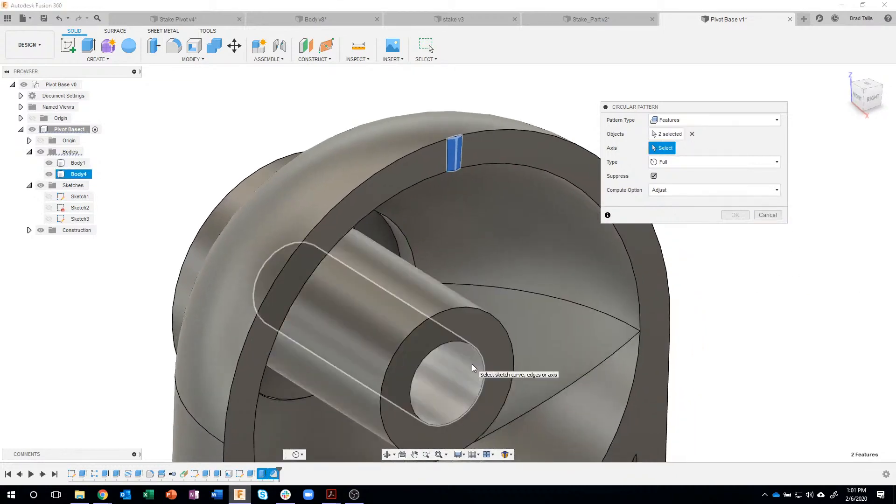
click(474, 364)
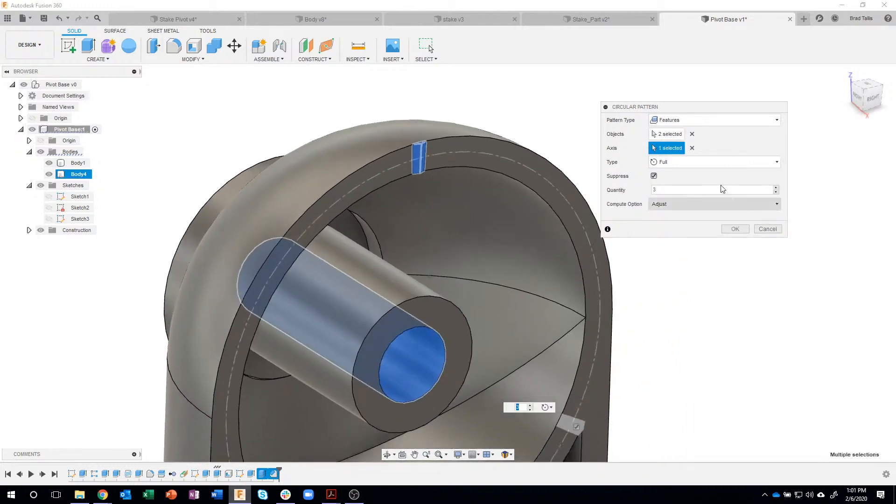
Set the full circular pattern's quantity to 46, turn off Suppress and complete the ring of teeth
click(682, 189)
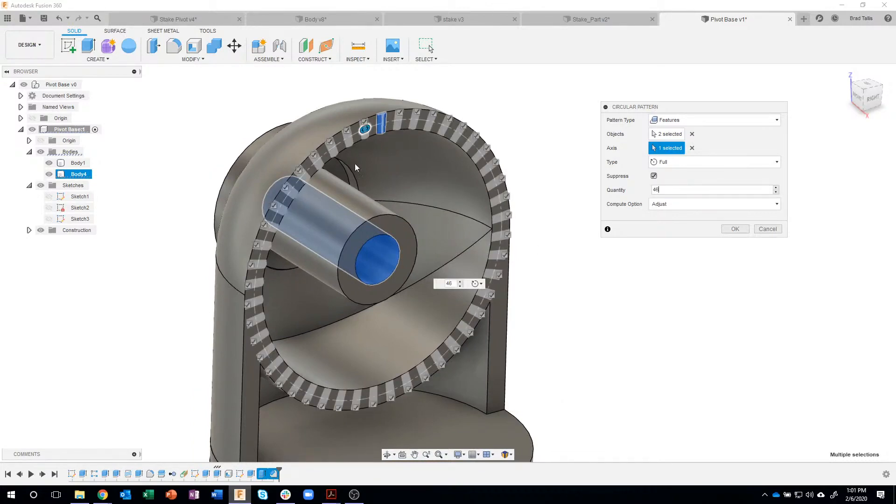
click(653, 176)
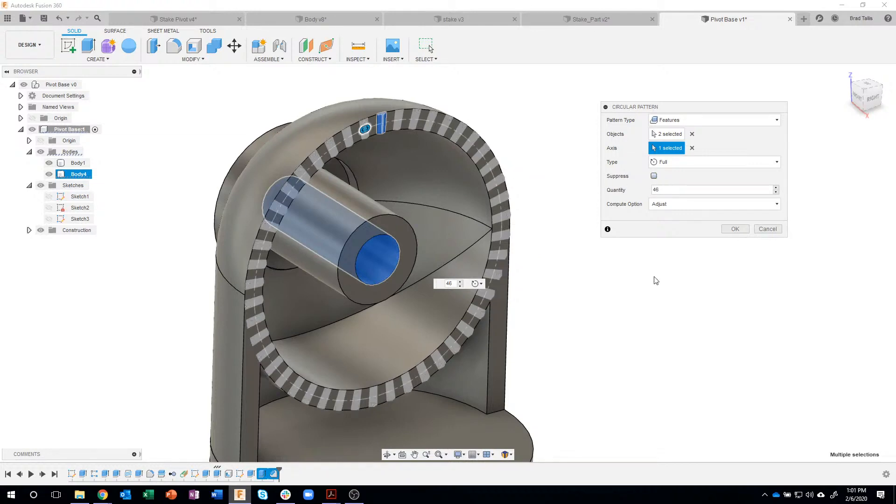
click(735, 229)
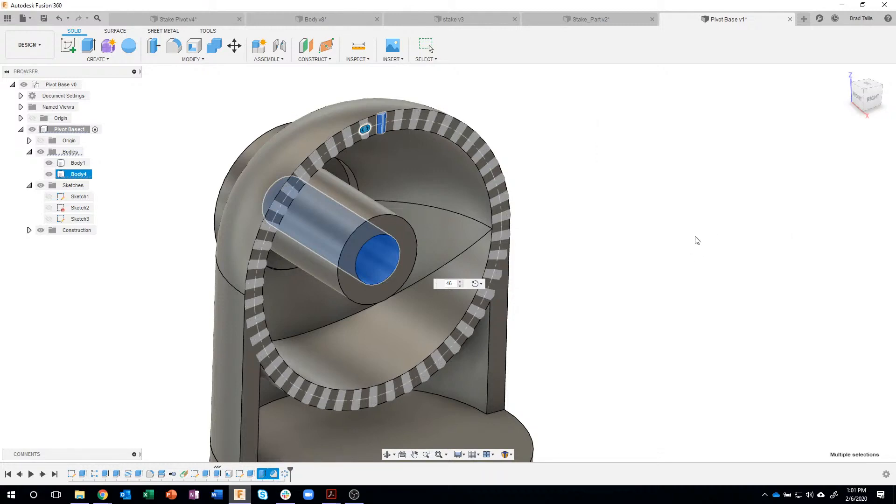
Consult the Stake Pivot drawing in Acrobat, return to Fusion 360 and create a plane offset -0.1 in from the central post's end face
mouse_move(589, 135)
shift+middle_down()
mouse_move(610, 146)
mouse_move(472, 137)
mouse_move(524, 168)
mouse_move(614, 188)
shift+middle_up()
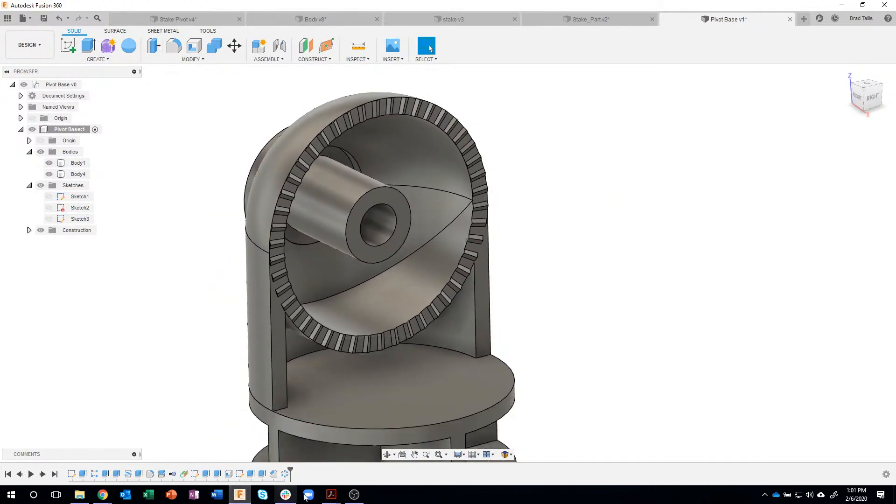
click(330, 494)
click(381, 451)
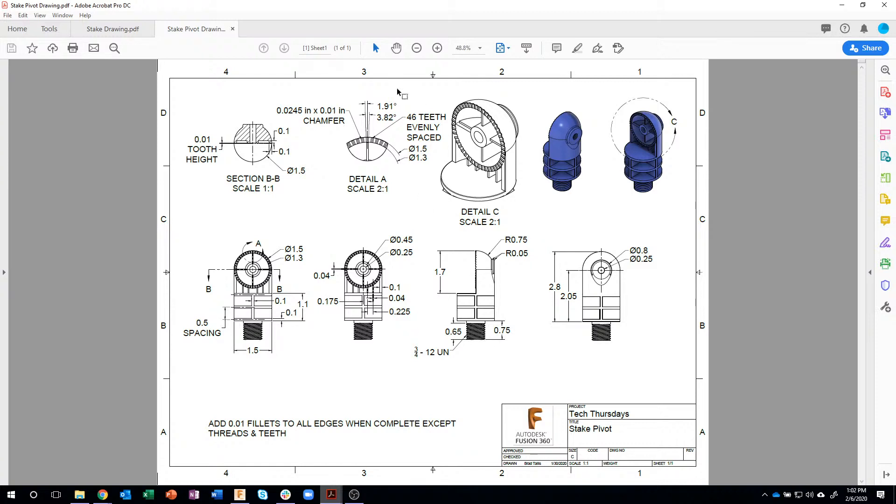
click(239, 494)
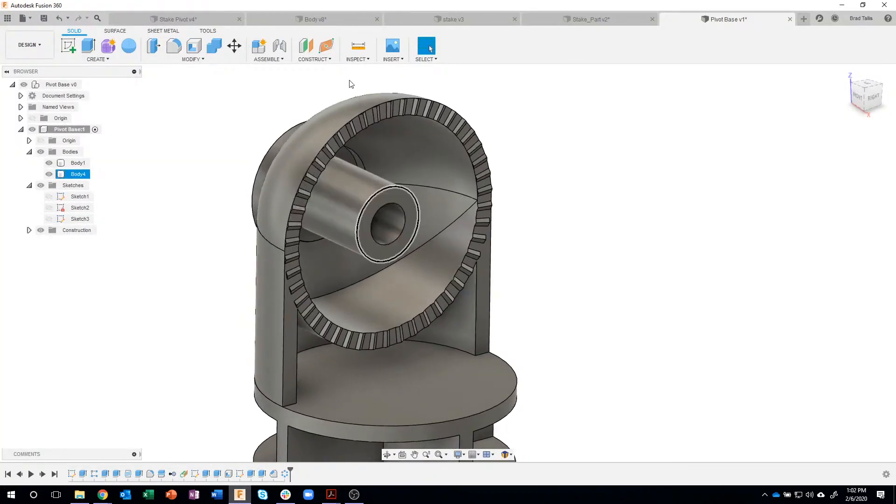
click(305, 47)
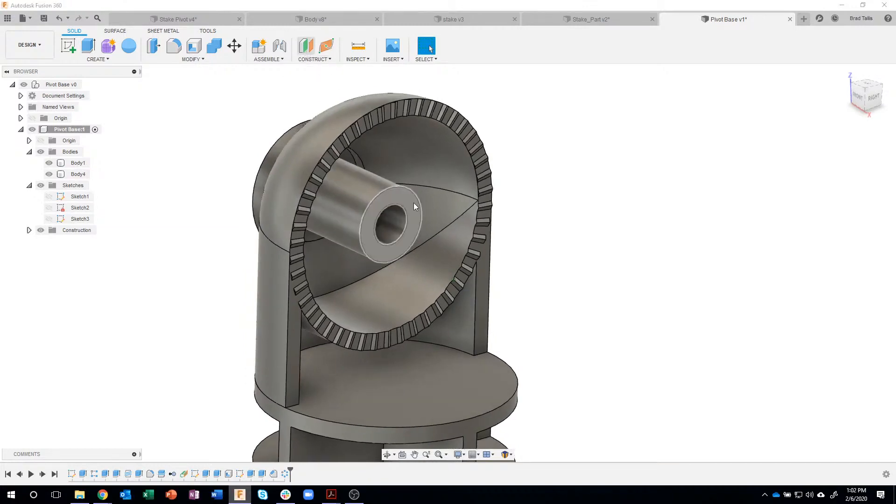
click(402, 195)
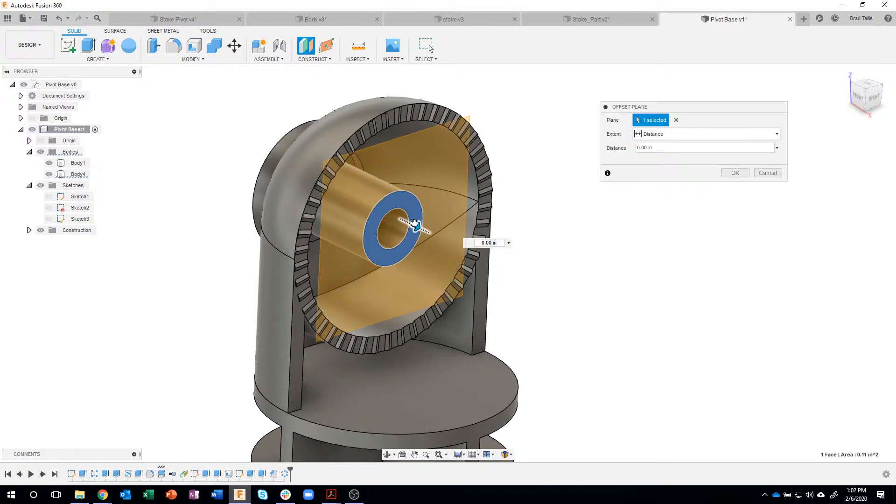
drag(413, 223, 412, 220)
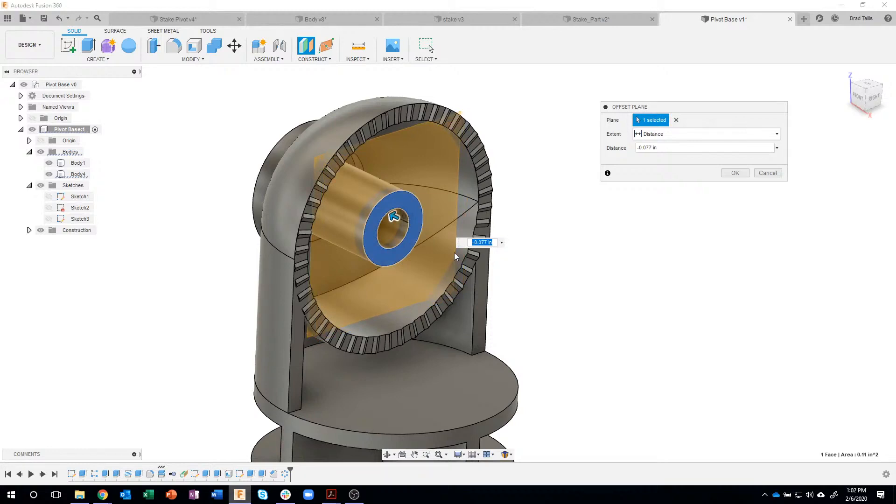
text(-.1)
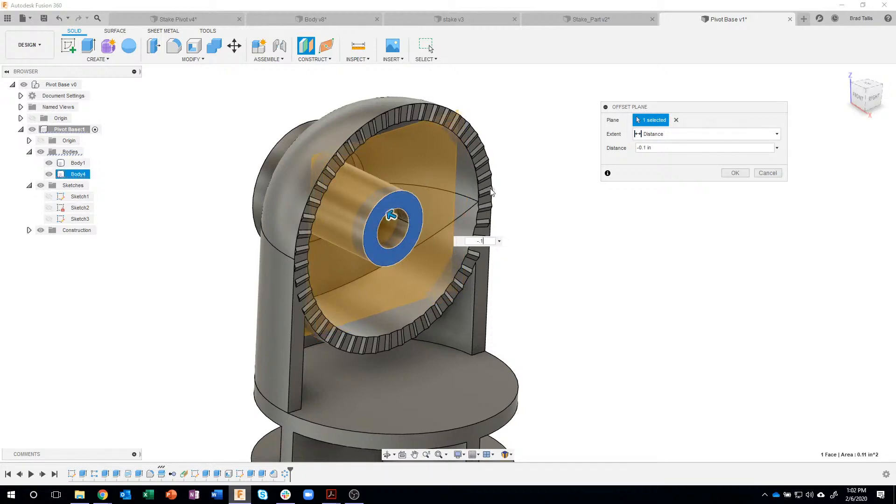
click(734, 173)
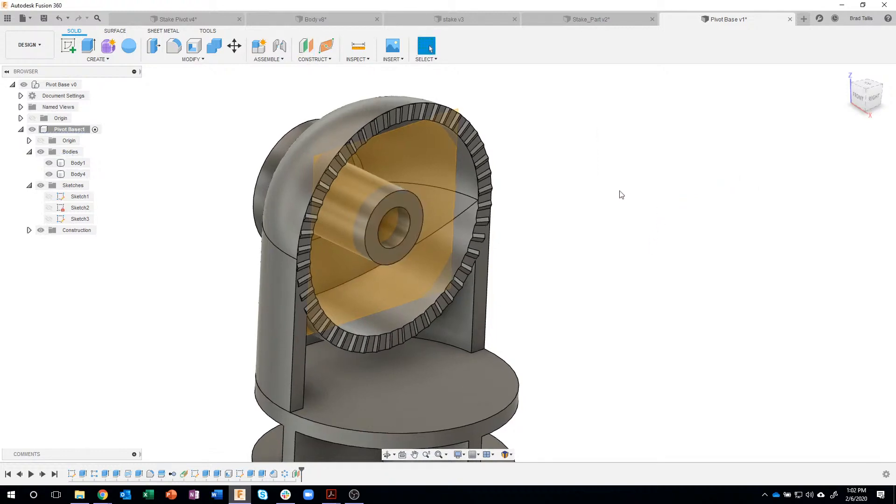
Enlarge the offset plane at two opposite corners so it extends beyond the toothed ring
shift+middle_drag(535, 185, 426, 166)
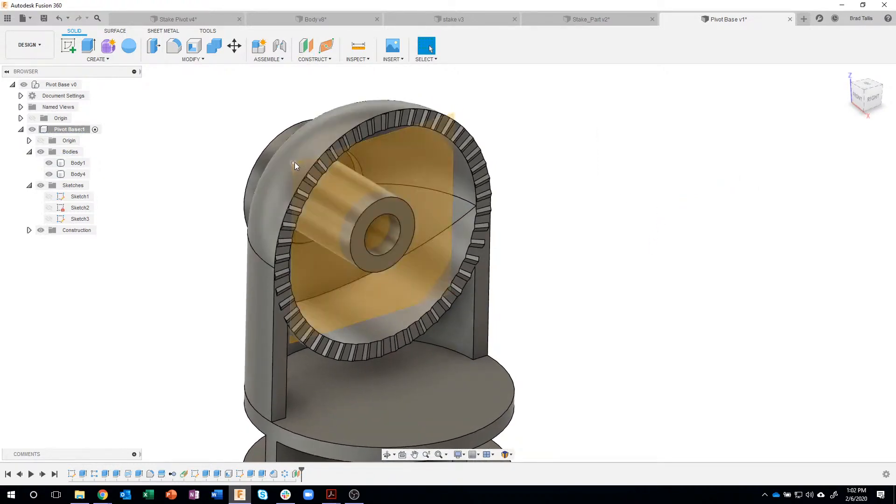
drag(295, 162, 231, 126)
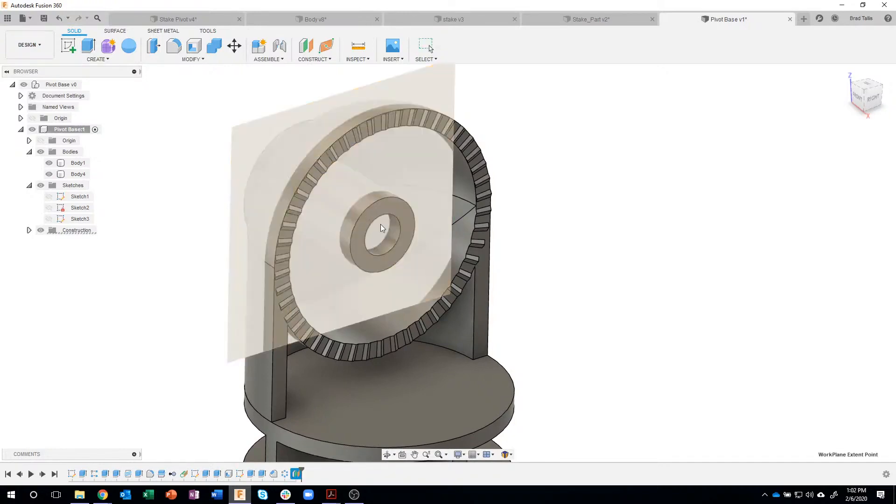
shift+middle_drag(380, 224, 446, 318)
drag(446, 319, 519, 353)
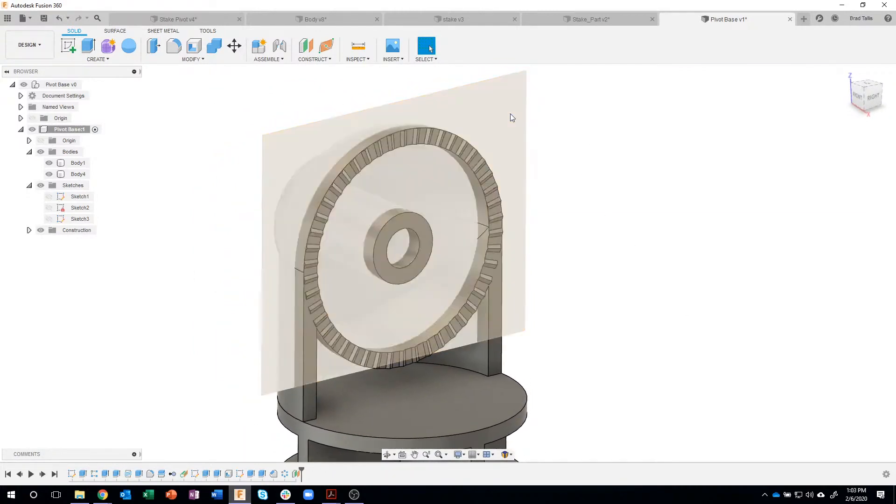
Start a sketch on the offset plane and draw a short vertical line above the post, in line with its center
click(511, 114)
right_click(511, 113)
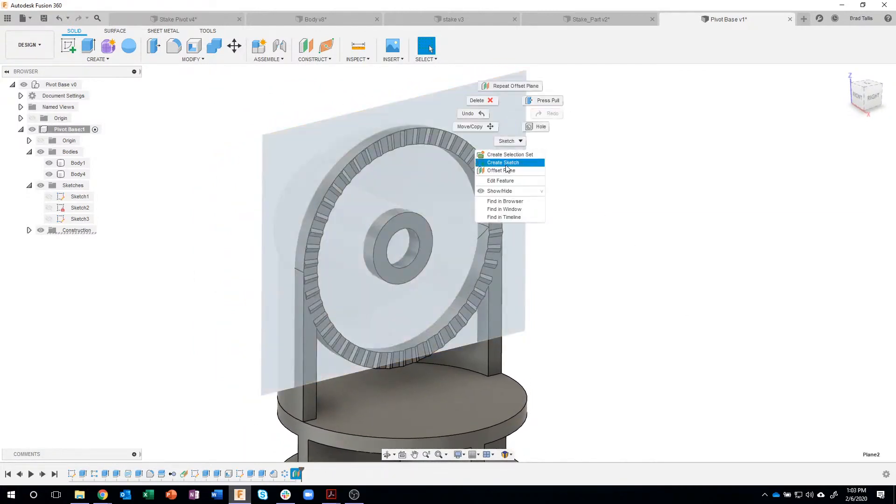
click(503, 163)
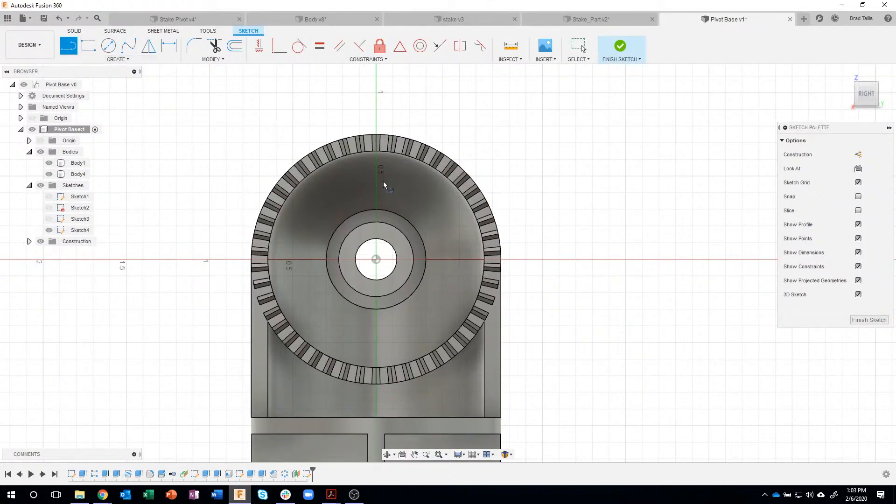
click(375, 259)
click(376, 197)
click(399, 164)
Draw a short horizontal line between the post and the shell wall on the right, level with the post's center
click(438, 259)
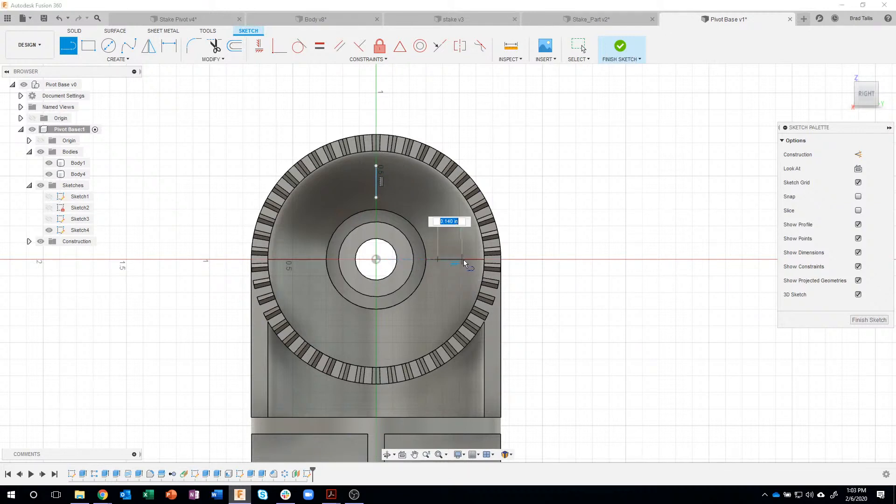
click(466, 259)
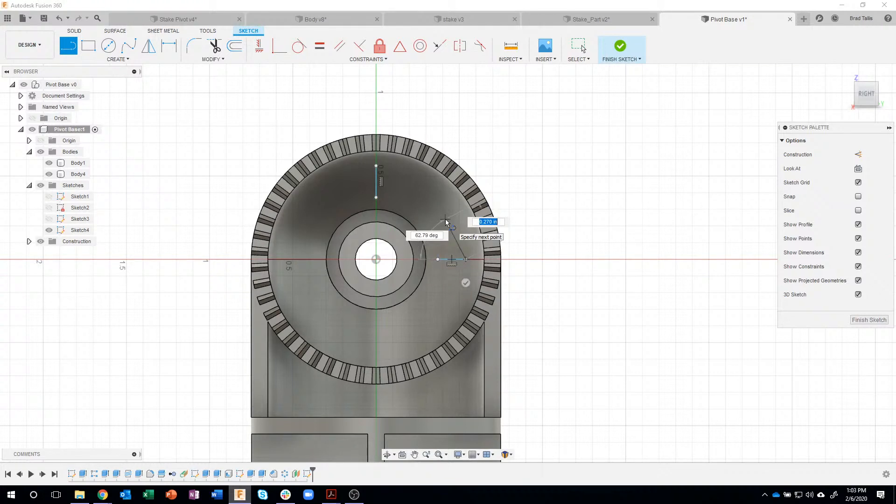
right_click(448, 222)
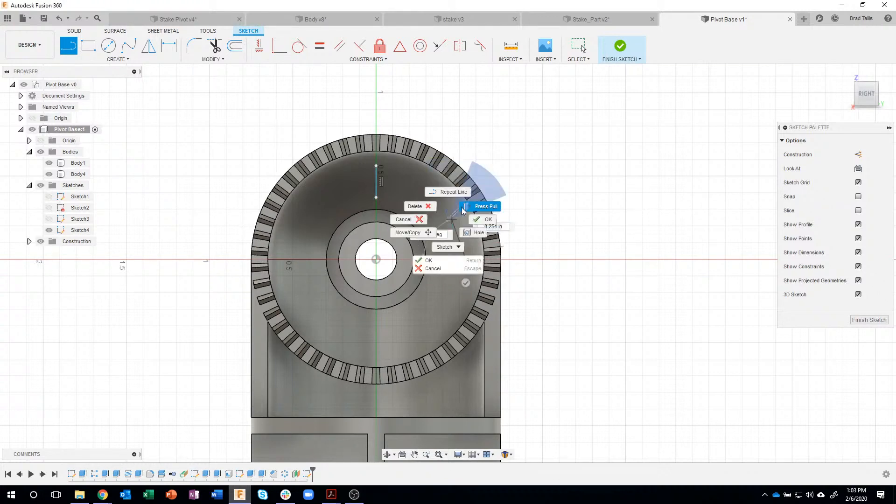
click(483, 223)
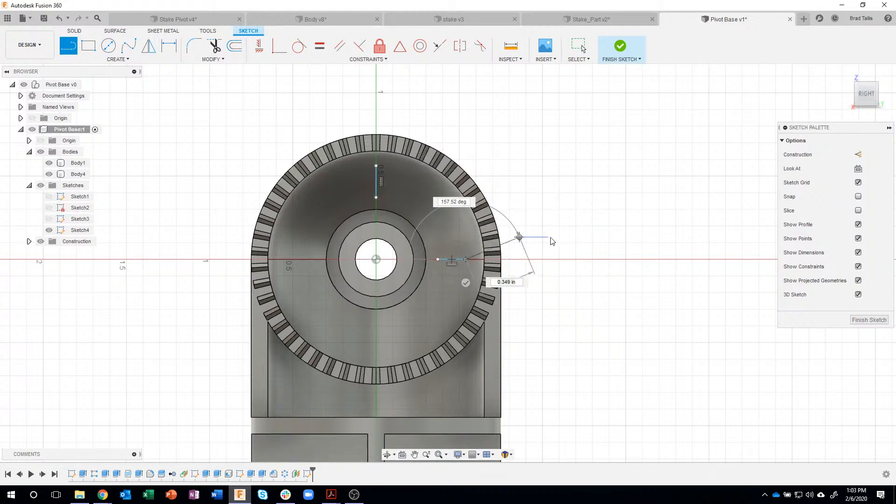
key(Escape)
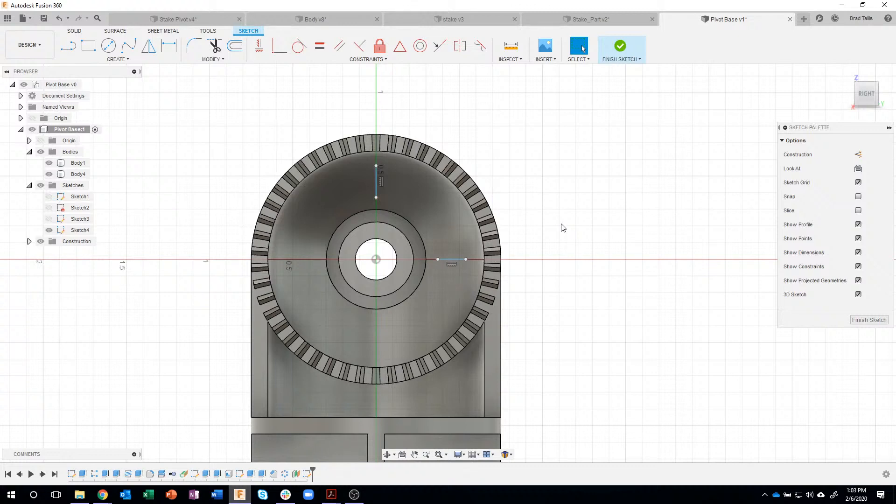
Draw a short vertical line below the post and a short horizontal line to its left, both in line with its center
key(l)
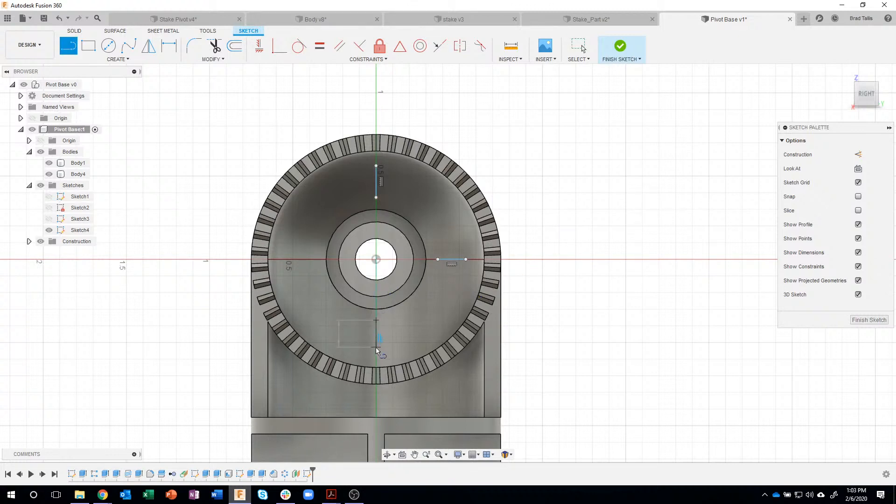
click(376, 347)
key(Escape)
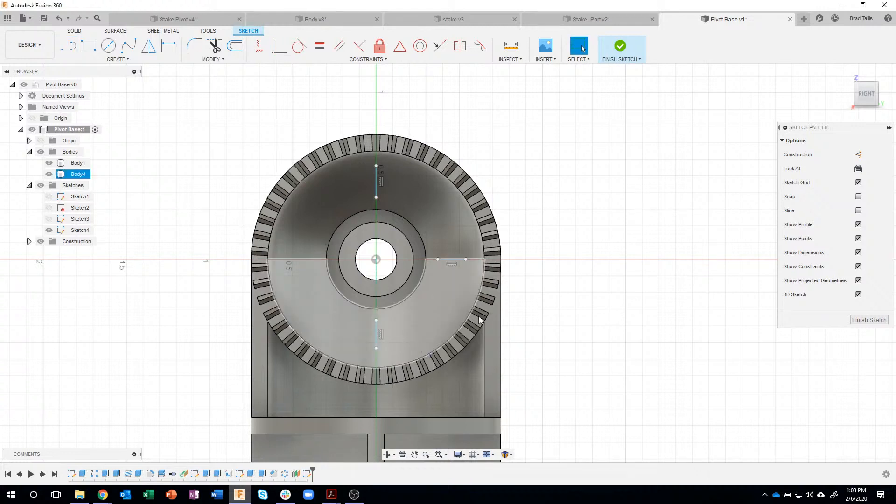
key(l)
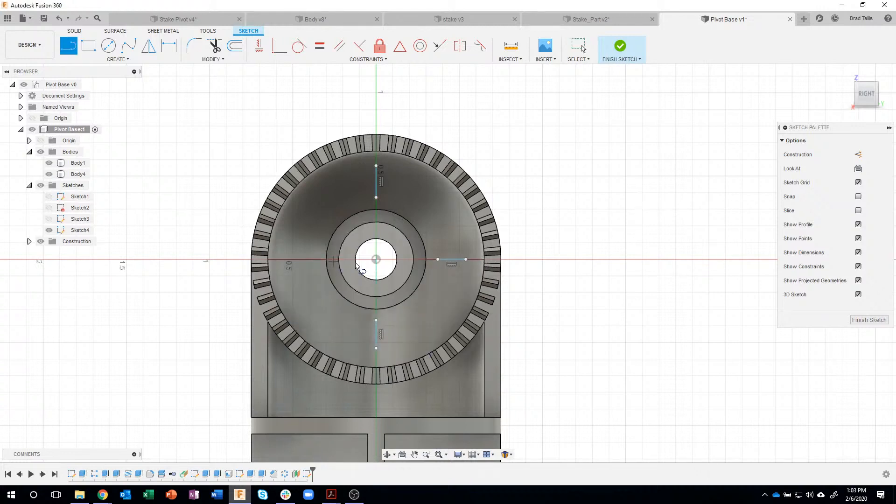
click(315, 259)
click(283, 259)
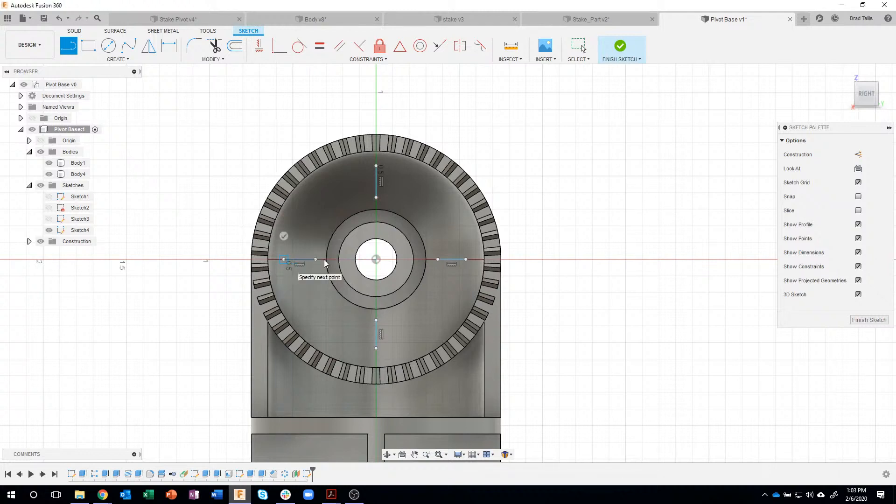
key(Escape)
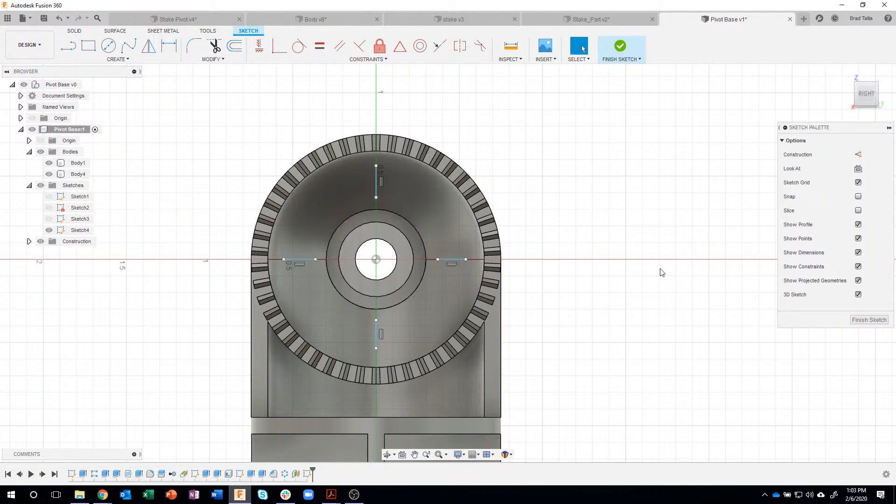
Draw two separate short vertical lines side by side below the toothed ring, right of the part's centerline
middle_drag(628, 273, 630, 201)
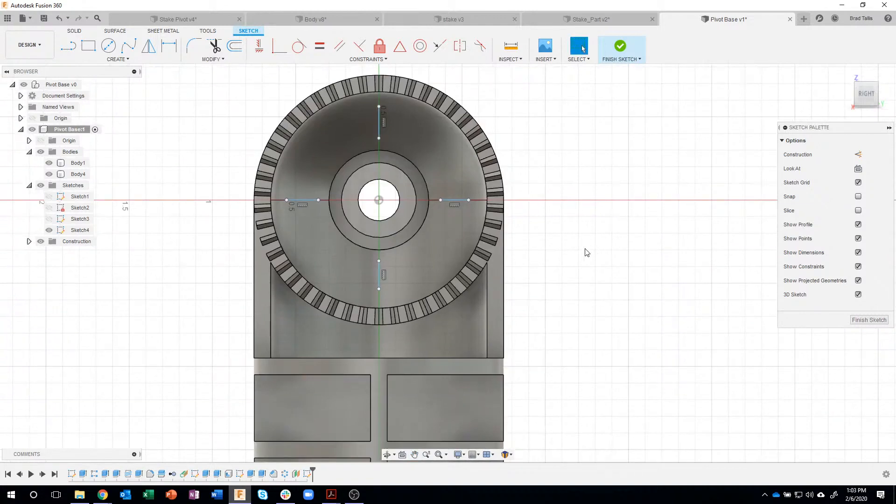
key(l)
click(455, 321)
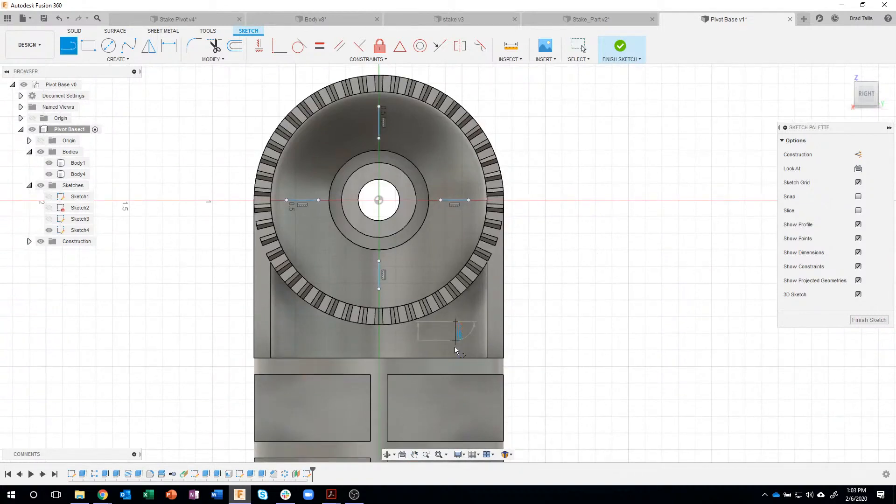
double_click(455, 346)
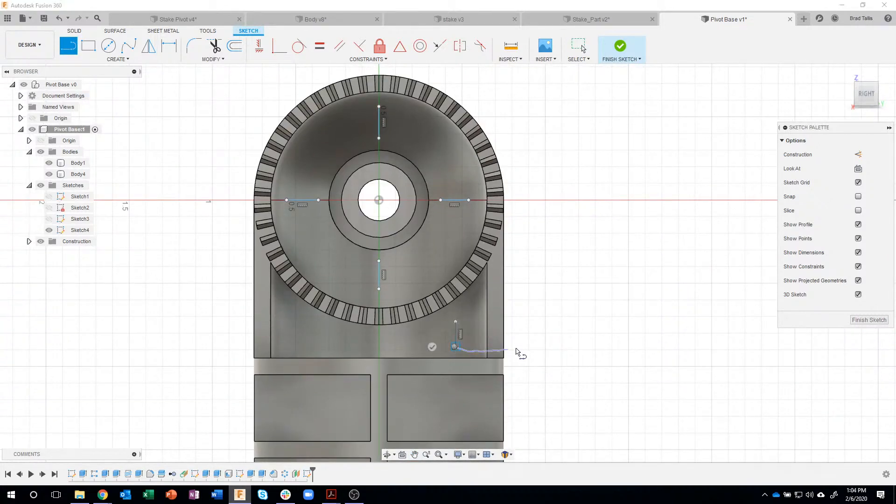
key(Escape)
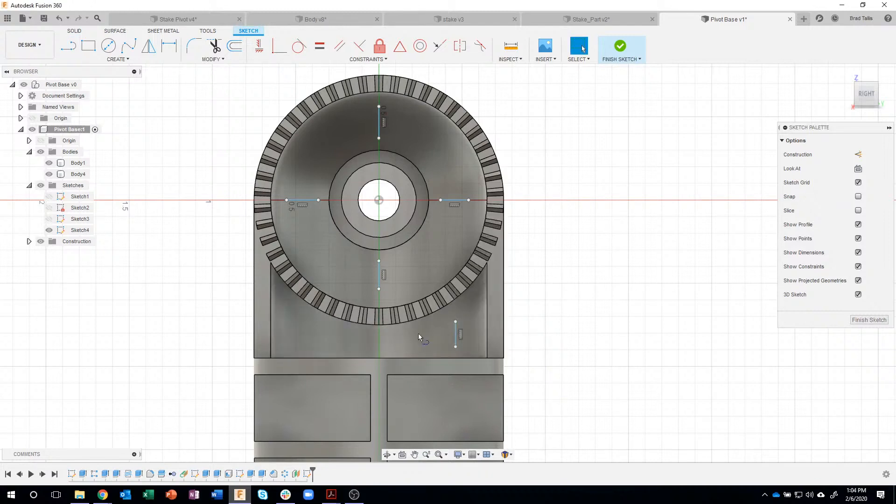
key(l)
click(418, 341)
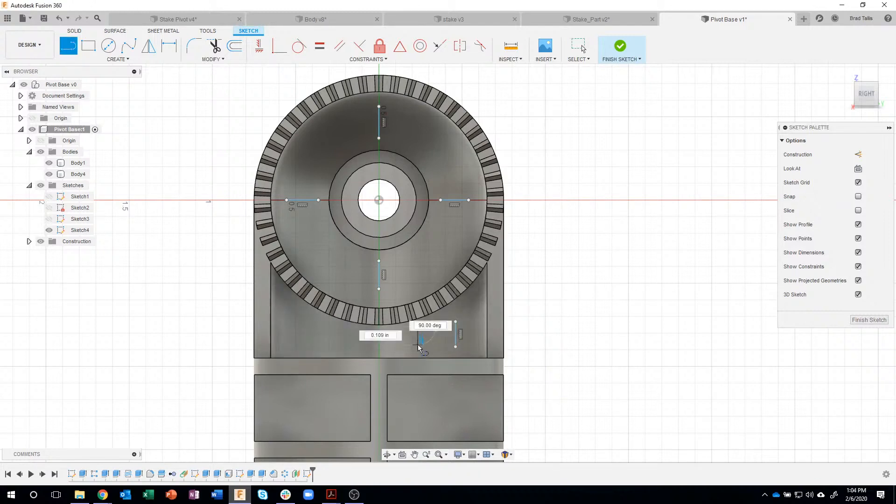
double_click(418, 349)
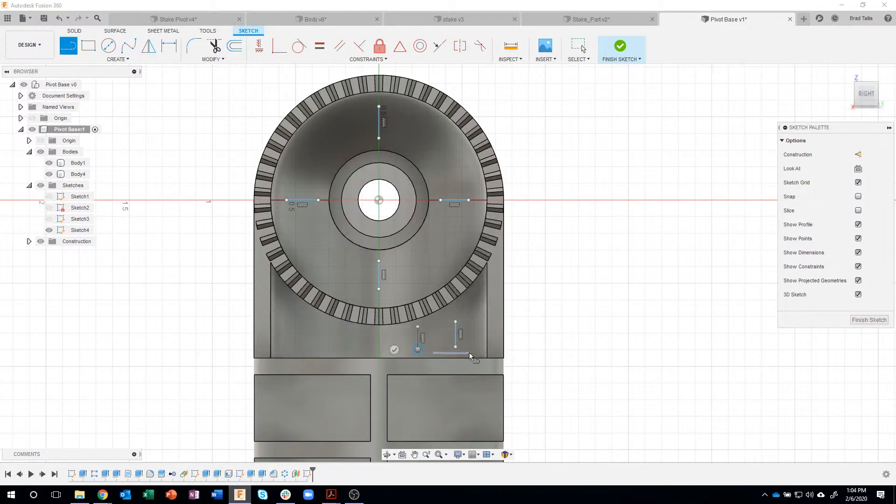
key(Escape)
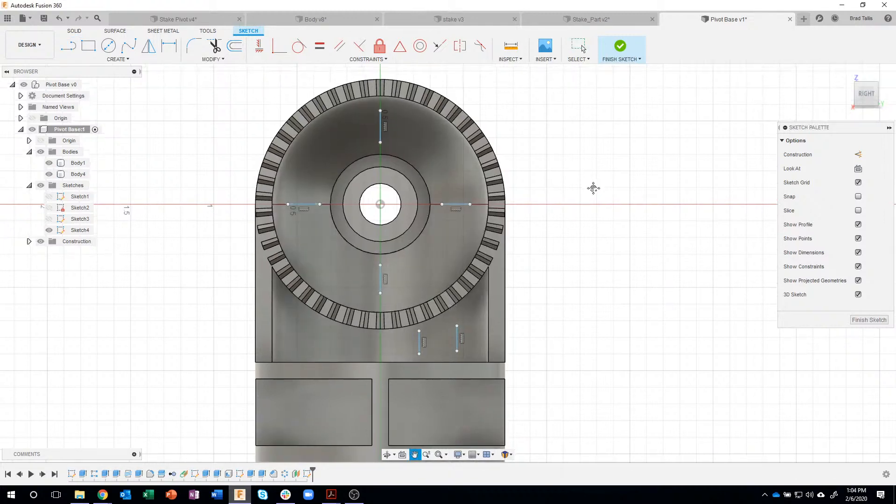
Apply Horizontal/Vertical constraints aligning the upper line's inner endpoint and the right-hand line's inner endpoint with the post's center
scroll(591, 186, up, 3)
middle_drag(578, 145, 579, 146)
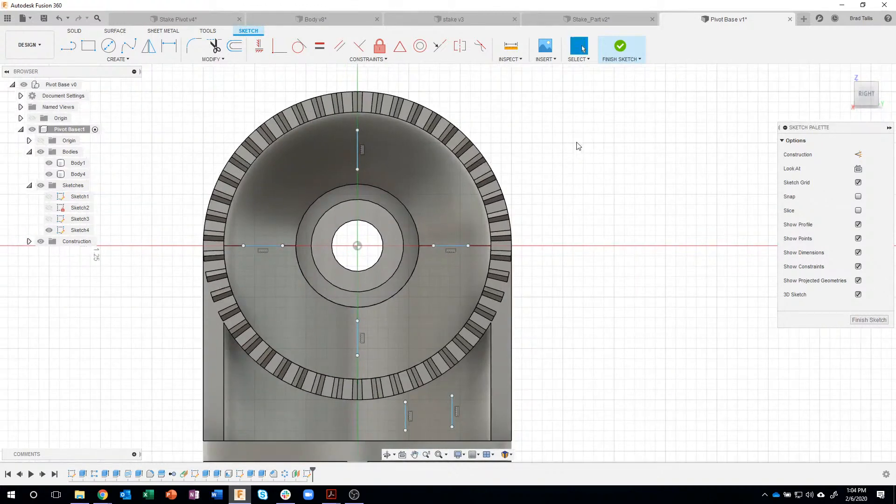
click(259, 46)
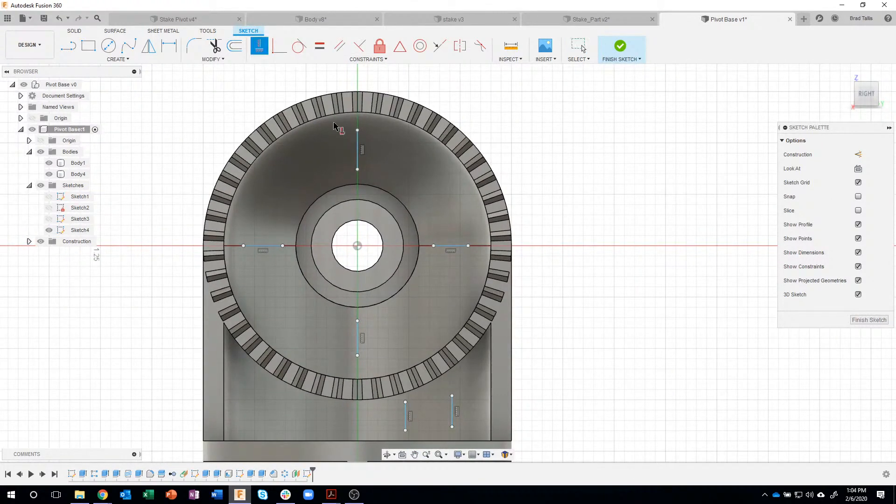
click(358, 169)
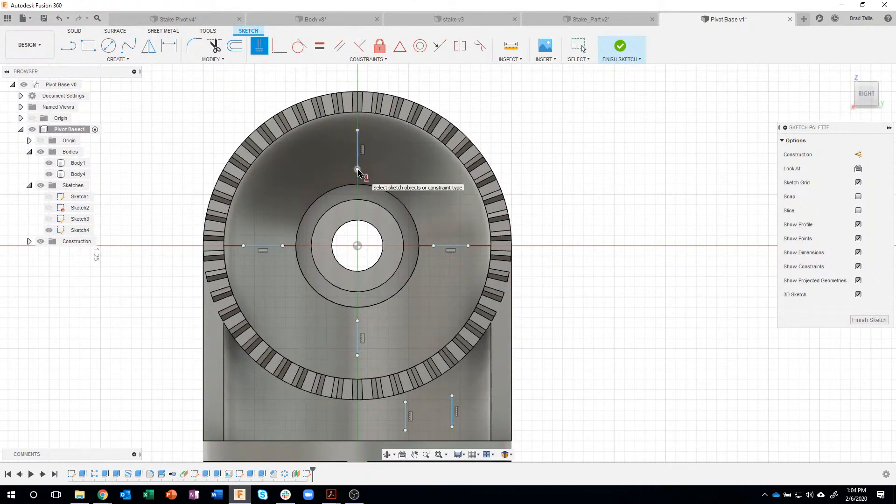
click(358, 246)
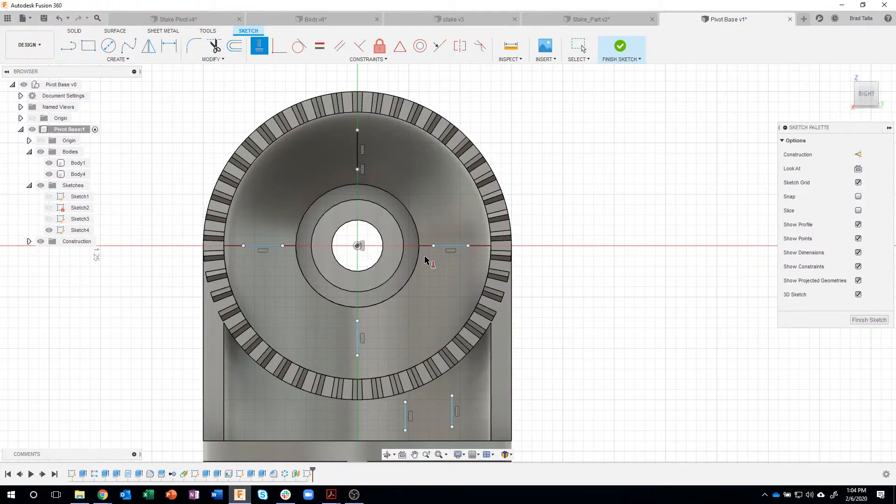
click(434, 246)
click(358, 246)
key(Escape)
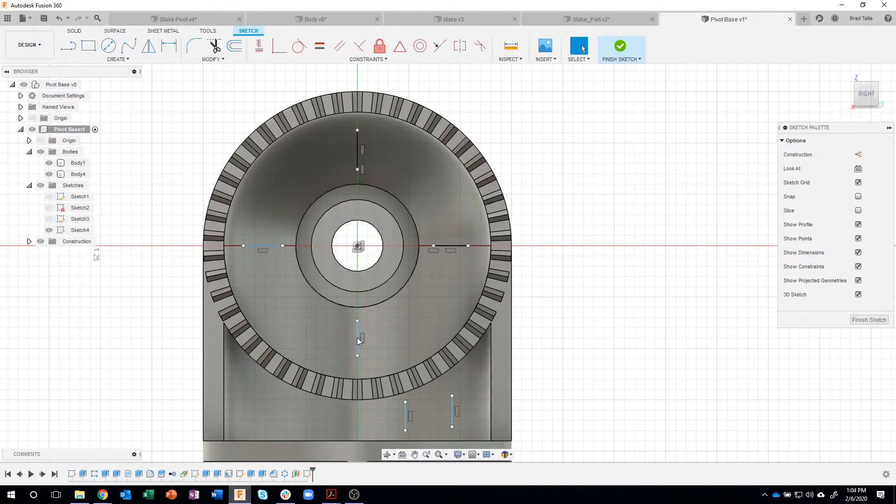
Apply Horizontal/Vertical constraints aligning the inner endpoints of the line below the post and the line on its left with the post's center
mouse_move(366, 341)
mouse_down()
mouse_move(344, 340)
mouse_move(377, 340)
mouse_up()
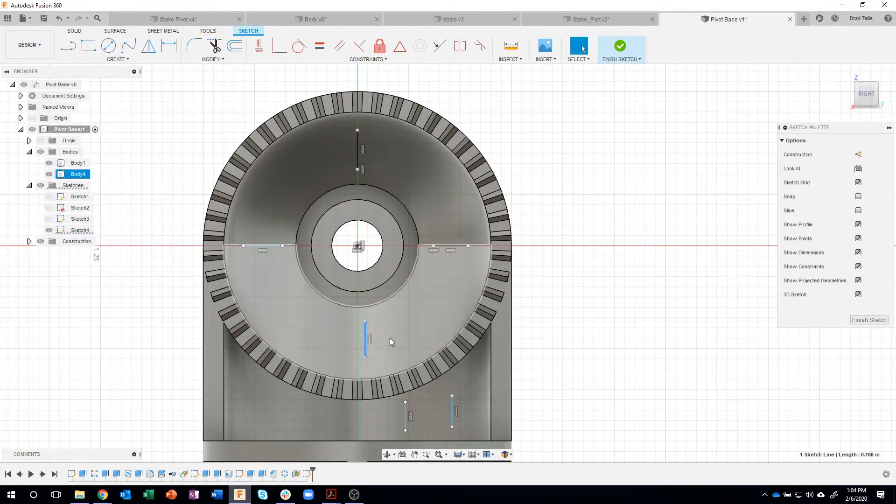
click(607, 275)
click(259, 47)
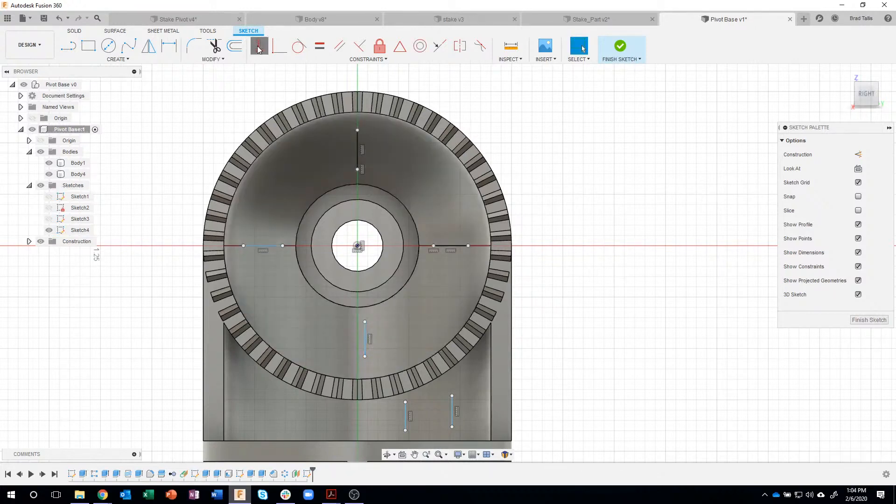
click(365, 322)
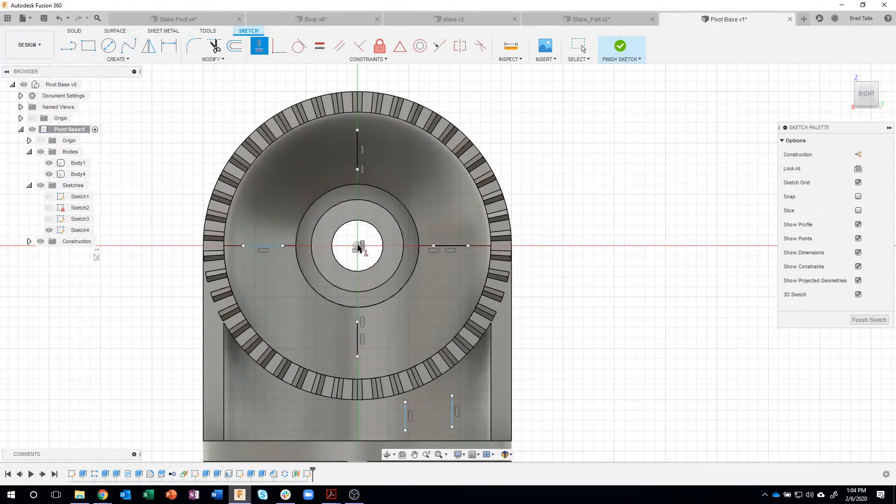
click(279, 246)
middle_drag(558, 335, 561, 313)
scroll(561, 313, down, 1)
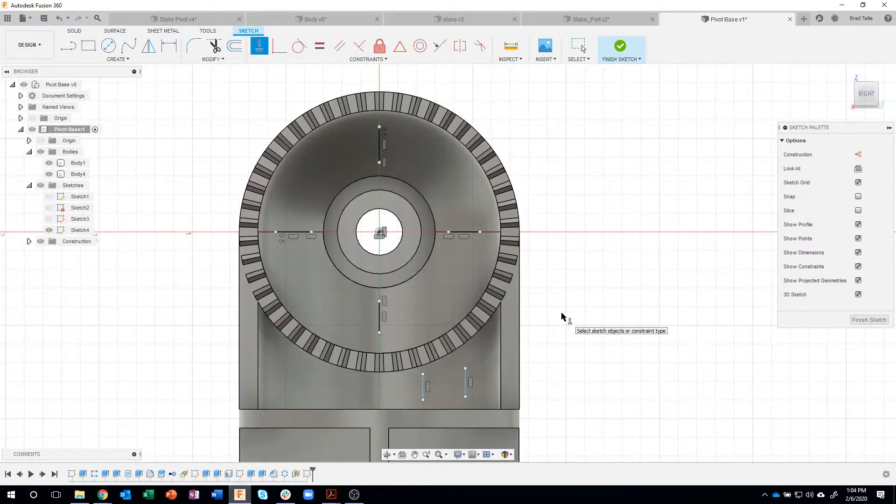
middle_drag(575, 231, 580, 214)
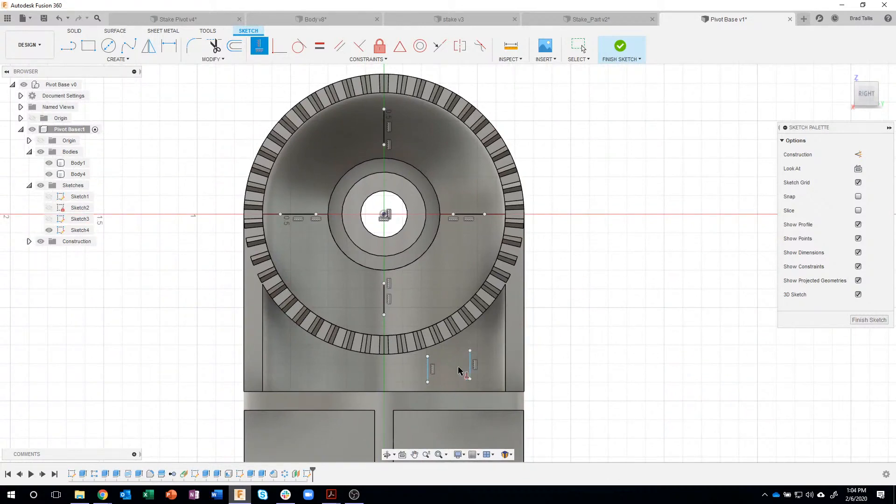
middle_drag(580, 330, 577, 286)
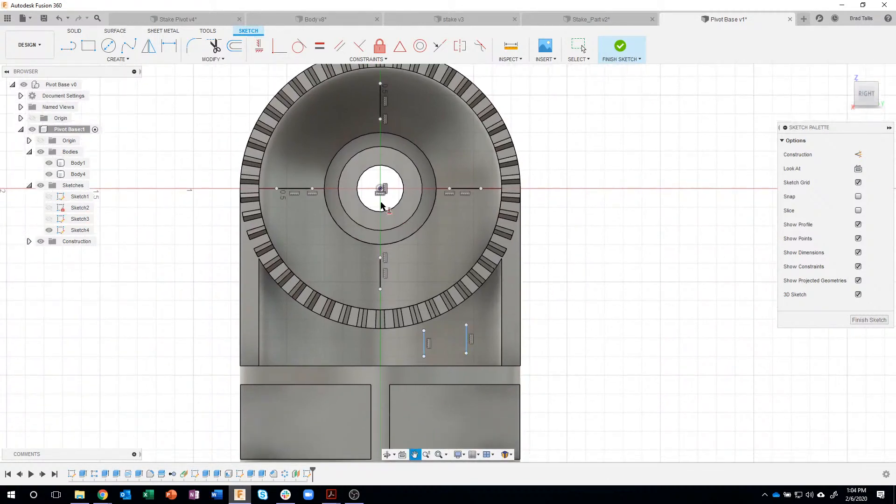
middle_drag(482, 212, 483, 214)
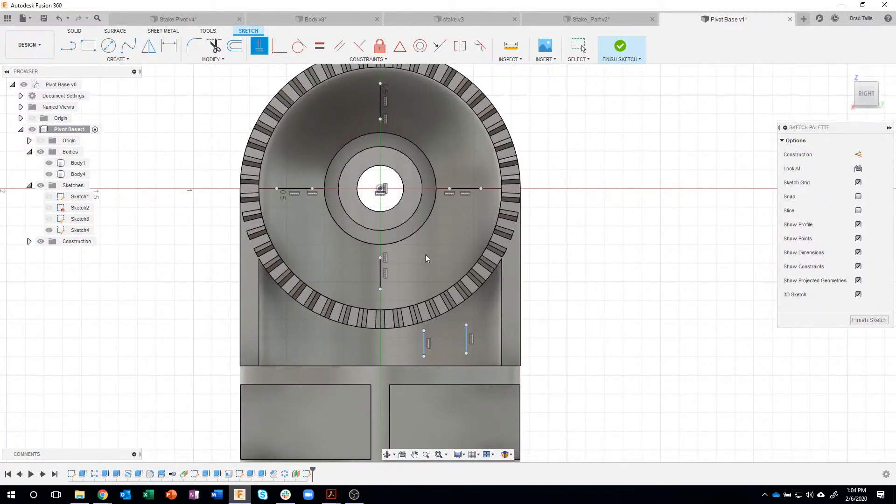
key(Escape)
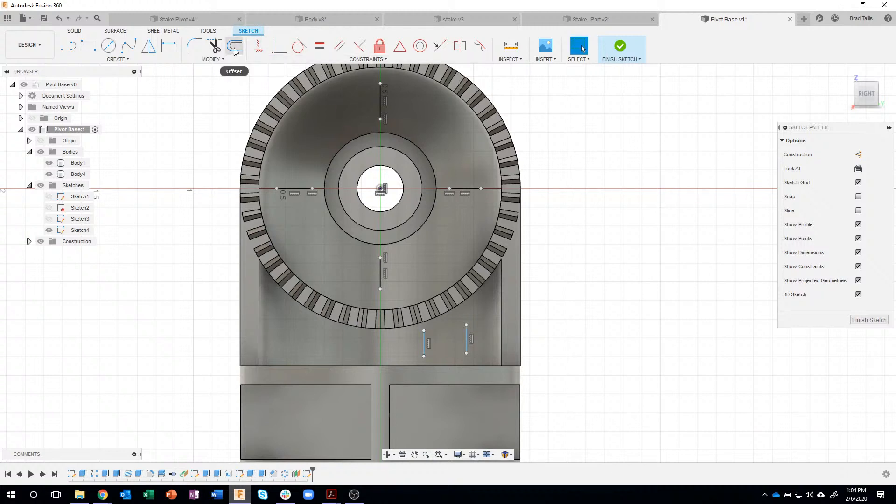
Dimension the inner short vertical line below the toothed ring 0.175 in horizontally from the post's center
click(169, 45)
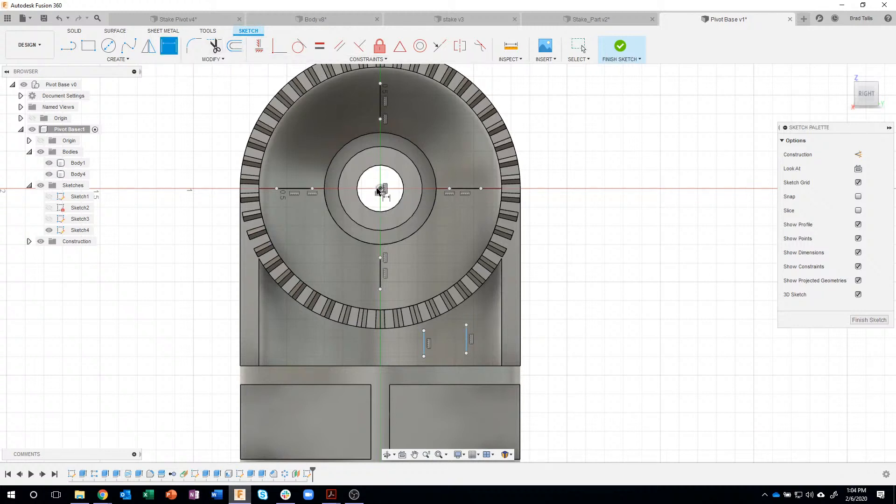
click(380, 188)
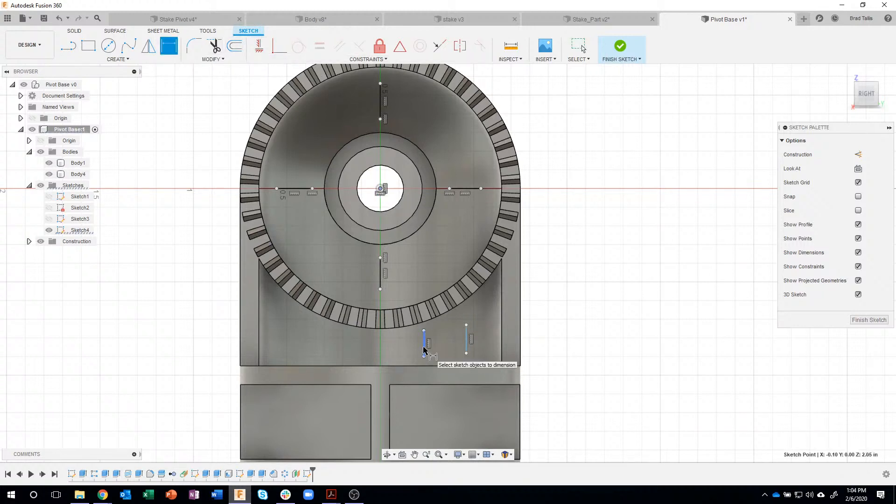
click(424, 343)
click(399, 350)
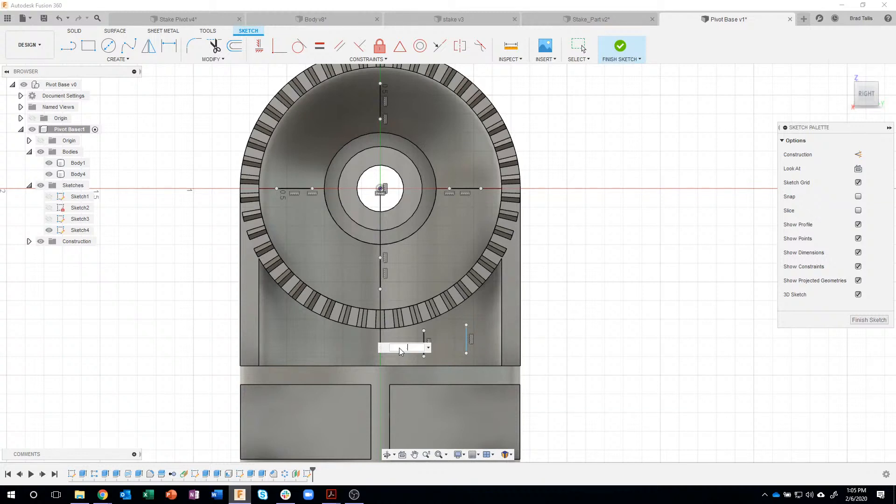
text(.175)
key(Return)
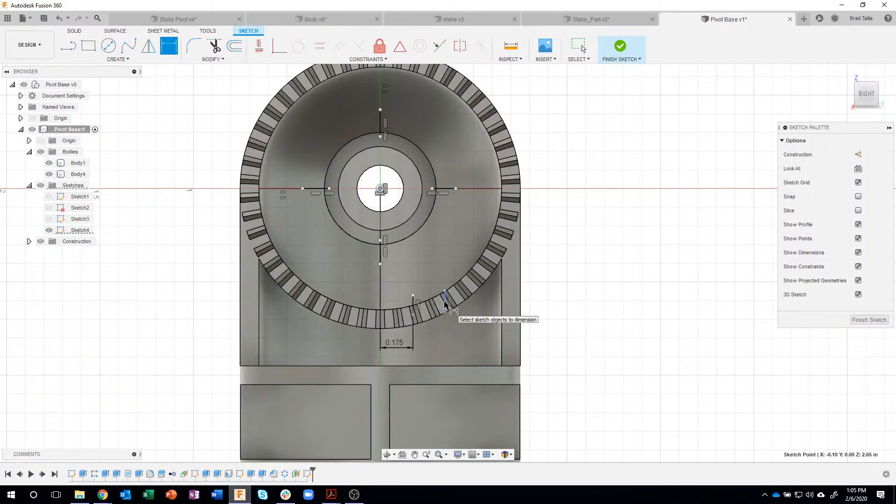
Dimension the spacing between the two short vertical lines on the right below the ring as 0.225 in
key(Escape)
key(d)
click(414, 305)
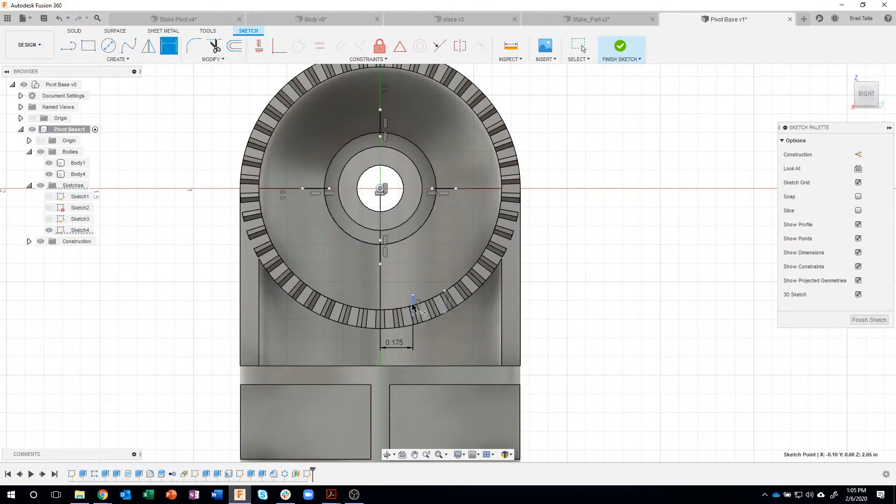
click(444, 303)
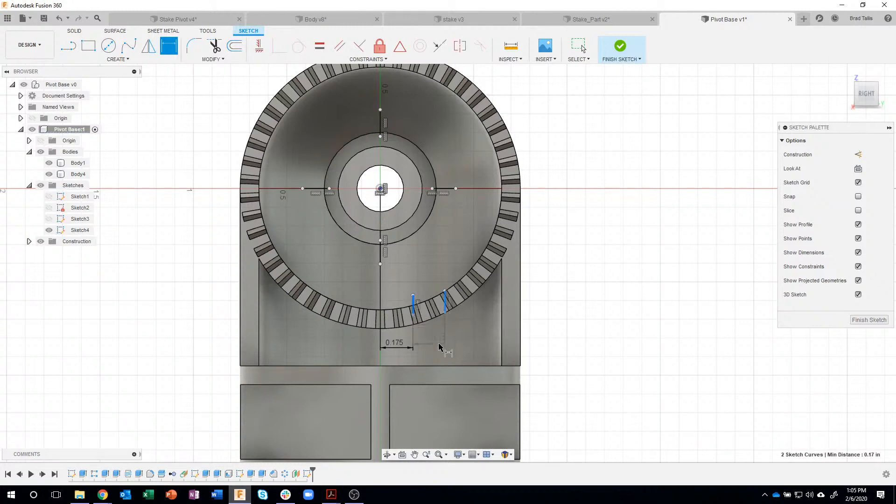
click(475, 347)
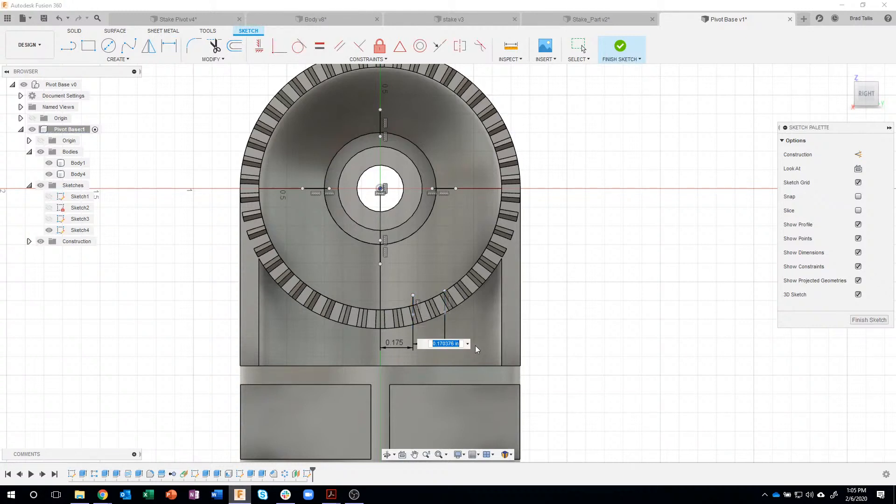
key(BackSpace)
key(Return)
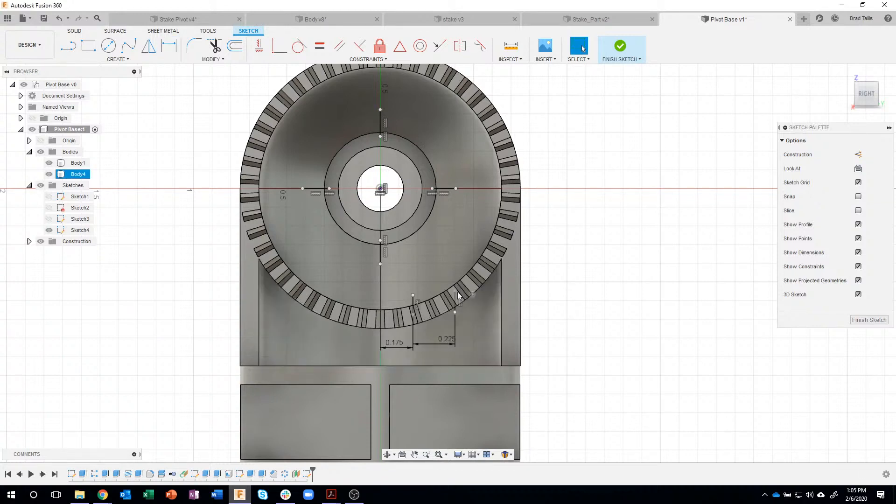
Move the four lines around the post back into the gap before the shell wall and the two dimensioned lines below the toothed ring
drag(445, 189, 465, 194)
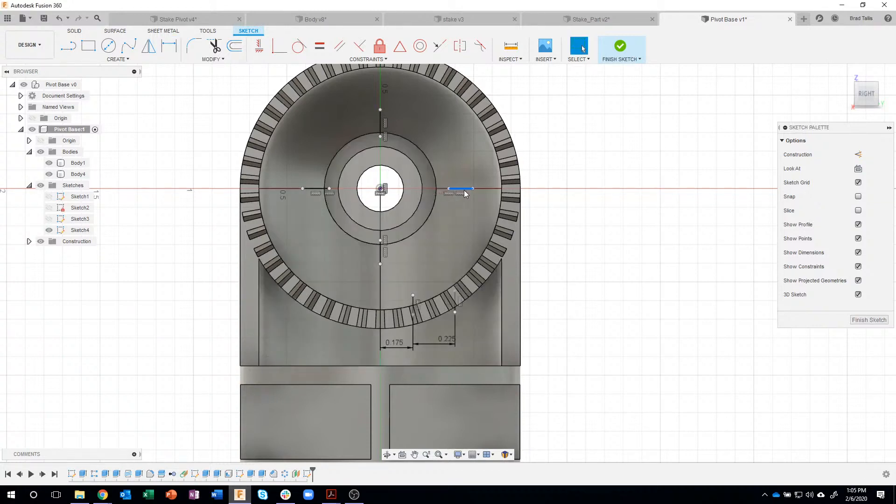
drag(380, 253, 380, 277)
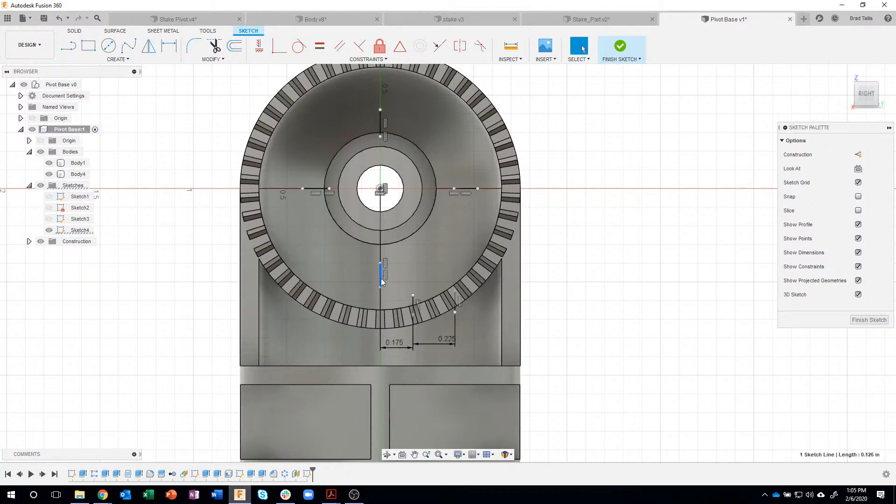
drag(318, 189, 300, 188)
mouse_move(381, 122)
mouse_down()
mouse_move(381, 107)
mouse_move(353, 104)
mouse_up()
drag(414, 312, 413, 341)
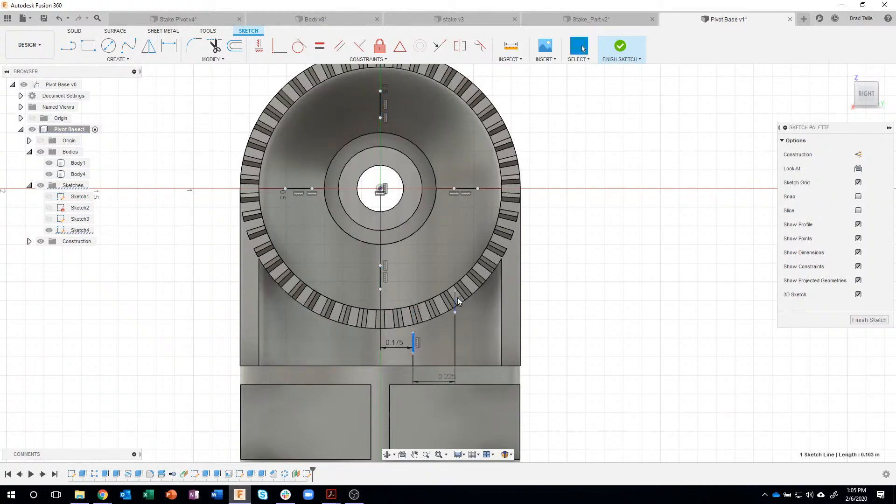
drag(457, 301, 456, 337)
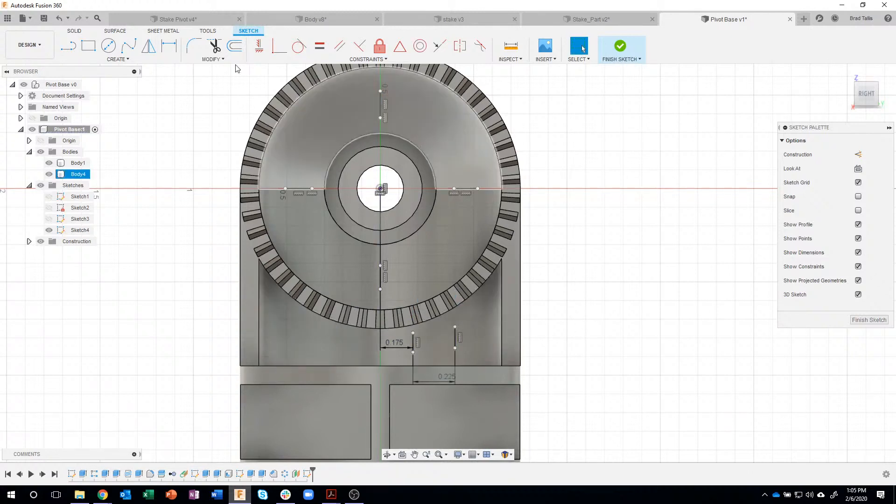
Mirror the two short vertical lines below the ring about the vertical line beneath the post
click(150, 46)
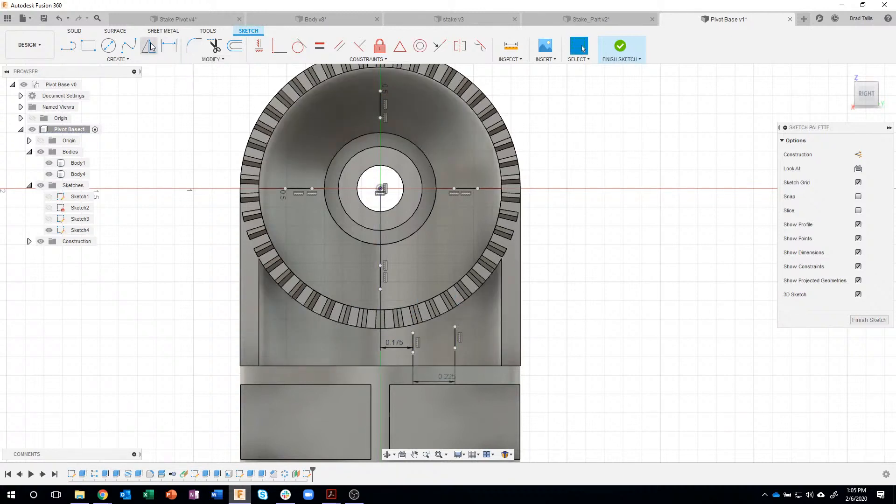
click(414, 343)
click(454, 338)
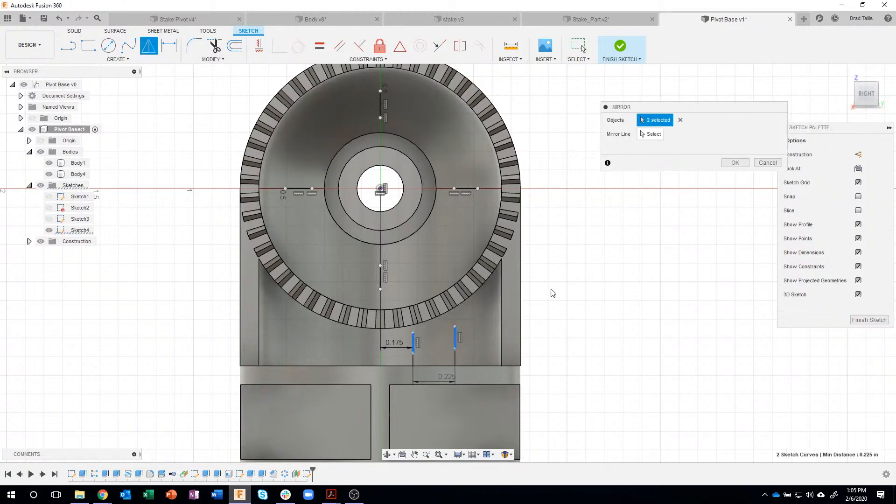
click(653, 134)
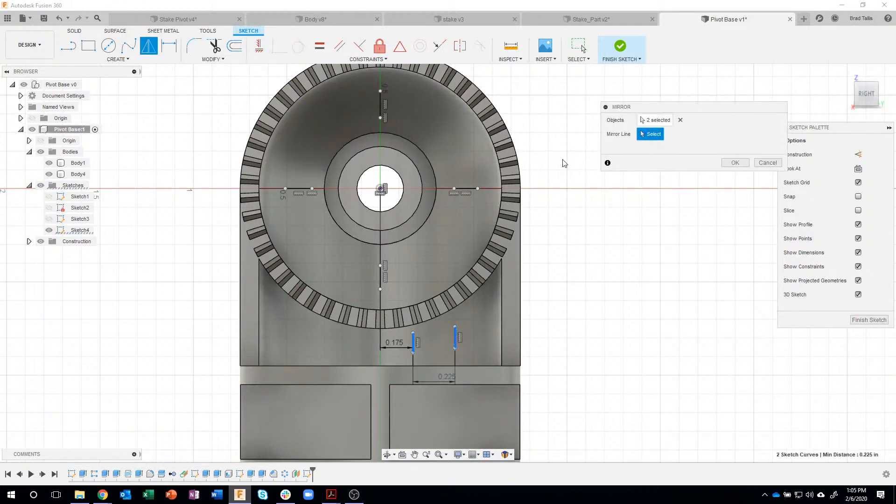
click(380, 278)
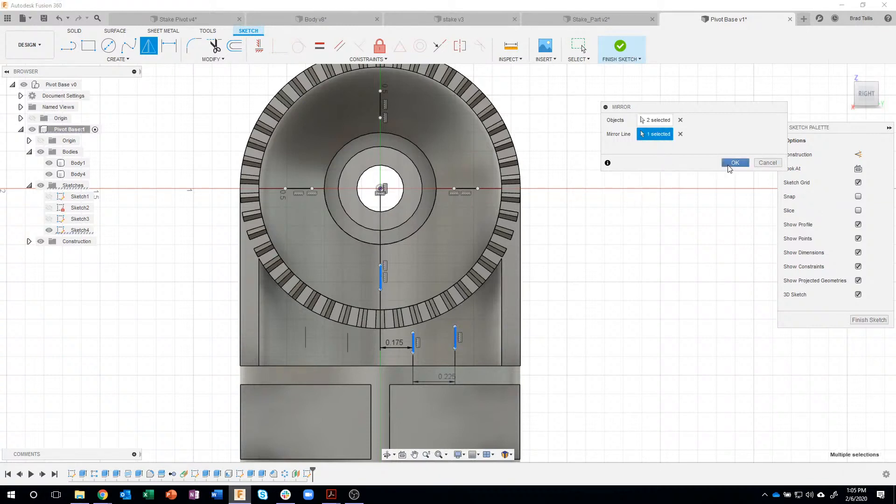
click(735, 163)
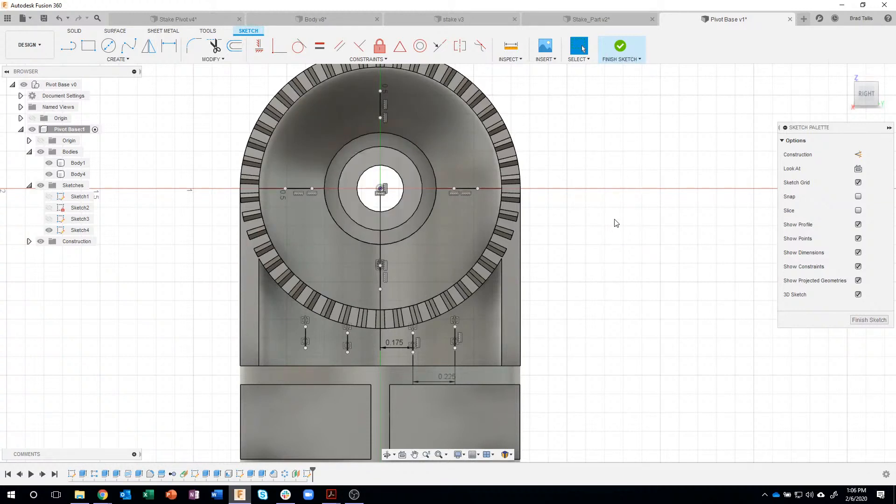
Finish the sketch and start a symmetric Web 0.04 in thick from the line right of the post, with its curves extended
click(620, 47)
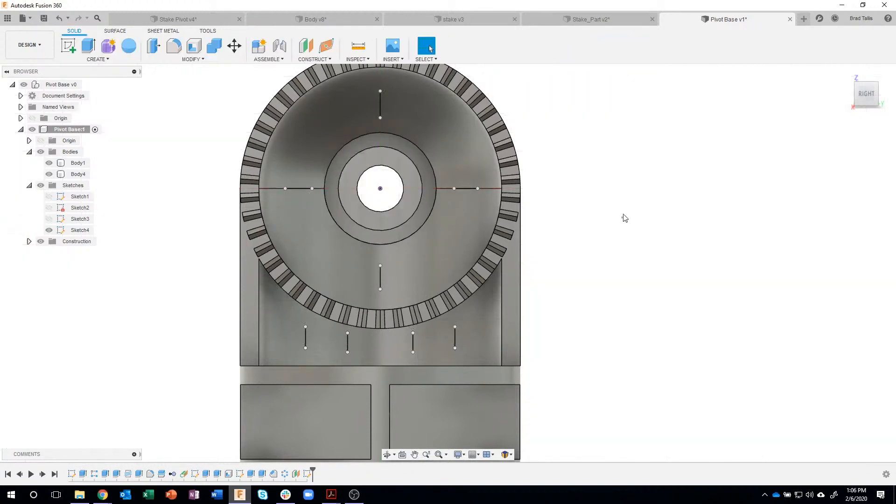
mouse_move(559, 204)
shift+middle_down()
mouse_move(586, 217)
mouse_move(613, 202)
mouse_move(548, 207)
mouse_move(537, 195)
shift+middle_up()
click(97, 59)
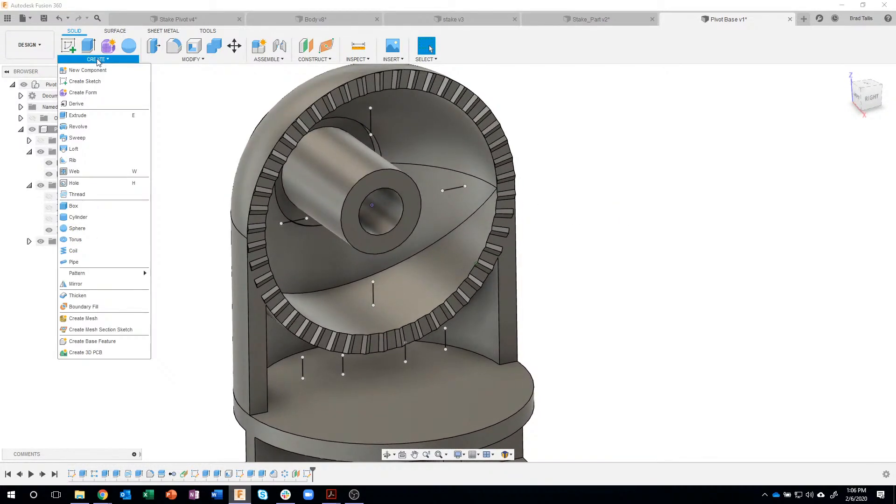
click(86, 172)
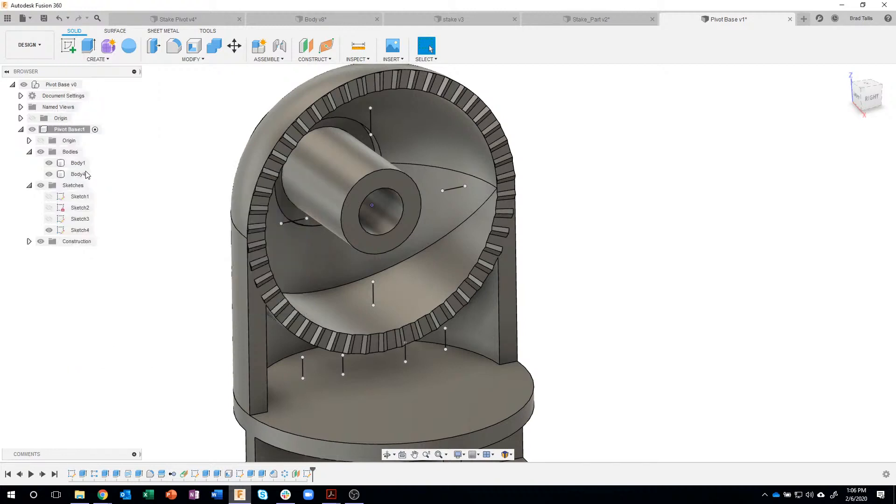
click(456, 191)
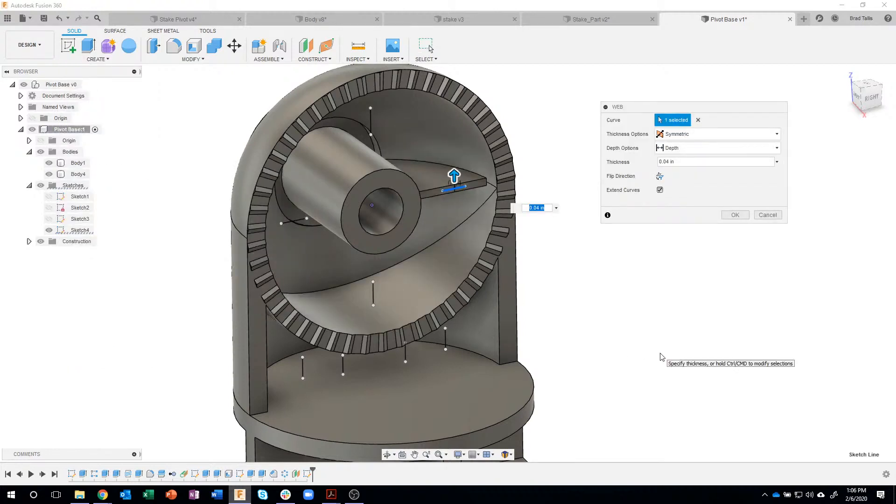
shift+middle_drag(662, 357, 570, 238)
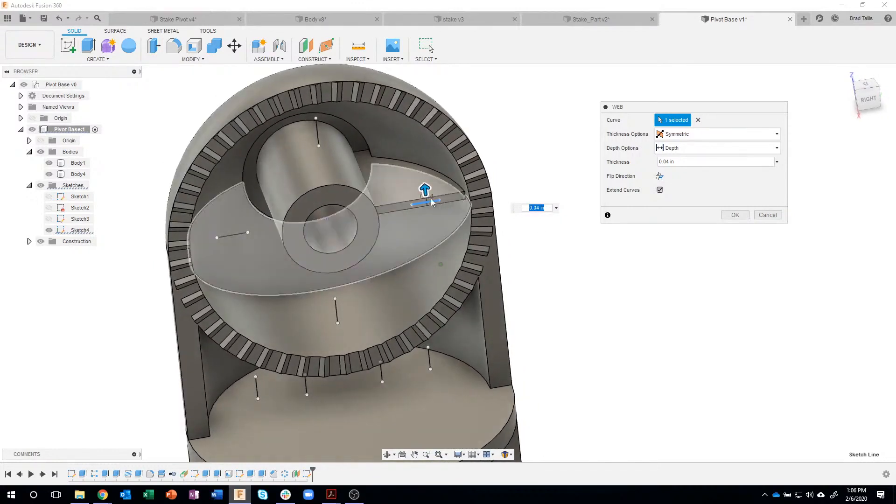
shift+middle_drag(383, 182, 532, 187)
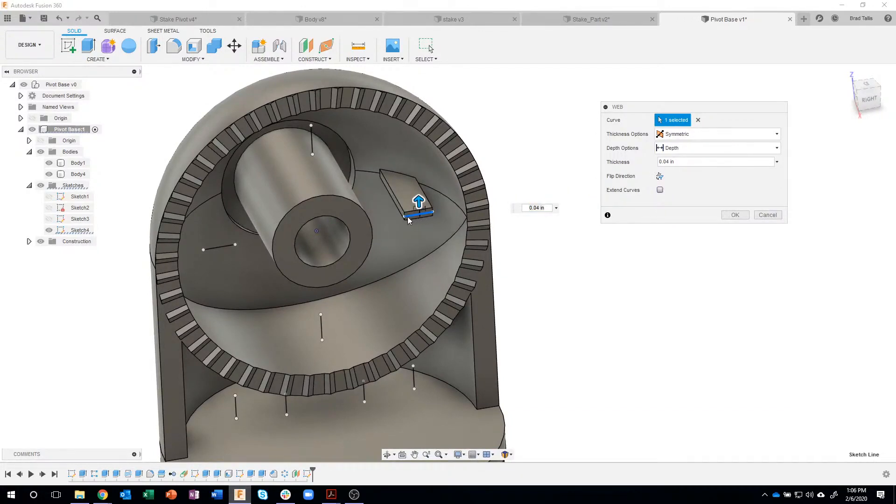
click(660, 190)
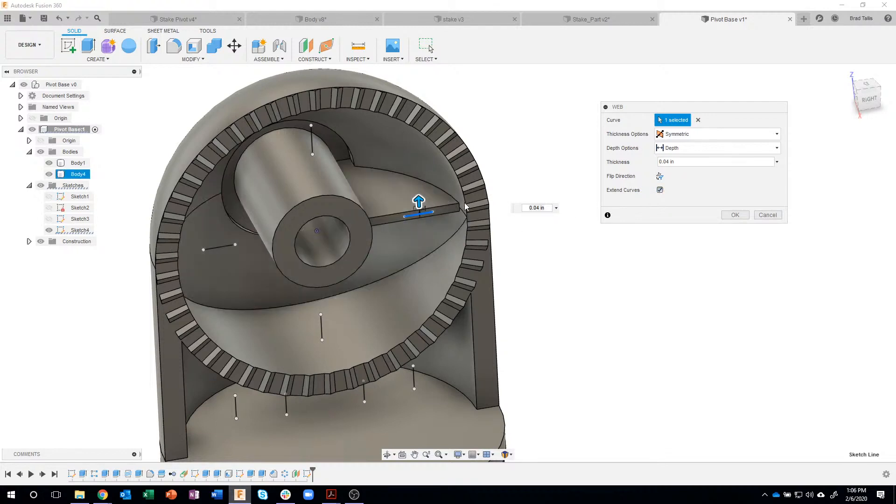
Add the other three lines around the post to the Web, create the four 0.04 in ribs and show the rib sketch again
ctrl+click(217, 249)
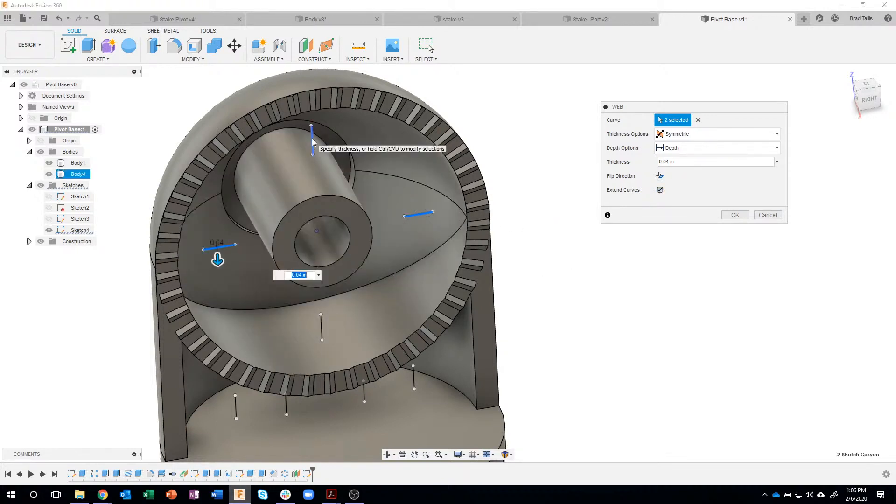
ctrl+click(312, 140)
ctrl+click(322, 332)
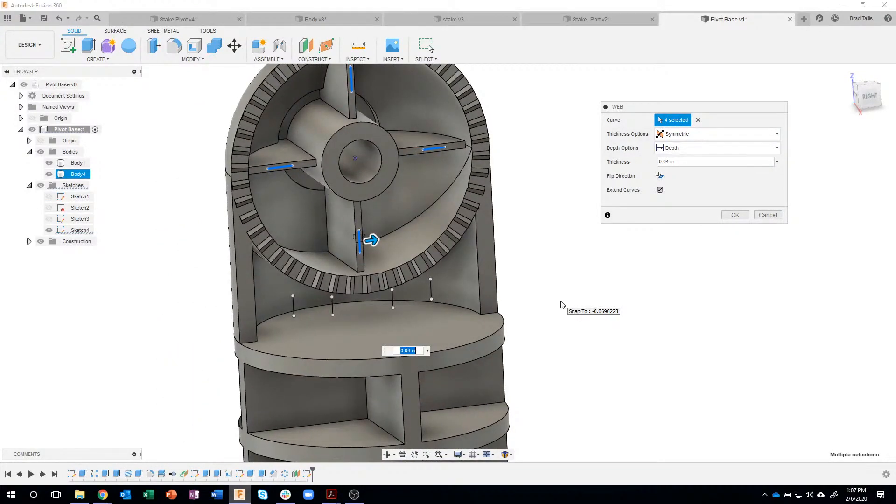
click(430, 289)
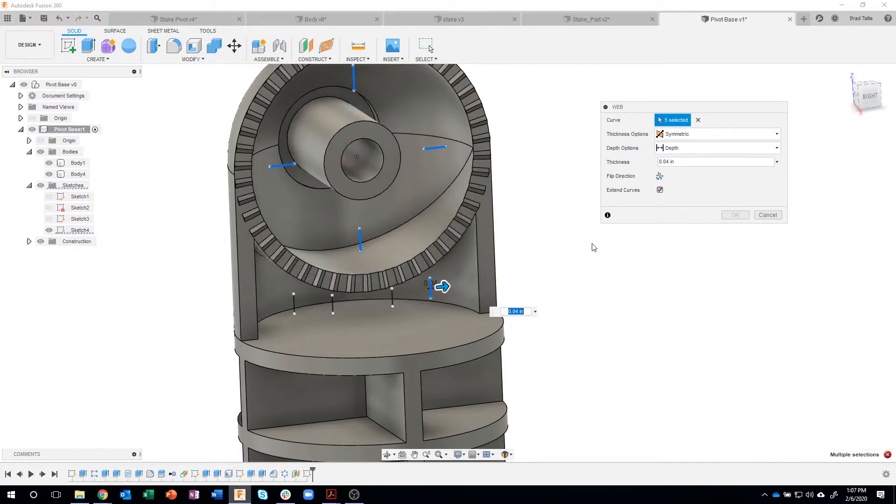
click(432, 293)
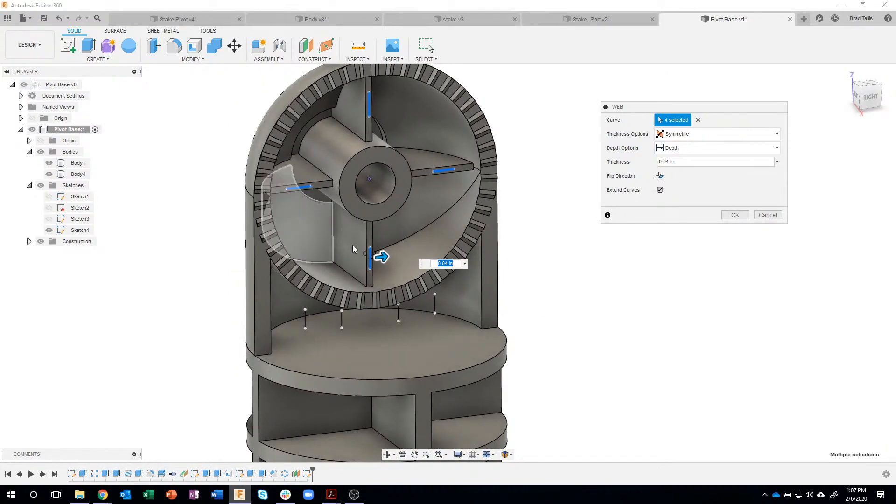
click(736, 216)
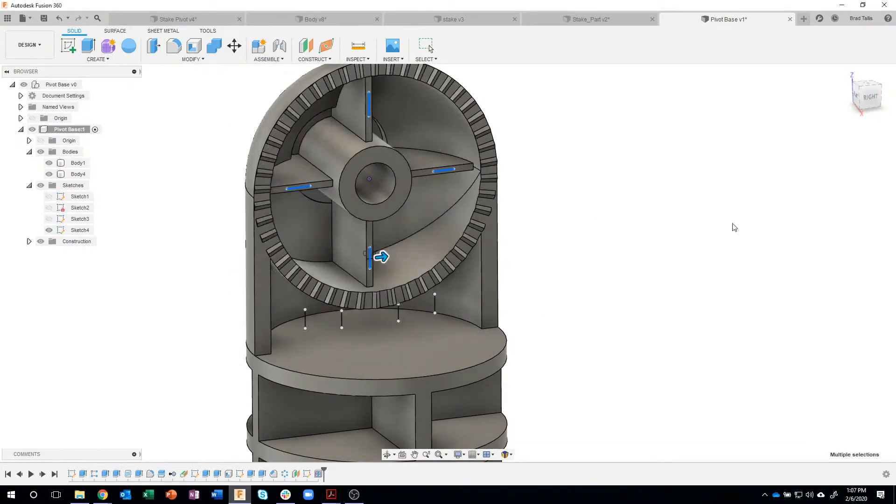
click(49, 230)
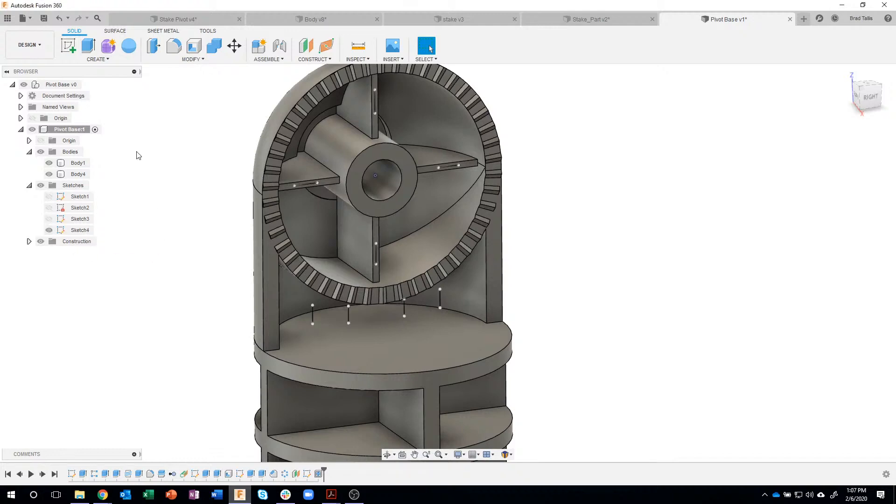
click(98, 59)
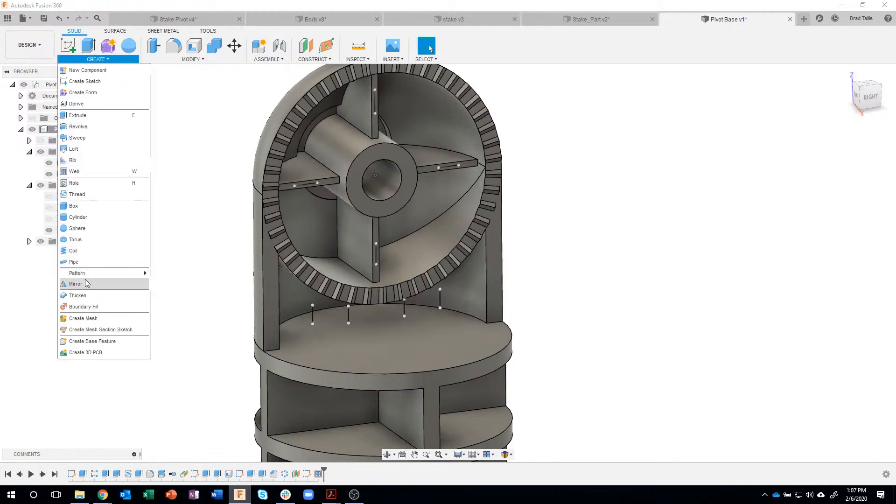
click(82, 171)
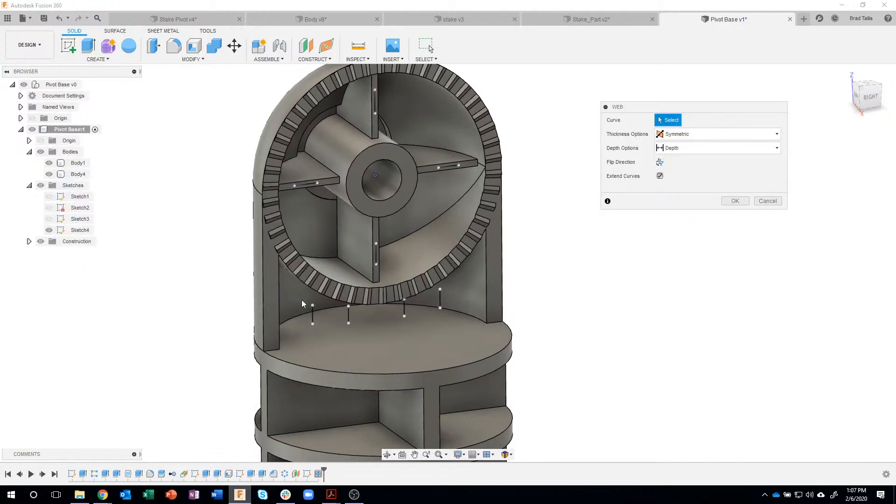
scroll(302, 301, up, 2)
click(316, 322)
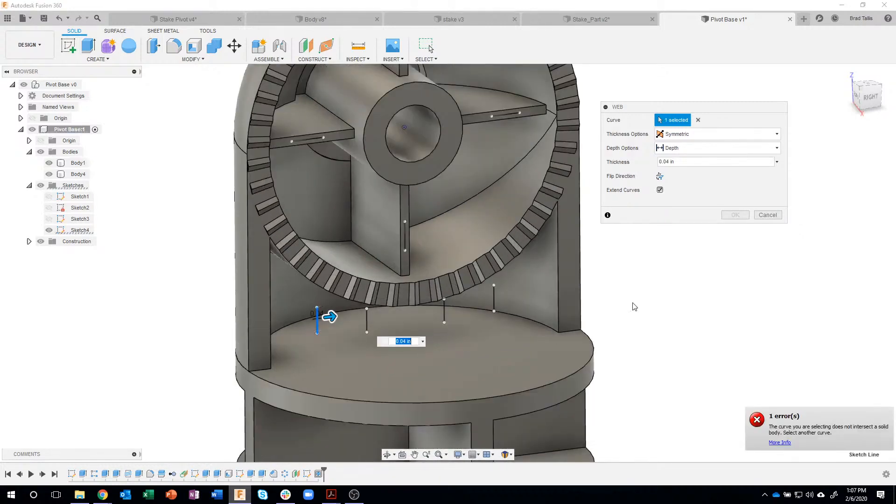
shift+middle_drag(634, 305, 579, 268)
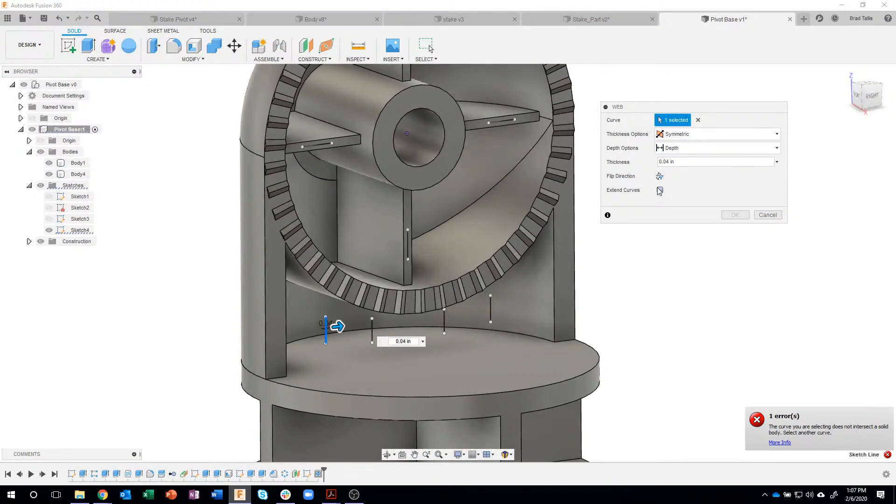
click(674, 148)
click(677, 161)
click(372, 330)
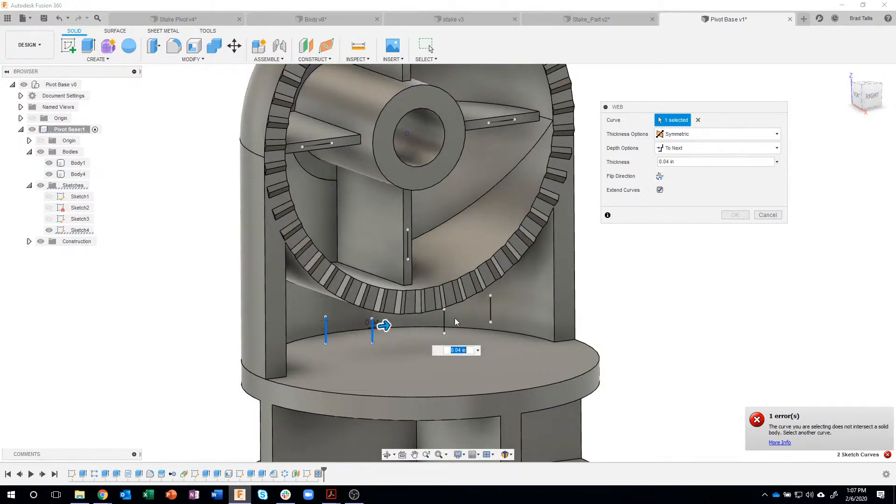
click(445, 321)
click(490, 309)
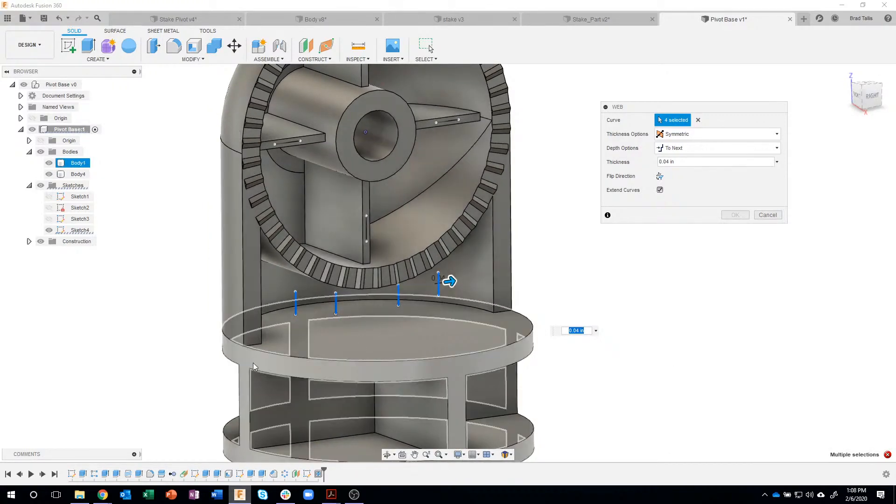
click(49, 165)
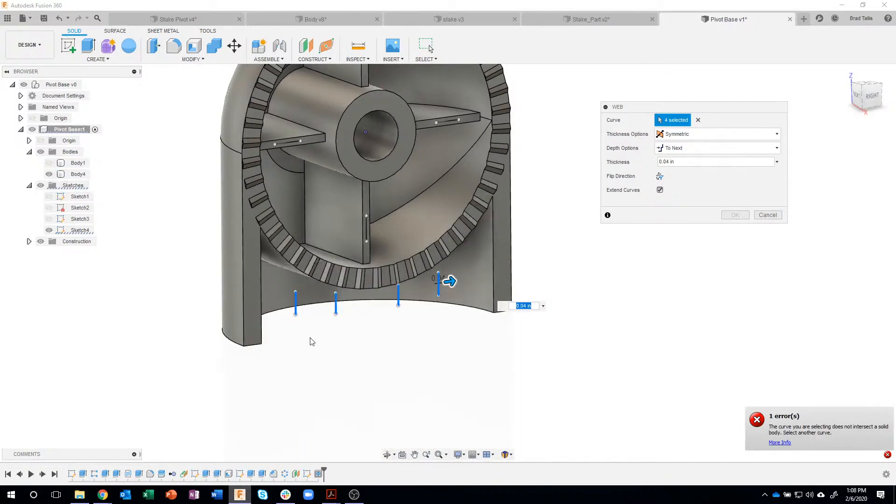
click(762, 215)
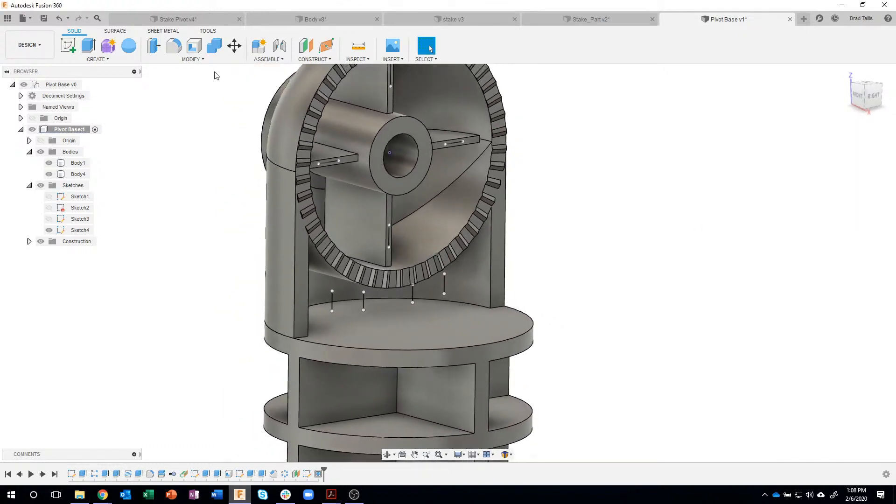
Combine the shelved lower body with the upper shell body using the Join operation, without keeping the tool body
click(192, 59)
click(178, 136)
click(357, 346)
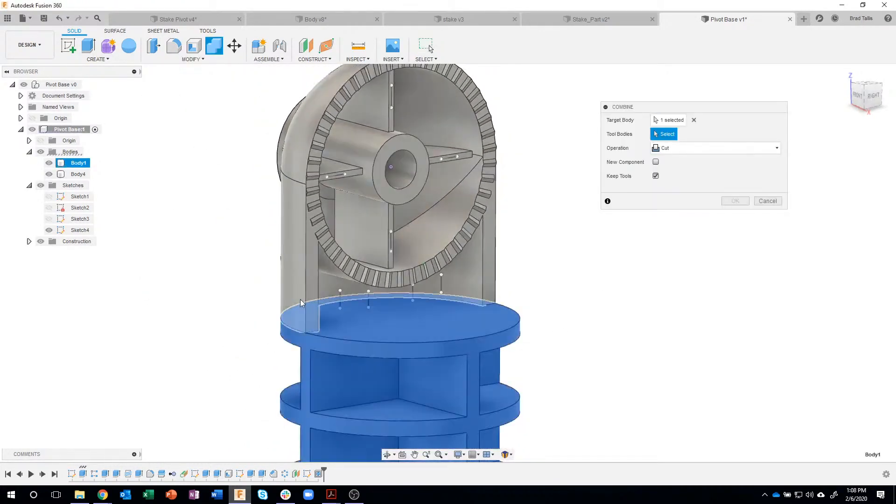
click(295, 269)
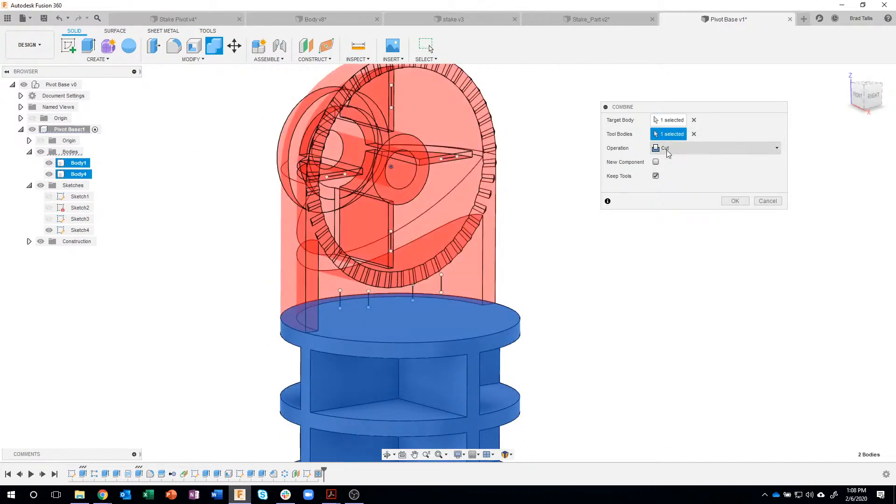
click(666, 149)
click(668, 162)
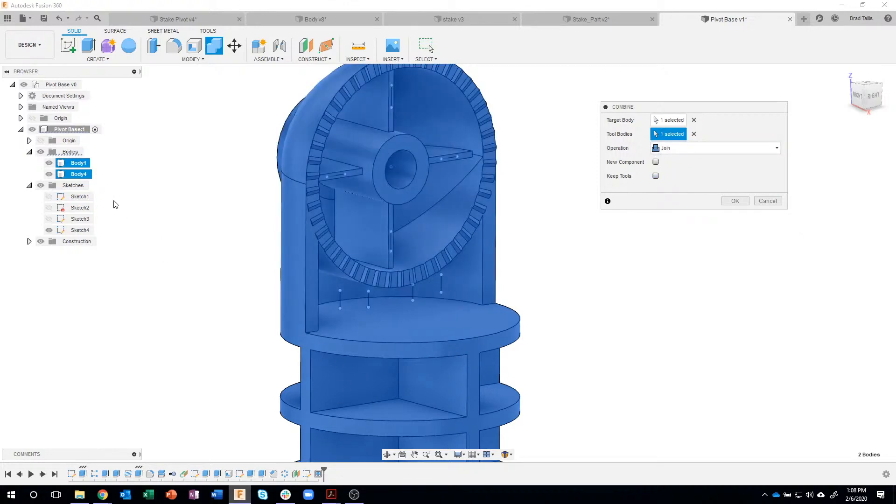
click(735, 201)
click(292, 230)
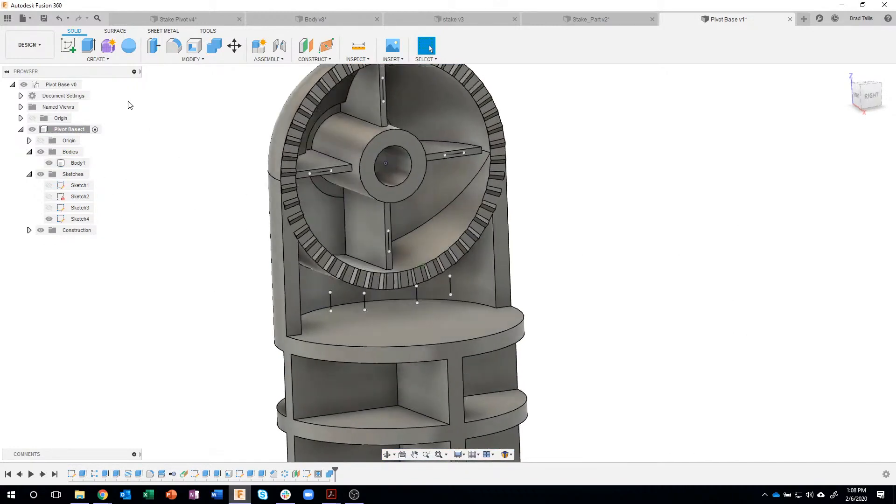
Create symmetric 0.04 in thick Web ribs from the four short lines below the toothed ring, and hide their sketch
click(108, 60)
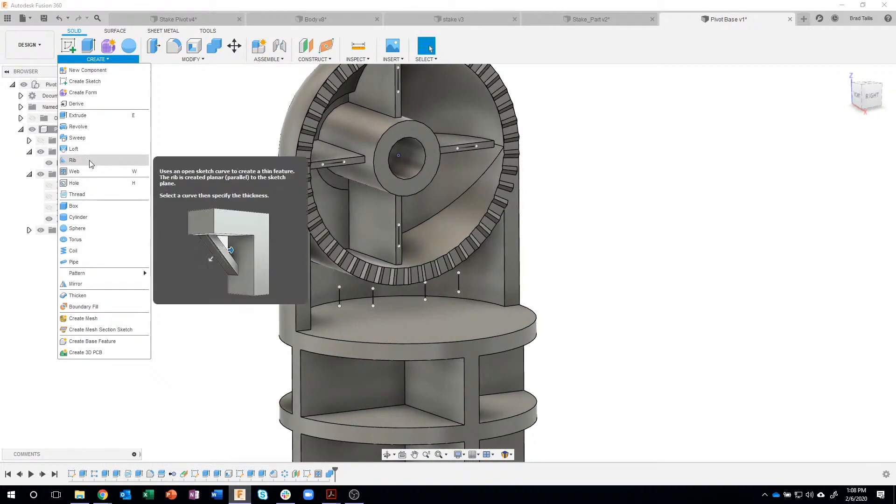
click(75, 172)
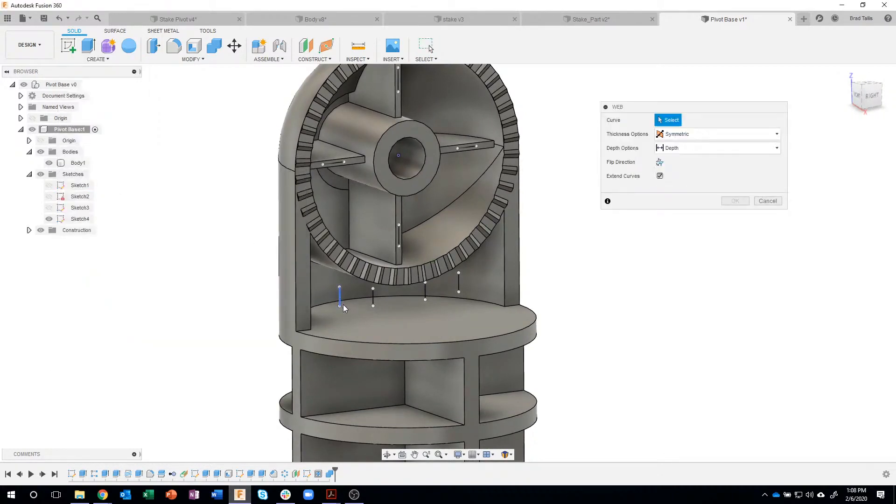
click(344, 307)
scroll(557, 284, up, 3)
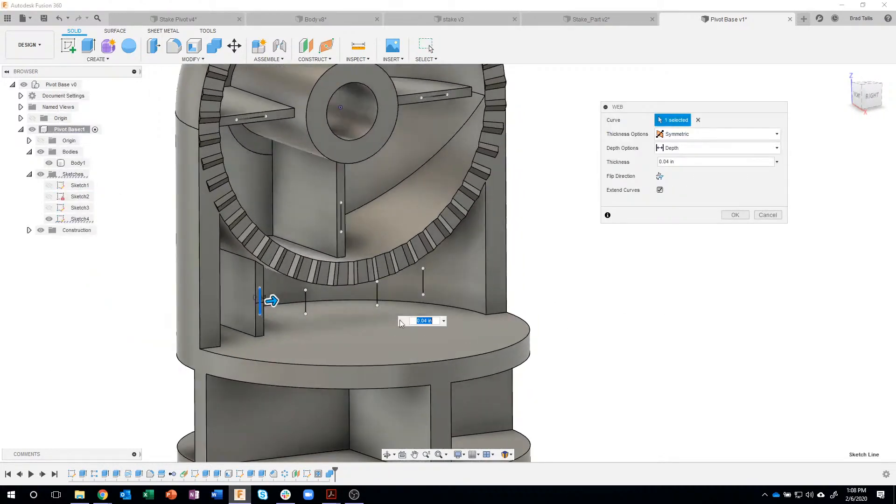
click(306, 300)
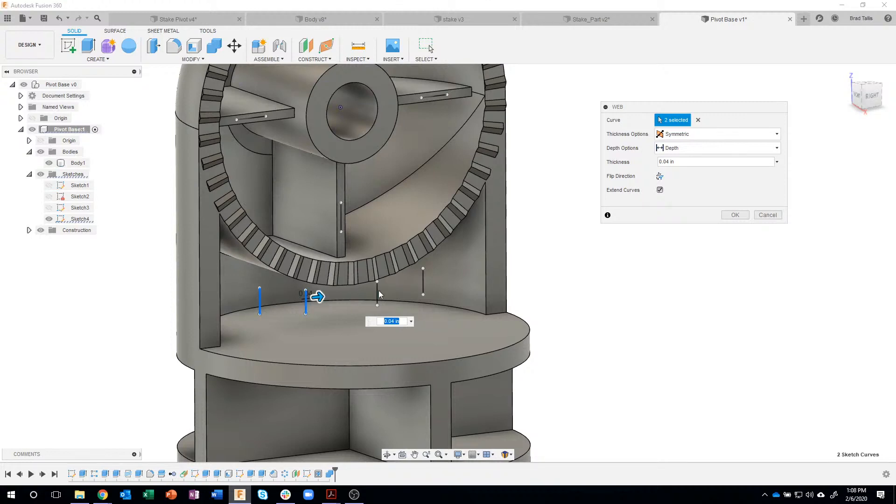
click(377, 290)
click(424, 281)
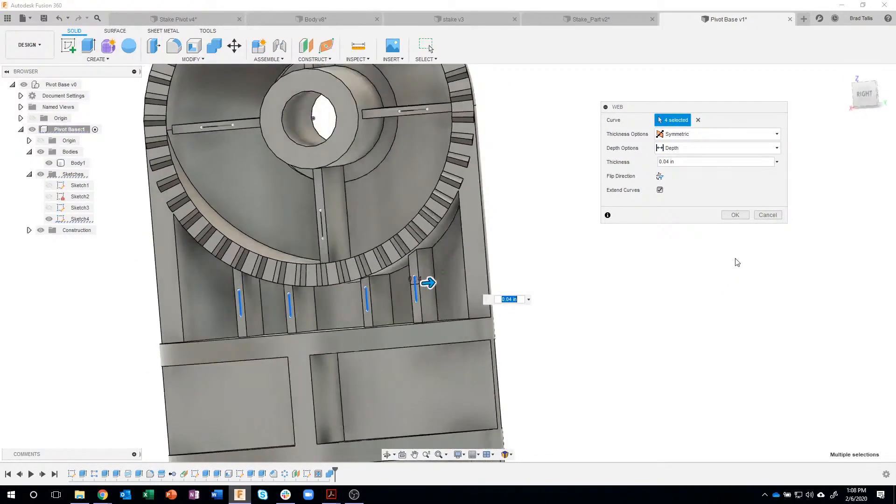
click(736, 214)
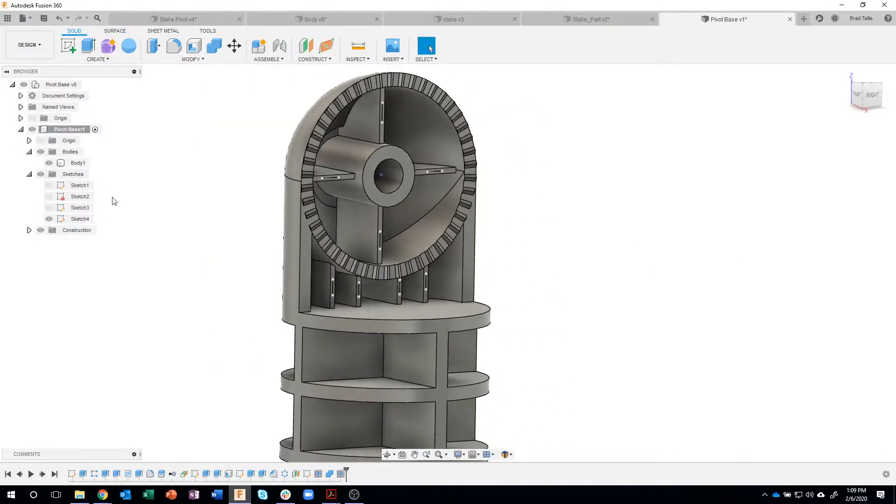
click(49, 219)
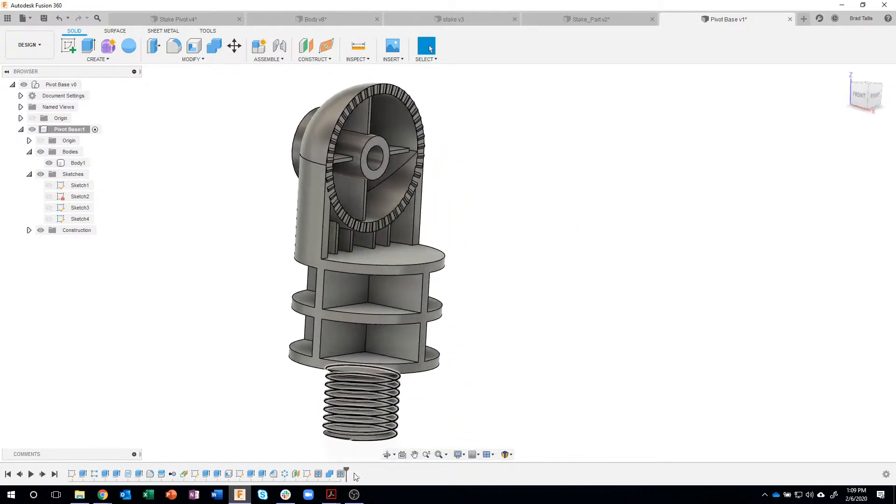
Consult Stake Pivot Drawing.pdf in Acrobat, return to Fusion 360 and fillet the round boss's base and outer rim edges with a 0.05 in radius
mouse_move(335, 501)
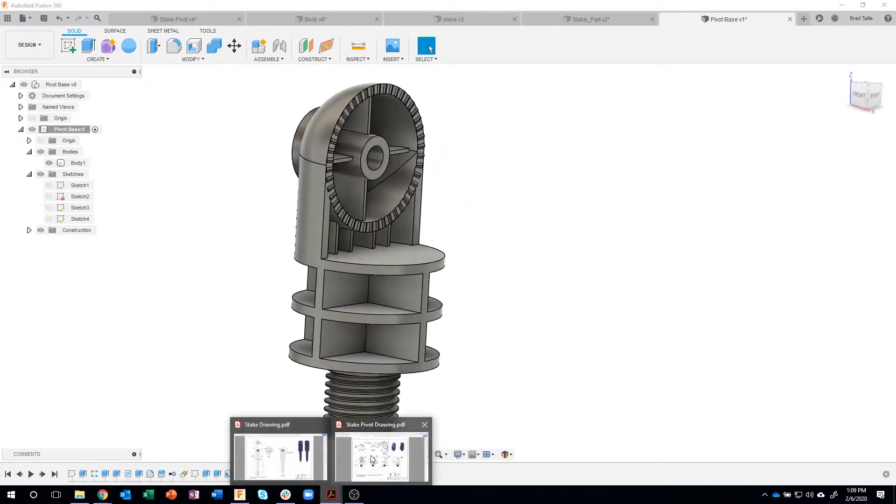
click(374, 460)
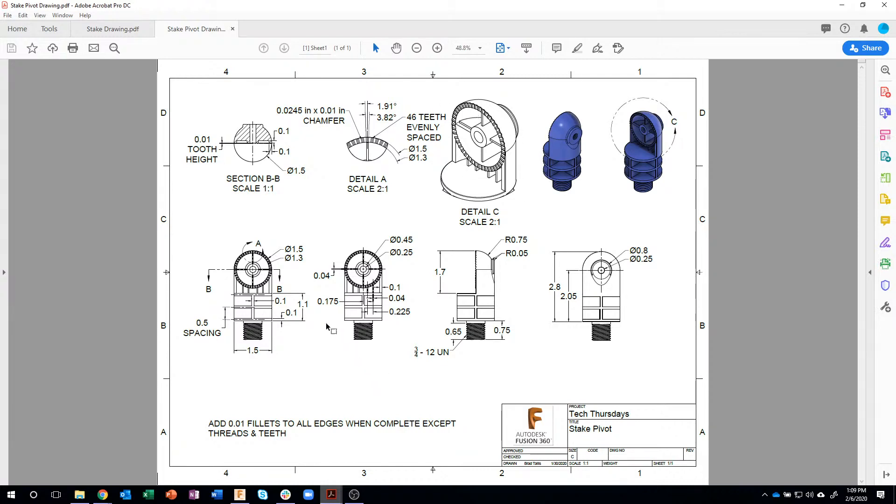
click(240, 494)
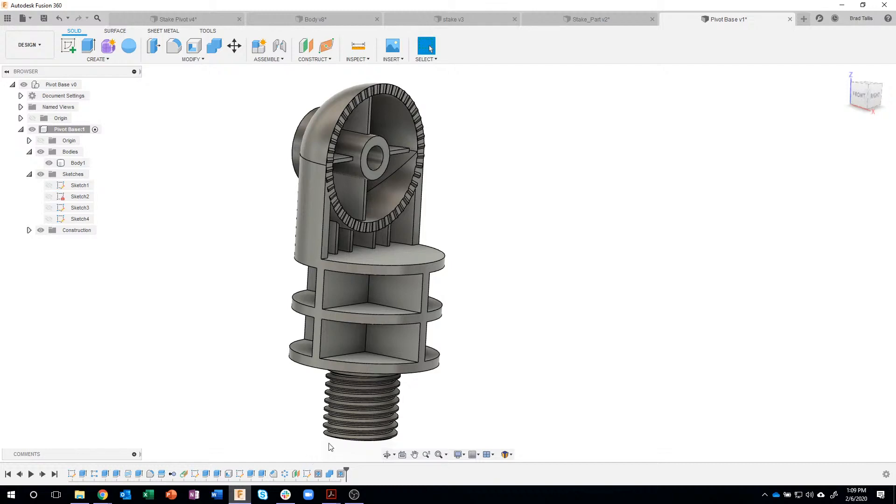
shift+middle_drag(564, 278, 315, 152)
scroll(352, 106, up, 5)
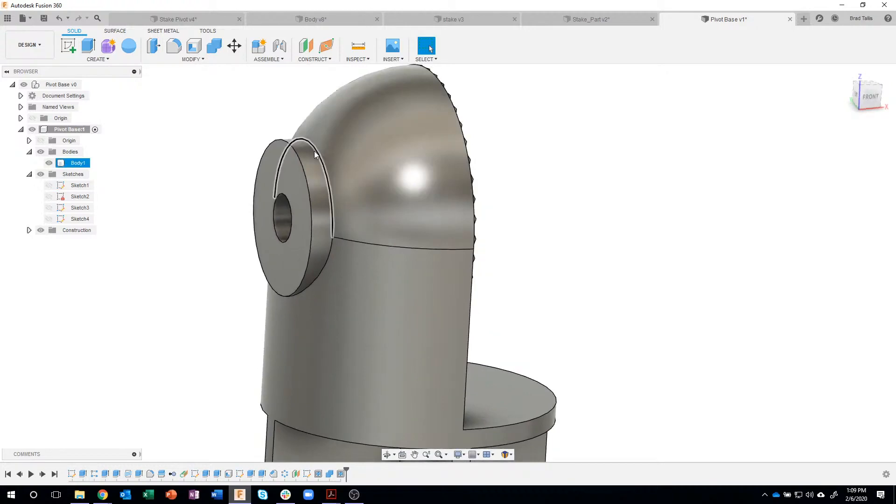
right_click(315, 154)
click(307, 204)
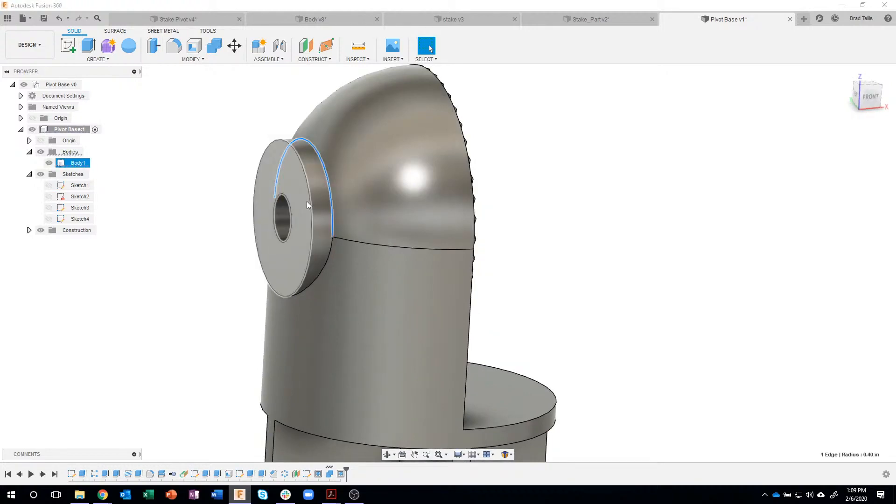
key(f)
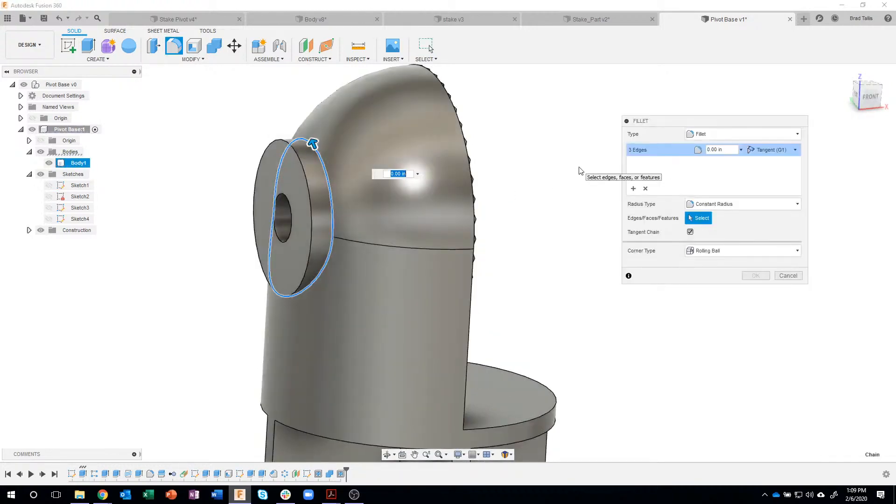
key(Return)
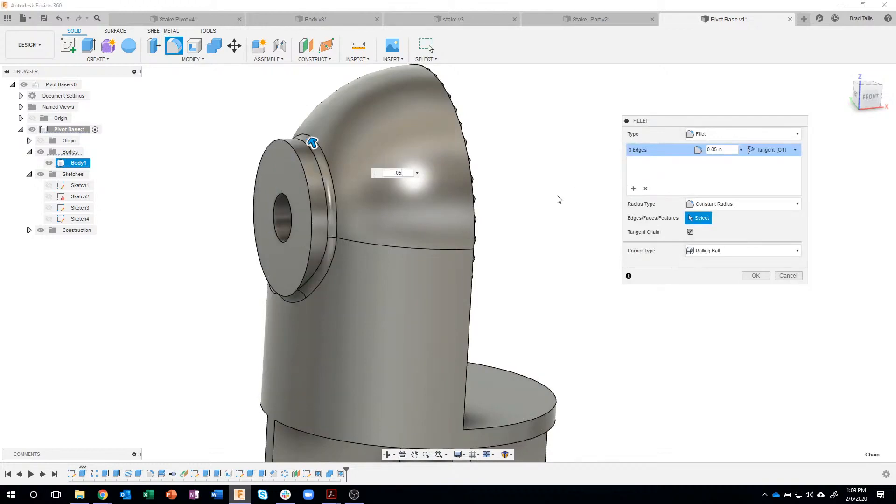
click(305, 174)
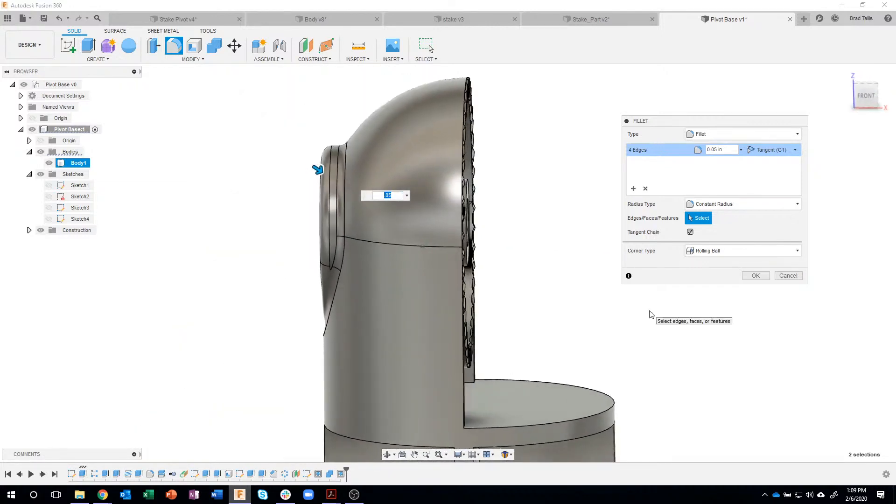
click(756, 275)
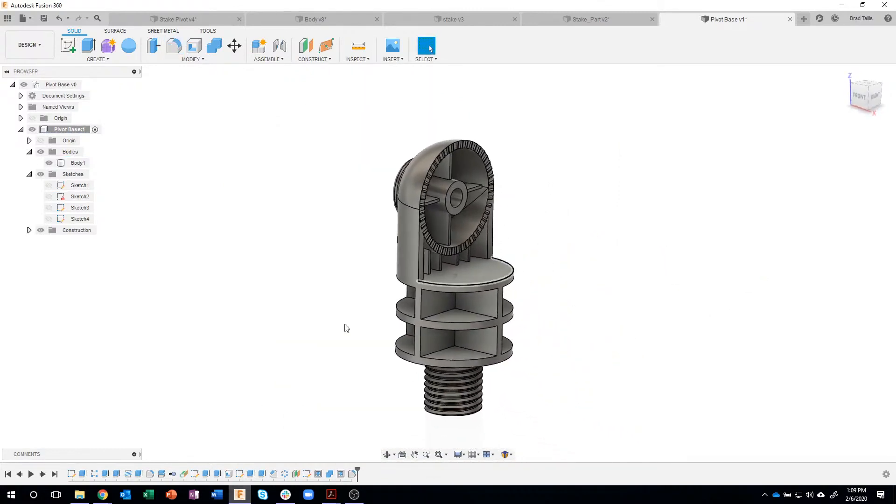
click(442, 340)
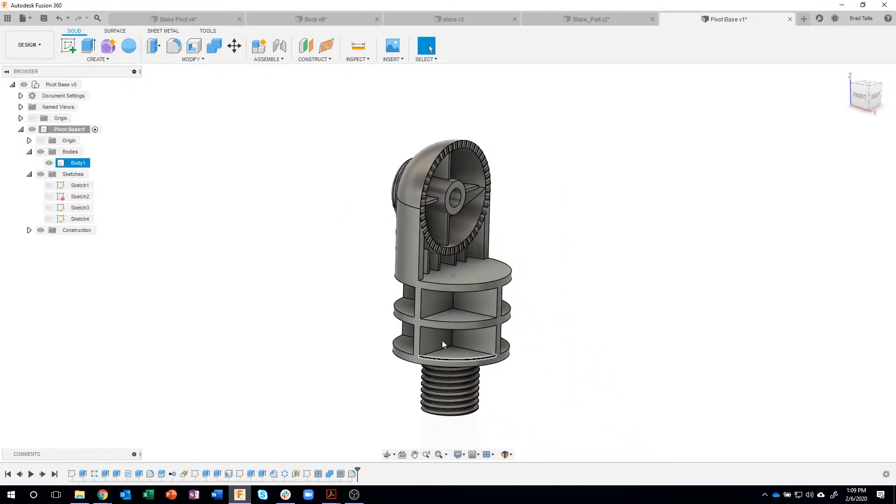
Suppress the toothed ring's circular pattern and the feature before it, plus the Extrude8 tooth cut they are based on
click(299, 202)
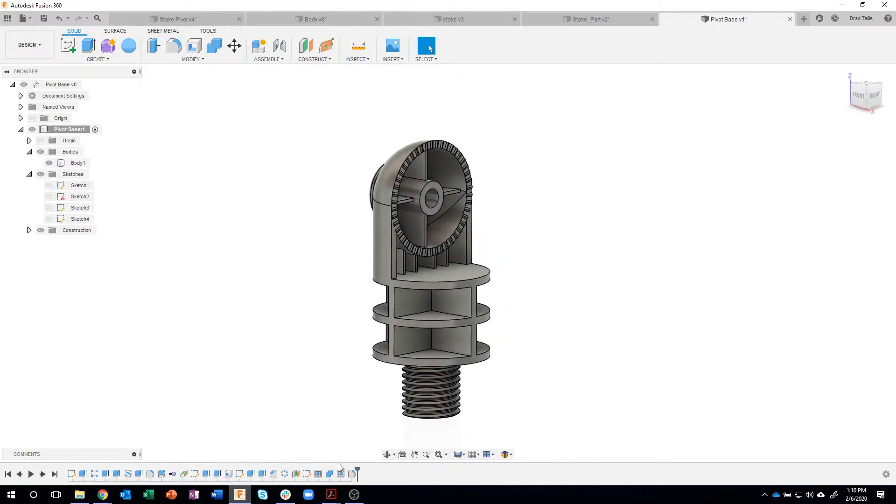
click(286, 474)
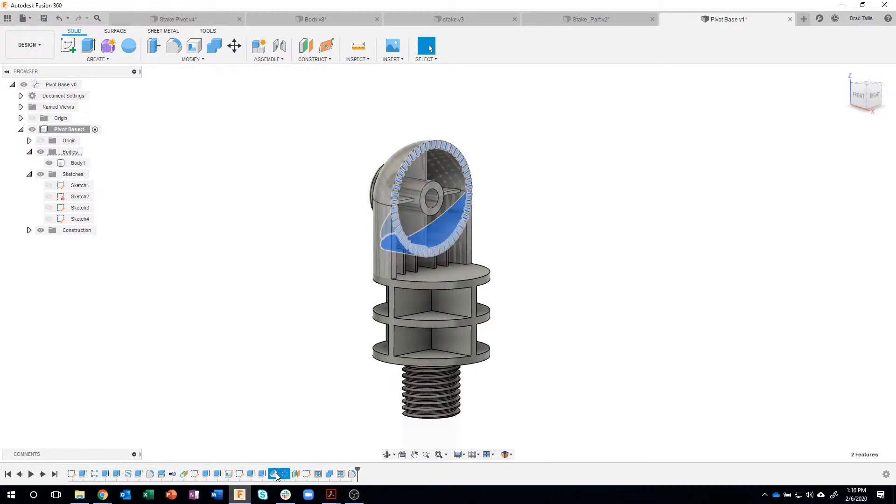
right_click(276, 475)
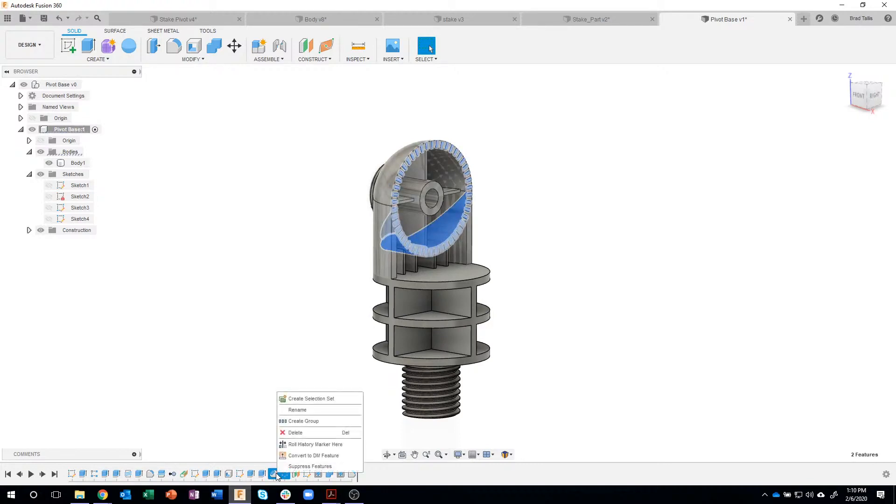
click(308, 467)
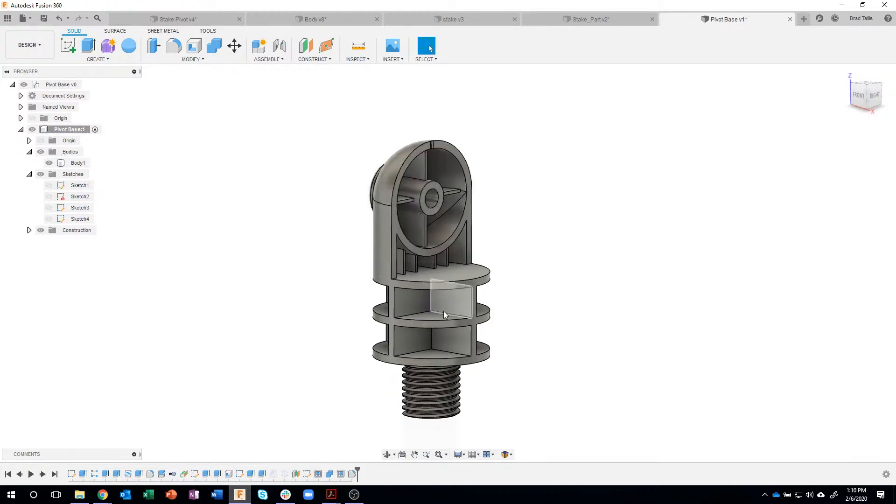
click(262, 474)
right_click(262, 475)
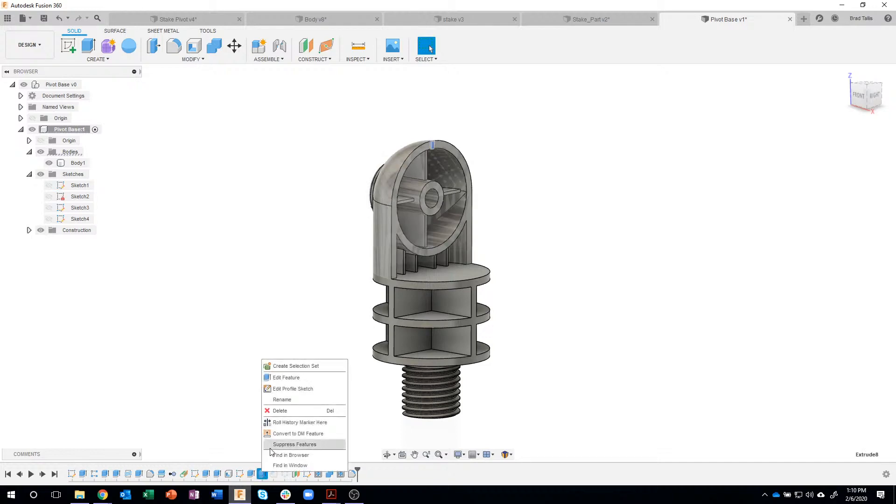
click(290, 444)
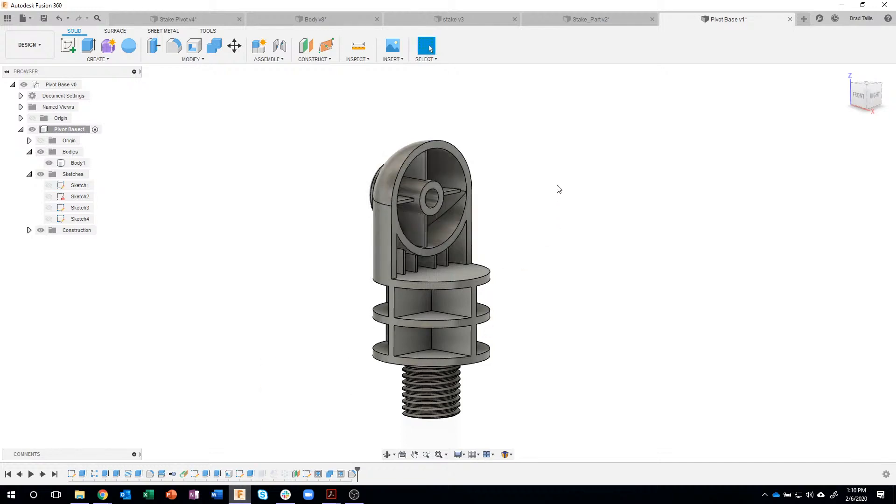
From the front view, try a 0.05 in fillet on all faces and edges of the base above the threaded stem
shift+middle_drag(597, 168, 565, 149)
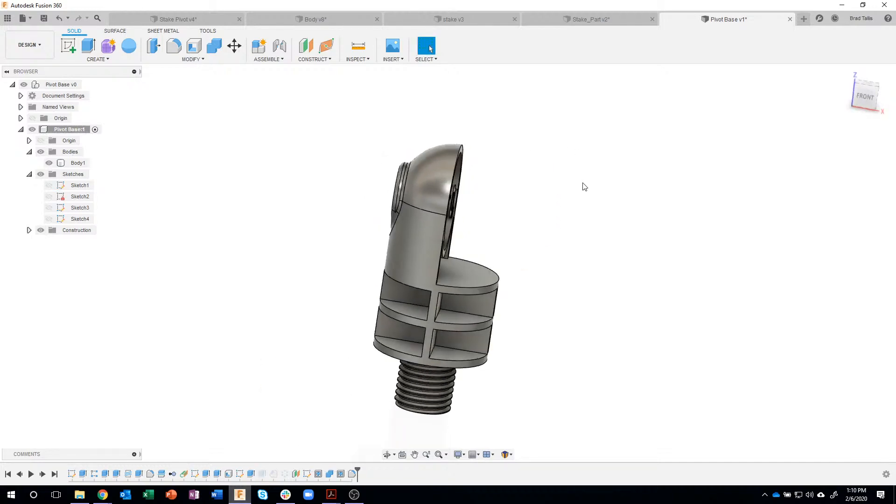
shift+middle_drag(413, 369, 425, 407)
shift+middle_drag(498, 335, 490, 336)
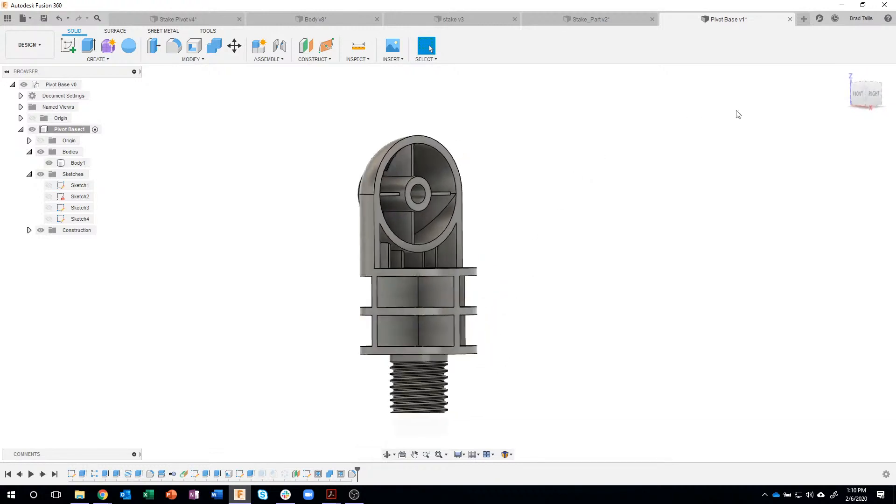
click(861, 94)
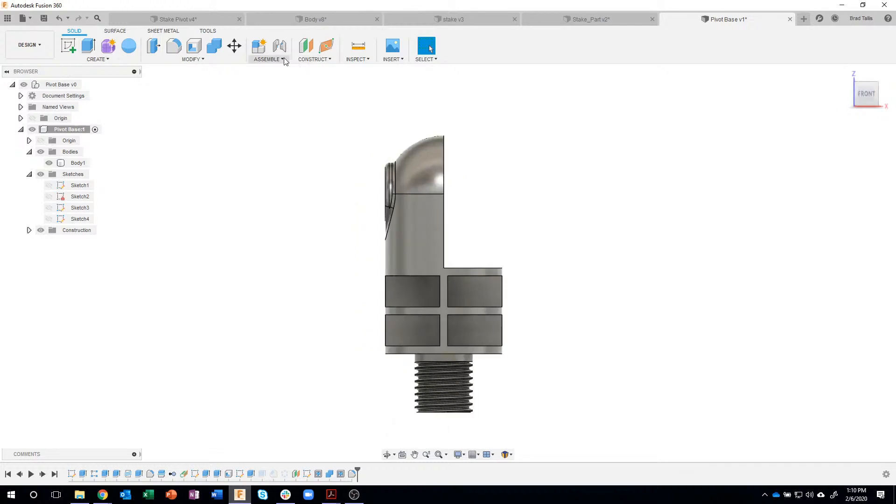
click(199, 59)
click(184, 82)
drag(316, 102, 562, 363)
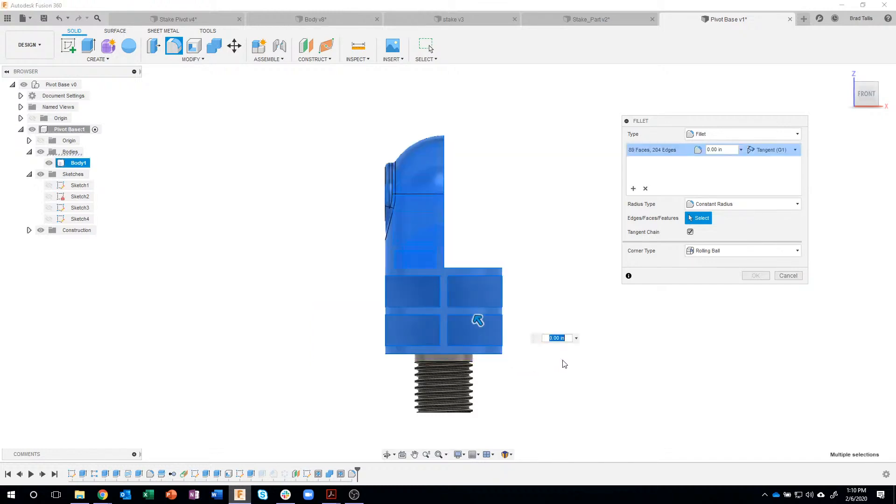
click(741, 149)
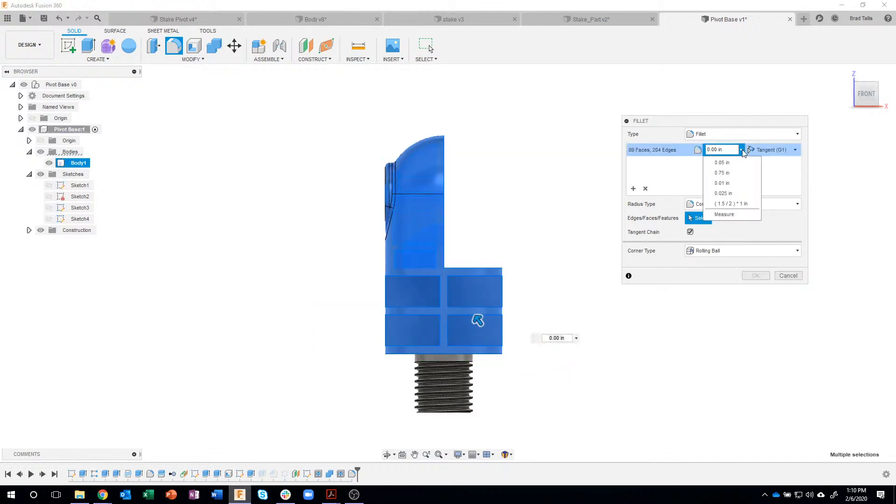
click(734, 165)
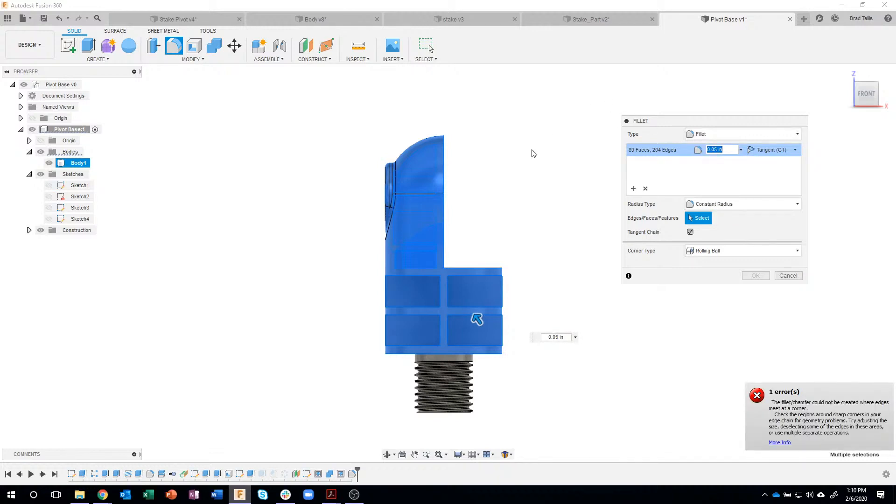
Set the all-edge fillet's radius to 0.01 in and apply it
click(719, 151)
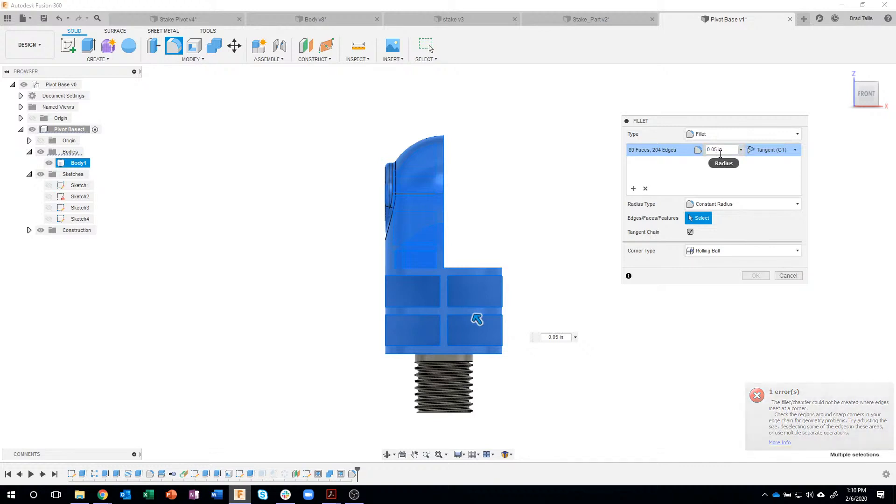
key(BackSpace)
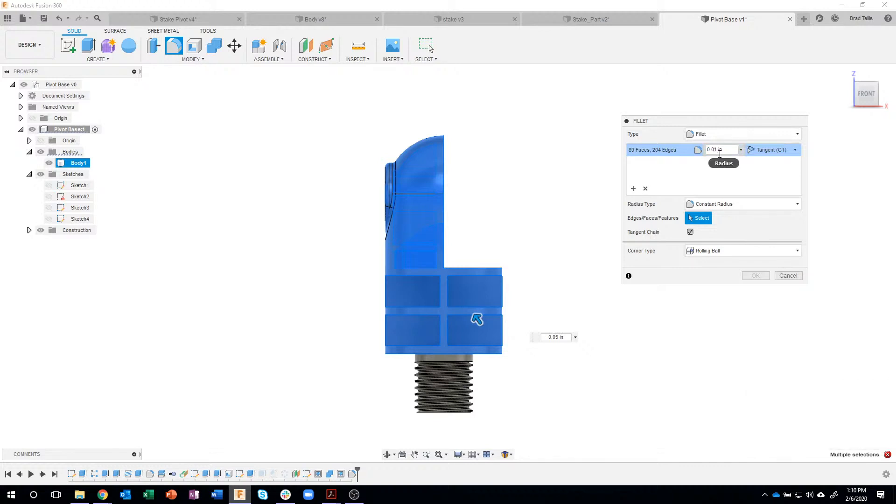
text(1)
key(Return)
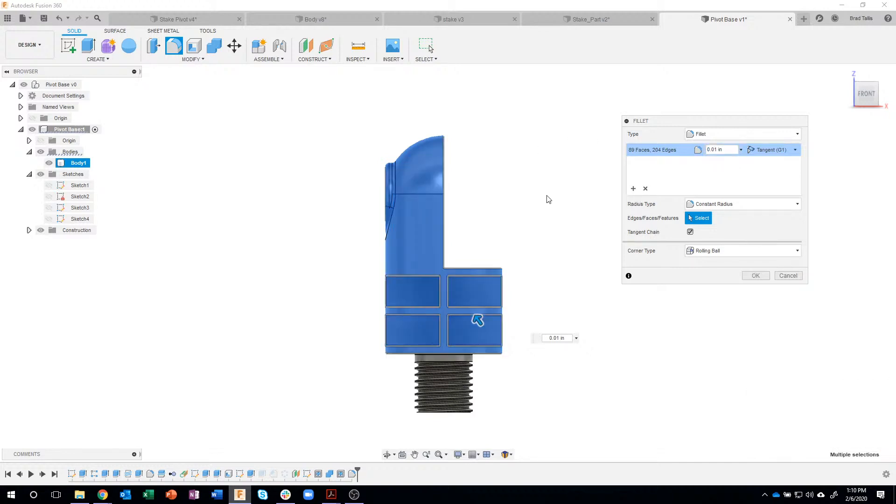
shift+middle_drag(547, 196, 379, 173)
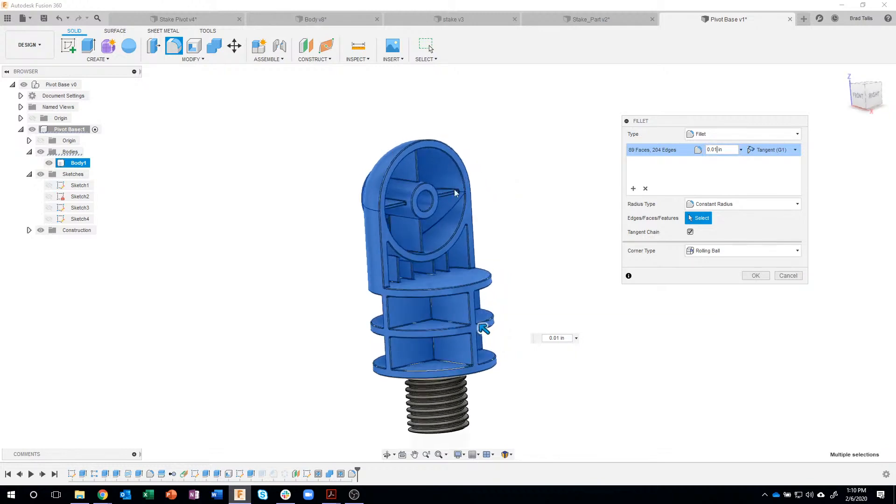
click(753, 276)
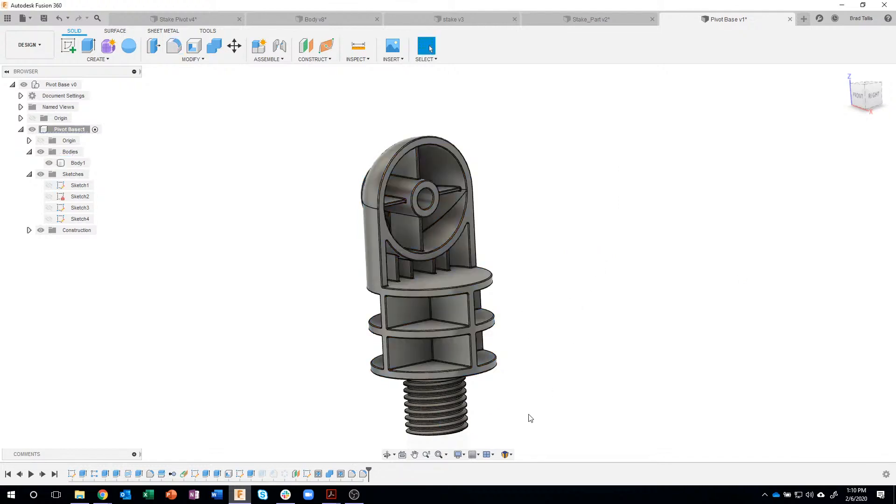
Unsuppress the toothed ring's features in the timeline and check the rebuilt model for errors
shift+middle_drag(638, 360, 576, 324)
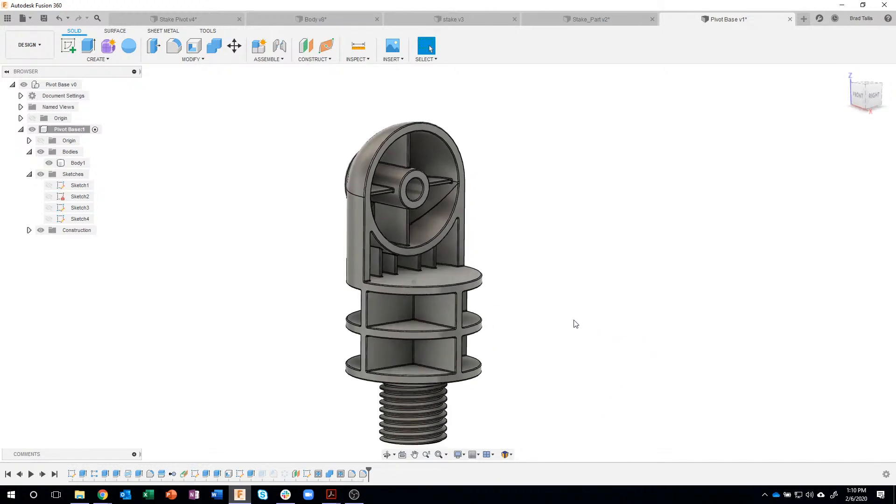
right_click(286, 475)
click(315, 458)
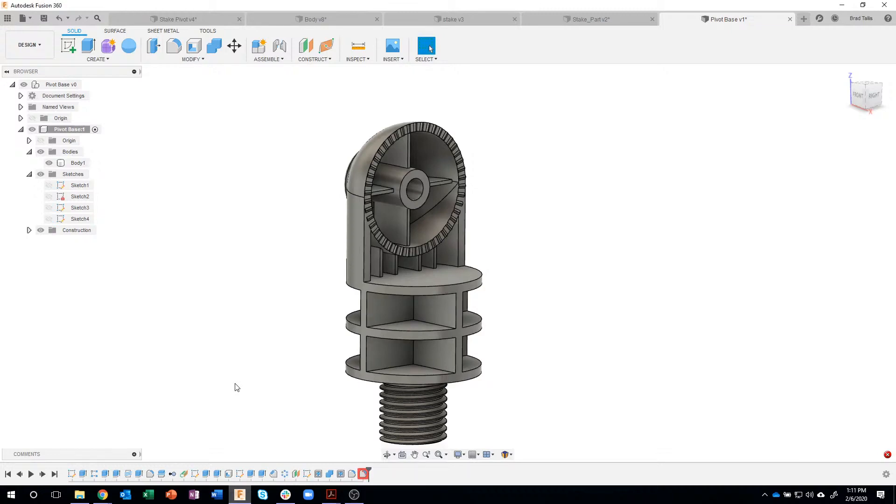
mouse_move(840, 441)
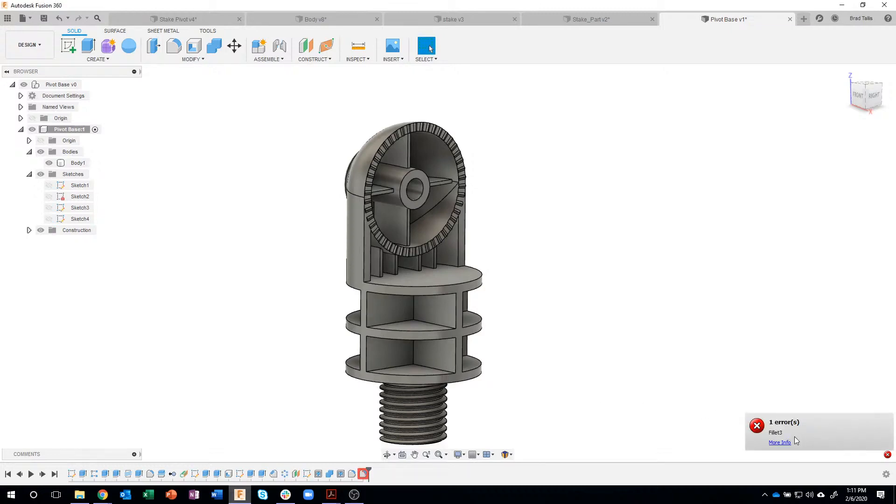
Delete the 0.01 in all-edge fillet, Fillet3, from the timeline
click(352, 316)
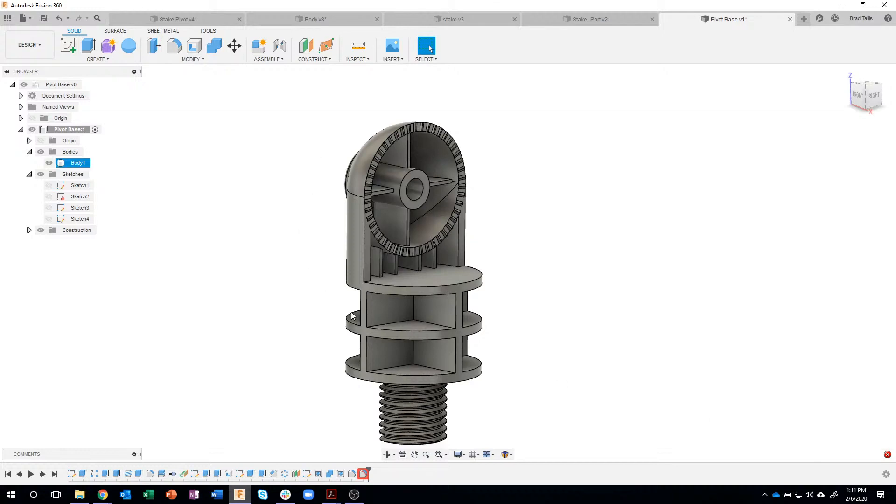
click(607, 316)
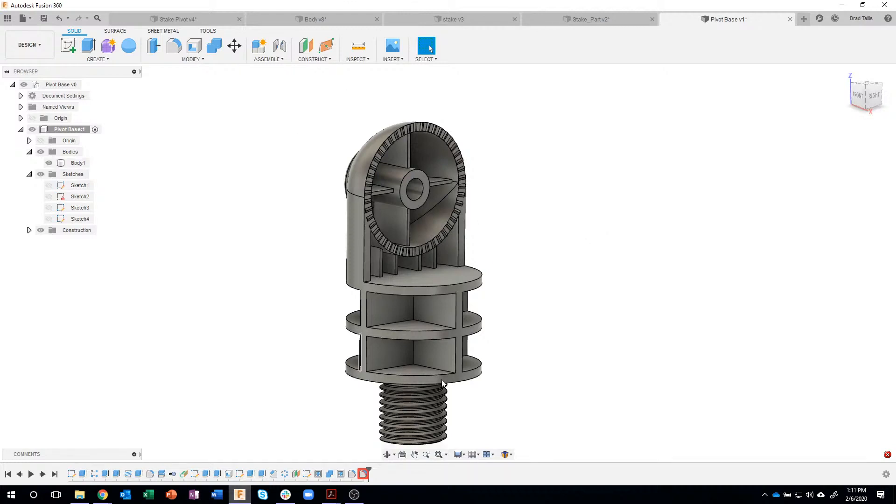
right_click(366, 476)
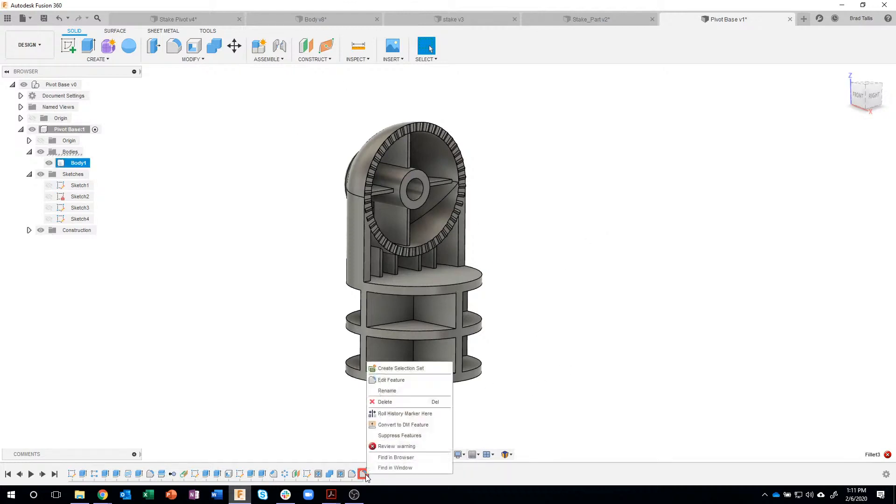
click(386, 401)
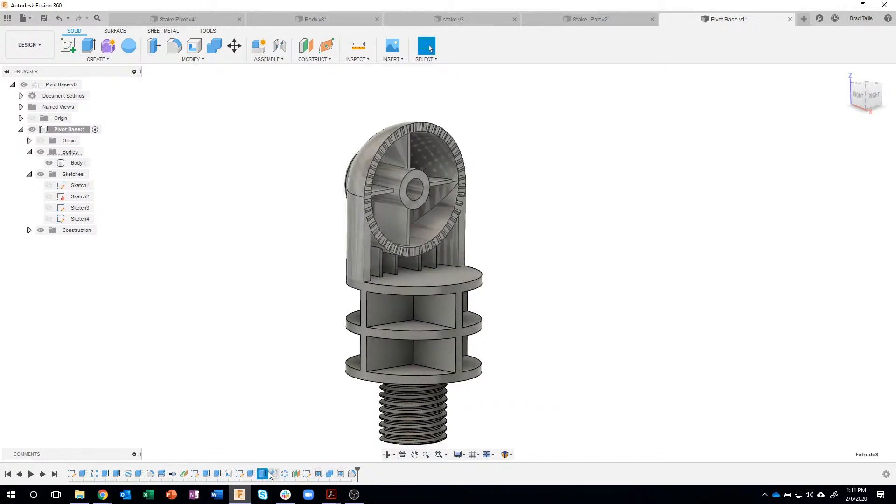
Move the Extrude8 tooth cut and the two features that follow it to the end of the timeline, after Fillet2
shift+click(283, 474)
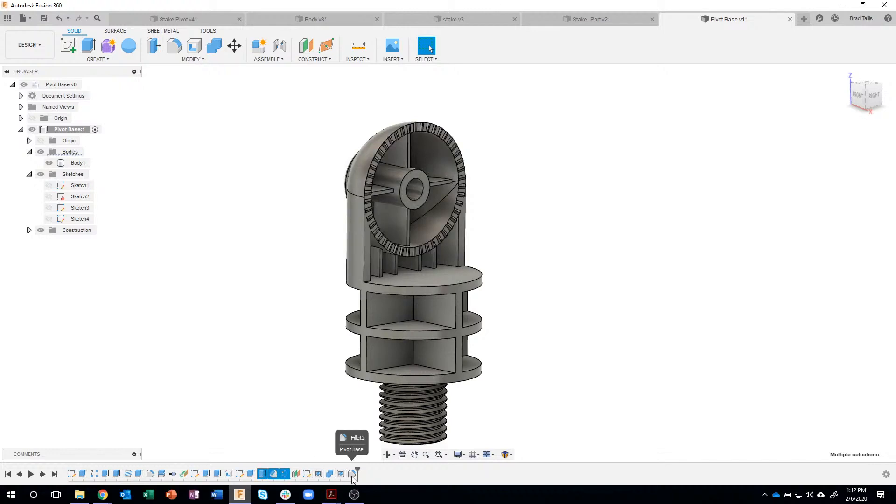
drag(357, 479, 359, 481)
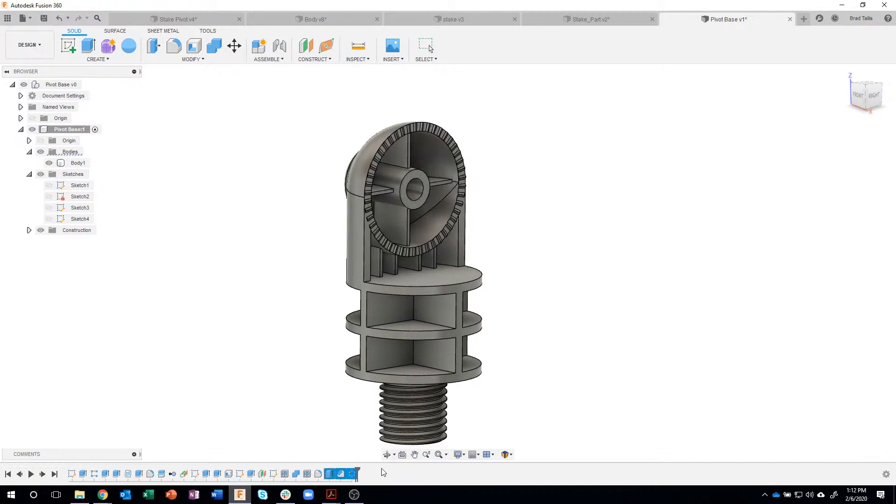
click(330, 475)
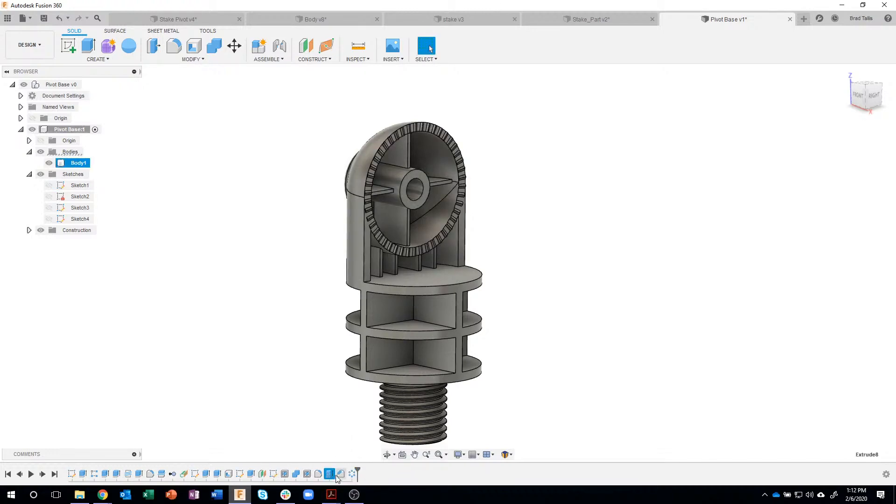
shift+click(341, 475)
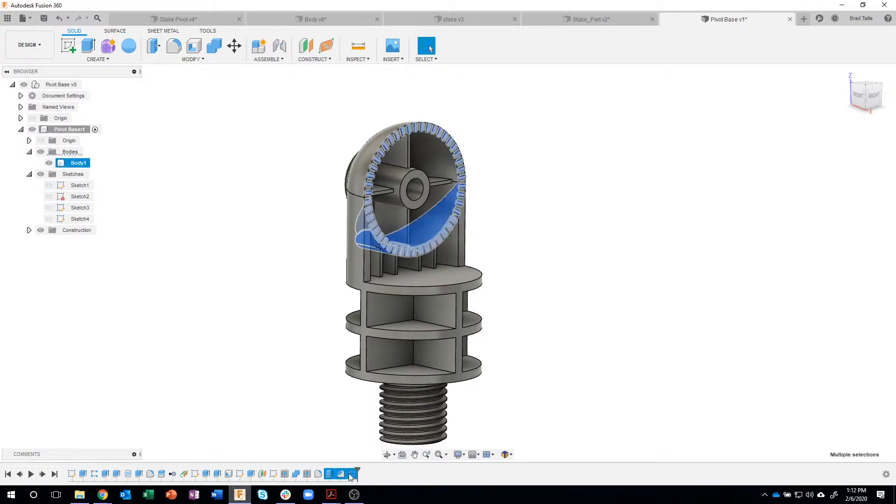
click(573, 337)
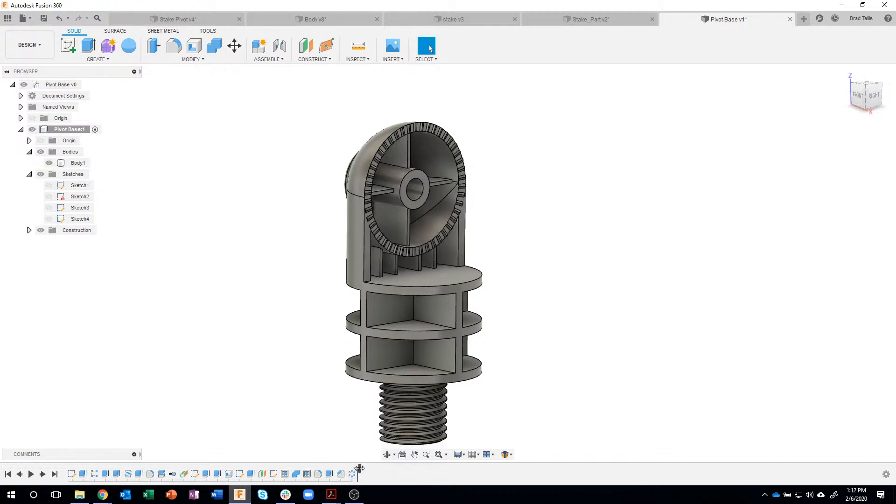
Roll the timeline back to just before Extrude8 and start a fillet on all faces and edges above the thread
drag(360, 468, 324, 468)
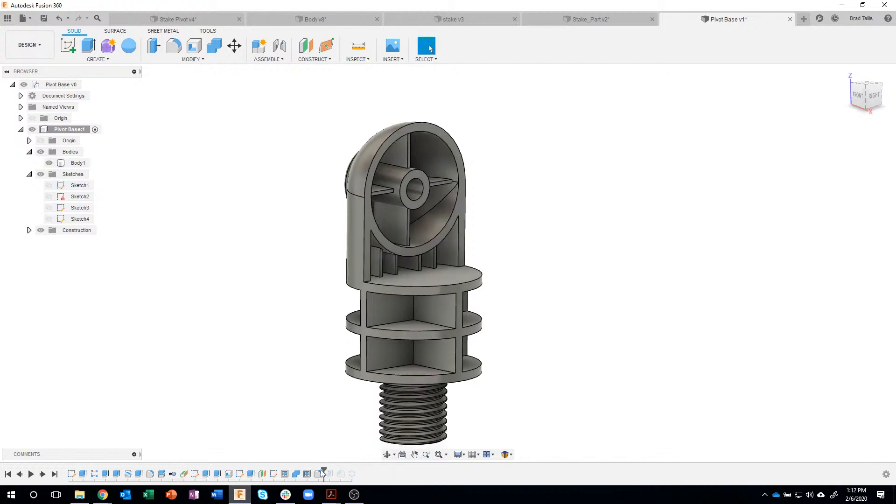
click(184, 60)
click(161, 82)
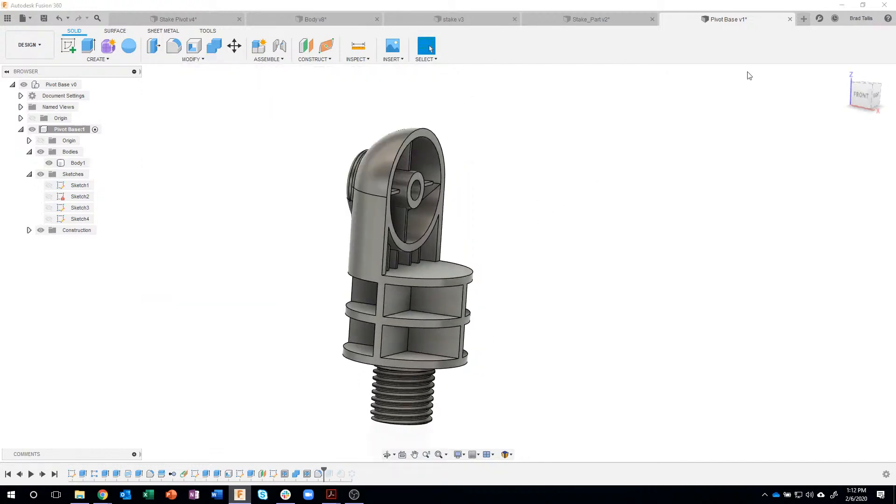
click(859, 97)
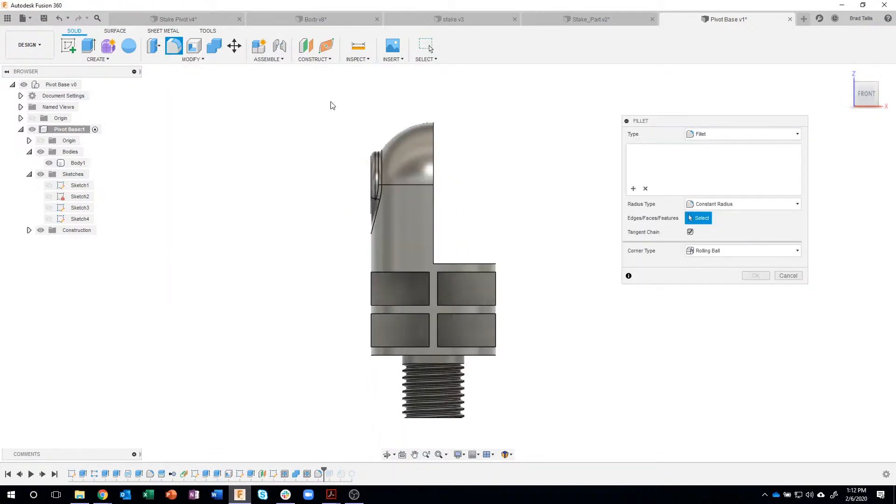
drag(514, 310, 538, 365)
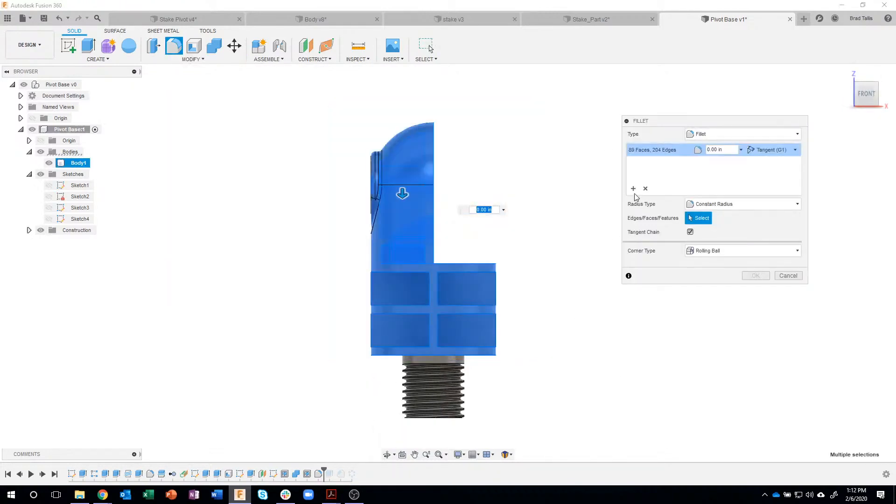
Apply the fillet with a 0.01 in radius and roll the timeline forward to include all toothed-ring features
click(741, 149)
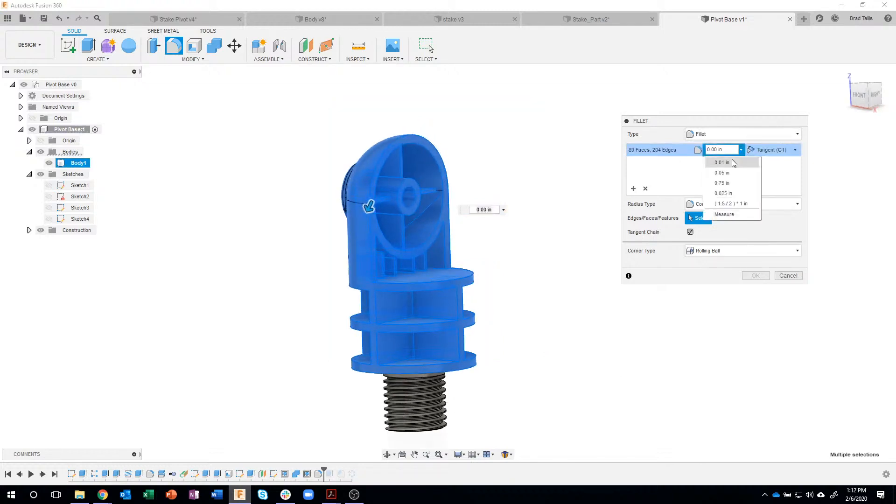
click(732, 160)
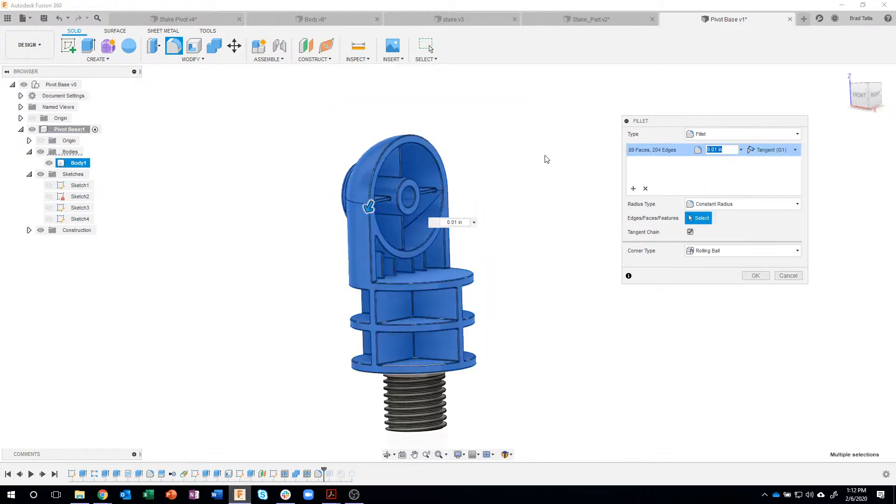
click(756, 276)
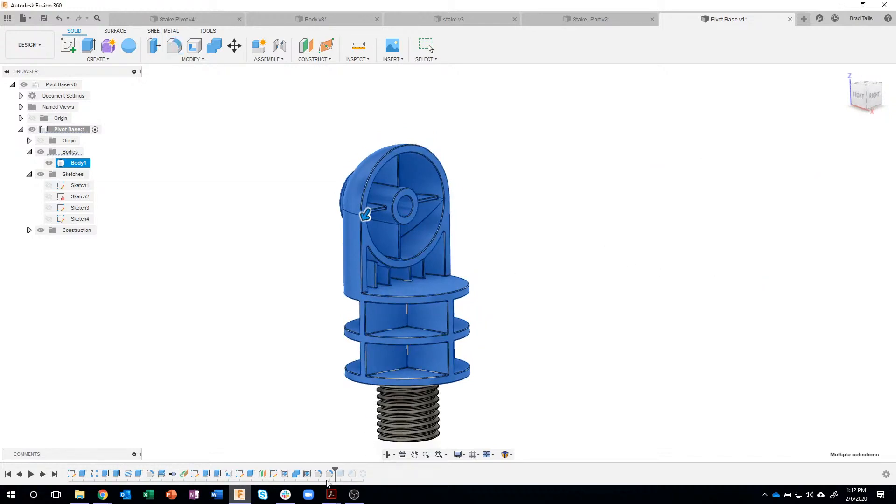
click(330, 475)
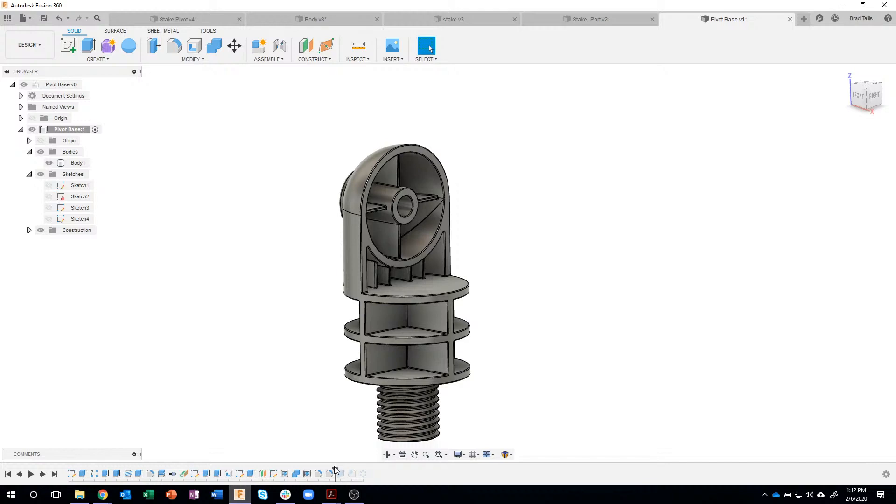
drag(336, 468, 367, 468)
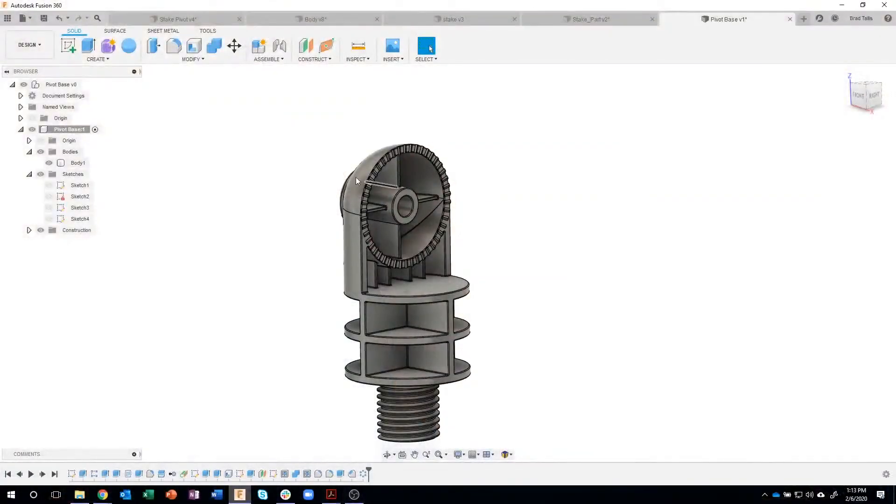
Examine closely how the ring's teeth meet the filleted rim edge
scroll(345, 172, up, 5)
shift+middle_drag(359, 159, 407, 223)
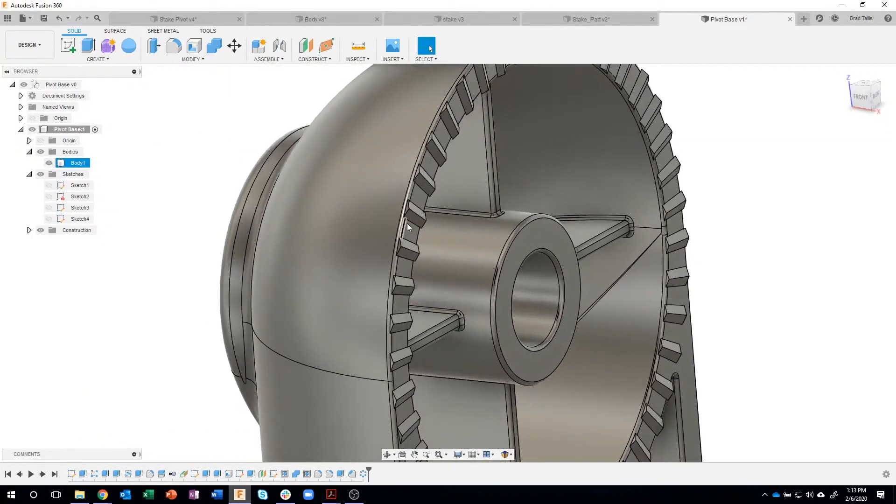
click(402, 226)
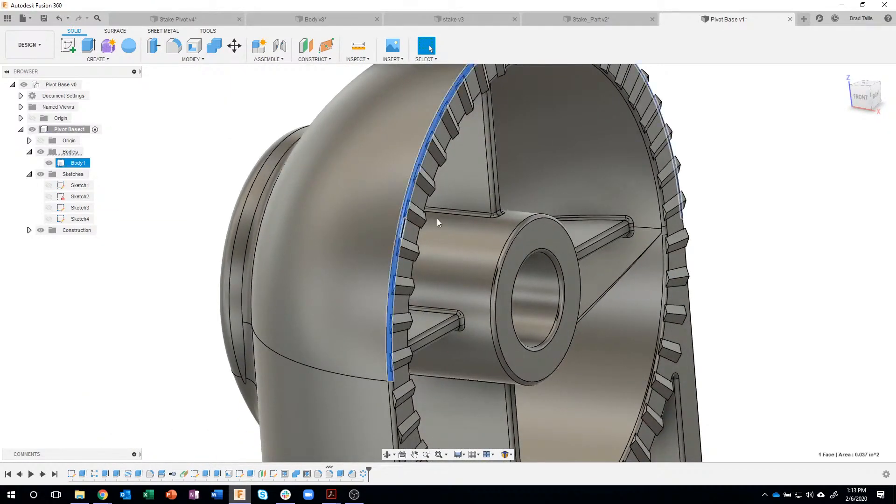
click(722, 159)
shift+middle_drag(723, 160, 559, 173)
scroll(553, 149, up, 3)
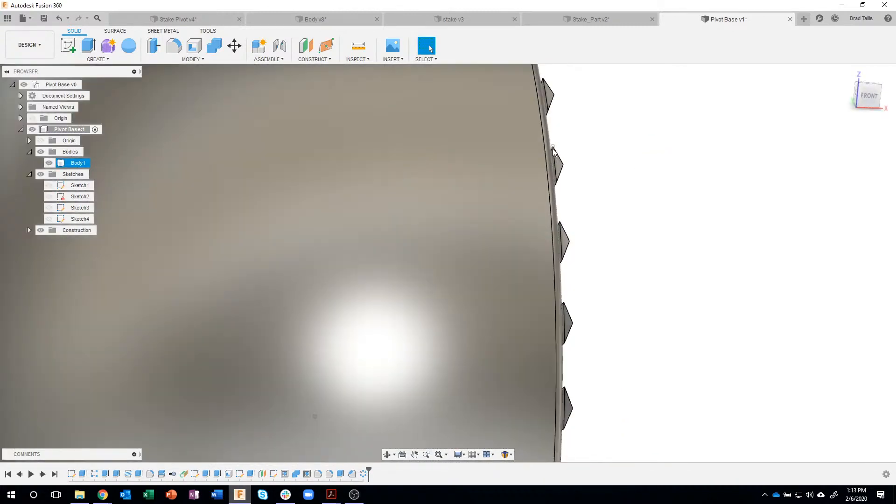
scroll(597, 140, up, 7)
scroll(592, 148, up, 2)
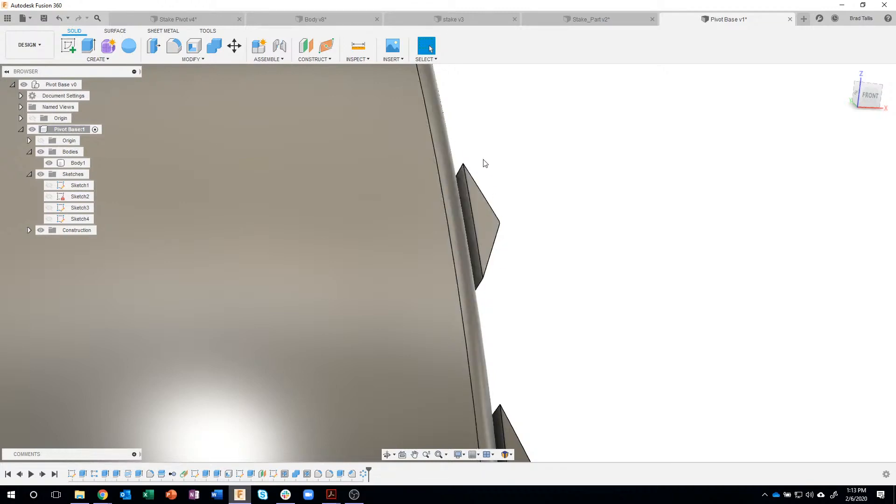
shift+middle_drag(472, 209, 462, 205)
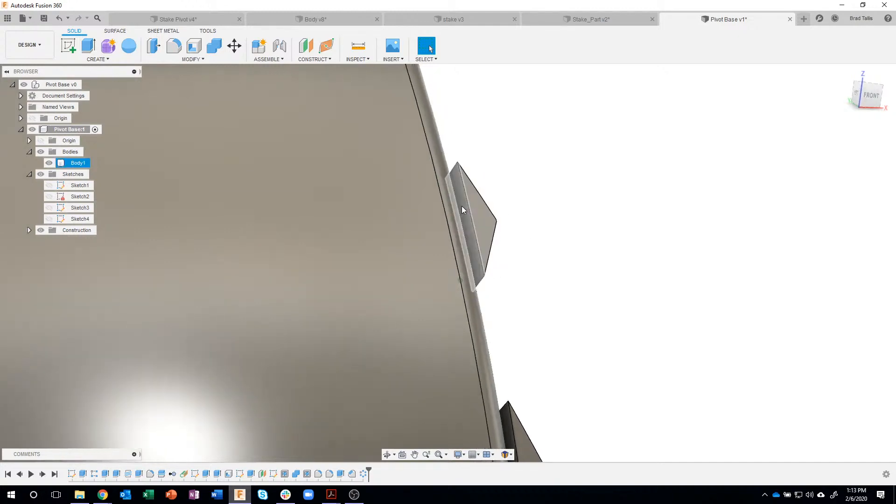
shift+middle_drag(522, 210, 559, 207)
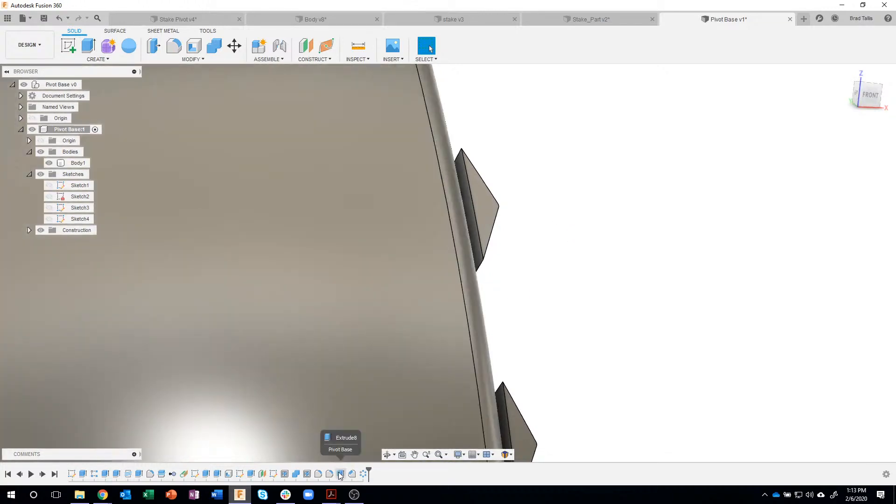
right_click(339, 475)
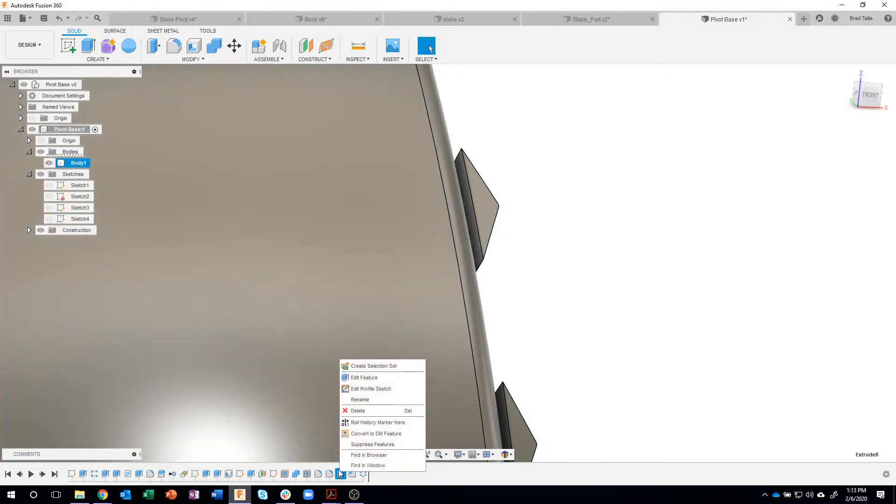
click(630, 240)
scroll(621, 258, down, 2)
scroll(623, 262, down, 3)
shift+middle_drag(622, 261, 410, 171)
shift+middle_drag(475, 168, 377, 441)
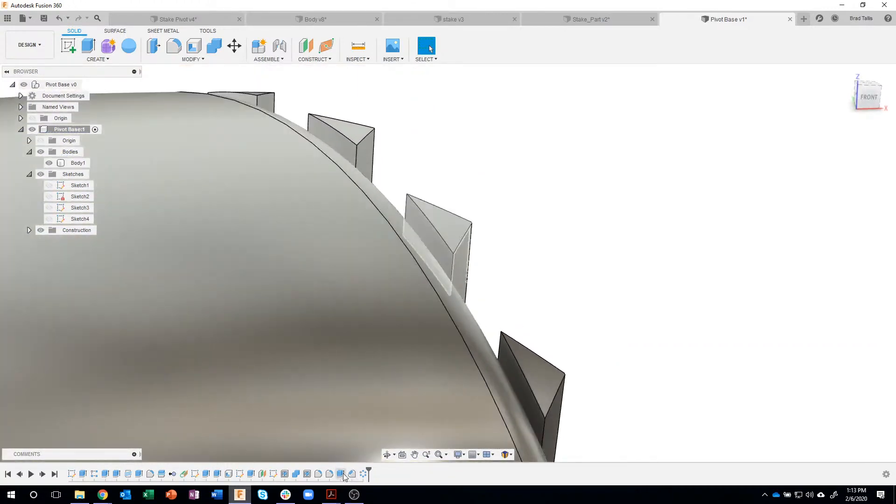
Change the direction of the tooth extrusion, Extrude8, to Symmetric so it also extends into the rim
right_click(345, 474)
click(372, 379)
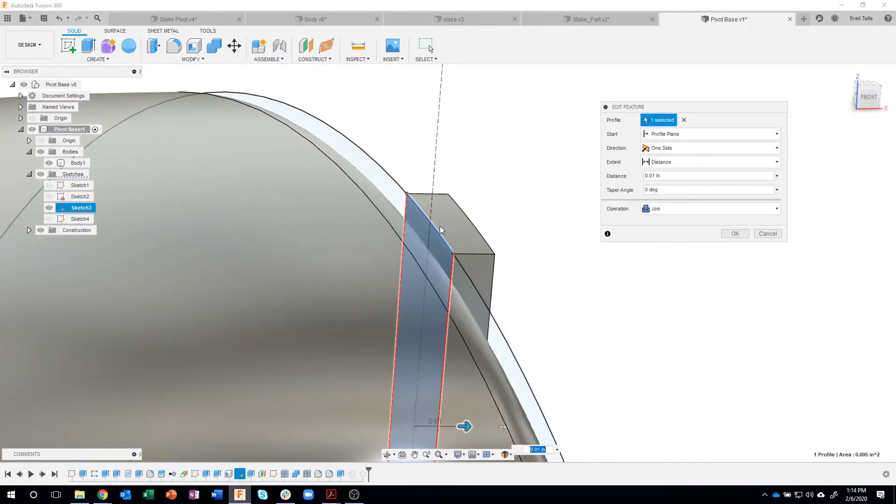
click(671, 149)
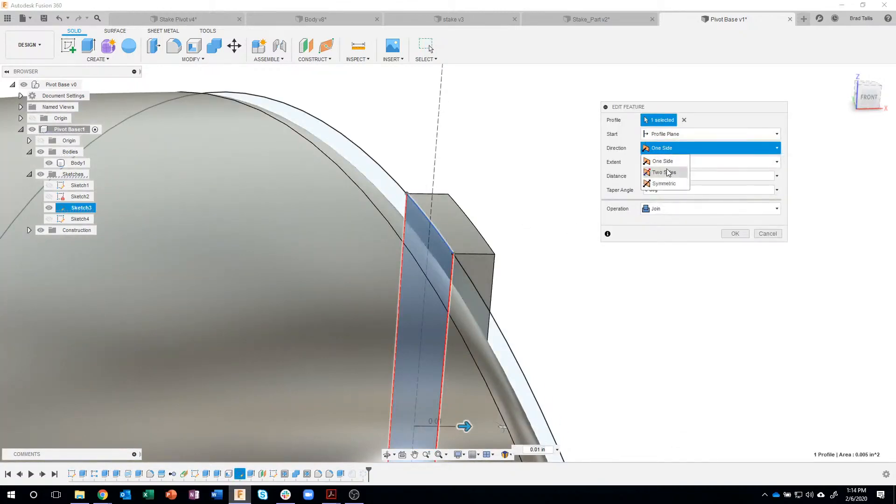
click(667, 184)
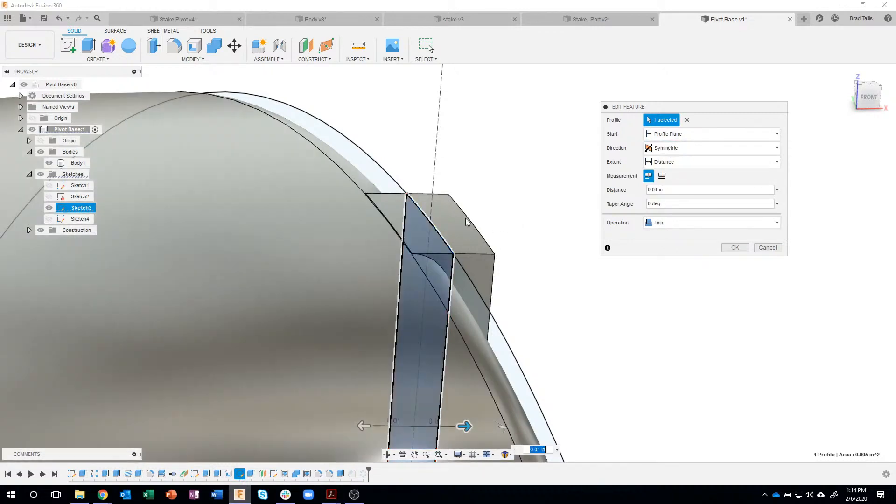
shift+middle_drag(516, 252, 443, 267)
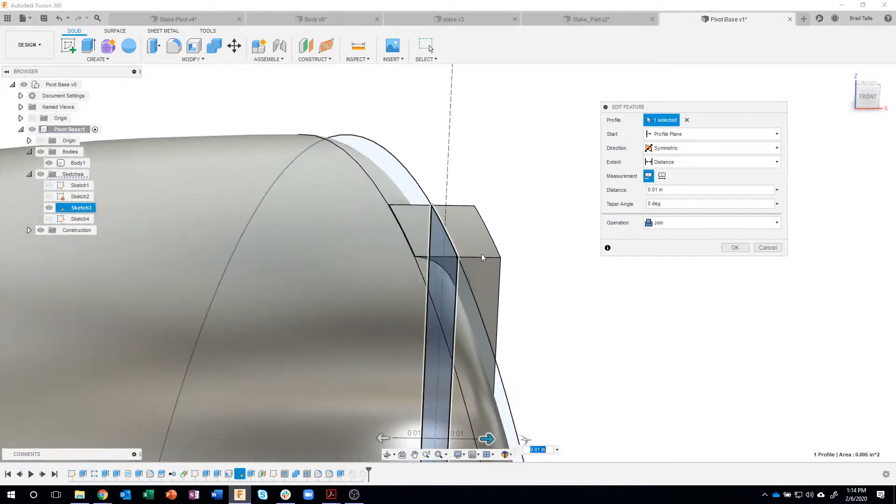
click(730, 248)
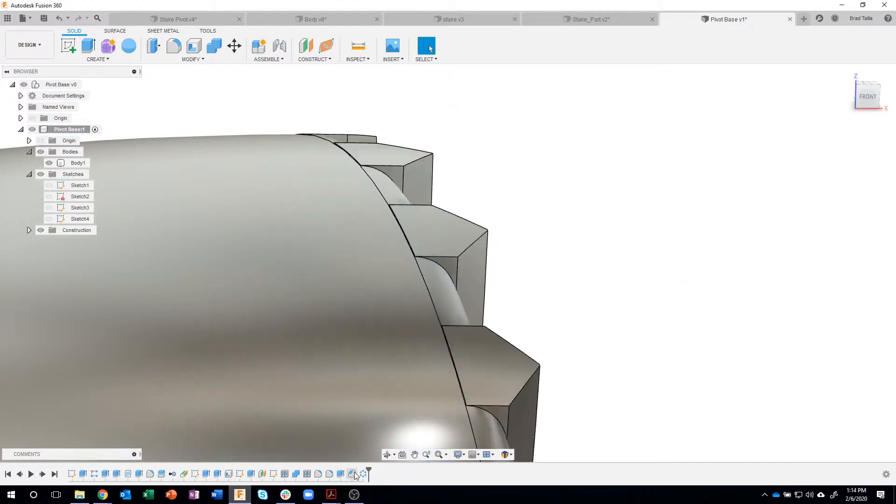
Examine the rebuilt teeth around the whole ring and the overall part
scroll(616, 301, down, 5)
shift+middle_drag(616, 301, 344, 225)
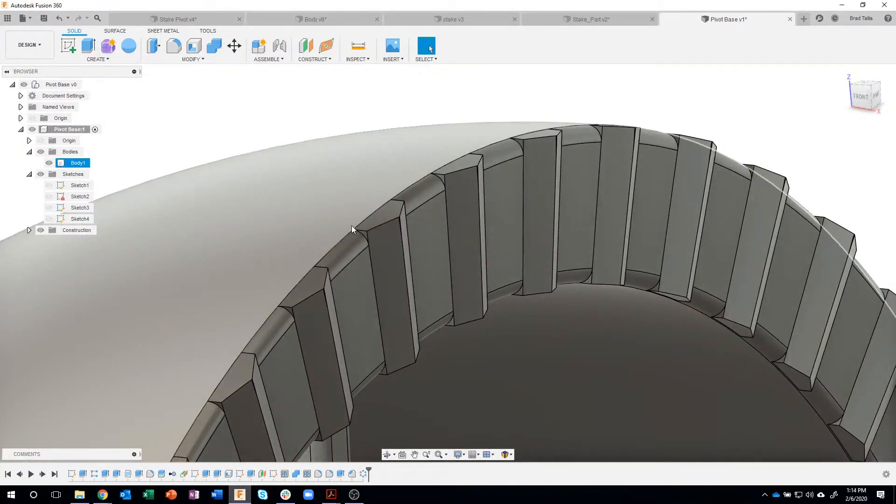
scroll(351, 225, down, 2)
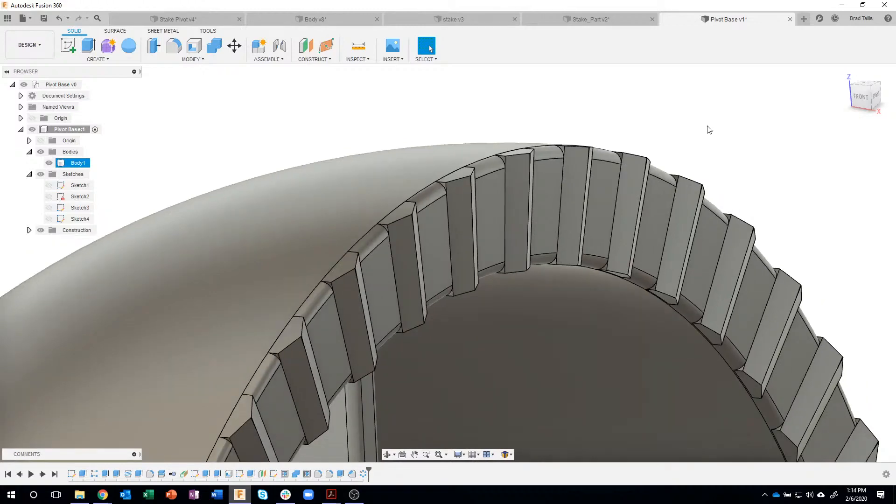
scroll(708, 129, down, 6)
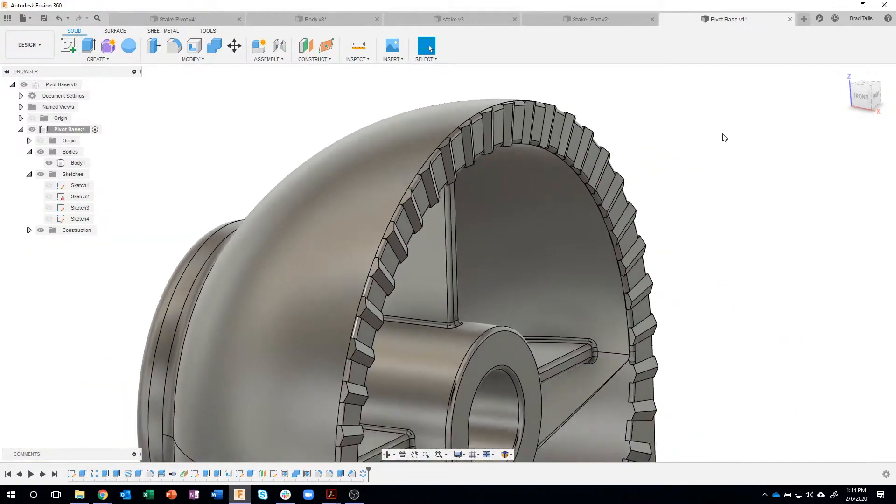
scroll(728, 160, down, 6)
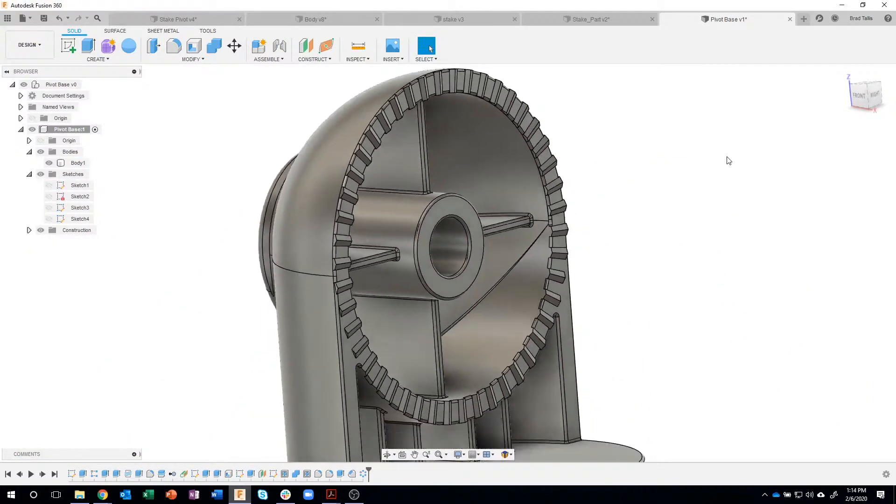
scroll(728, 160, down, 8)
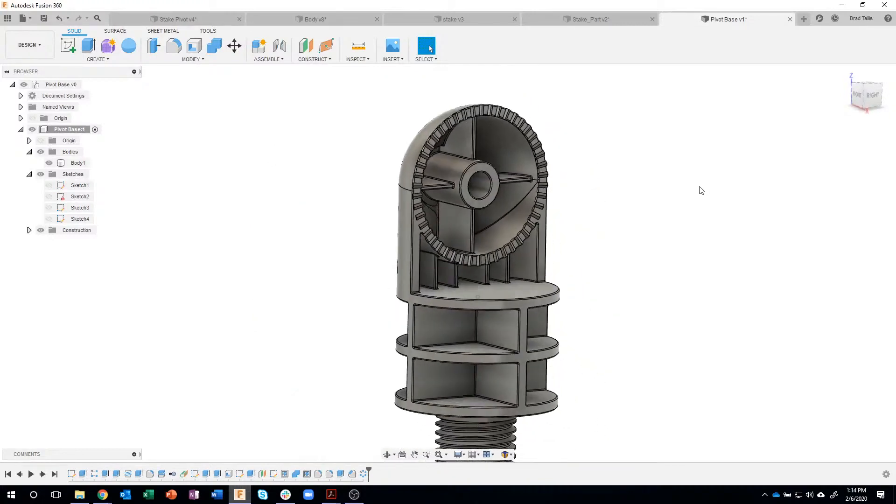
shift+middle_drag(700, 187, 683, 200)
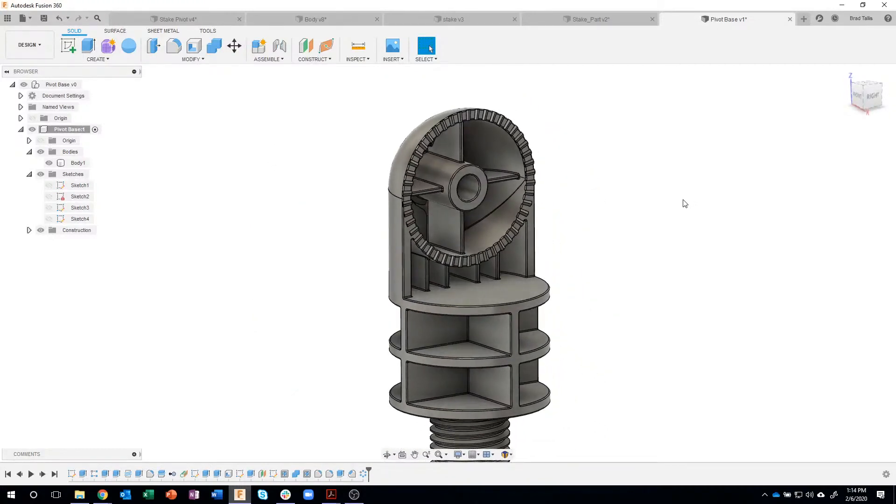
Apply the favourite appearance Plastic - Texture - Random to the body and save a new version with the description User Saved
key(a)
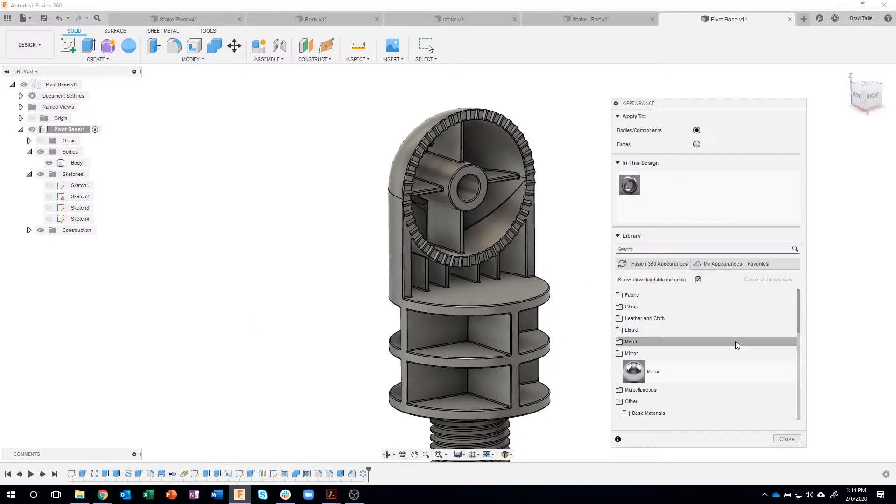
click(758, 264)
drag(653, 333, 514, 238)
scroll(341, 116, up, 5)
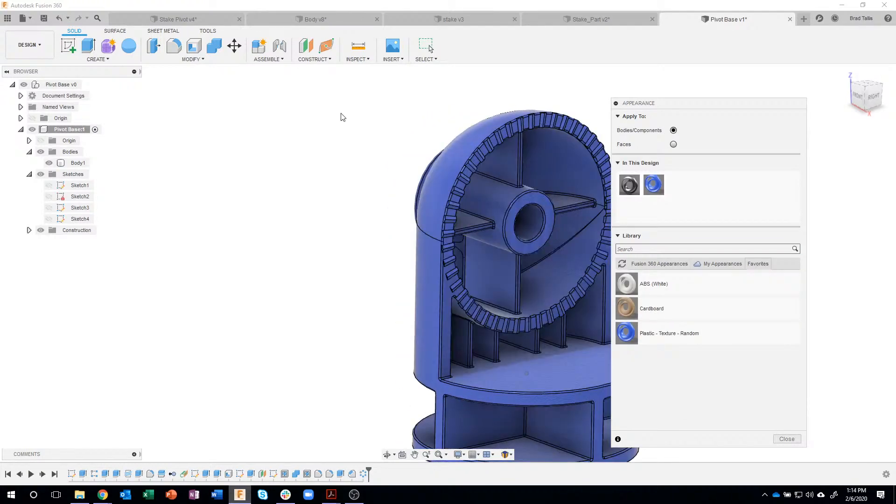
click(787, 439)
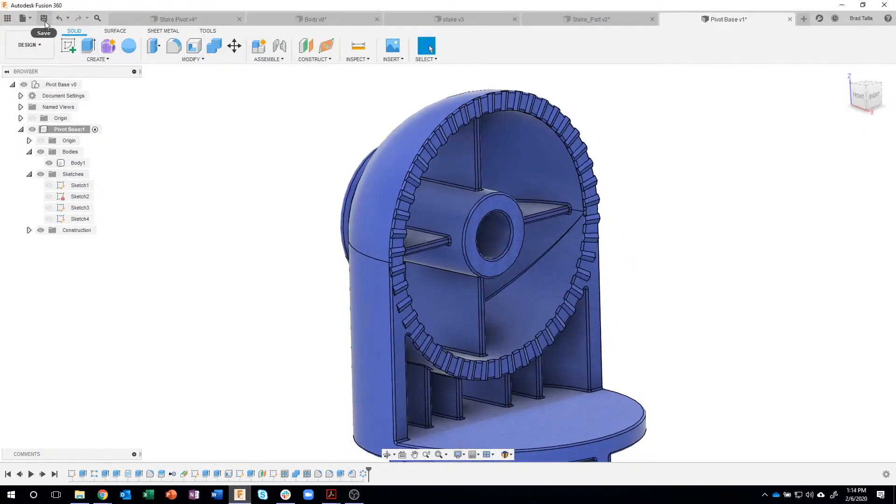
click(45, 18)
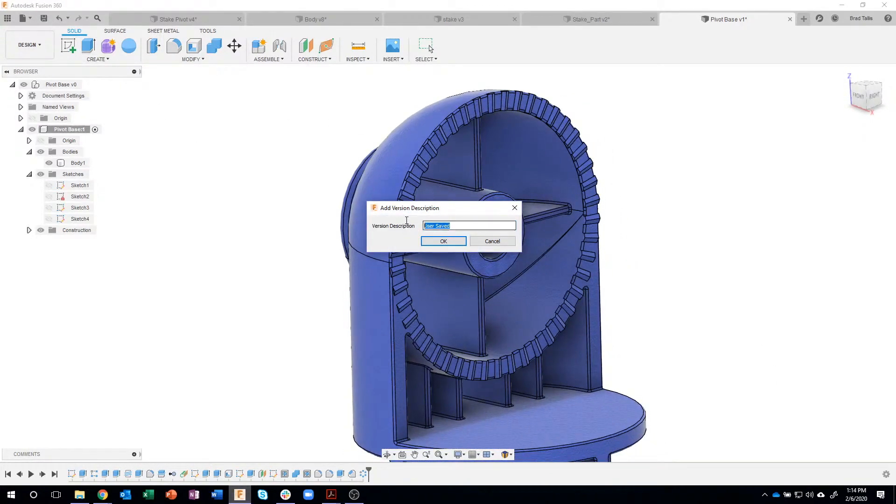
key(Return)
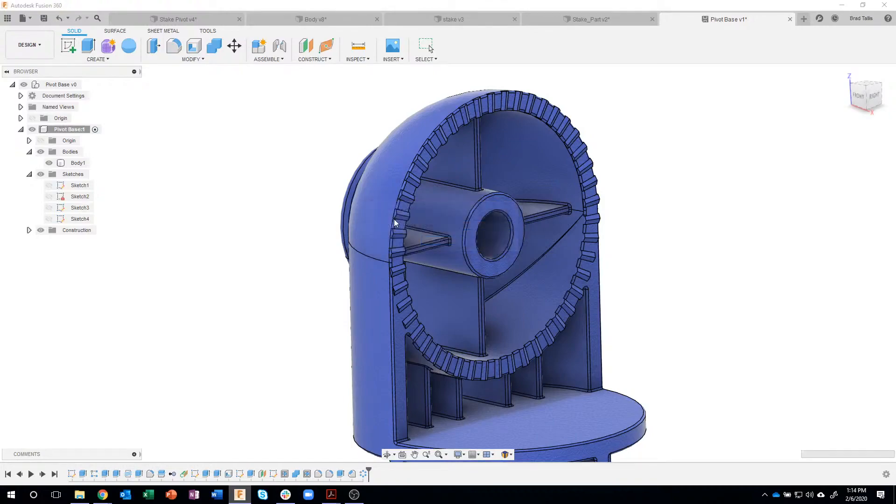